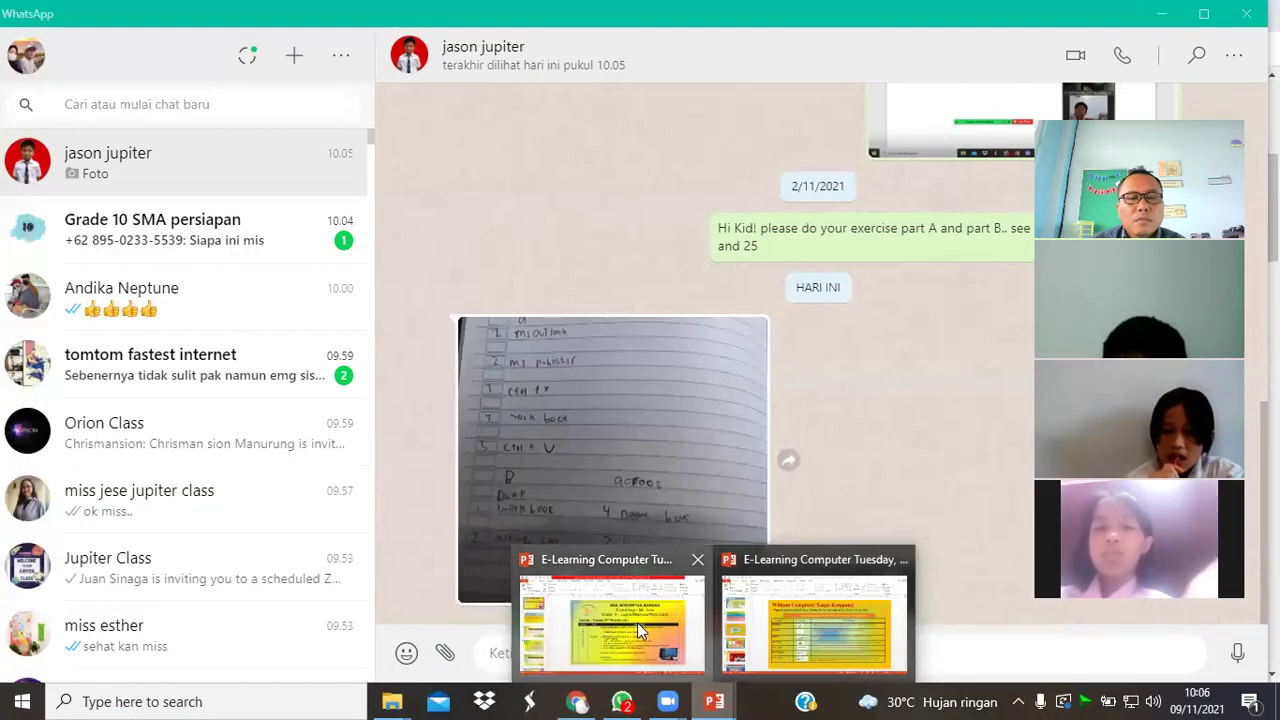
# Bring the Grade 5 e-learning deck forward and start its slideshow from the title slide.
pyautogui.moveTo(714, 702)
pyautogui.click(637, 622)
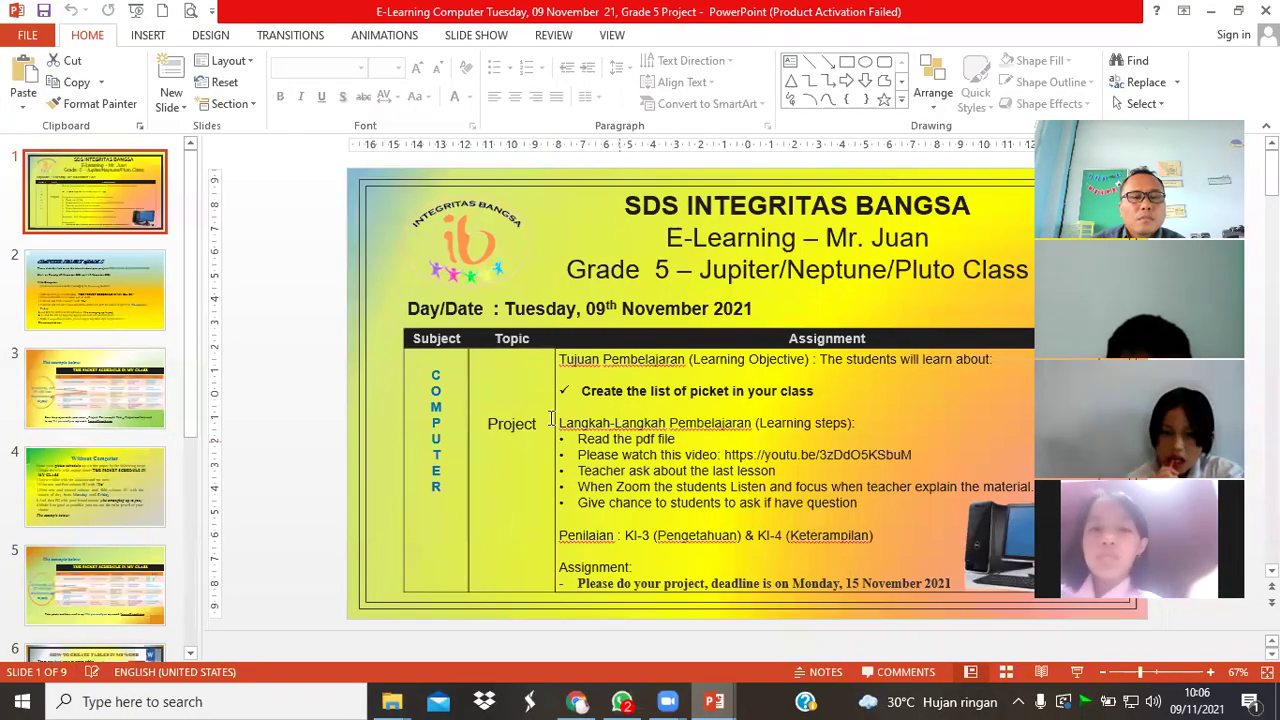
pyautogui.click(279, 282)
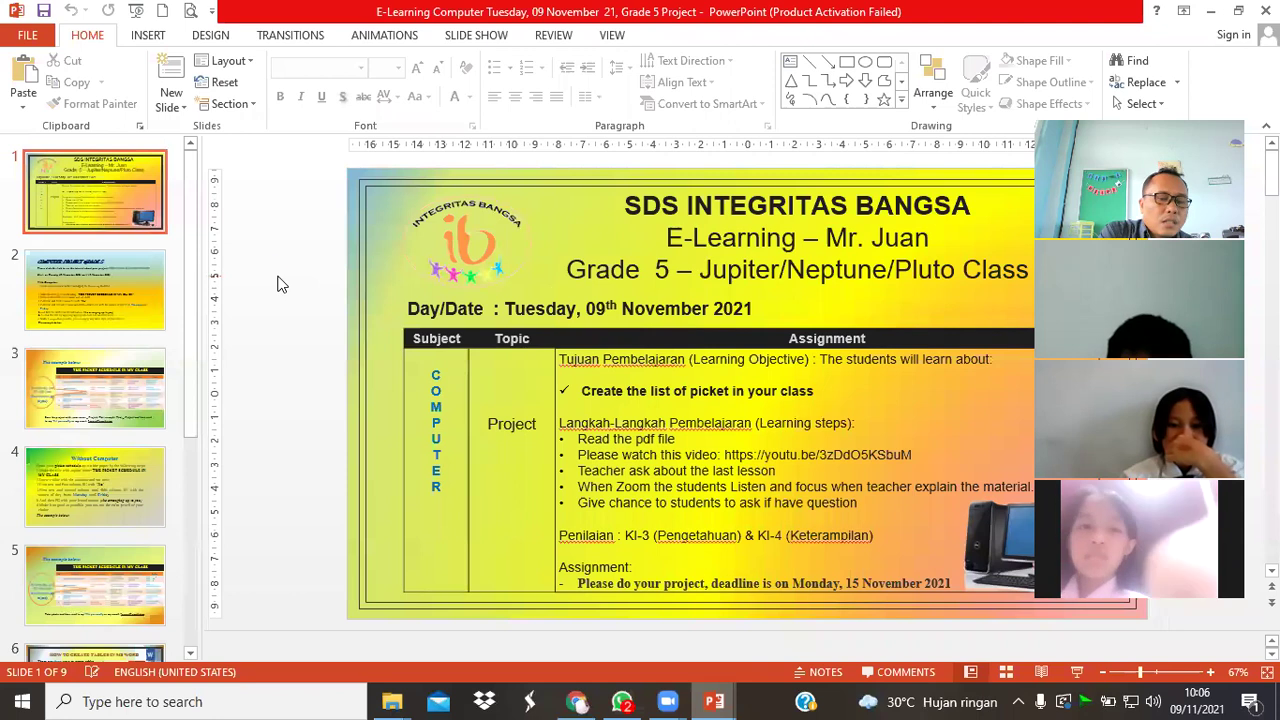
pyautogui.press('F5')
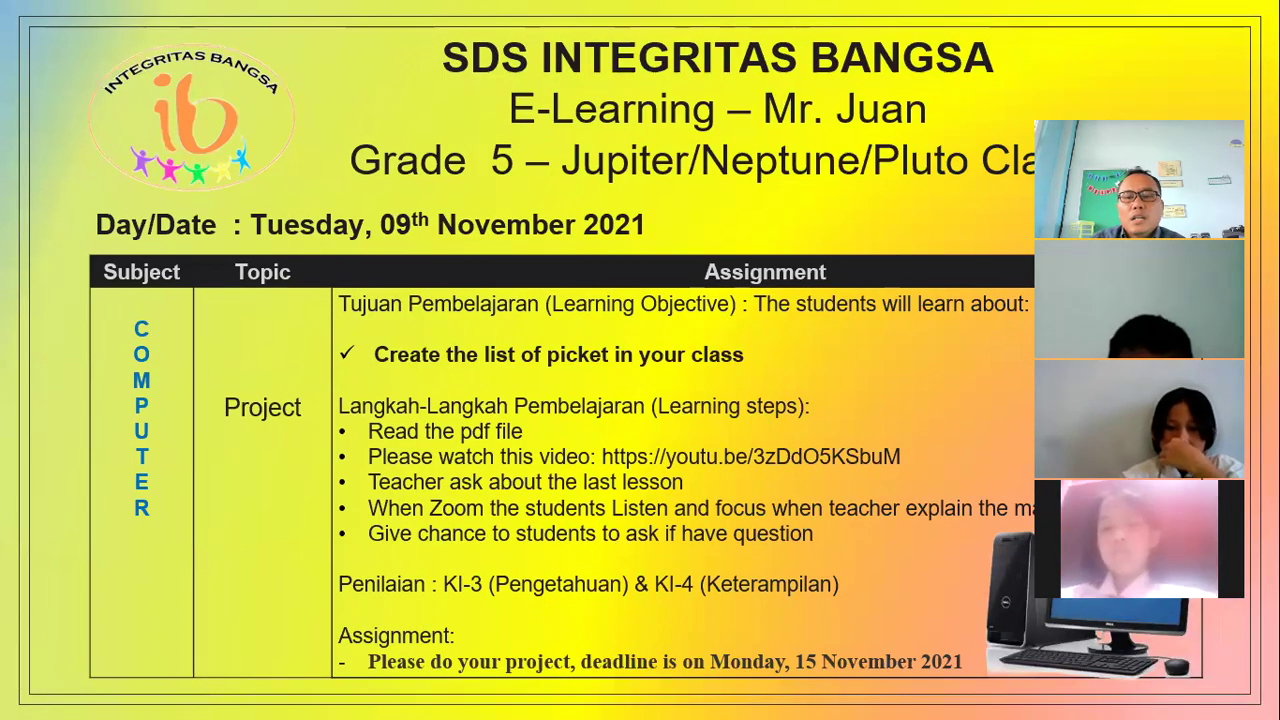
# Switch to a green highlighter and circle the objective 'Create the list of picket in your class'.
pyautogui.rightClick(772, 538)
pyautogui.moveTo(752, 564)
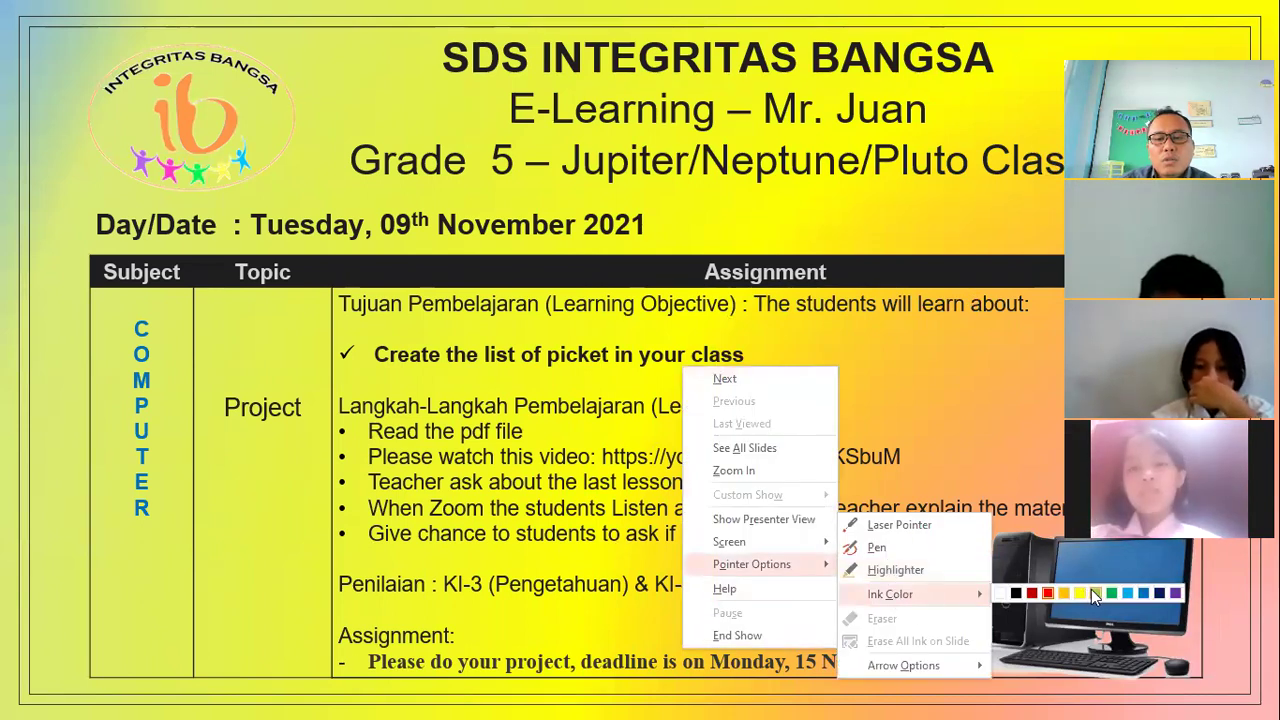
pyautogui.click(956, 568)
pyautogui.rightClick(849, 432)
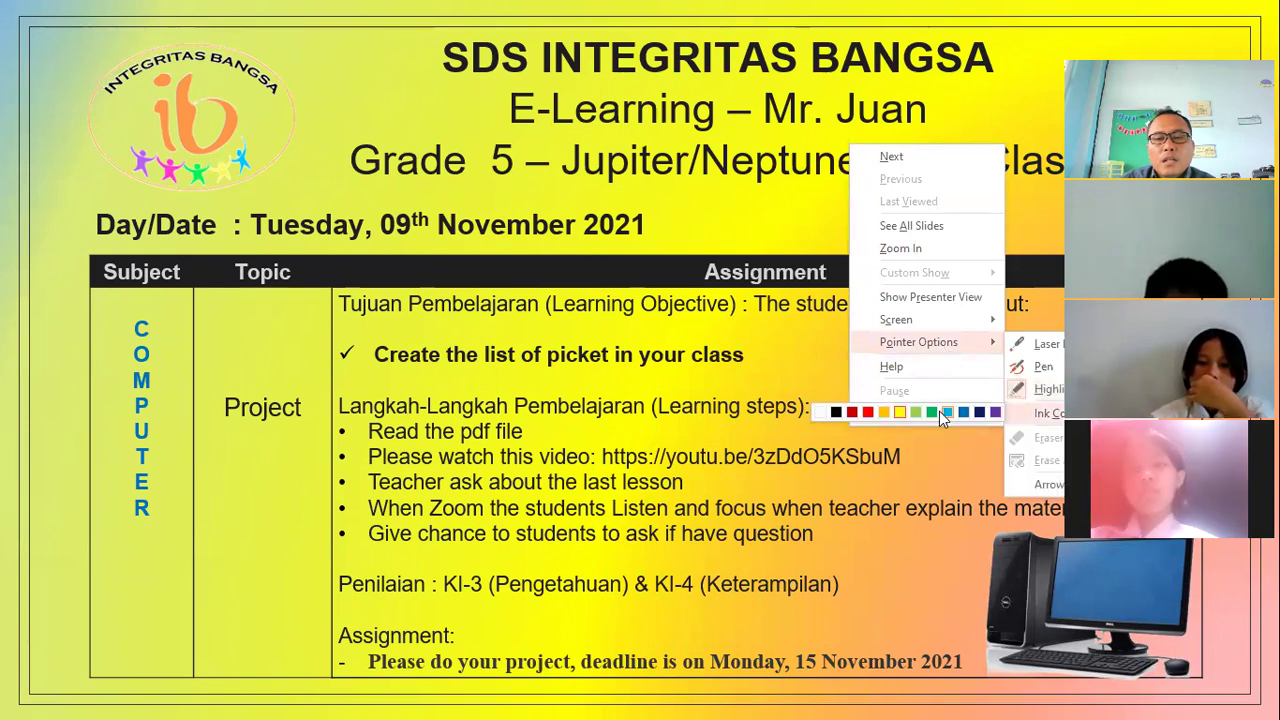
pyautogui.click(940, 418)
pyautogui.moveTo(722, 331)
pyautogui.mouseDown()
pyautogui.moveTo(724, 395)
pyautogui.moveTo(731, 347)
pyautogui.mouseUp()
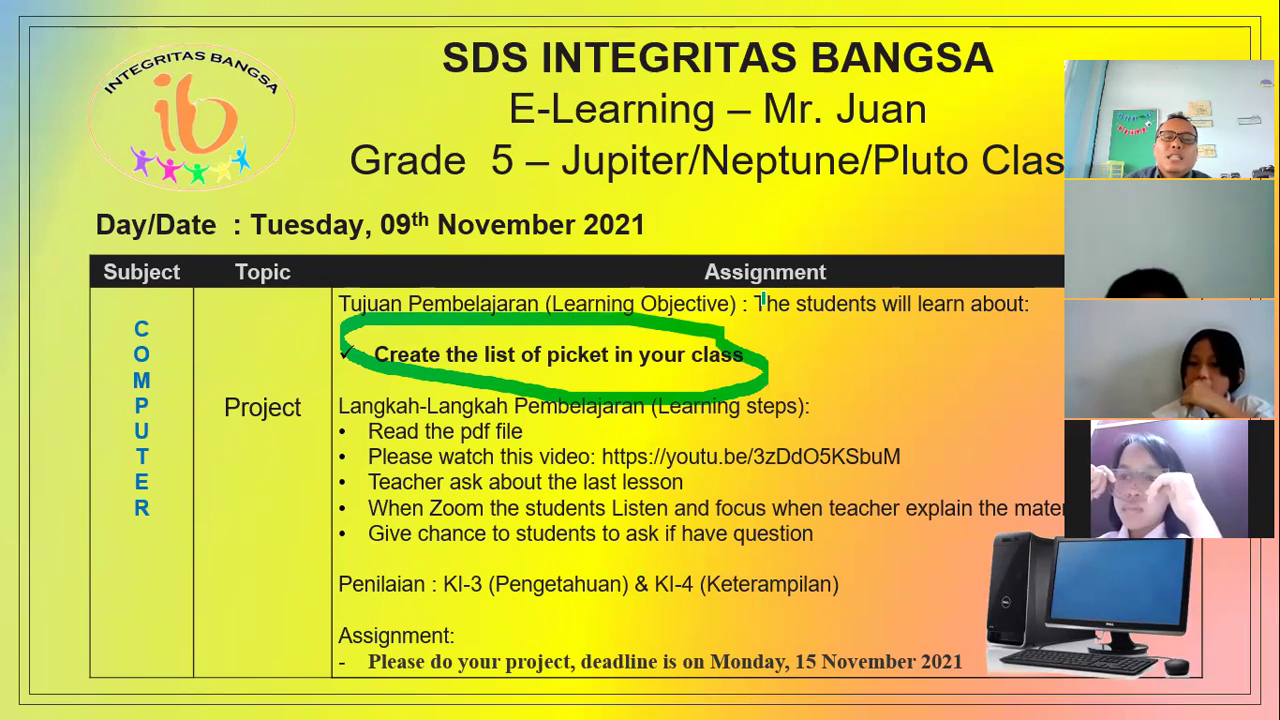
# Ink 'Project', box the YouTube link, circle 'deadline', underline 'Monday, 15', then advance a slide.
pyautogui.moveTo(305, 366)
pyautogui.mouseDown()
pyautogui.moveTo(262, 365)
pyautogui.moveTo(300, 445)
pyautogui.moveTo(298, 370)
pyautogui.mouseUp()
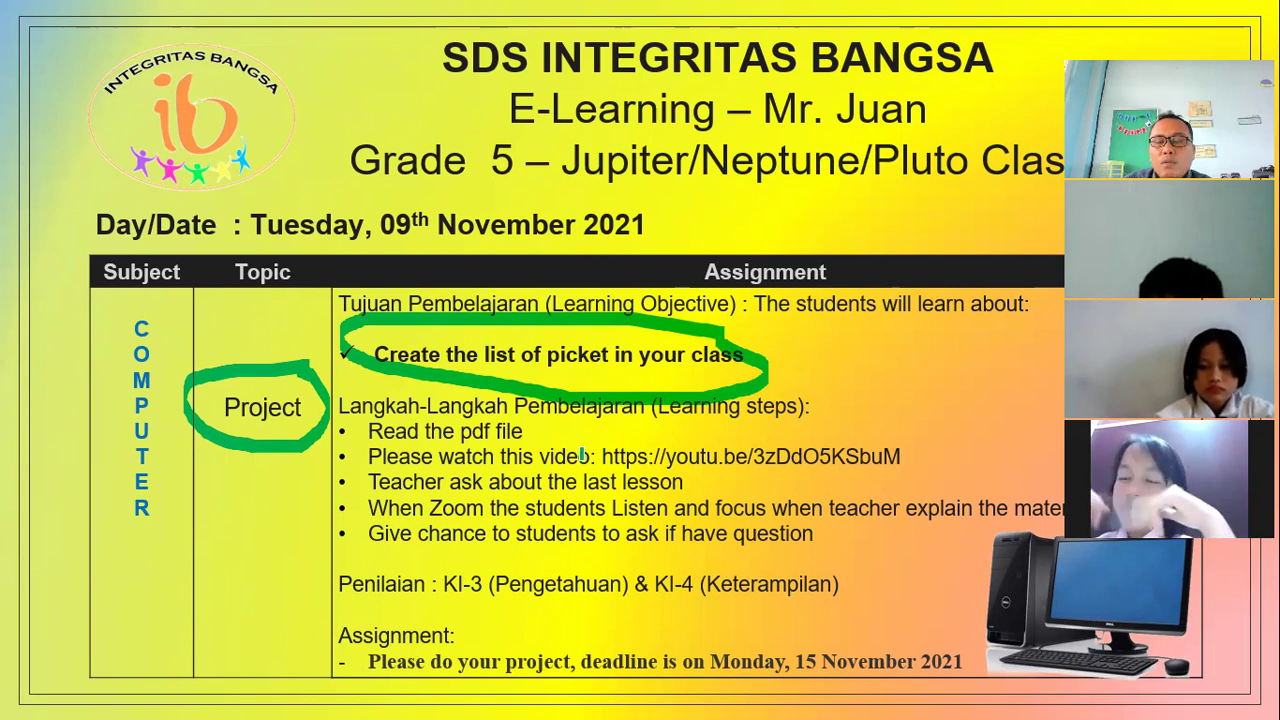
pyautogui.moveTo(598, 441)
pyautogui.mouseDown()
pyautogui.moveTo(600, 478)
pyautogui.moveTo(790, 480)
pyautogui.mouseUp()
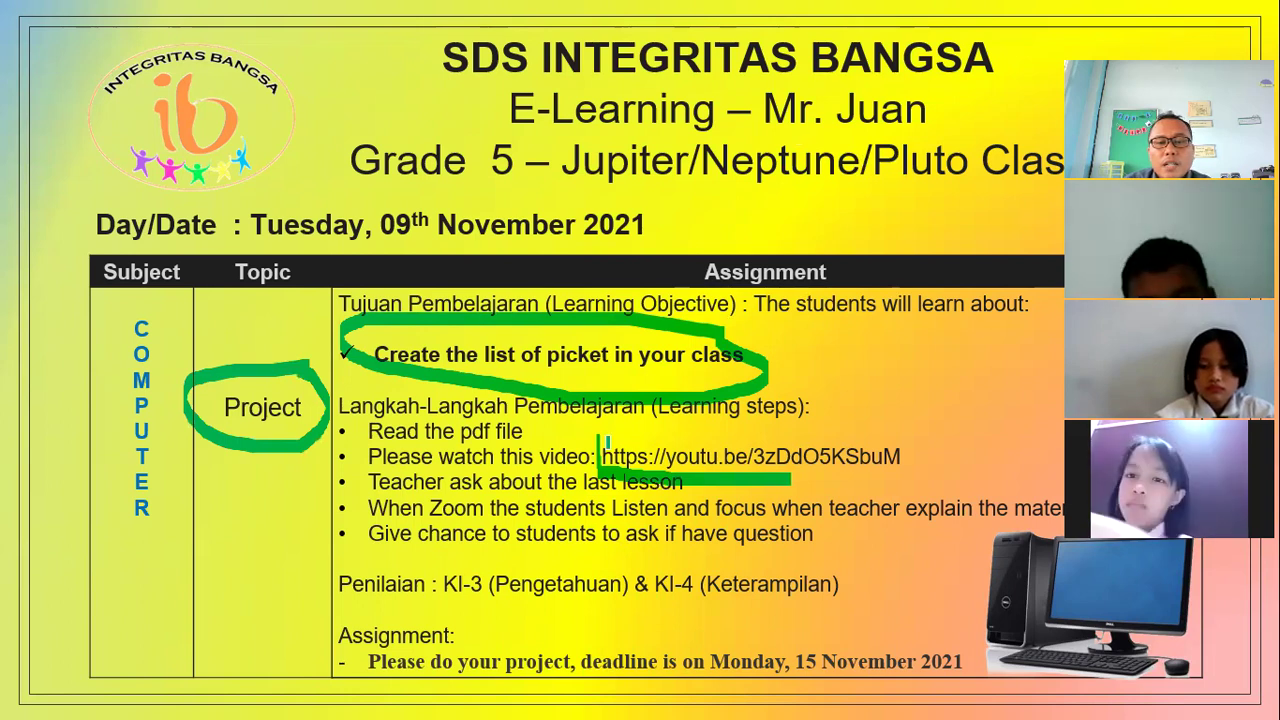
pyautogui.moveTo(600, 441)
pyautogui.mouseDown()
pyautogui.moveTo(935, 439)
pyautogui.moveTo(776, 472)
pyautogui.mouseUp()
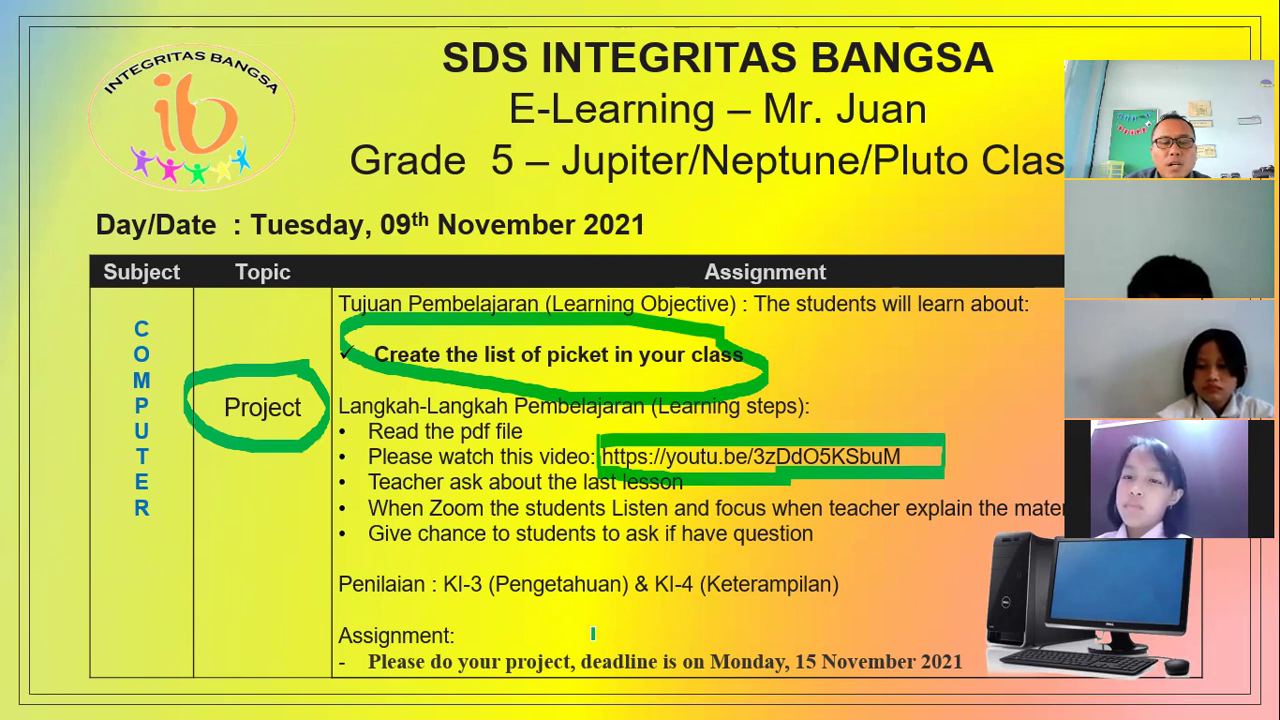
pyautogui.moveTo(630, 634)
pyautogui.mouseDown()
pyautogui.moveTo(575, 662)
pyautogui.moveTo(645, 692)
pyautogui.moveTo(650, 638)
pyautogui.mouseUp()
pyautogui.moveTo(713, 682)
pyautogui.mouseDown()
pyautogui.moveTo(828, 678)
pyautogui.moveTo(812, 641)
pyautogui.mouseUp()
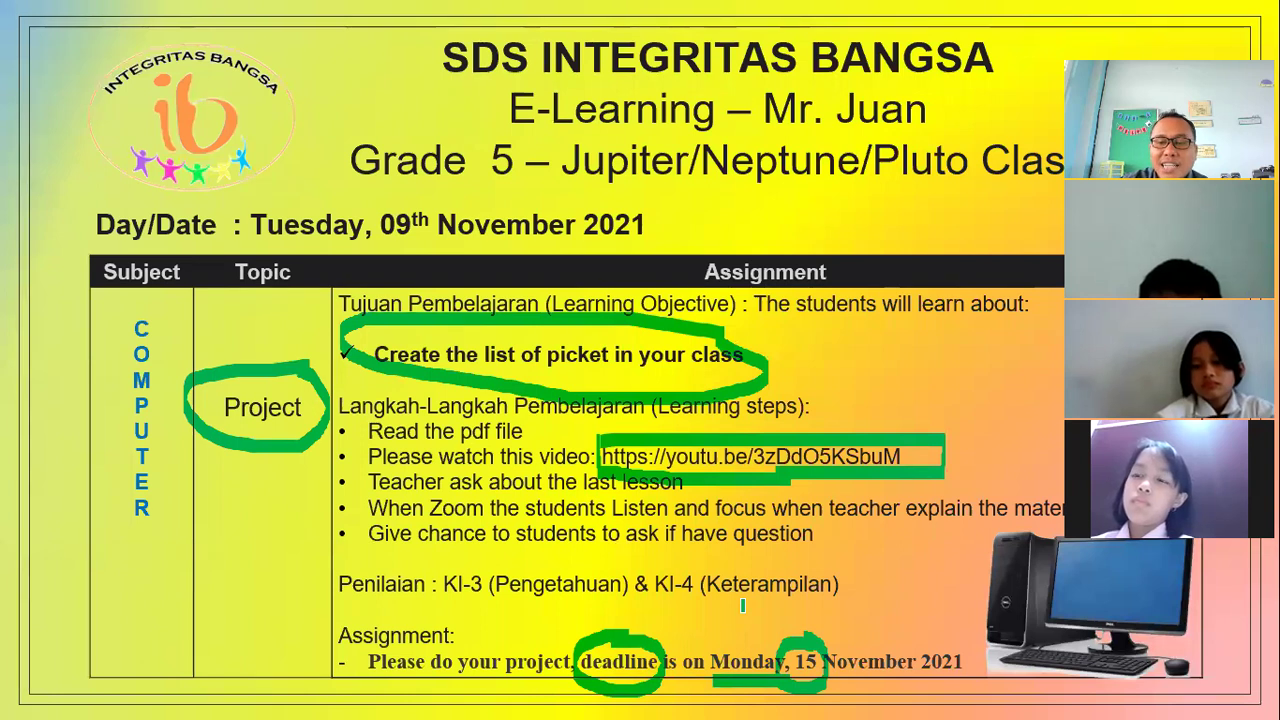
pyautogui.press('Right')
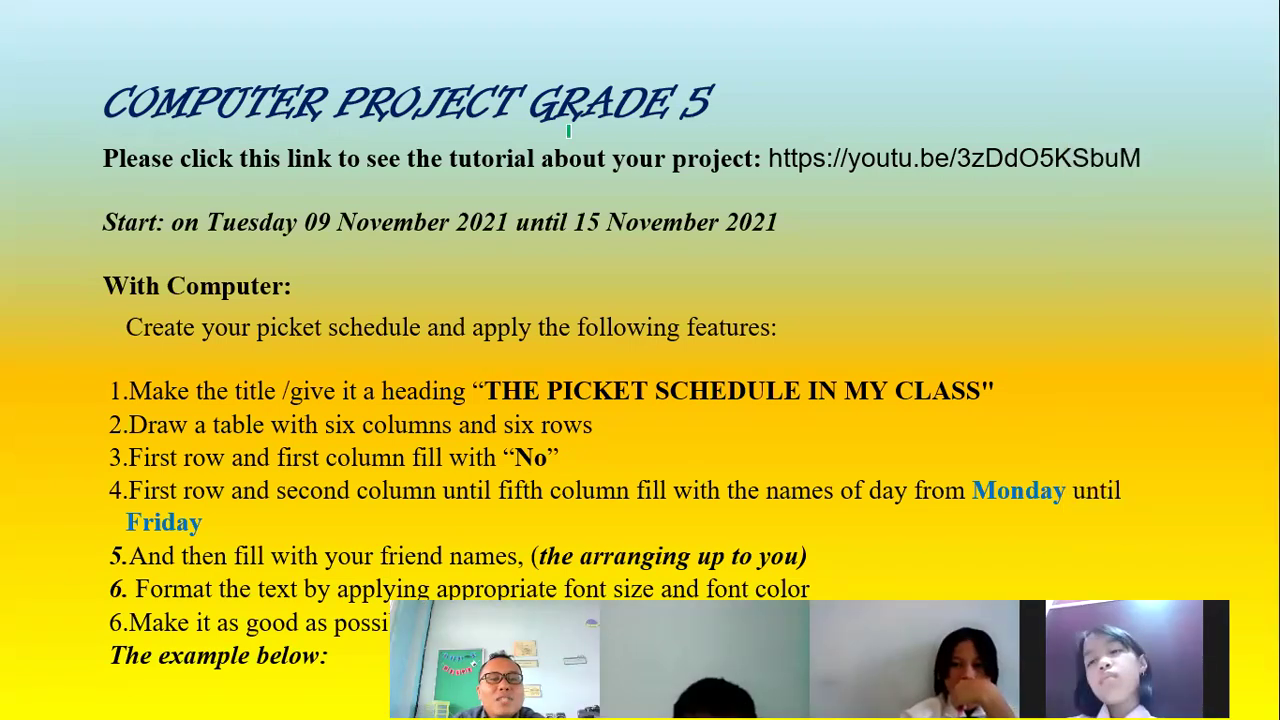
# Circle 'GRADE 5' and the YouTube tutorial link, then go back to the overview slide.
pyautogui.moveTo(540, 158)
pyautogui.mouseDown()
pyautogui.moveTo(786, 120)
pyautogui.moveTo(530, 145)
pyautogui.mouseUp()
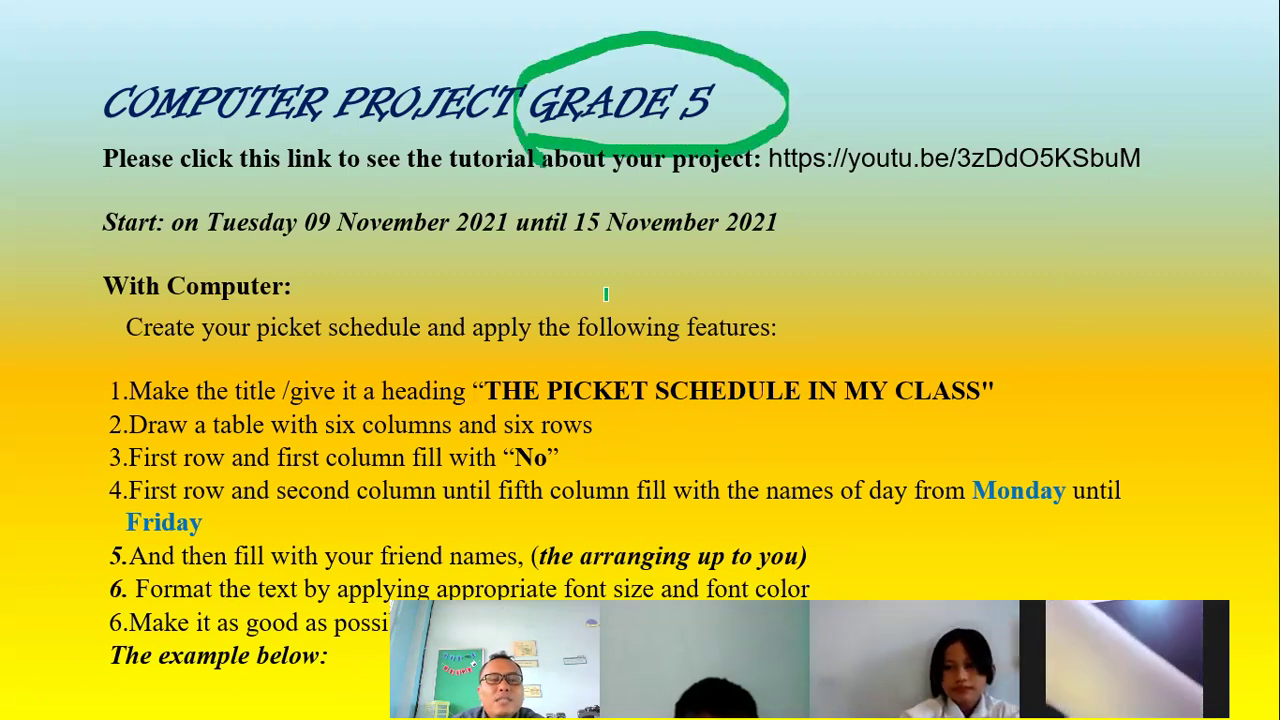
pyautogui.moveTo(768, 183)
pyautogui.mouseDown()
pyautogui.moveTo(1163, 182)
pyautogui.moveTo(780, 205)
pyautogui.mouseUp()
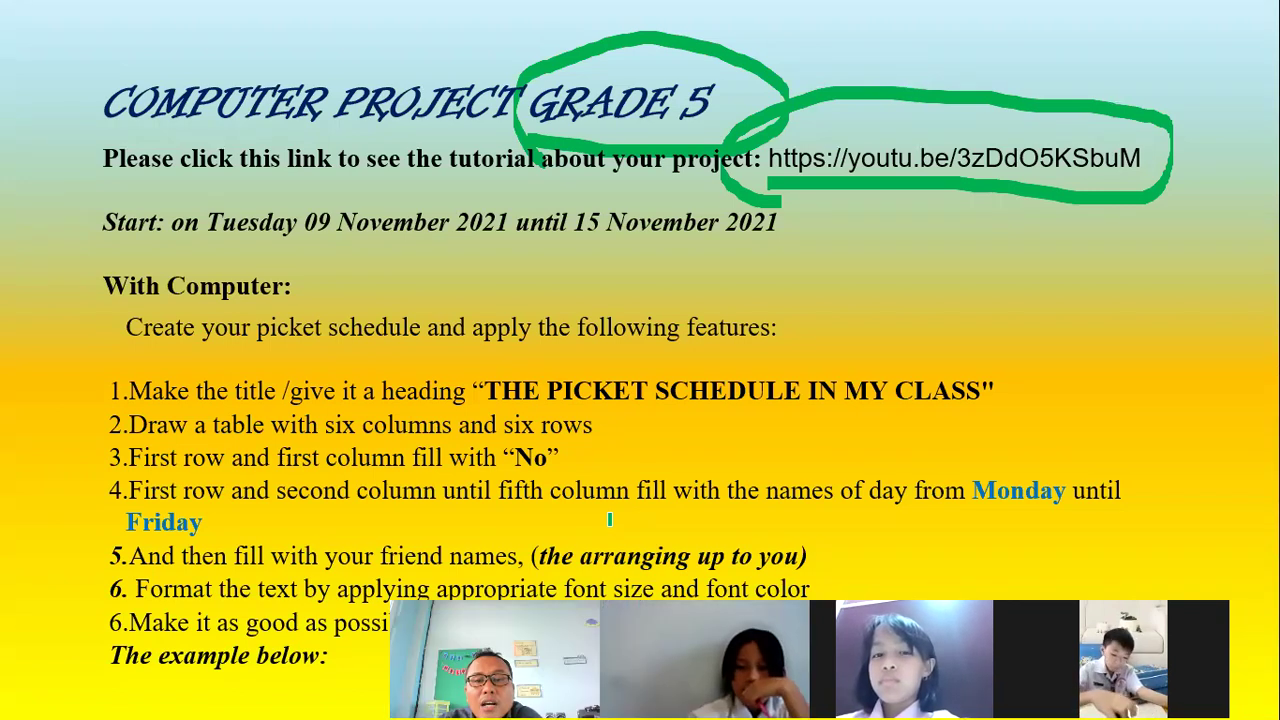
pyautogui.press('pageup')
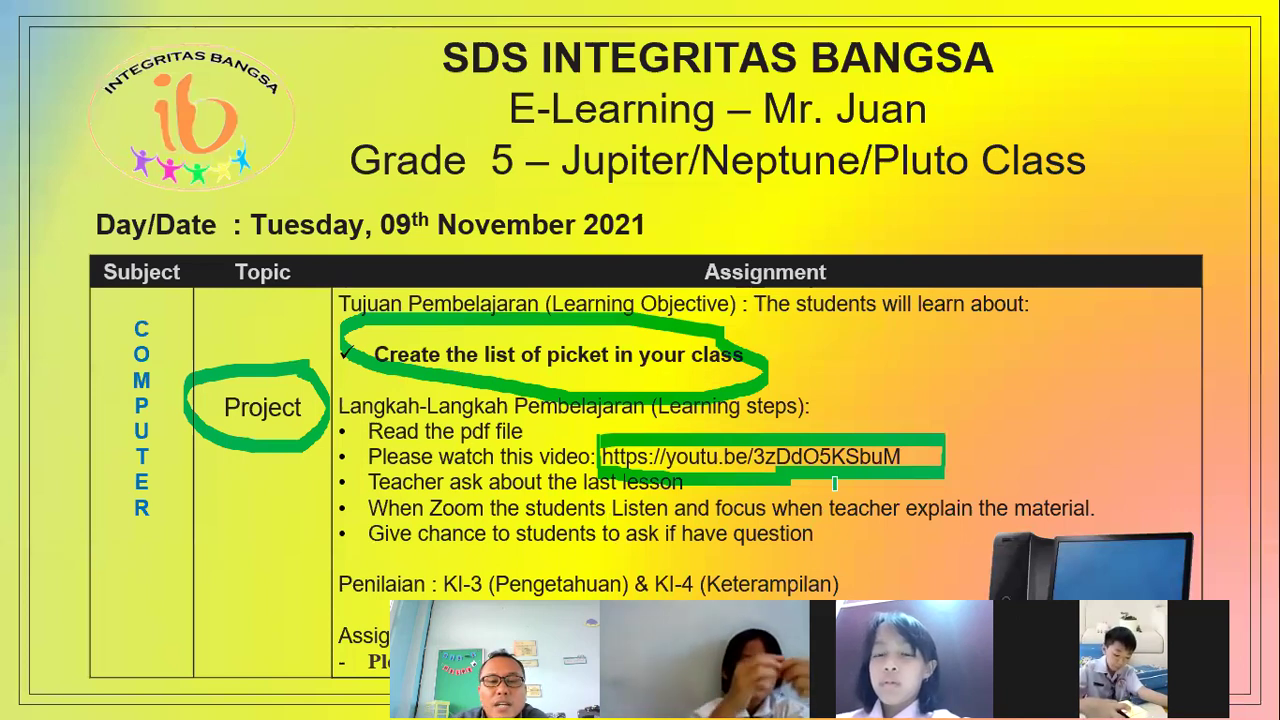
# Return to the project slide and circle 'on Tuesday 09', '15' and 'With Computer:' in green.
pyautogui.press('pagedown')
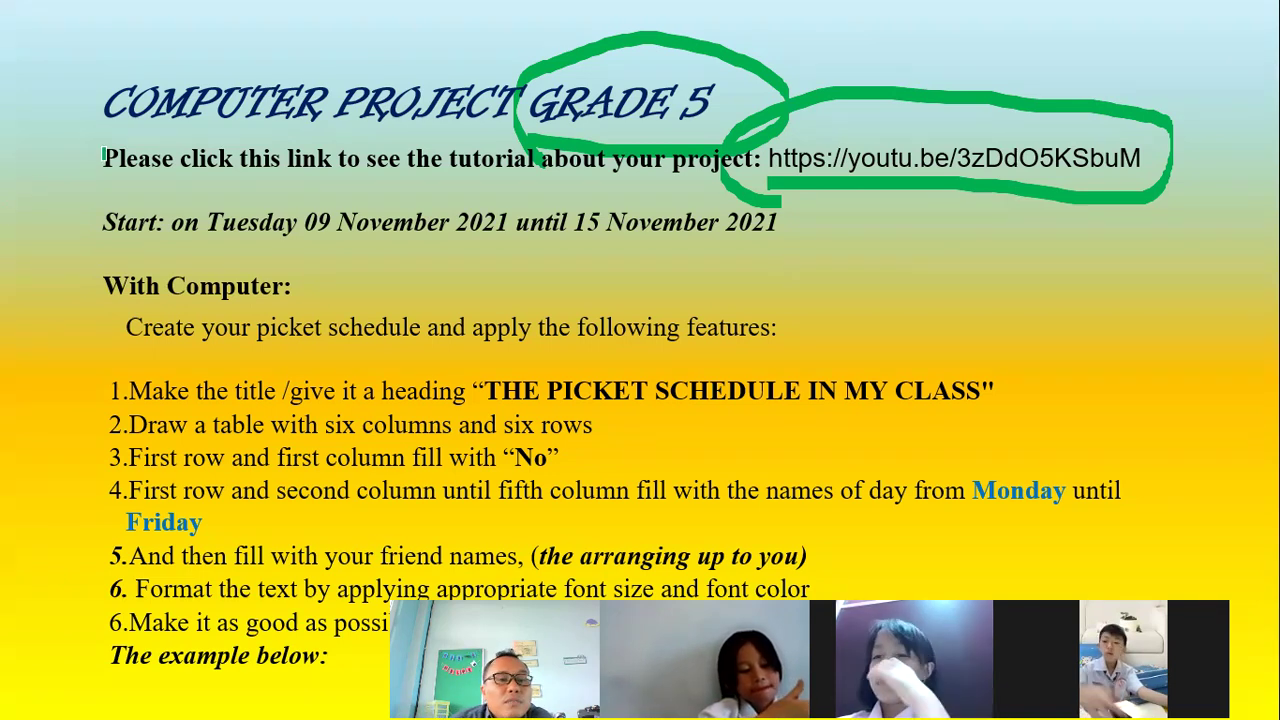
pyautogui.moveTo(239, 244)
pyautogui.mouseDown()
pyautogui.moveTo(312, 247)
pyautogui.moveTo(266, 180)
pyautogui.moveTo(280, 252)
pyautogui.mouseUp()
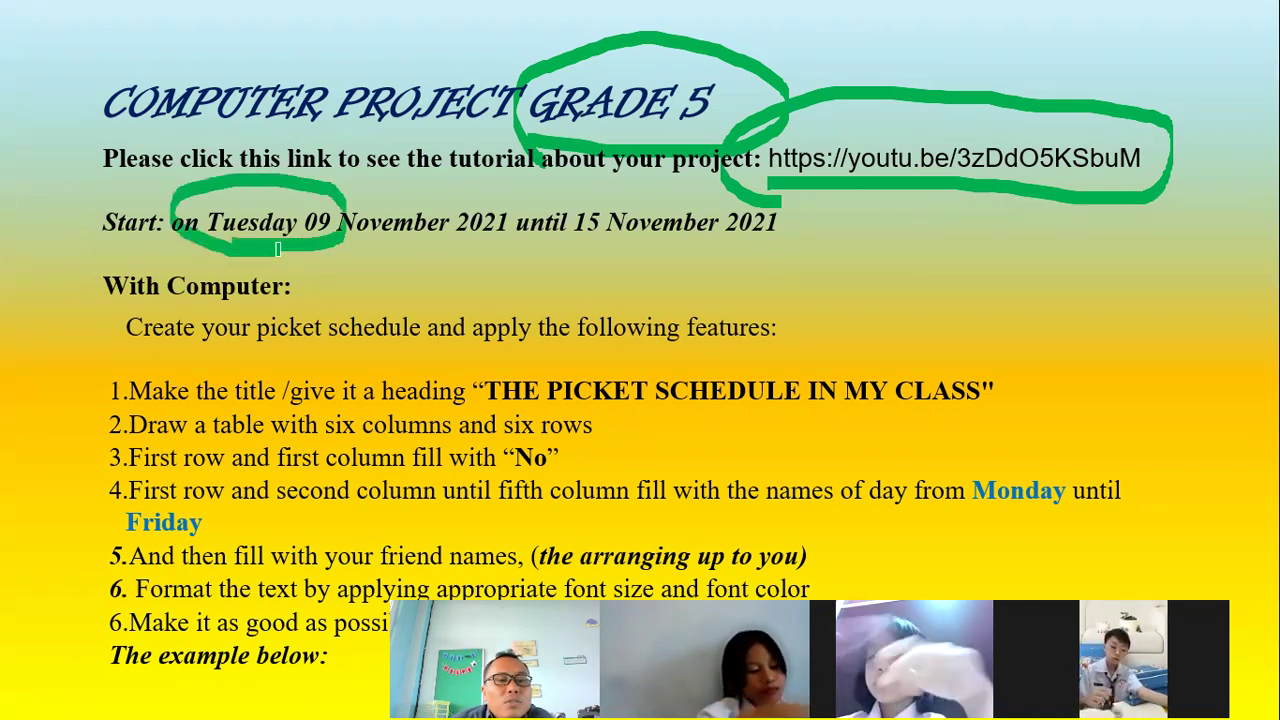
pyautogui.moveTo(598, 196)
pyautogui.mouseDown()
pyautogui.moveTo(558, 225)
pyautogui.moveTo(600, 240)
pyautogui.moveTo(603, 195)
pyautogui.moveTo(572, 258)
pyautogui.mouseUp()
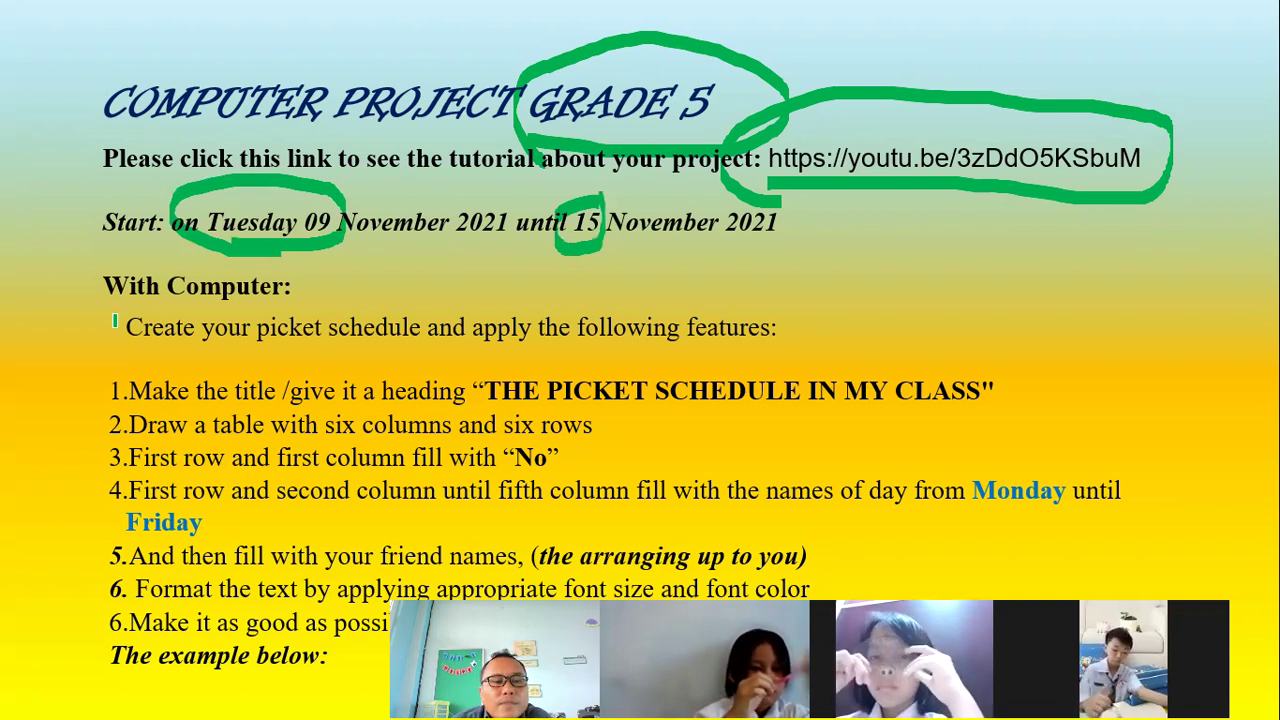
pyautogui.moveTo(120, 314); pyautogui.dragTo(201, 314)
pyautogui.moveTo(287, 300)
pyautogui.mouseDown()
pyautogui.moveTo(250, 262)
pyautogui.moveTo(100, 258)
pyautogui.moveTo(116, 312)
pyautogui.mouseUp()
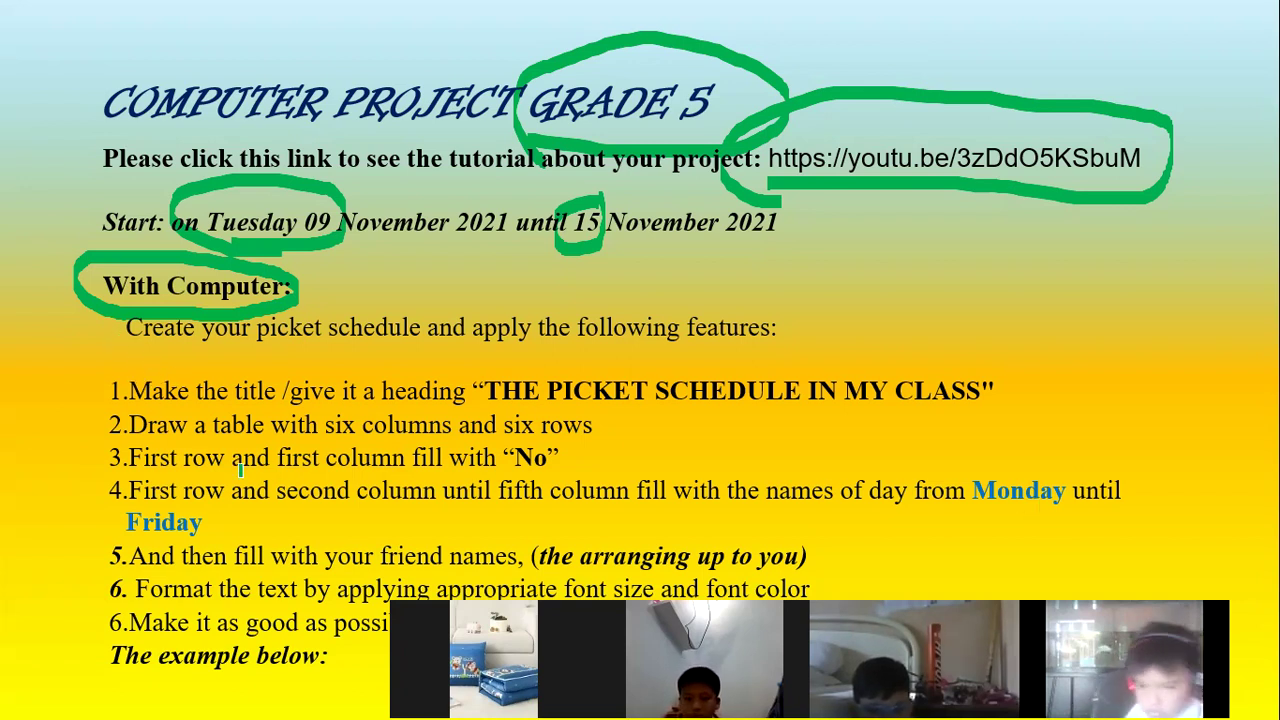
# Underline the task sentence, 'THE PICKET SCHEDULE IN MY CLASS' and 'Draw a table with', circling both 'six'.
pyautogui.moveTo(117, 359)
pyautogui.mouseDown()
pyautogui.moveTo(668, 352)
pyautogui.moveTo(752, 364)
pyautogui.mouseUp()
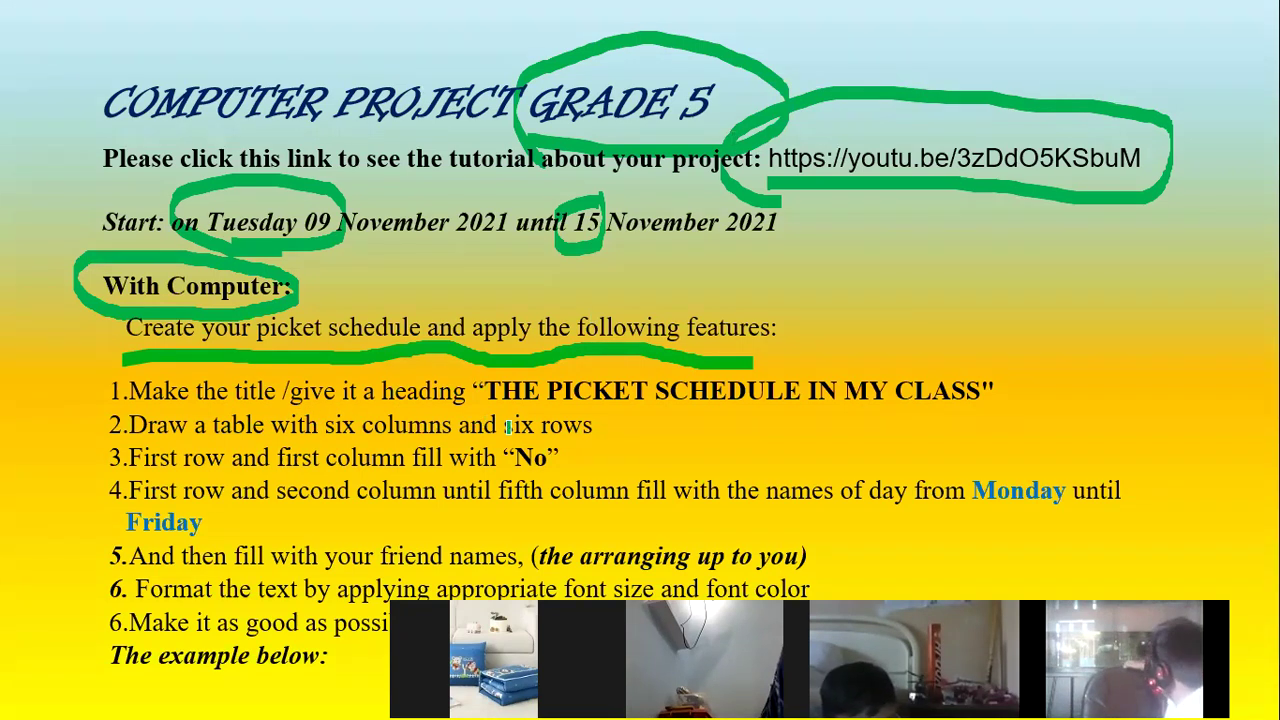
pyautogui.moveTo(477, 399); pyautogui.dragTo(805, 402)
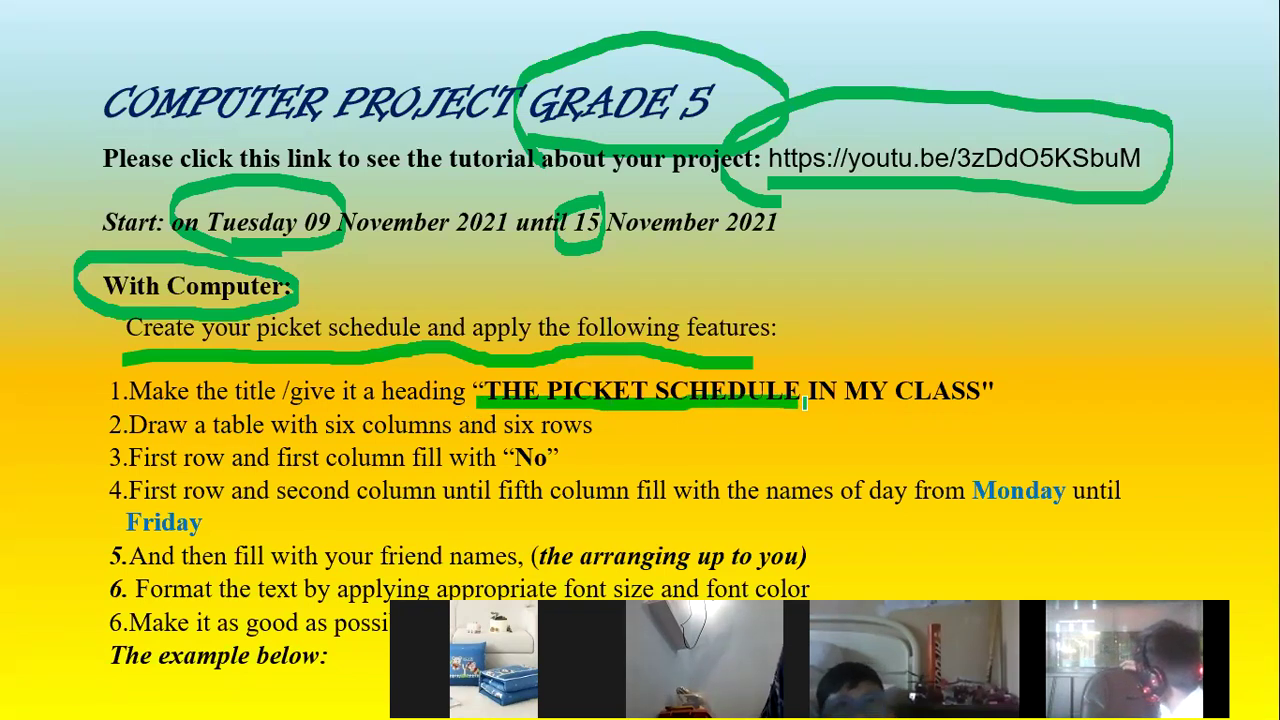
pyautogui.moveTo(805, 402); pyautogui.dragTo(970, 405)
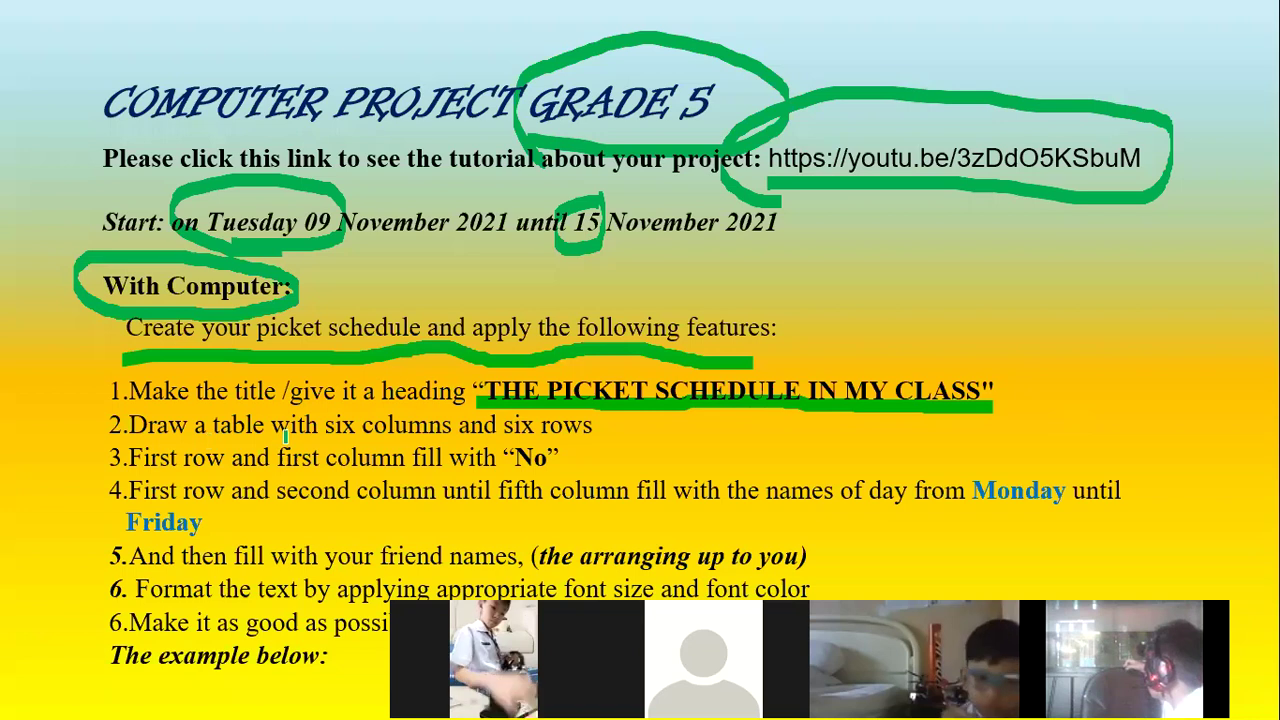
pyautogui.moveTo(285, 436); pyautogui.dragTo(137, 435)
pyautogui.moveTo(333, 436)
pyautogui.mouseDown()
pyautogui.moveTo(376, 418)
pyautogui.moveTo(332, 424)
pyautogui.mouseUp()
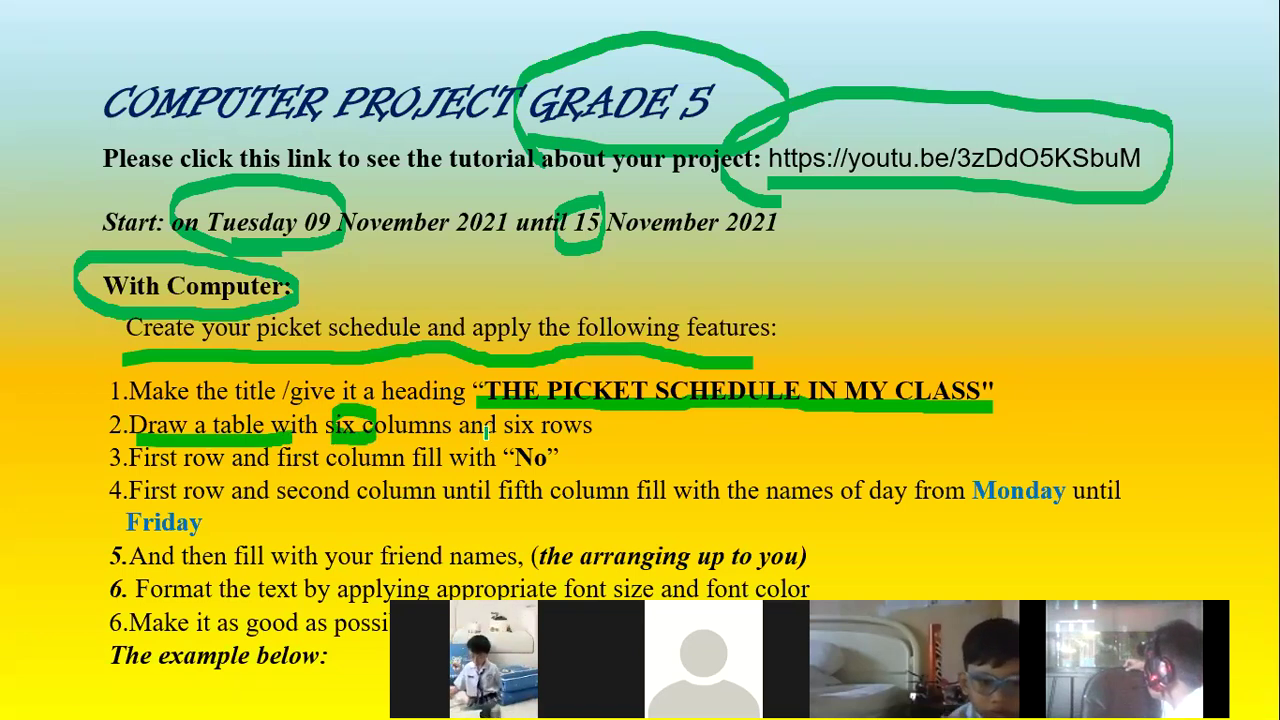
pyautogui.moveTo(506, 410)
pyautogui.mouseDown()
pyautogui.moveTo(556, 446)
pyautogui.moveTo(502, 412)
pyautogui.mouseUp()
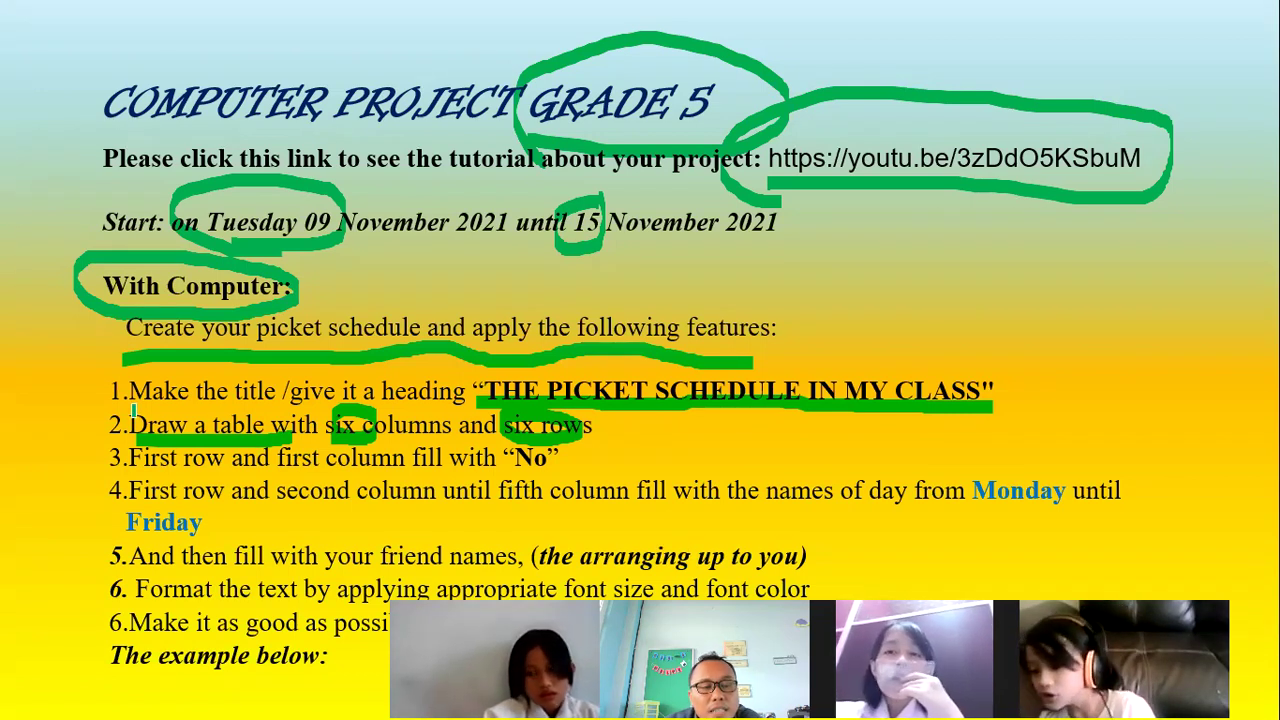
# Mark 'a heading', tick the title, and ink 'No', 'second column', Monday, Friday and 'up to you'.
pyautogui.moveTo(148, 407); pyautogui.dragTo(179, 405)
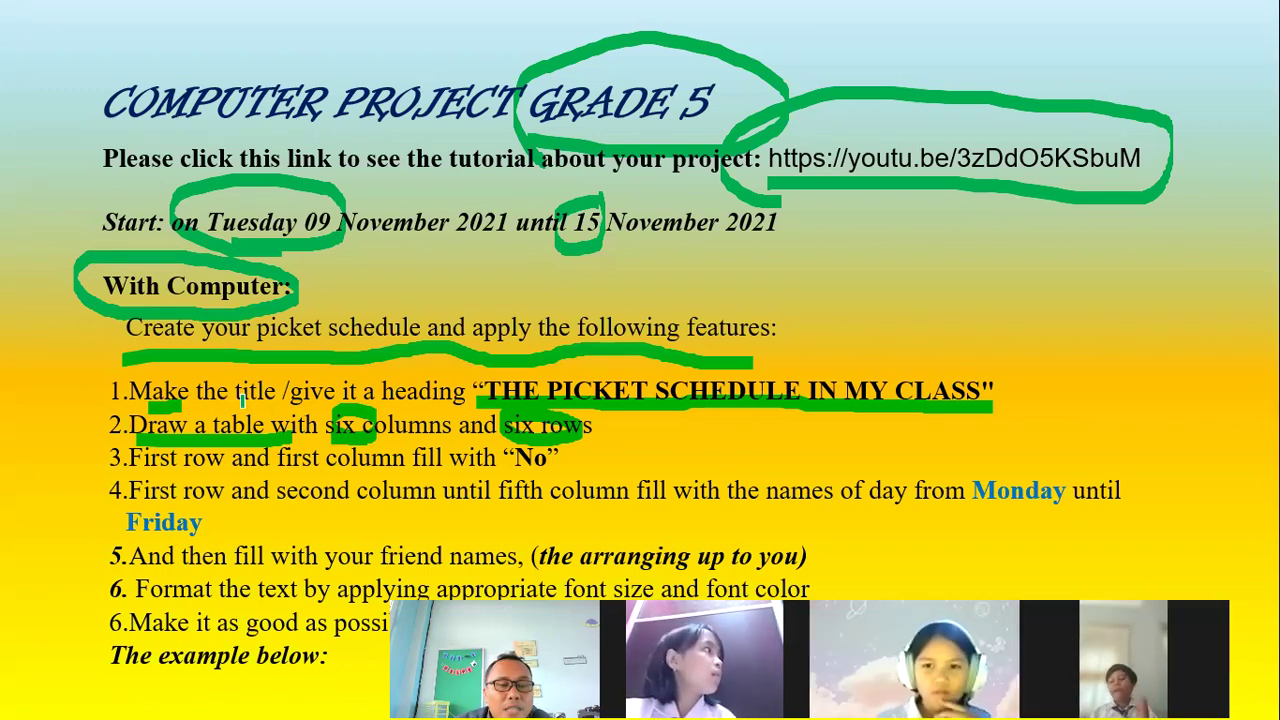
pyautogui.moveTo(370, 400)
pyautogui.mouseDown()
pyautogui.moveTo(465, 395)
pyautogui.moveTo(362, 392)
pyautogui.mouseUp()
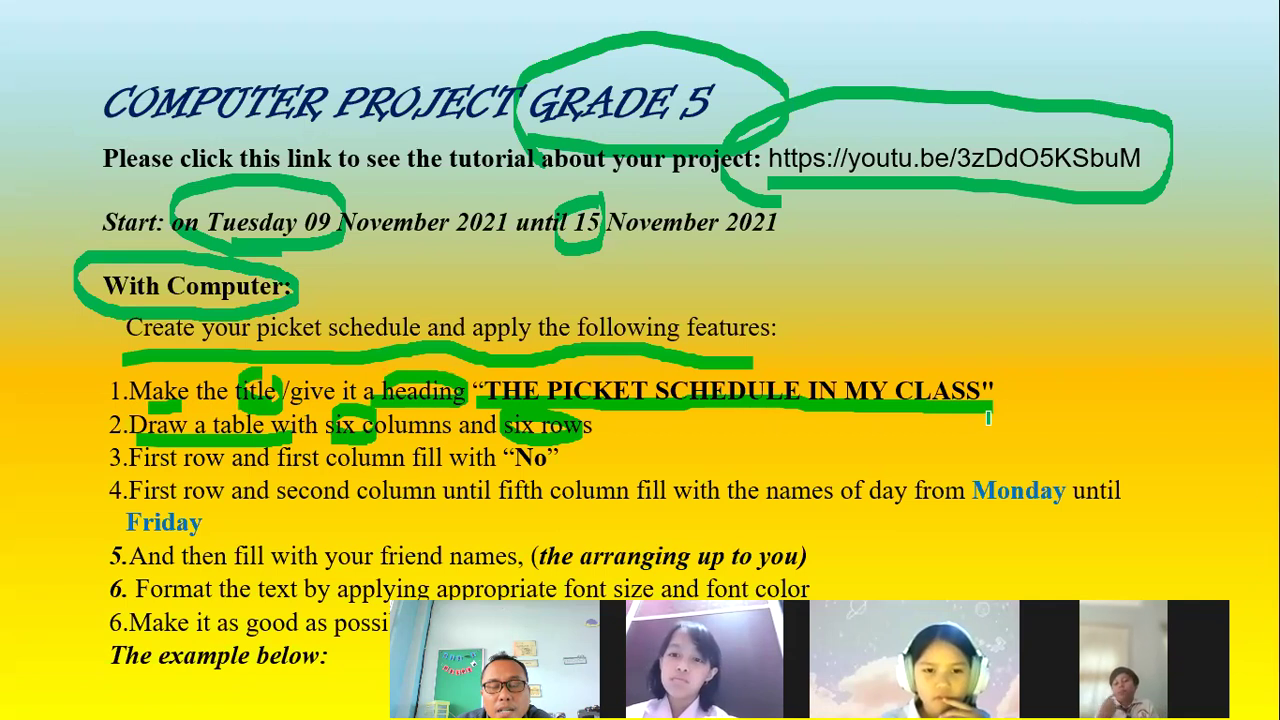
pyautogui.moveTo(1027, 372); pyautogui.dragTo(1035, 414)
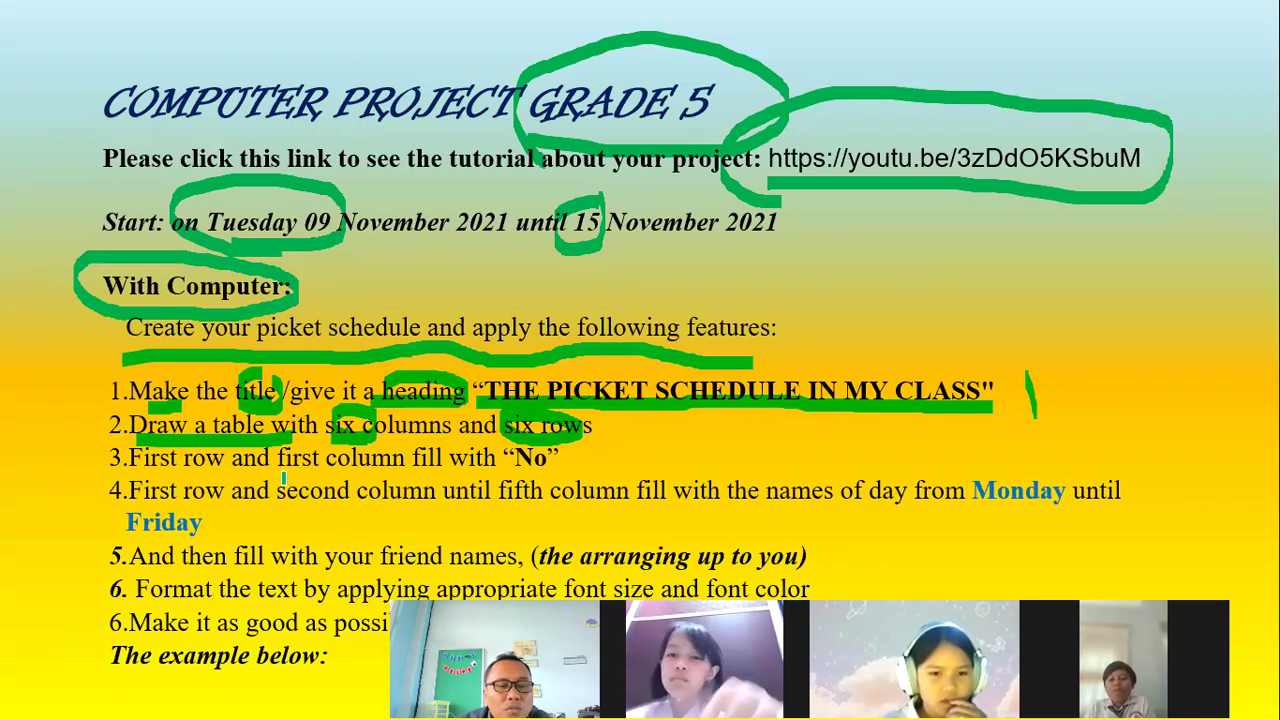
pyautogui.moveTo(512, 455); pyautogui.dragTo(554, 475)
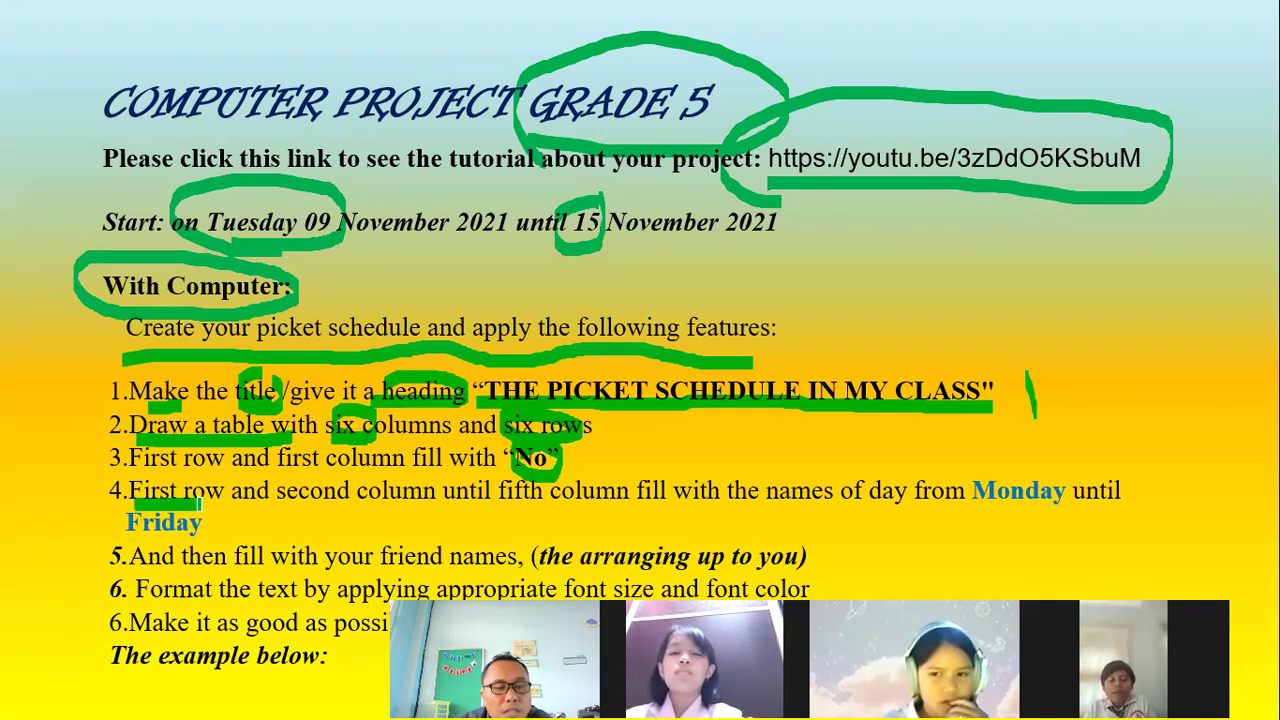
pyautogui.moveTo(296, 506); pyautogui.dragTo(432, 505)
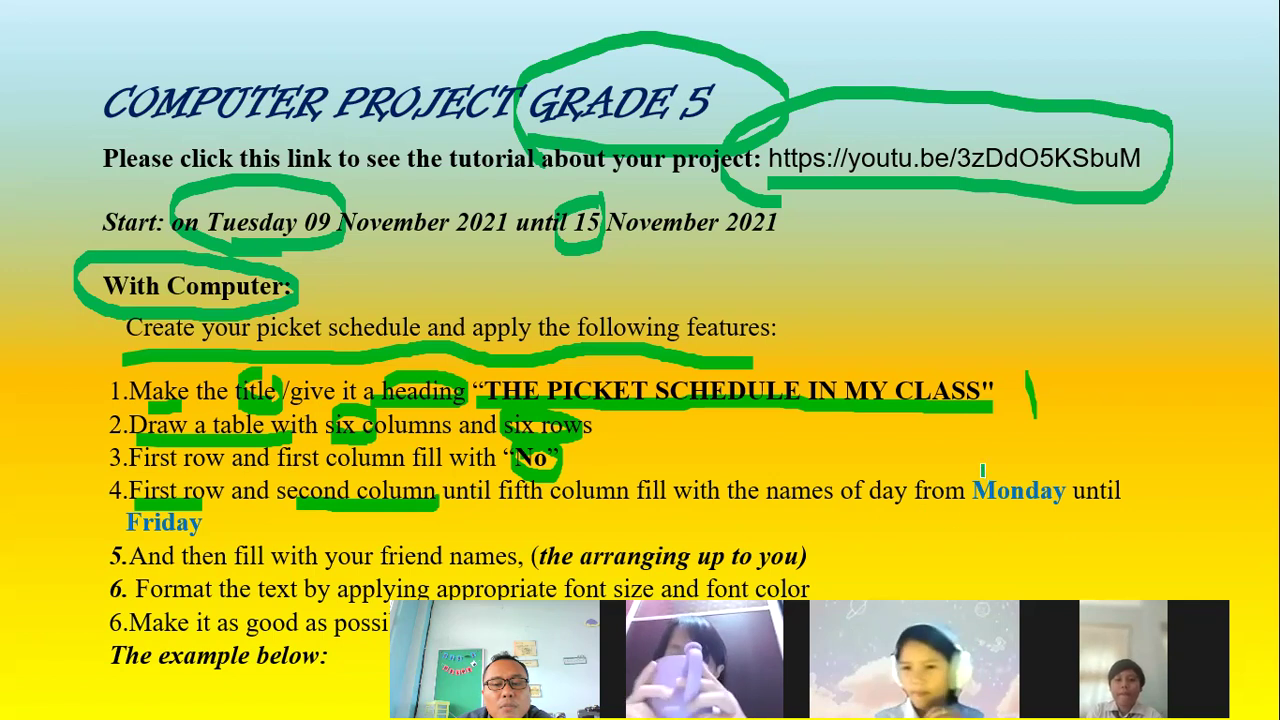
pyautogui.moveTo(1035, 476)
pyautogui.mouseDown()
pyautogui.moveTo(1000, 470)
pyautogui.moveTo(1010, 534)
pyautogui.moveTo(1062, 492)
pyautogui.moveTo(1018, 472)
pyautogui.mouseUp()
pyautogui.moveTo(228, 516)
pyautogui.mouseDown()
pyautogui.moveTo(118, 528)
pyautogui.moveTo(203, 521)
pyautogui.mouseUp()
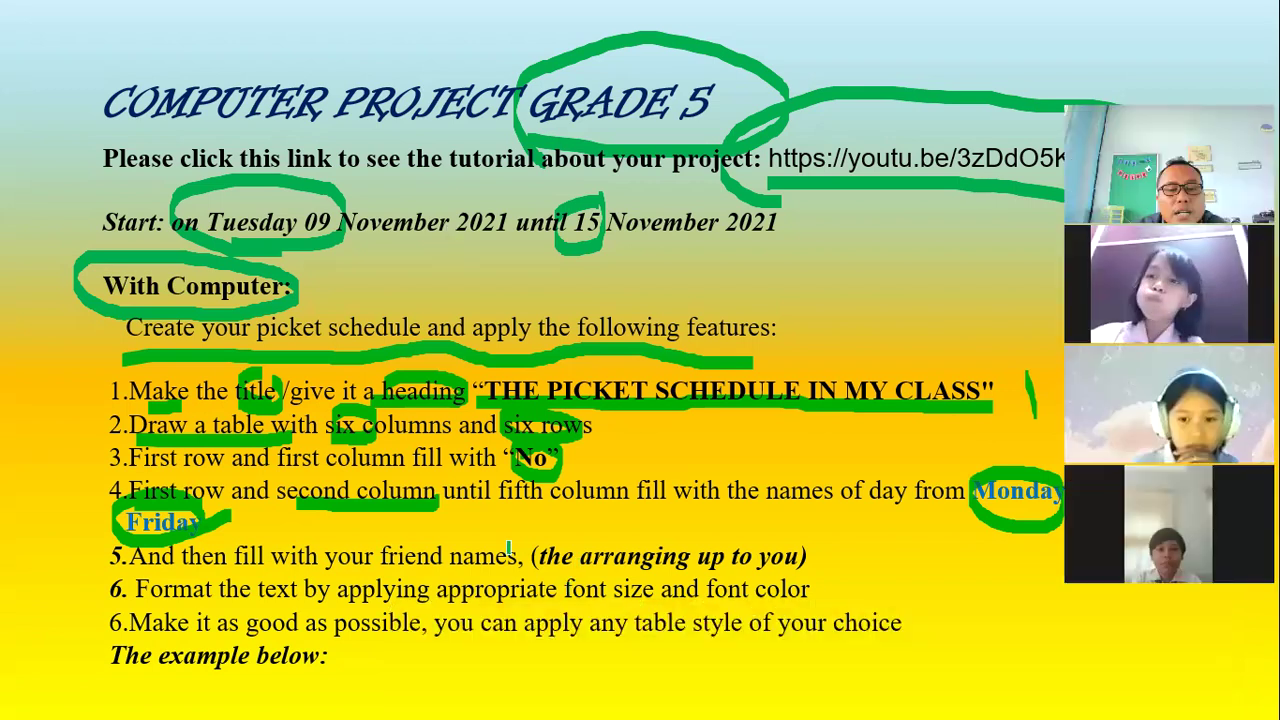
pyautogui.moveTo(530, 565)
pyautogui.mouseDown()
pyautogui.moveTo(622, 572)
pyautogui.moveTo(531, 568)
pyautogui.mouseUp()
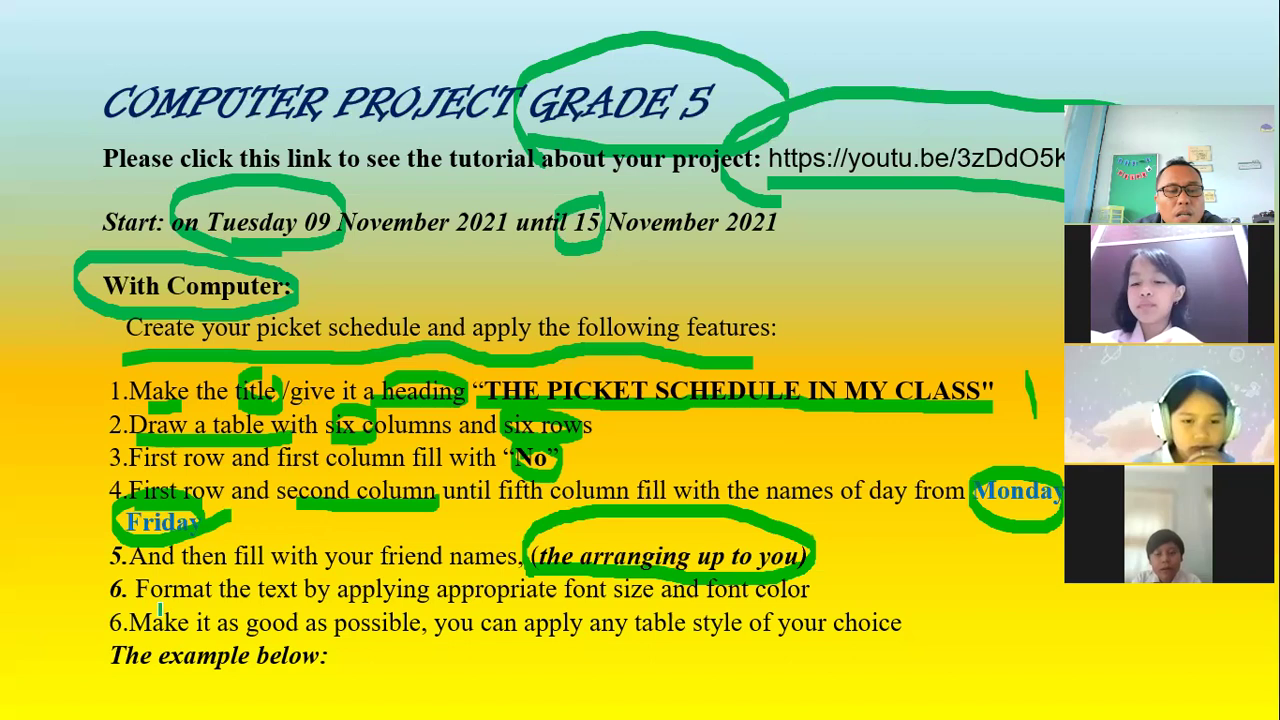
# Underline step 6's formatting line, circle 'font size', and underline 'The example below' and 'table style'.
pyautogui.moveTo(132, 605); pyautogui.dragTo(228, 603)
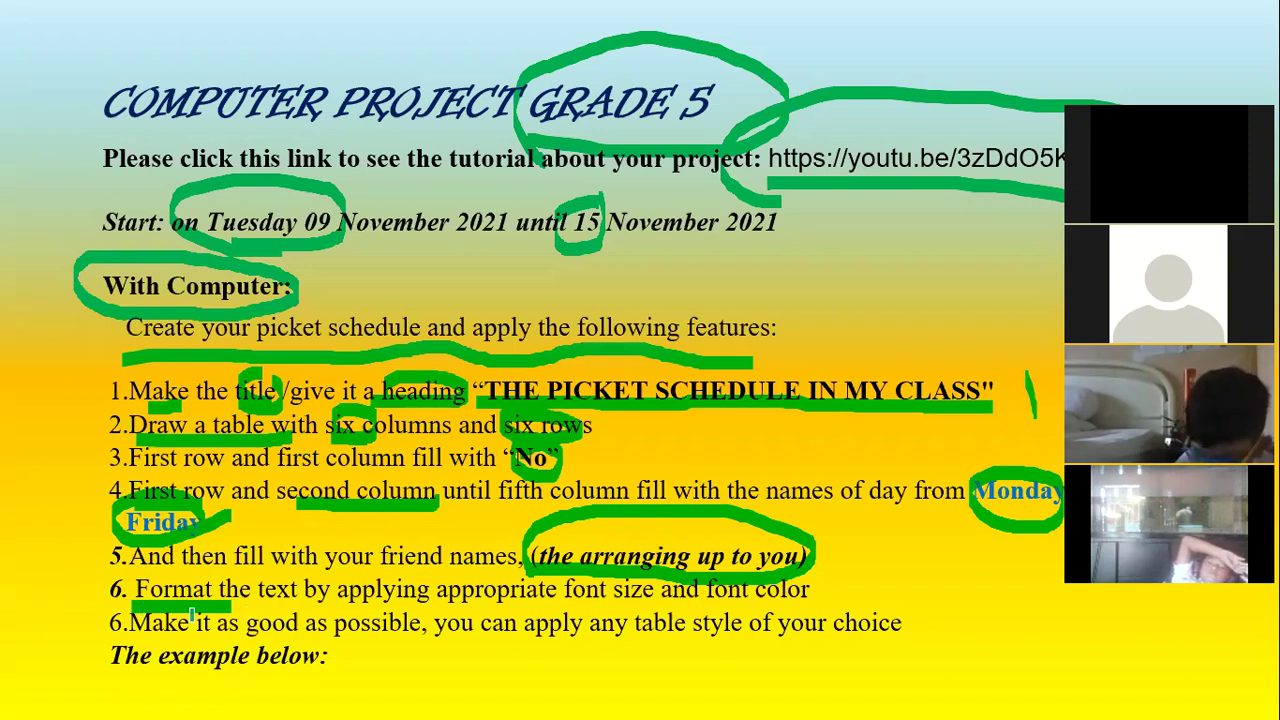
pyautogui.moveTo(195, 612)
pyautogui.mouseDown()
pyautogui.moveTo(816, 608)
pyautogui.moveTo(826, 582)
pyautogui.moveTo(786, 568)
pyautogui.mouseUp()
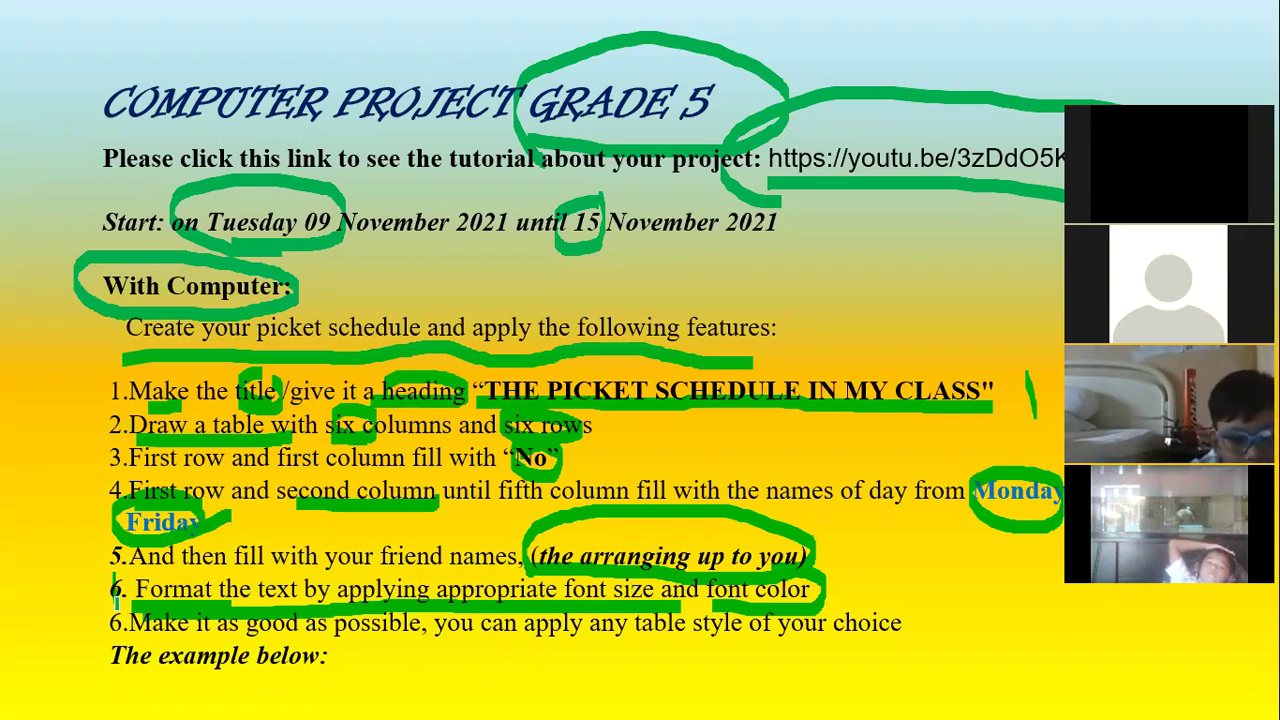
pyautogui.moveTo(113, 578); pyautogui.dragTo(199, 563)
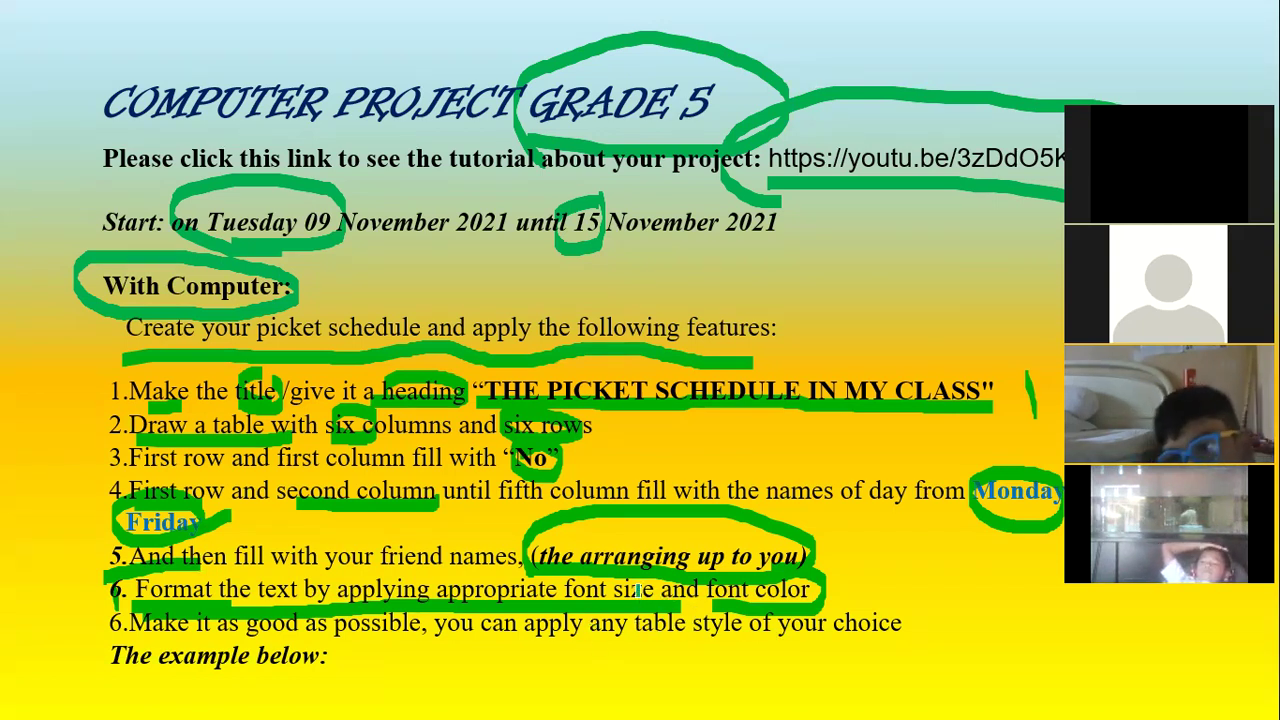
pyautogui.moveTo(619, 575); pyautogui.dragTo(609, 569)
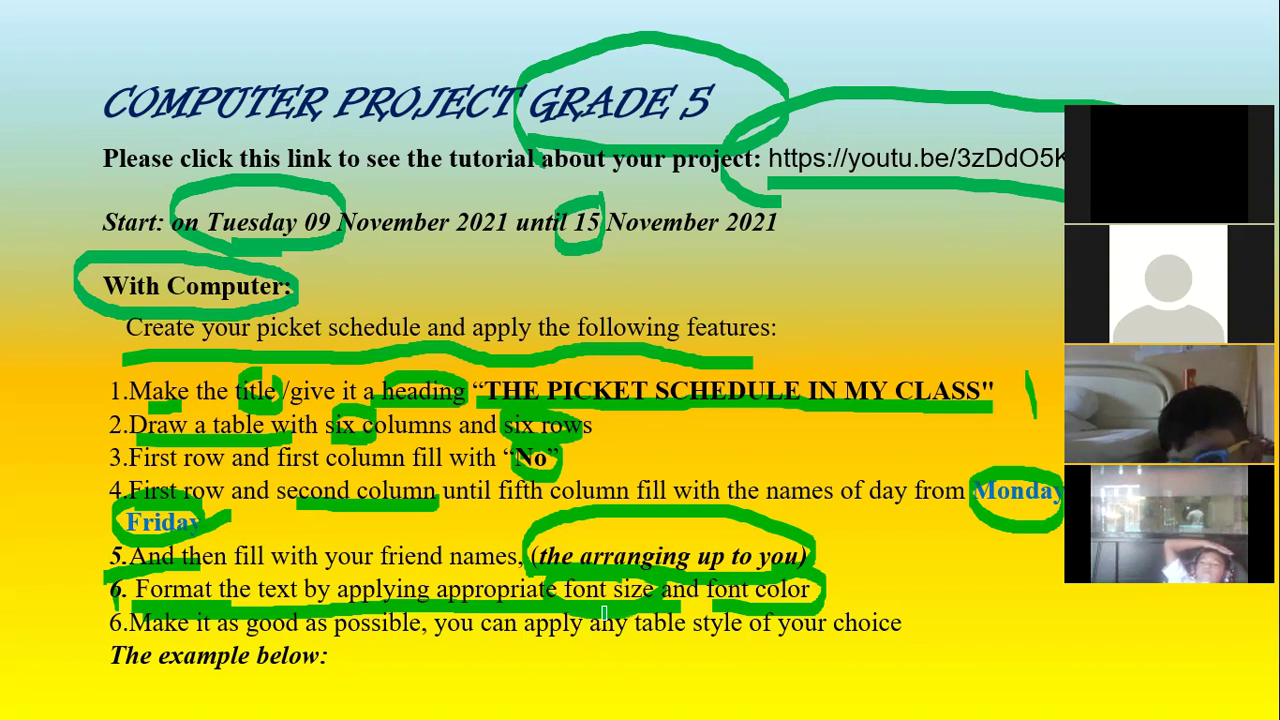
pyautogui.moveTo(162, 648); pyautogui.dragTo(402, 646)
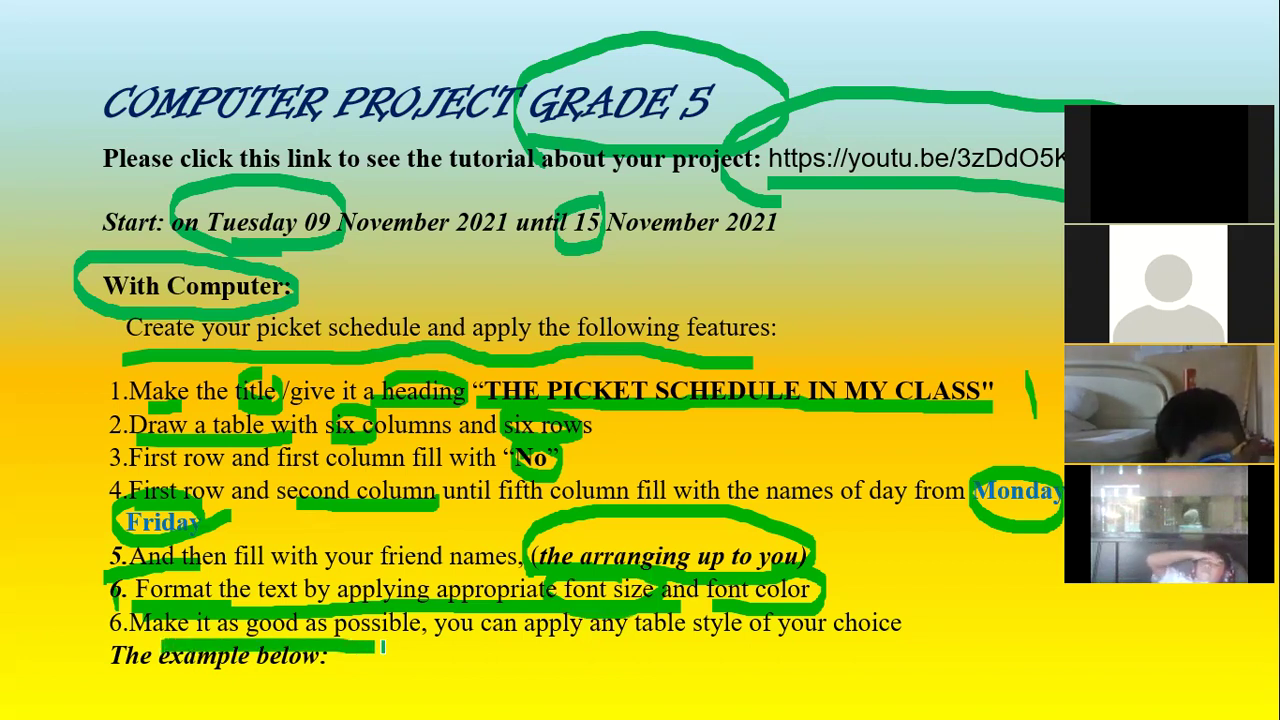
pyautogui.moveTo(490, 647)
pyautogui.mouseDown()
pyautogui.moveTo(706, 648)
pyautogui.moveTo(641, 606)
pyautogui.mouseUp()
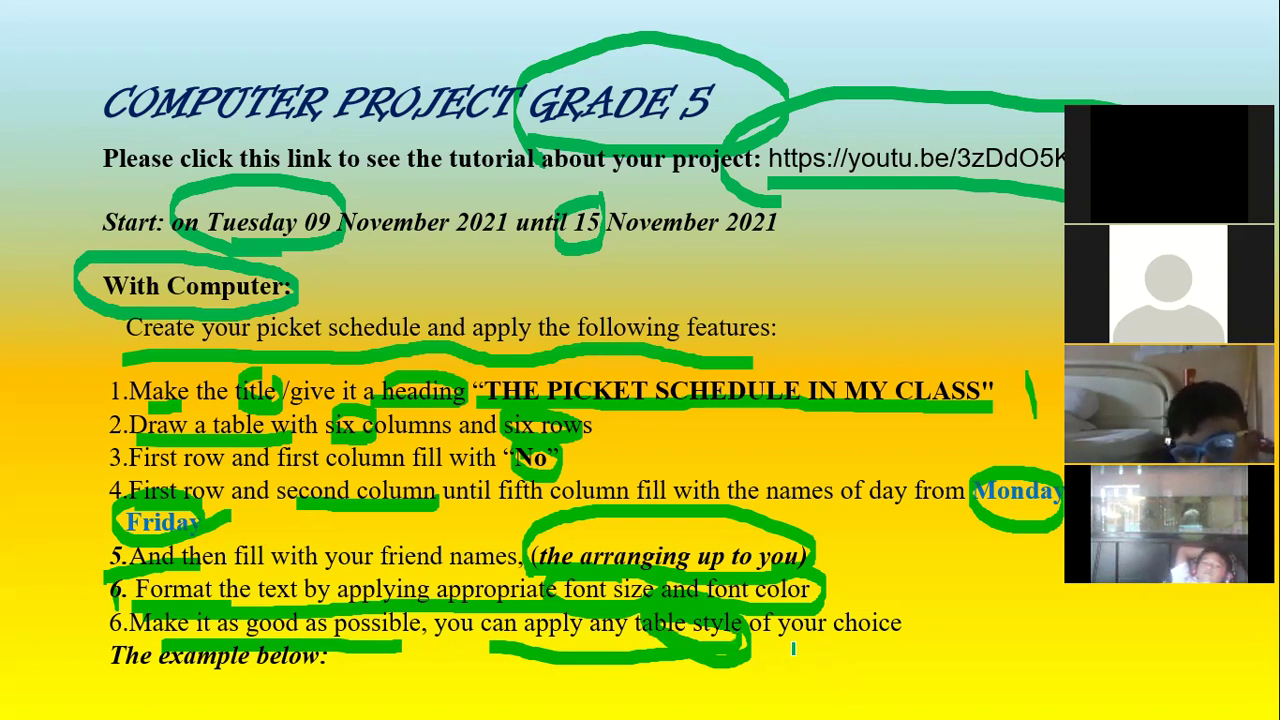
# Advance to the example schedule slide and outline its title bar and left side in green.
pyautogui.press('Right')
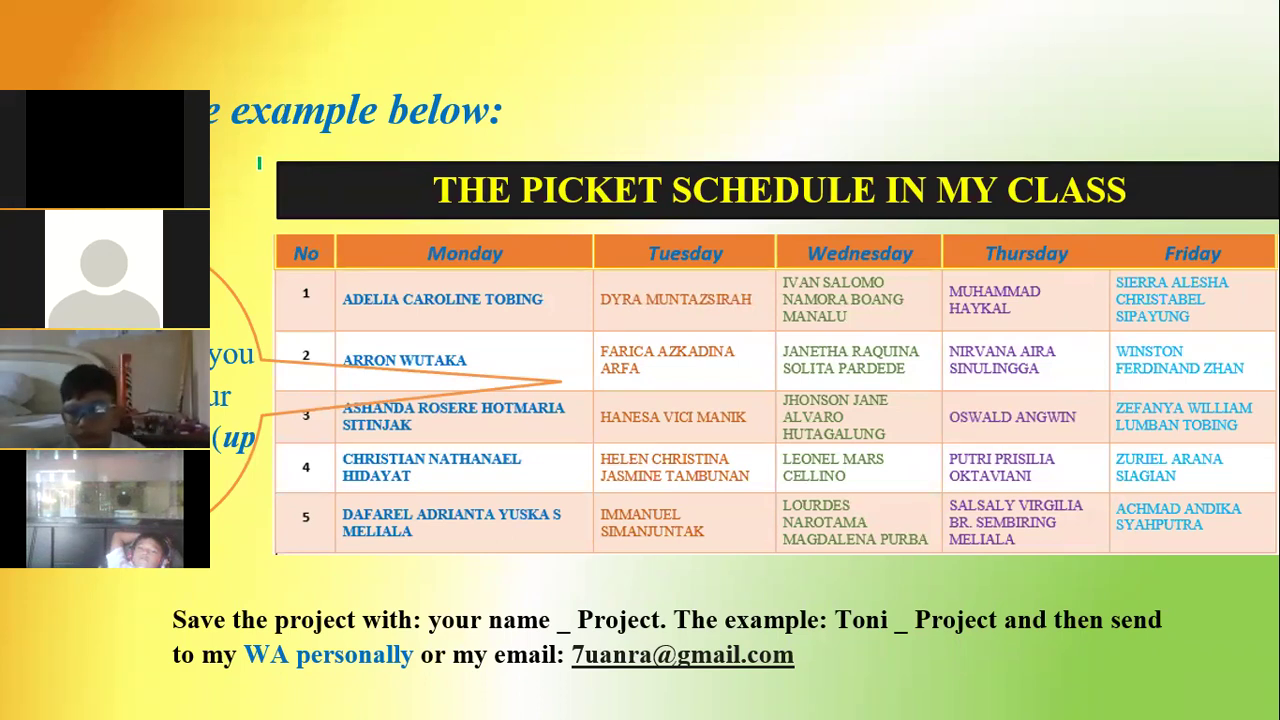
pyautogui.moveTo(261, 153); pyautogui.dragTo(1279, 131)
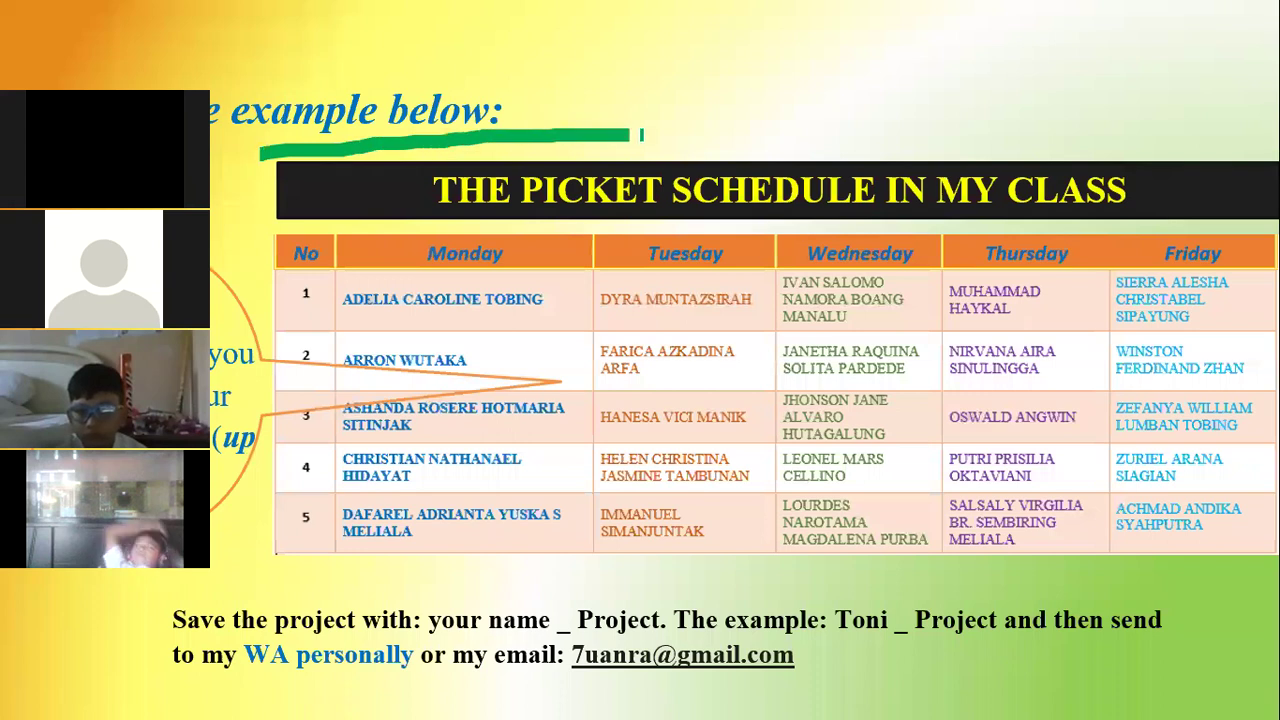
pyautogui.moveTo(1279, 232)
pyautogui.mouseDown()
pyautogui.moveTo(336, 228)
pyautogui.moveTo(298, 202)
pyautogui.moveTo(284, 148)
pyautogui.mouseUp()
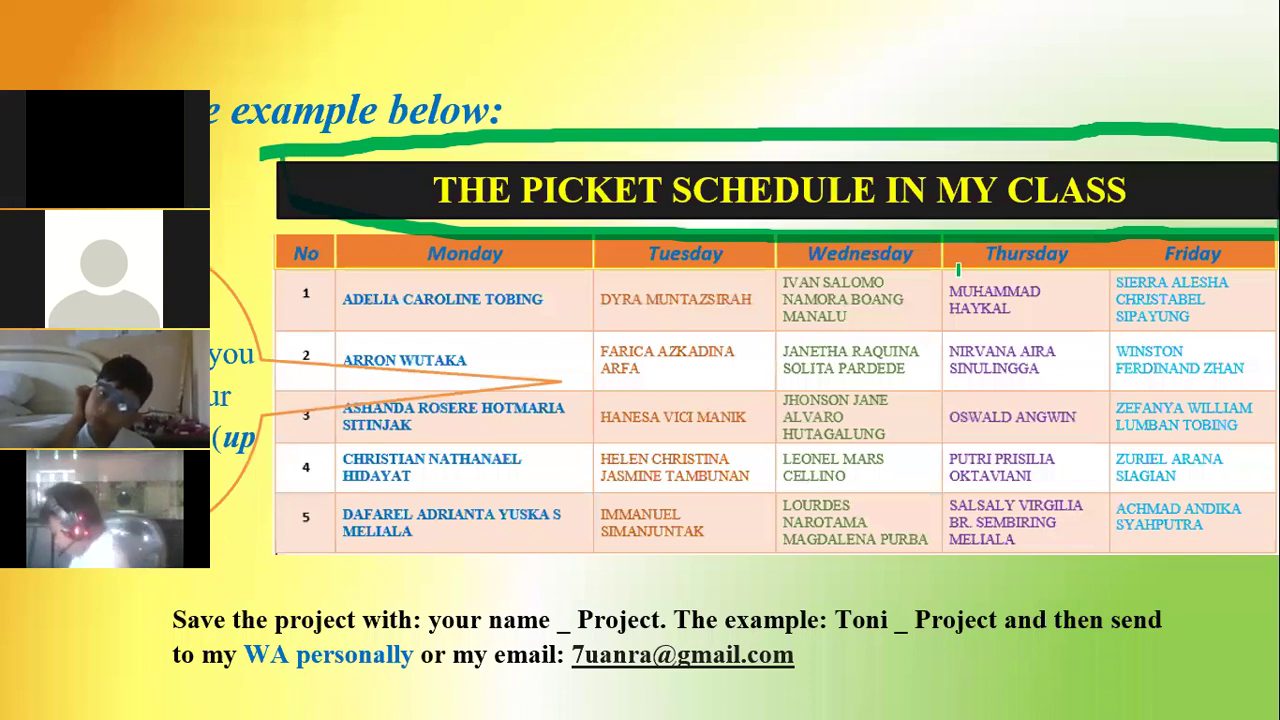
pyautogui.moveTo(262, 225)
pyautogui.mouseDown()
pyautogui.moveTo(252, 488)
pyautogui.moveTo(268, 575)
pyautogui.mouseUp()
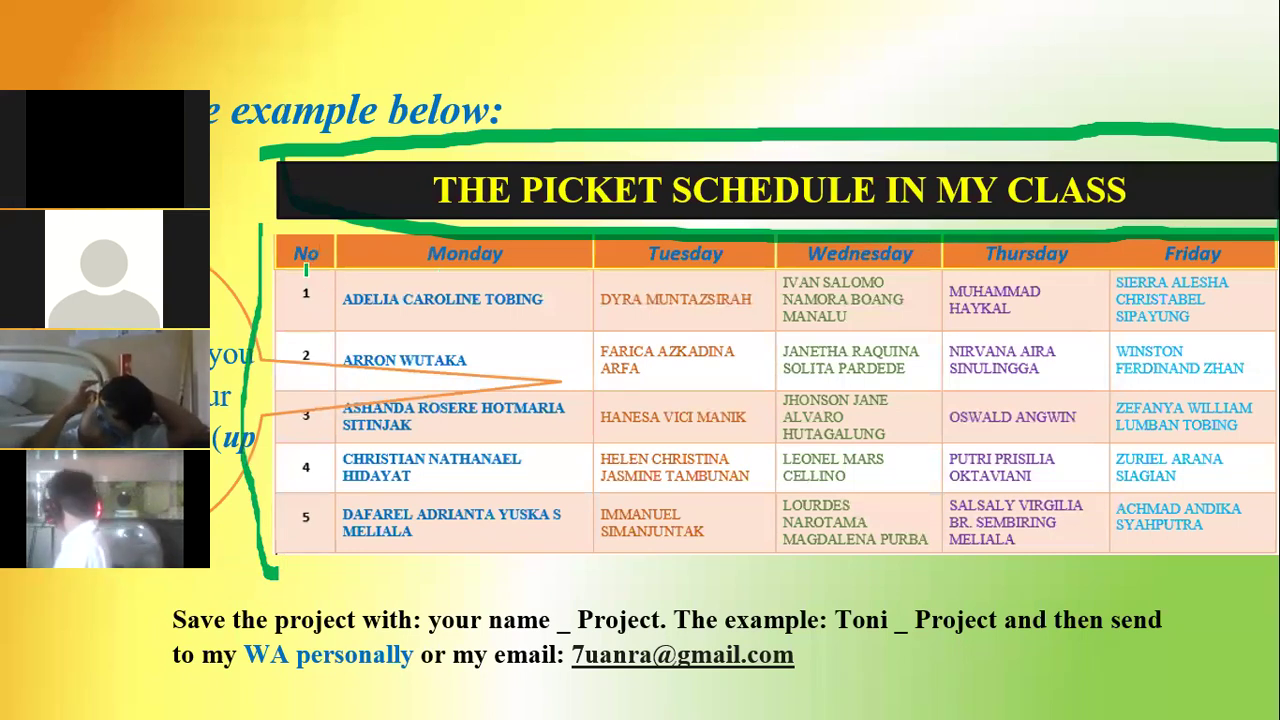
# Tick the No and day headers, circle No, tick row numbers, and begin circling Monday's column.
pyautogui.moveTo(314, 225); pyautogui.dragTo(303, 260)
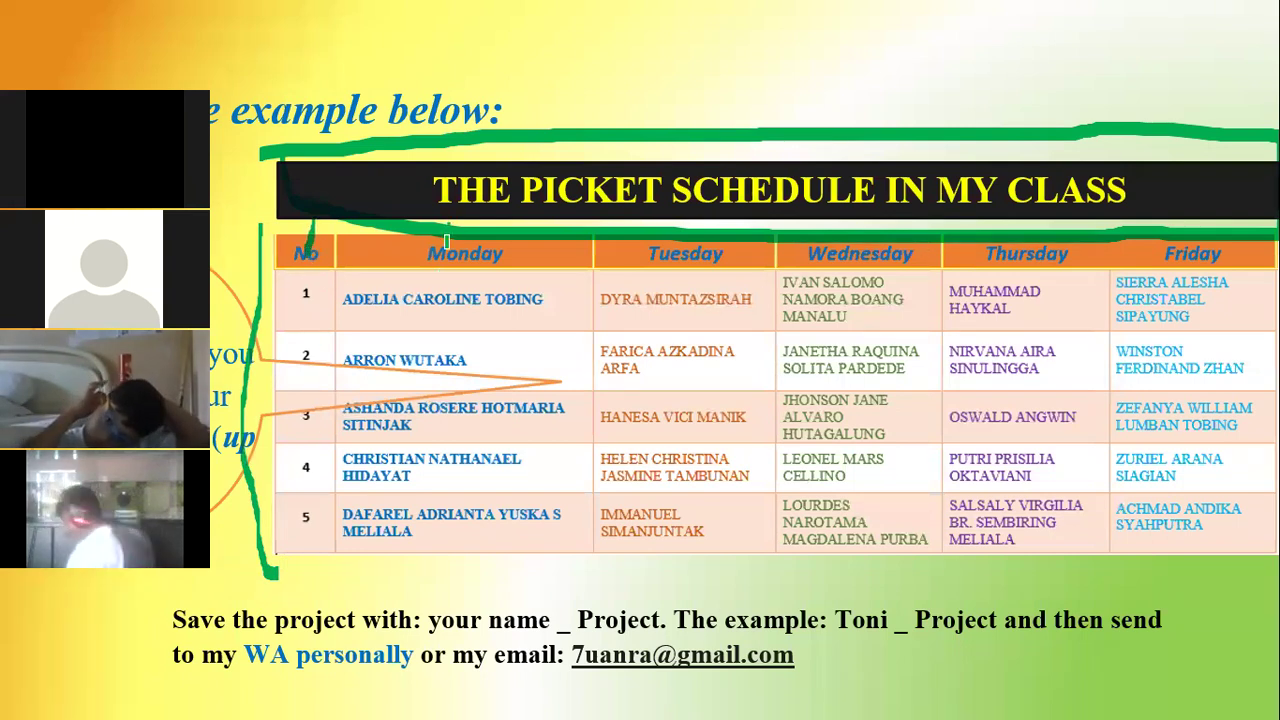
pyautogui.moveTo(668, 222); pyautogui.dragTo(667, 258)
pyautogui.moveTo(848, 242); pyautogui.dragTo(847, 262)
pyautogui.moveTo(996, 236); pyautogui.dragTo(995, 263)
pyautogui.moveTo(1182, 240); pyautogui.dragTo(1180, 262)
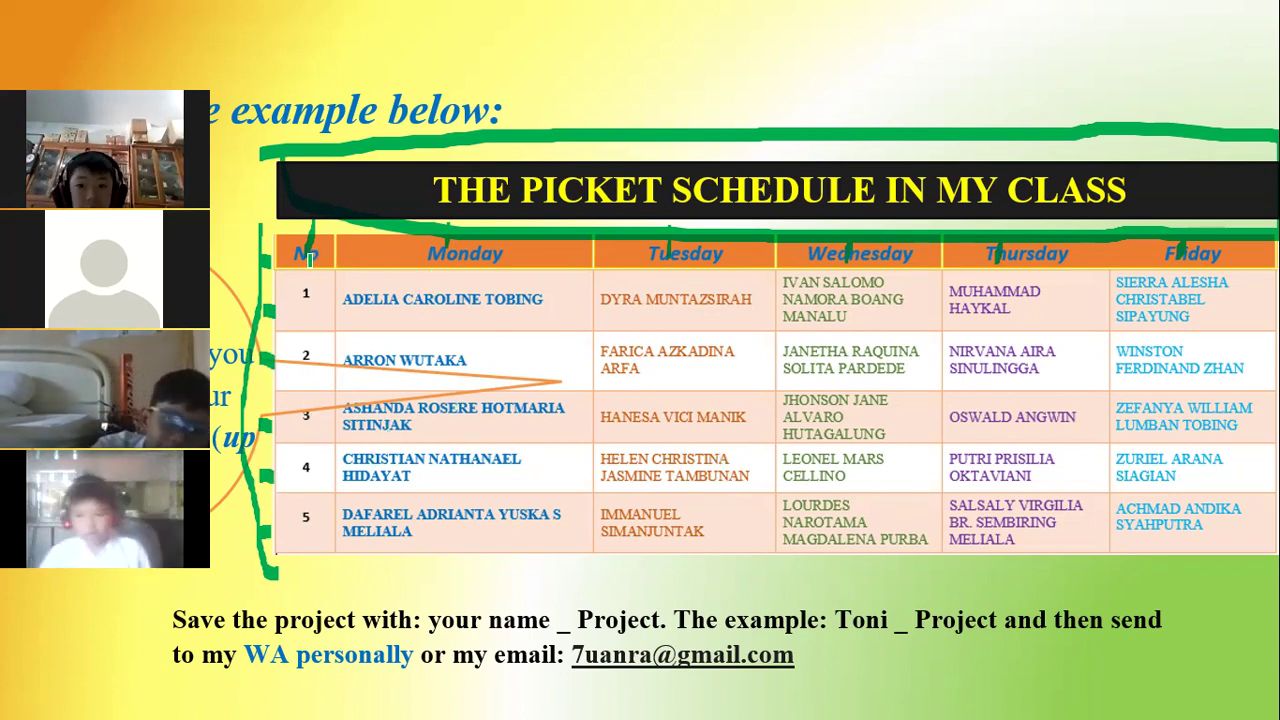
pyautogui.moveTo(318, 241)
pyautogui.mouseDown()
pyautogui.moveTo(326, 254)
pyautogui.moveTo(306, 240)
pyautogui.mouseUp()
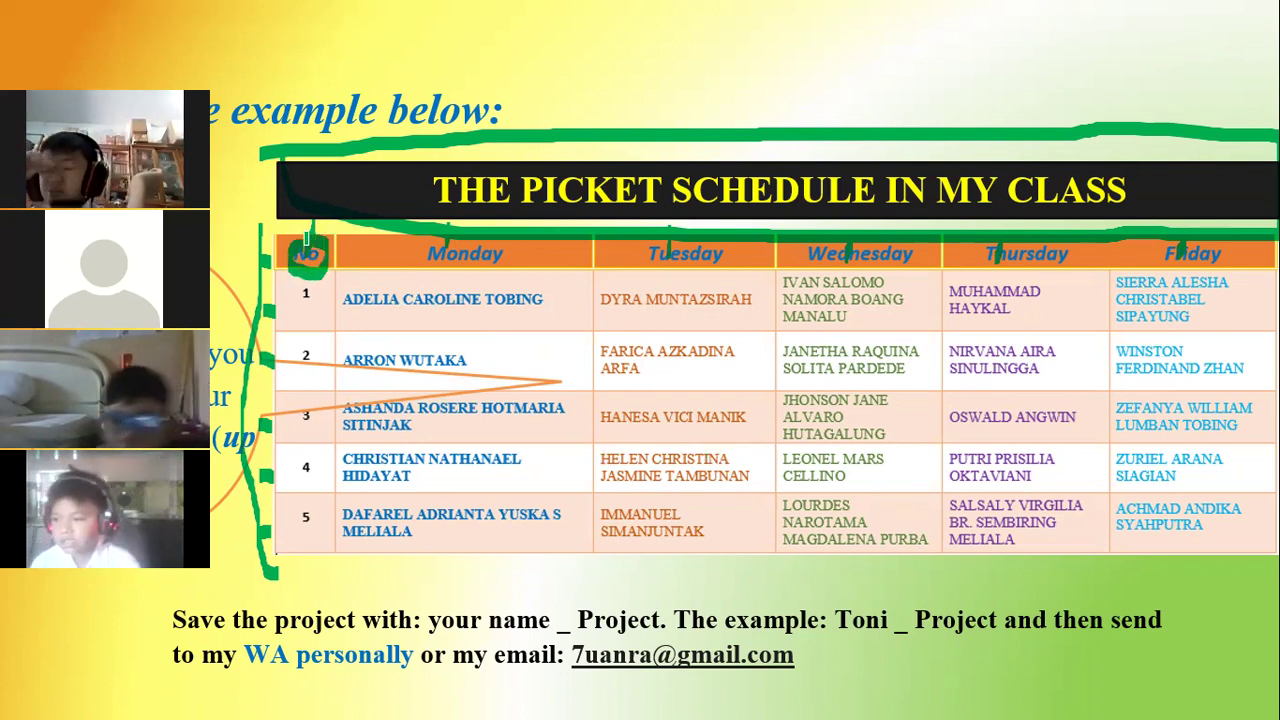
pyautogui.moveTo(313, 294); pyautogui.dragTo(318, 353)
pyautogui.moveTo(316, 420); pyautogui.dragTo(316, 432)
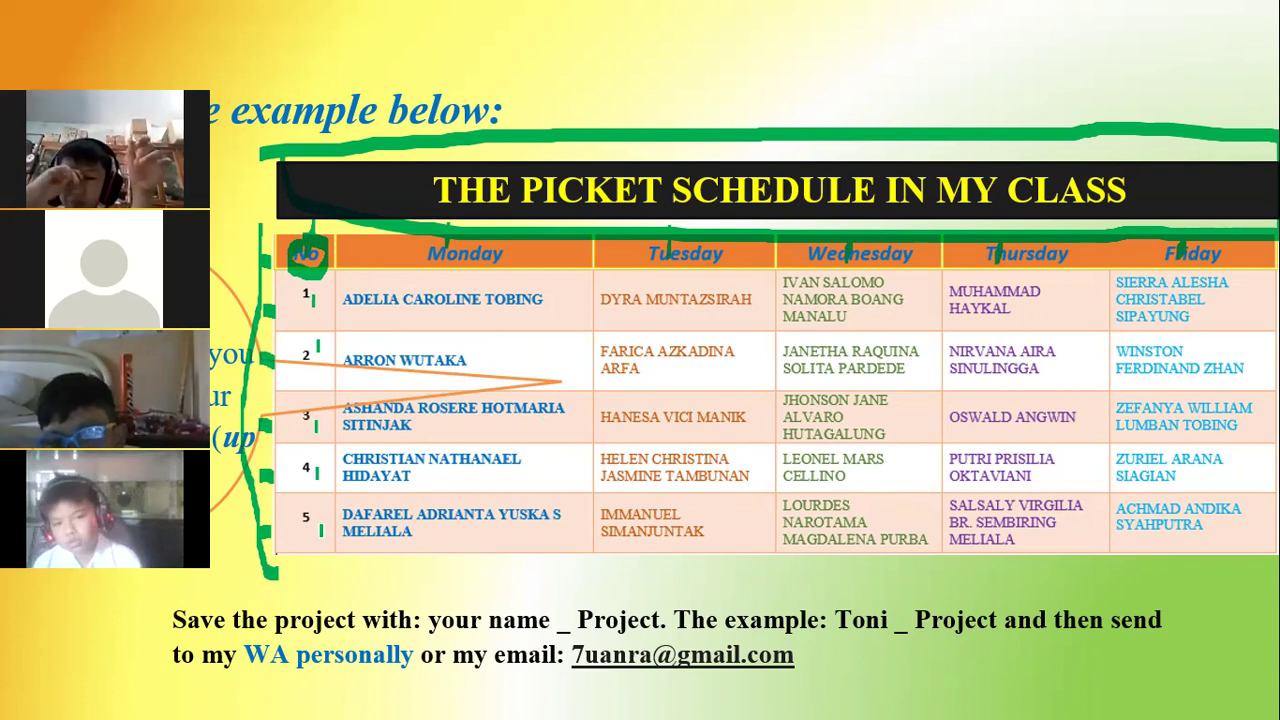
pyautogui.moveTo(320, 523); pyautogui.dragTo(320, 536)
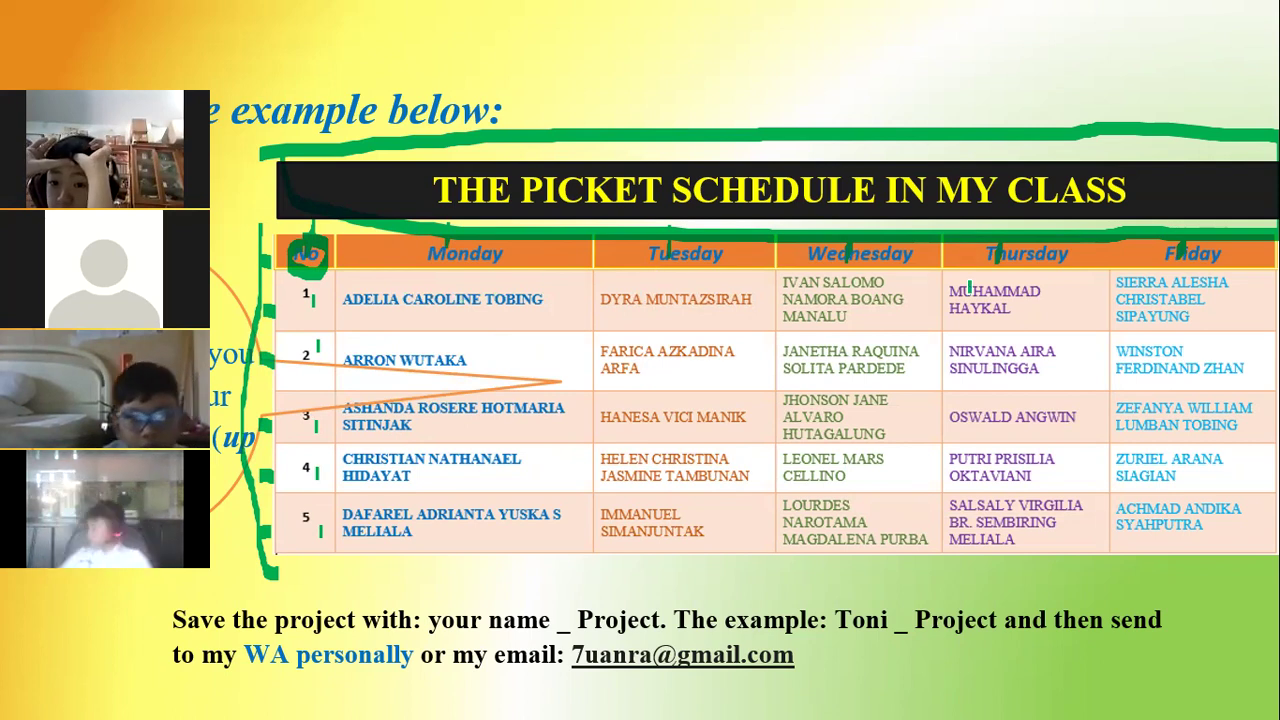
pyautogui.moveTo(496, 280)
pyautogui.mouseDown()
pyautogui.moveTo(351, 320)
pyautogui.moveTo(510, 293)
pyautogui.mouseUp()
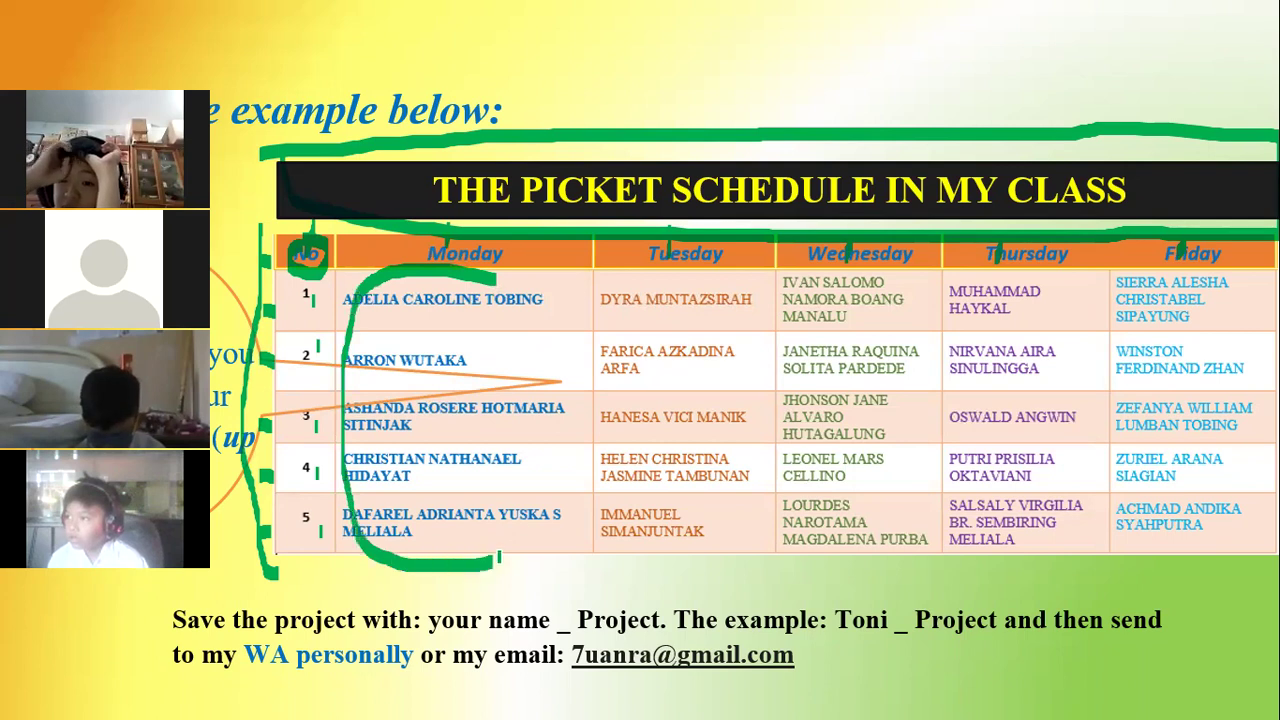
# Loop green ink around the Tuesday, Wednesday and Thursday name columns.
pyautogui.moveTo(730, 278)
pyautogui.mouseDown()
pyautogui.moveTo(640, 270)
pyautogui.moveTo(606, 512)
pyautogui.moveTo(750, 495)
pyautogui.moveTo(765, 325)
pyautogui.moveTo(722, 280)
pyautogui.moveTo(704, 280)
pyautogui.mouseUp()
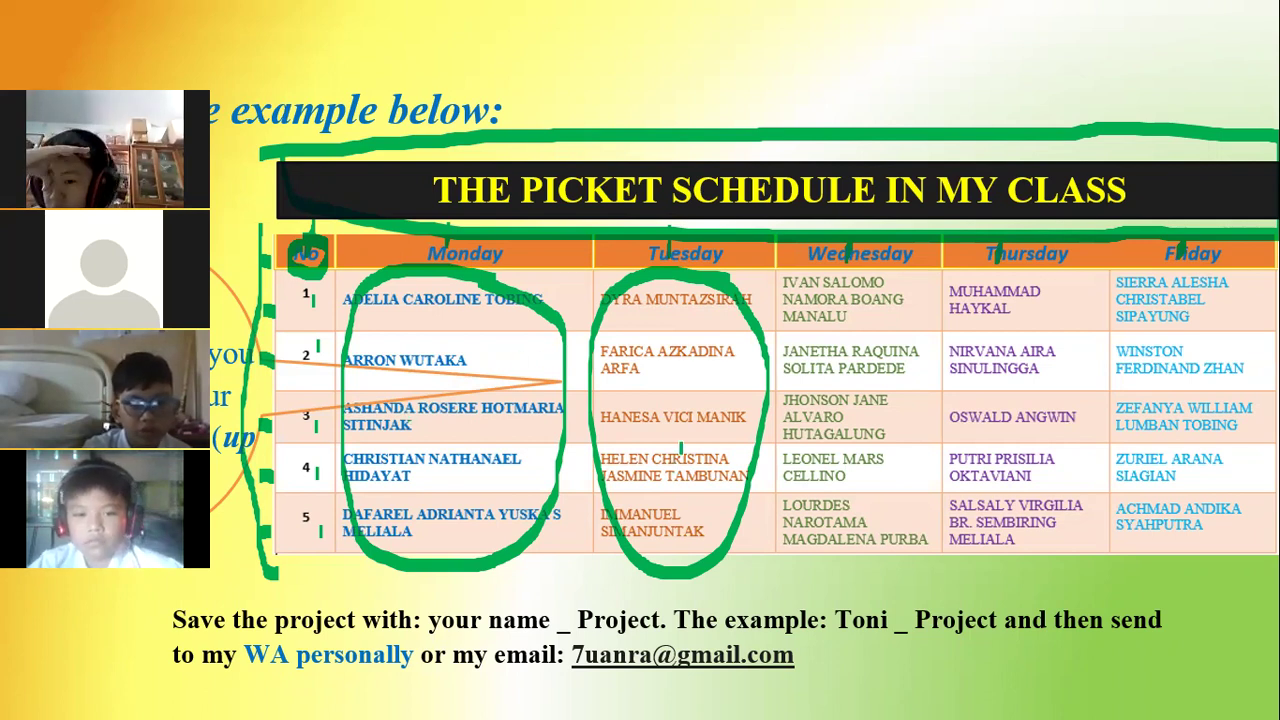
pyautogui.moveTo(906, 290)
pyautogui.mouseDown()
pyautogui.moveTo(872, 262)
pyautogui.moveTo(836, 258)
pyautogui.moveTo(824, 550)
pyautogui.moveTo(947, 408)
pyautogui.moveTo(905, 285)
pyautogui.mouseUp()
pyautogui.moveTo(1010, 272)
pyautogui.mouseDown()
pyautogui.moveTo(990, 292)
pyautogui.moveTo(930, 486)
pyautogui.moveTo(1120, 525)
pyautogui.moveTo(1030, 222)
pyautogui.moveTo(1150, 300)
pyautogui.moveTo(1215, 265)
pyautogui.moveTo(1207, 562)
pyautogui.moveTo(1270, 380)
pyautogui.moveTo(1225, 255)
pyautogui.mouseUp()
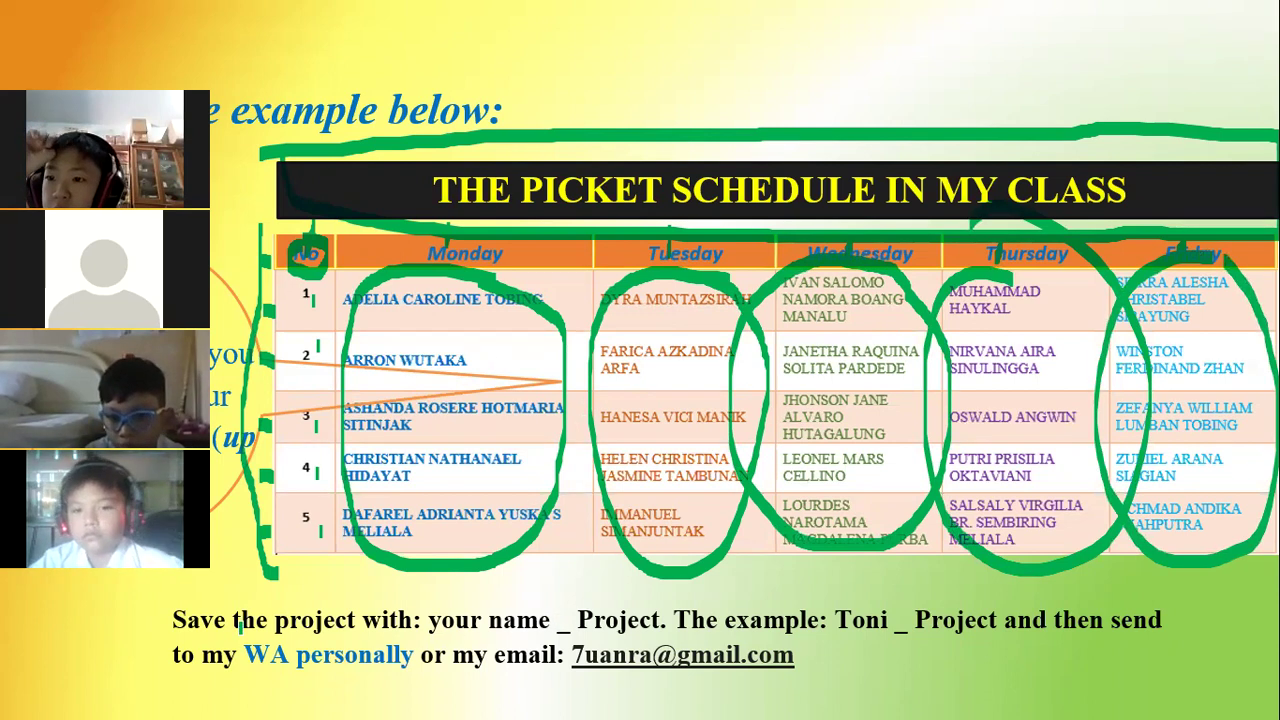
# Underline 'Save the project with' and mark the 'Toni _ Project' example file name.
pyautogui.moveTo(185, 630)
pyautogui.mouseDown()
pyautogui.moveTo(415, 636)
pyautogui.moveTo(240, 578)
pyautogui.moveTo(198, 625)
pyautogui.moveTo(218, 640)
pyautogui.mouseUp()
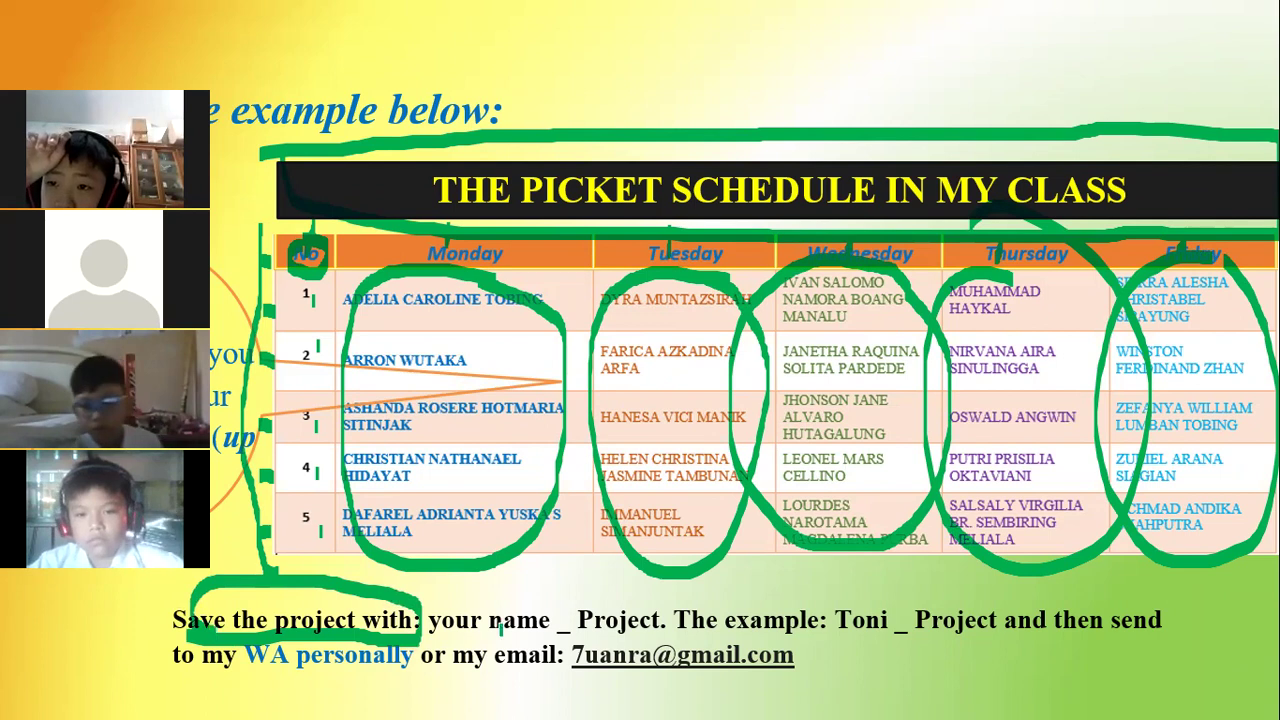
pyautogui.moveTo(908, 598)
pyautogui.mouseDown()
pyautogui.moveTo(840, 598)
pyautogui.moveTo(872, 648)
pyautogui.moveTo(906, 600)
pyautogui.mouseUp()
pyautogui.moveTo(926, 648); pyautogui.dragTo(986, 648)
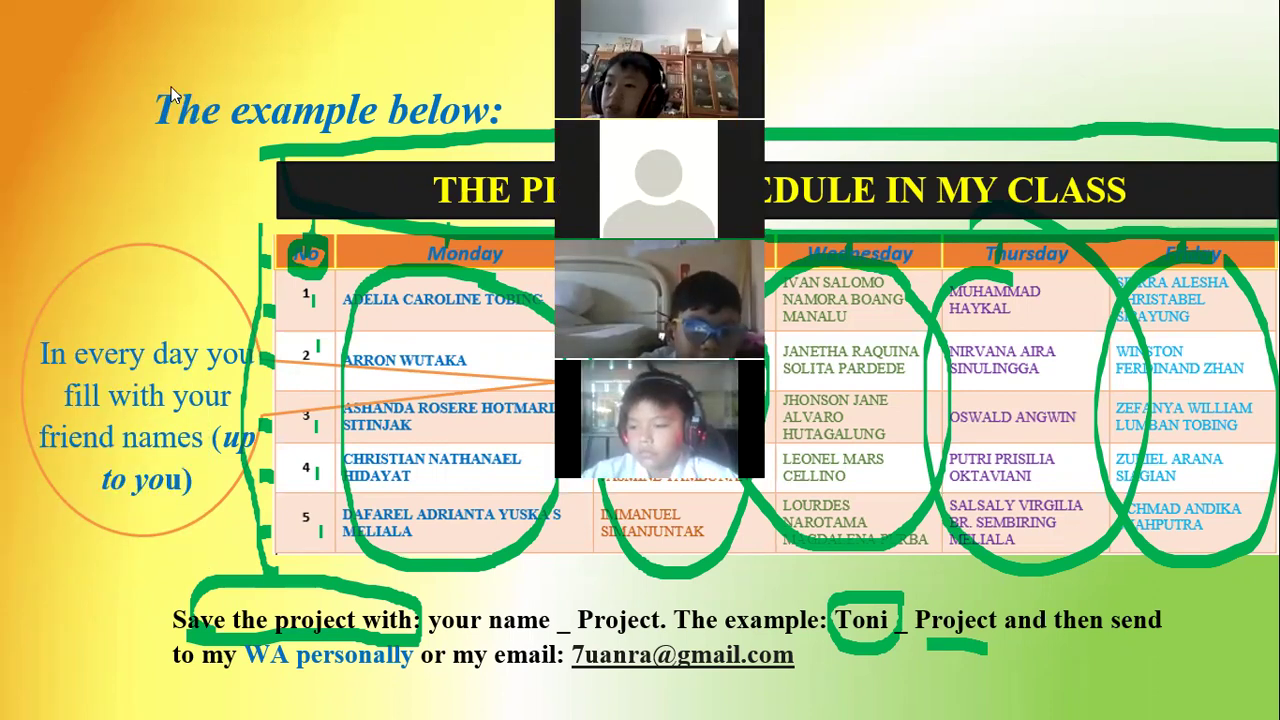
# Circle the friend-names side note, 'up to you', 'WA personally' and the teacher's email, then change slide.
pyautogui.moveTo(130, 312); pyautogui.dragTo(125, 318)
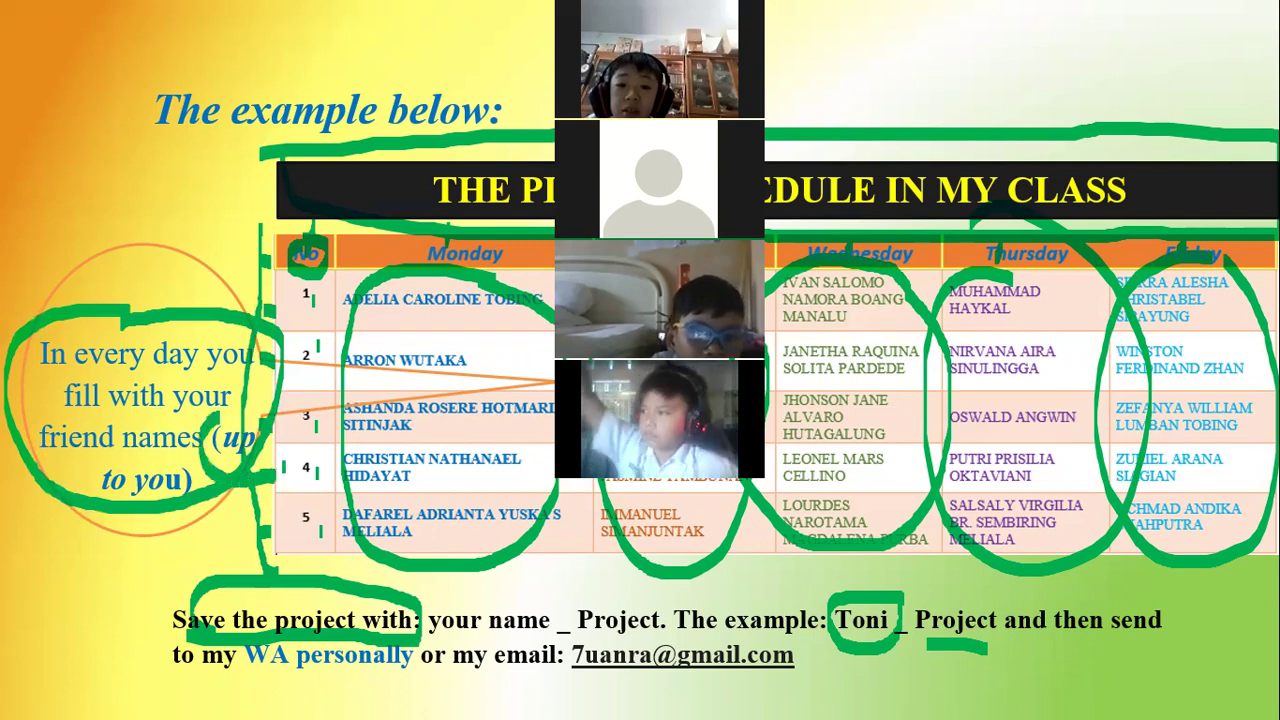
pyautogui.moveTo(222, 418); pyautogui.dragTo(197, 495)
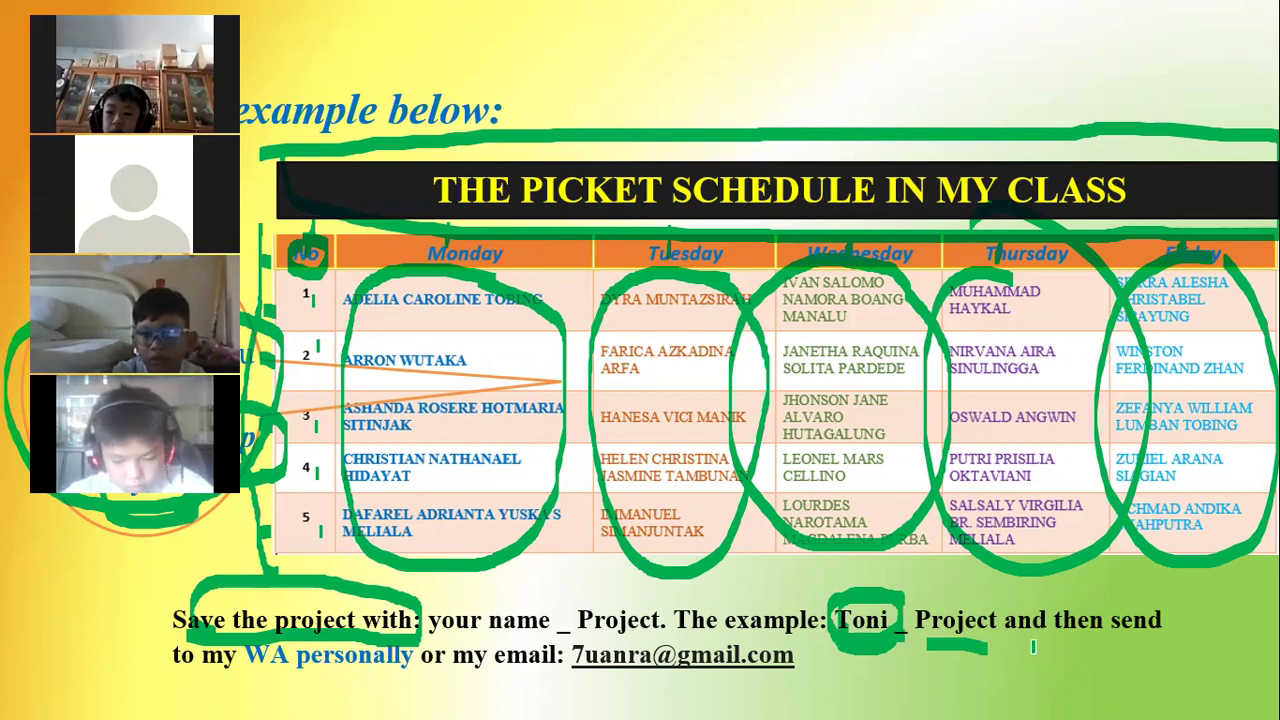
pyautogui.moveTo(272, 684)
pyautogui.mouseDown()
pyautogui.moveTo(263, 625)
pyautogui.moveTo(302, 697)
pyautogui.mouseUp()
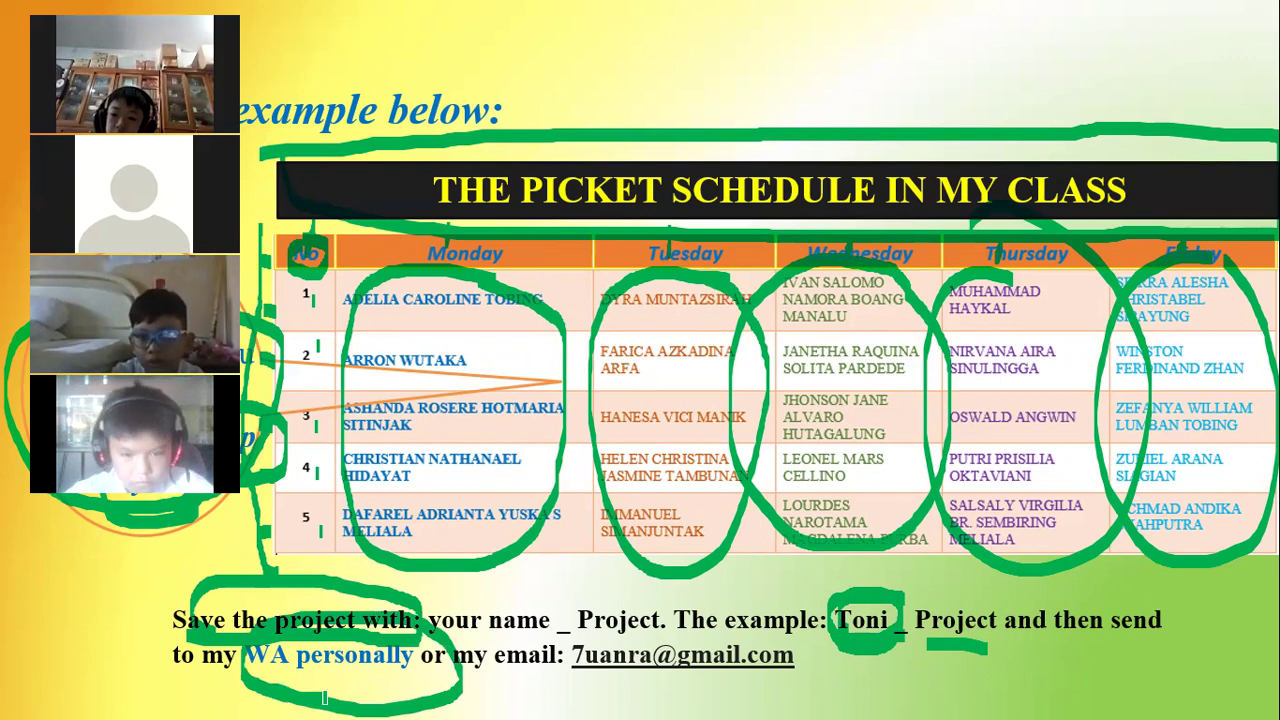
pyautogui.moveTo(611, 645); pyautogui.dragTo(605, 628)
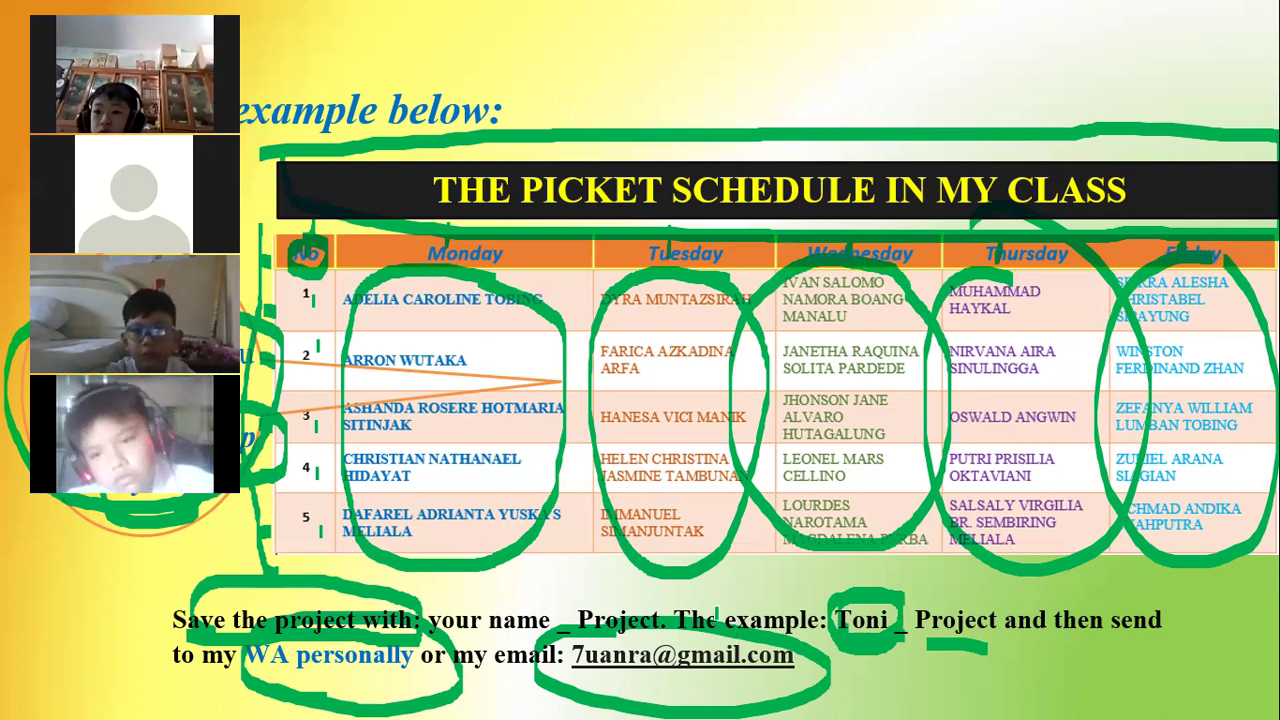
pyautogui.press('Left')
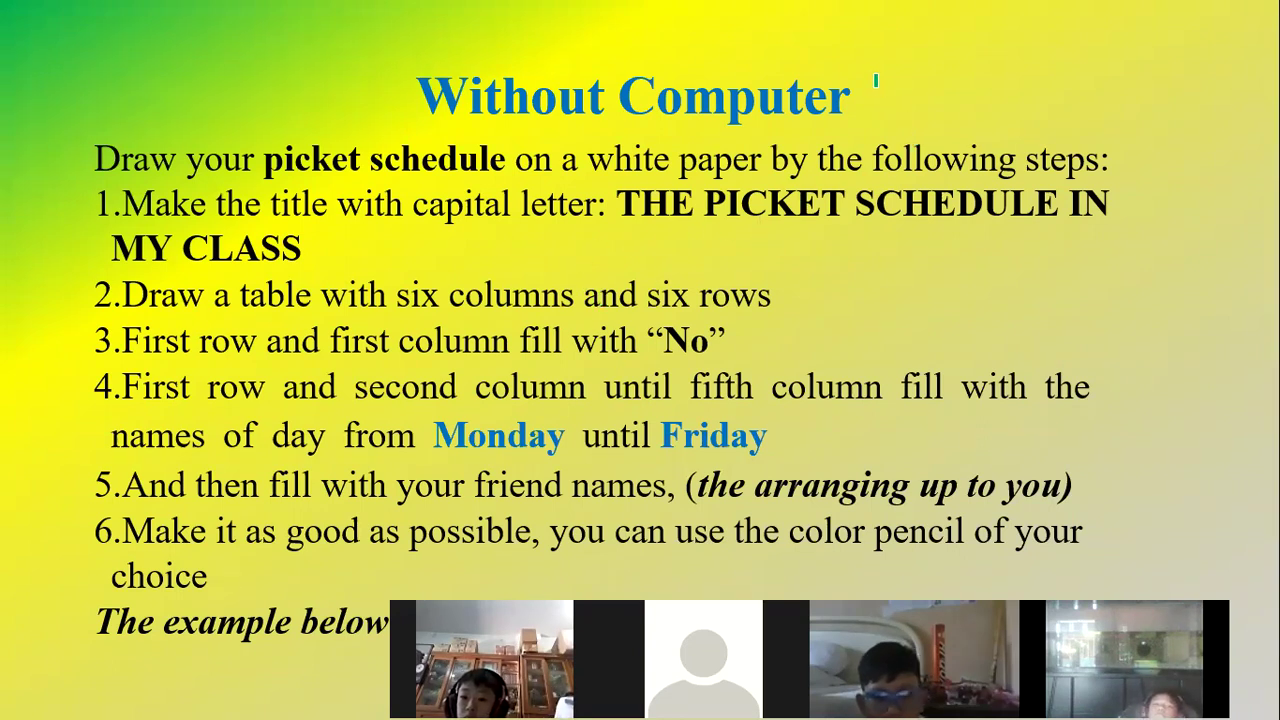
# Underline the 'Without Computer' heading and circle 'white paper' in green ink.
pyautogui.moveTo(876, 114)
pyautogui.mouseDown()
pyautogui.moveTo(405, 70)
pyautogui.moveTo(812, 126)
pyautogui.mouseUp()
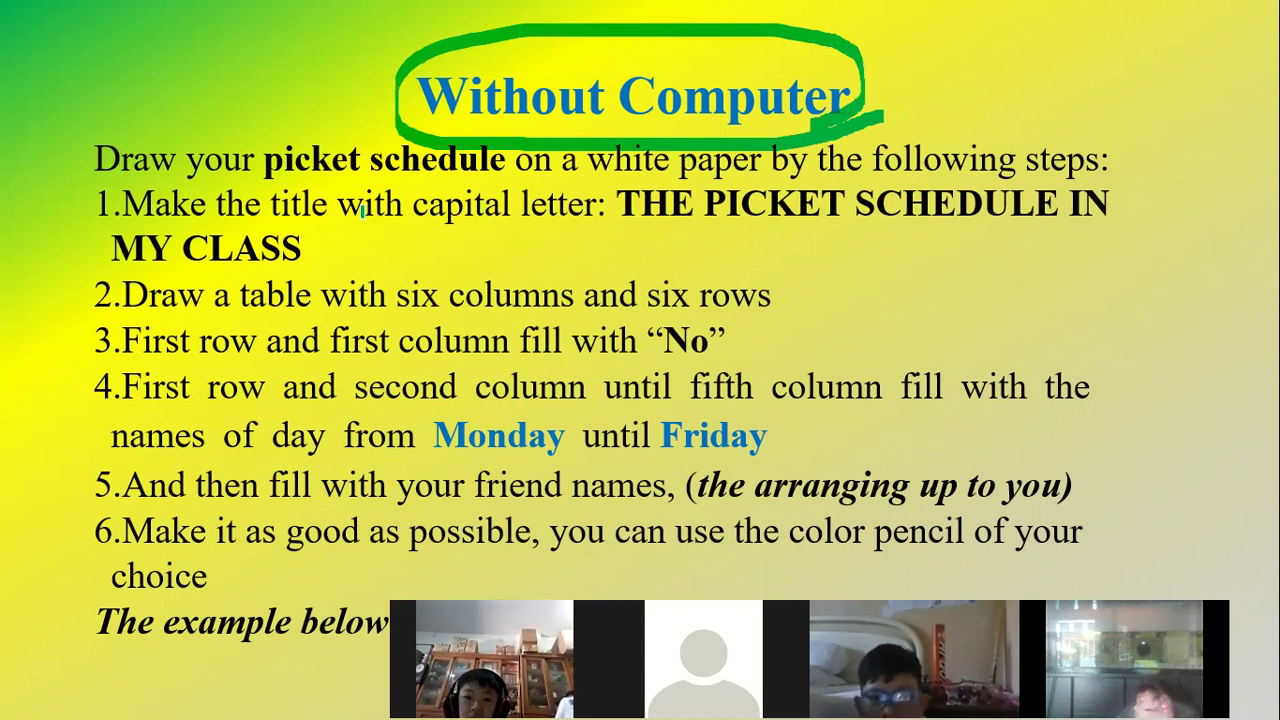
pyautogui.moveTo(645, 170)
pyautogui.mouseDown()
pyautogui.moveTo(765, 143)
pyautogui.moveTo(595, 175)
pyautogui.mouseUp()
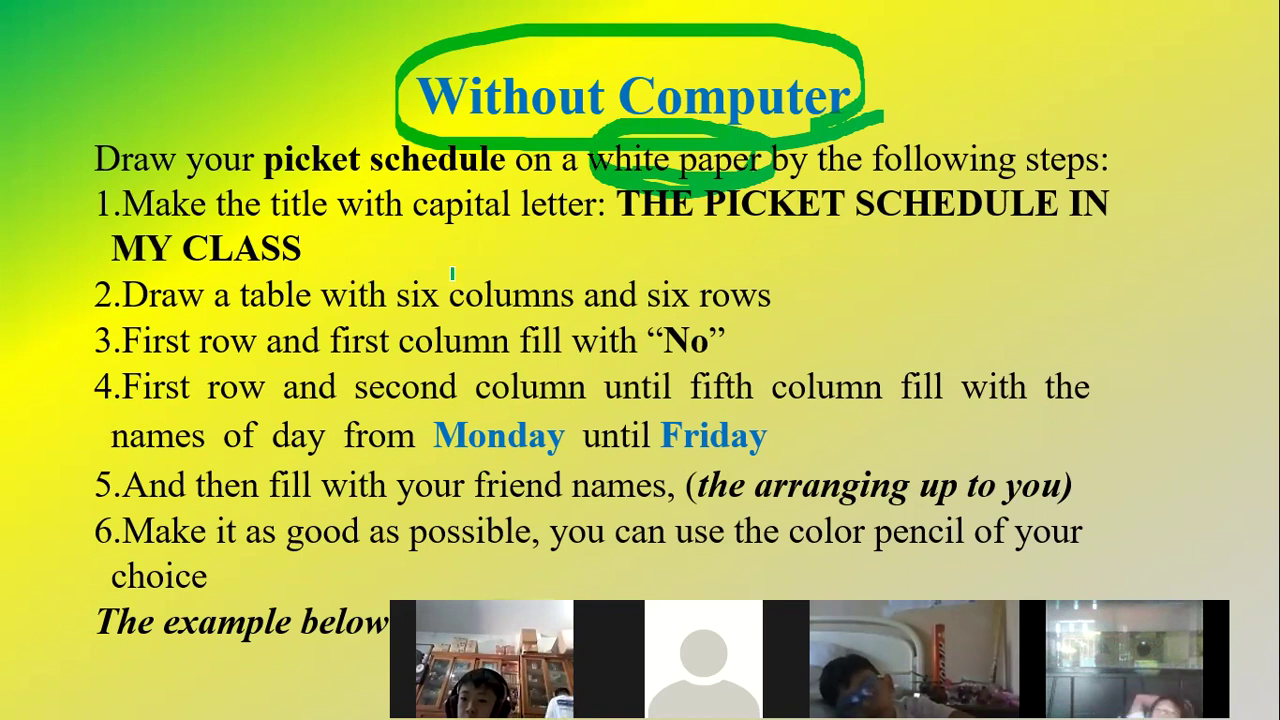
# Advance to the example picket schedule slide and circle its table in green ink.
pyautogui.press('Right')
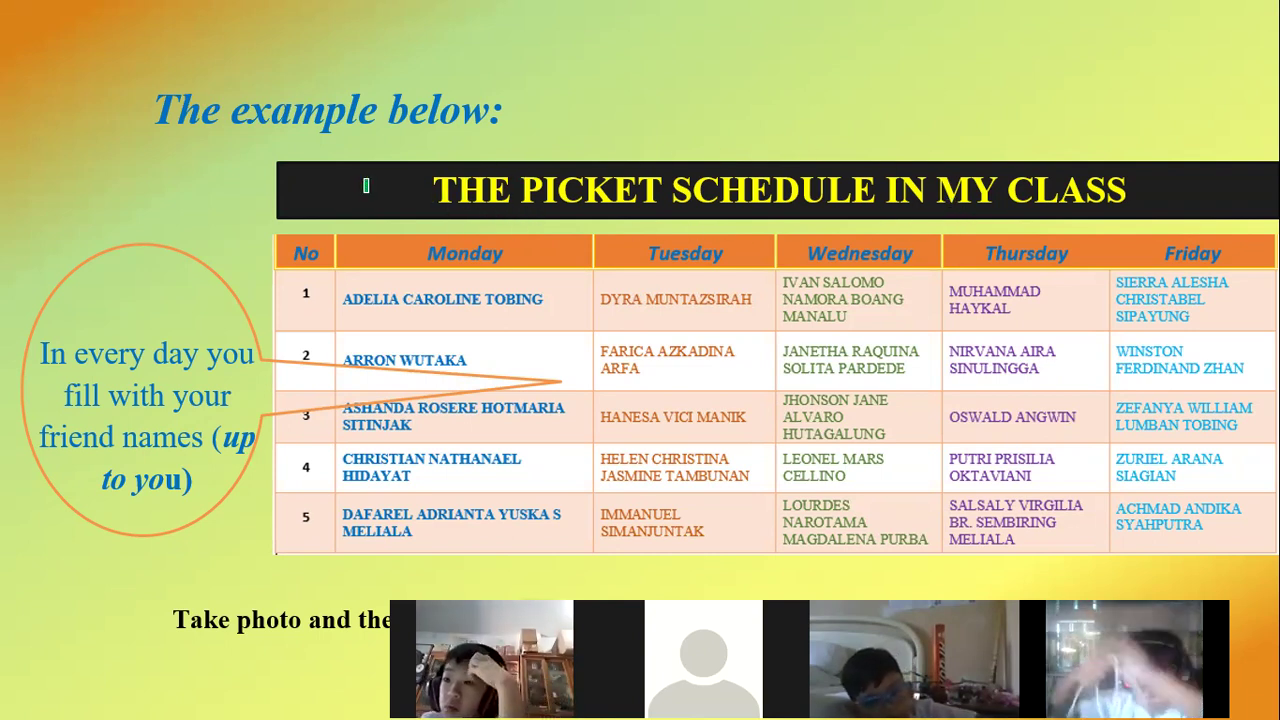
pyautogui.moveTo(262, 238); pyautogui.dragTo(388, 578)
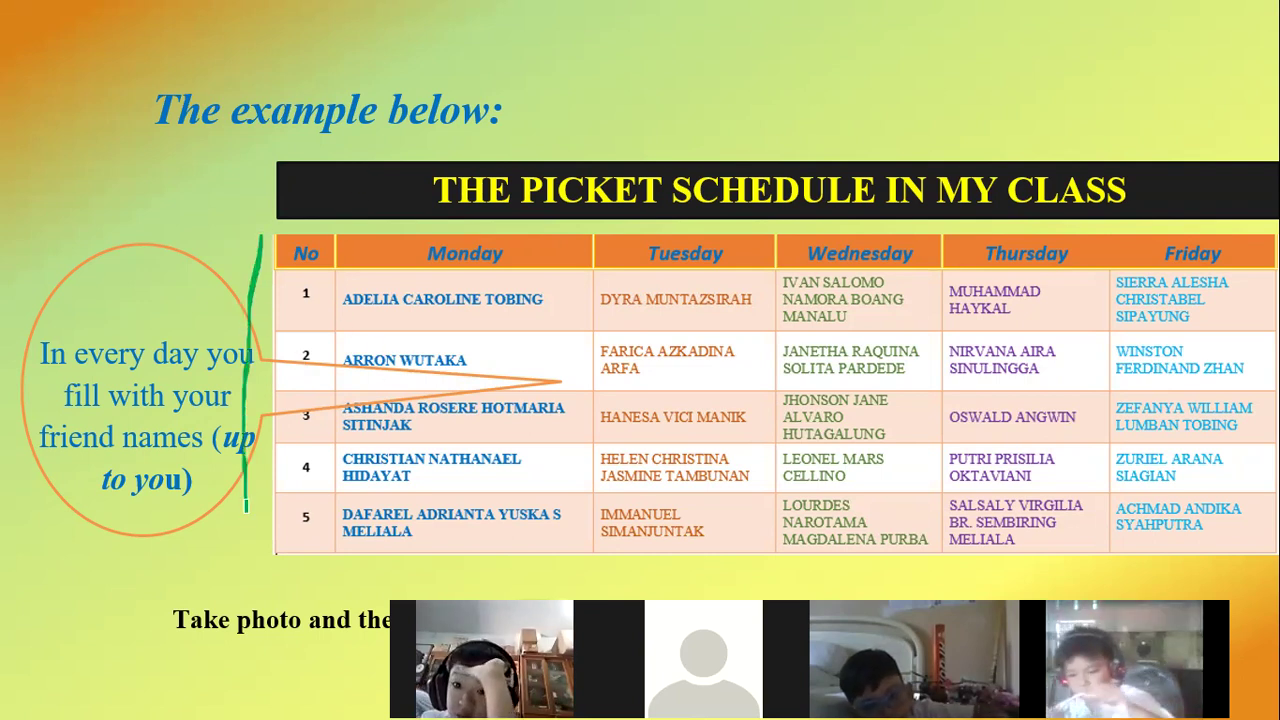
pyautogui.moveTo(1260, 538)
pyautogui.mouseDown()
pyautogui.moveTo(291, 209)
pyautogui.moveTo(267, 250)
pyautogui.mouseUp()
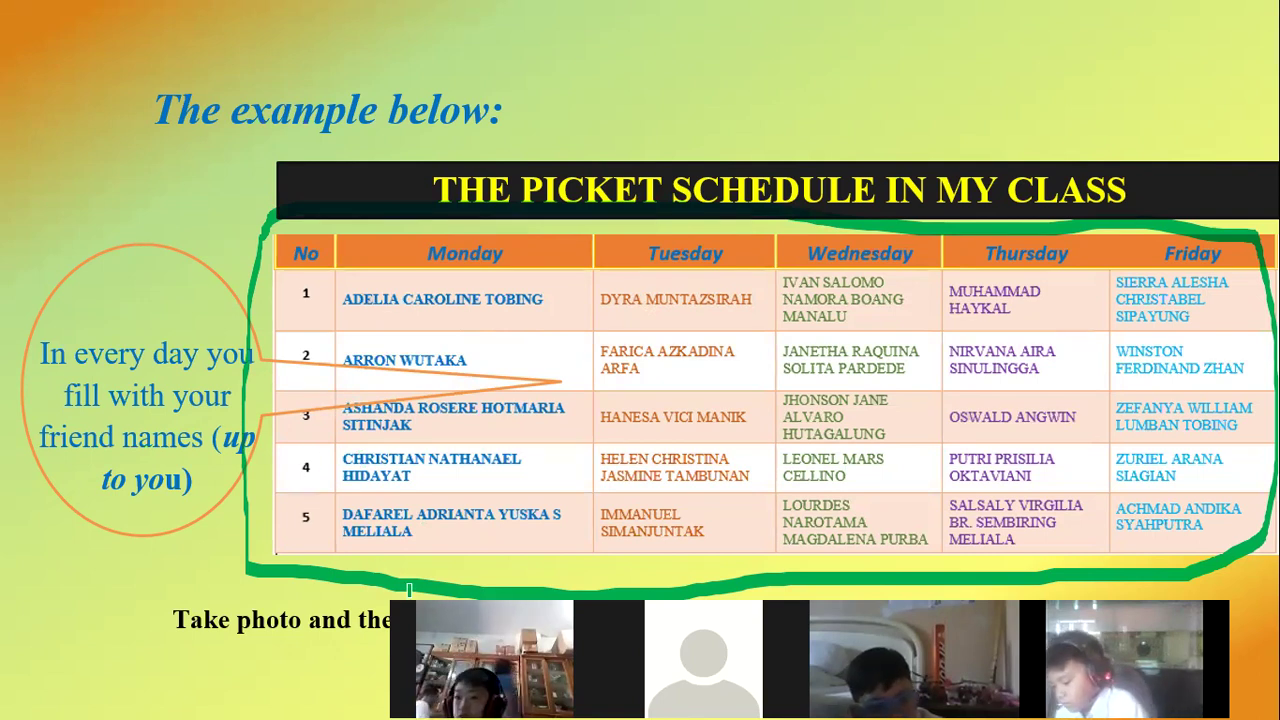
pyautogui.moveTo(386, 633); pyautogui.dragTo(222, 93)
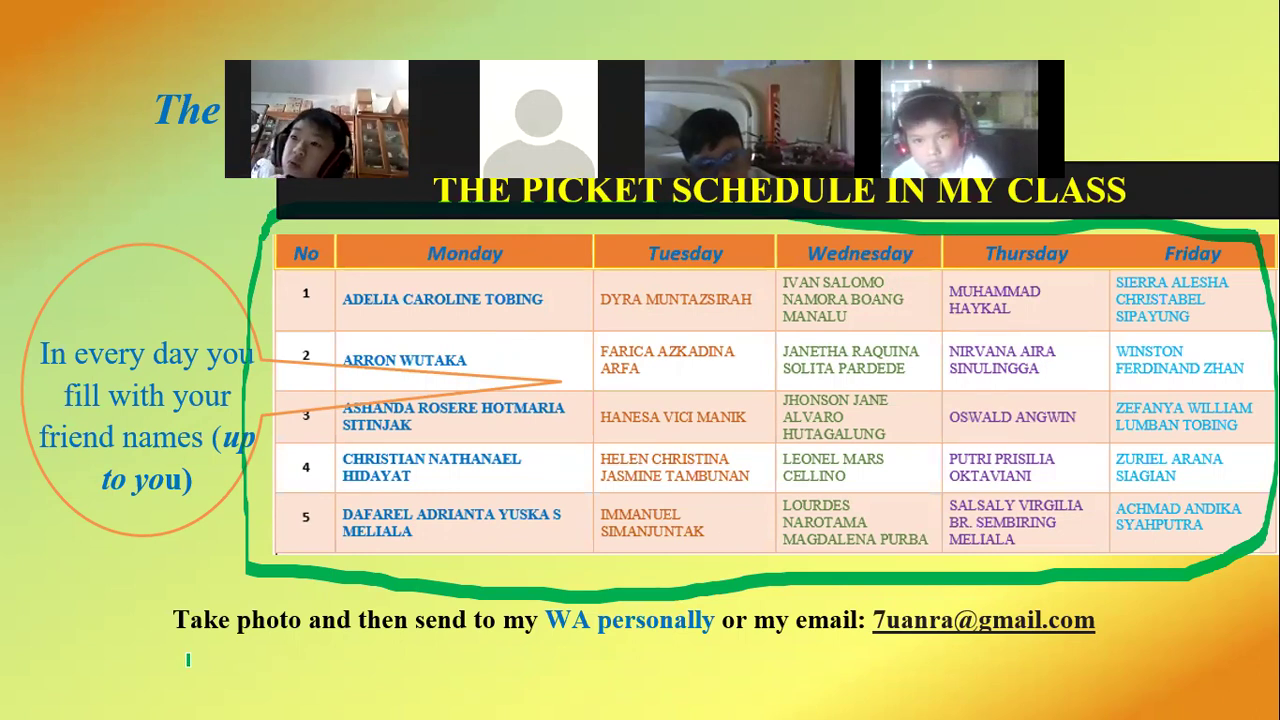
# Mark 'photo', 'WA personally' and the email address in green ink.
pyautogui.moveTo(288, 617); pyautogui.dragTo(241, 679)
pyautogui.moveTo(365, 660)
pyautogui.mouseDown()
pyautogui.moveTo(536, 666)
pyautogui.moveTo(748, 592)
pyautogui.moveTo(565, 662)
pyautogui.mouseUp()
pyautogui.moveTo(970, 592); pyautogui.dragTo(950, 695)
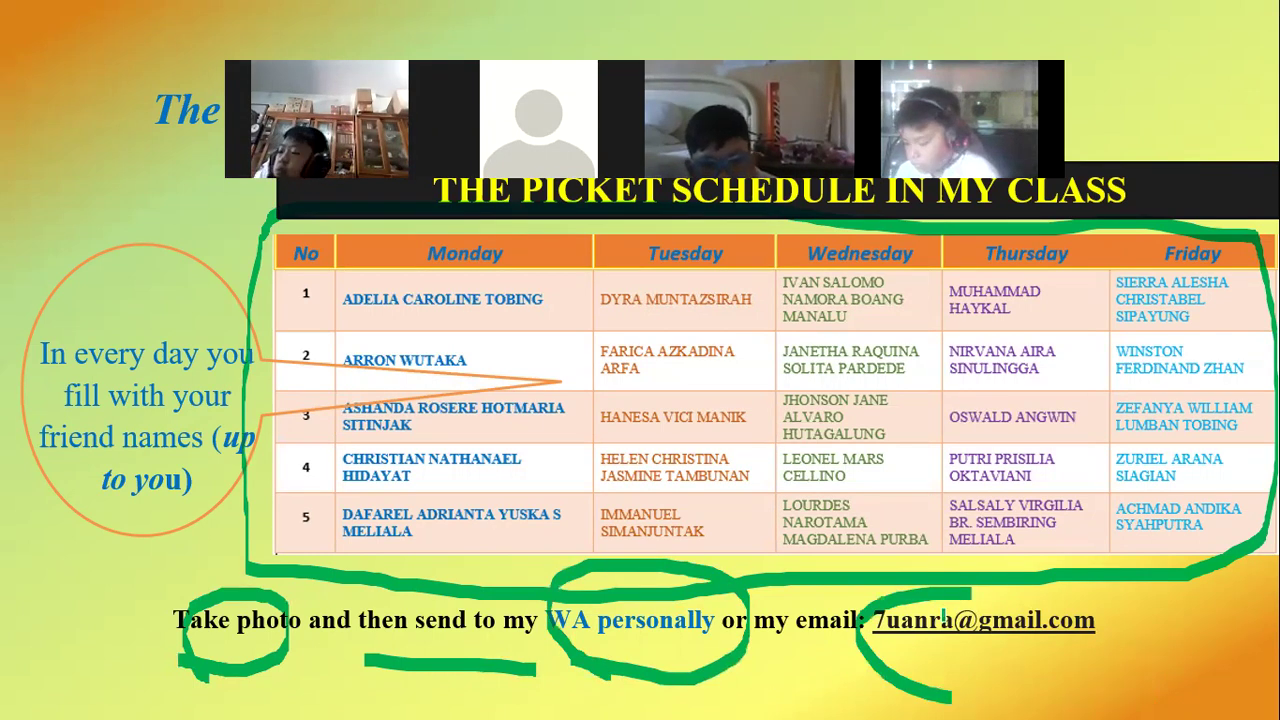
pyautogui.moveTo(942, 617); pyautogui.dragTo(944, 620)
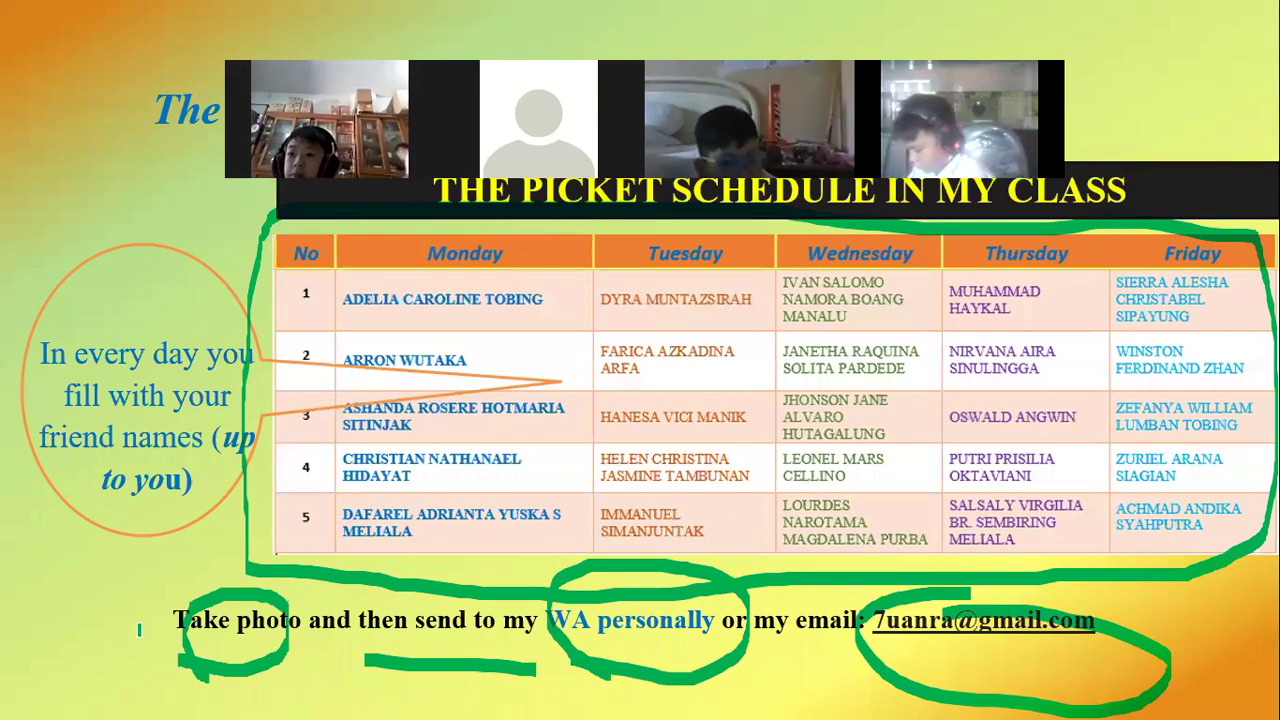
# Go back to the Without Computer slide, end the show and discard all ink.
pyautogui.press('Left')
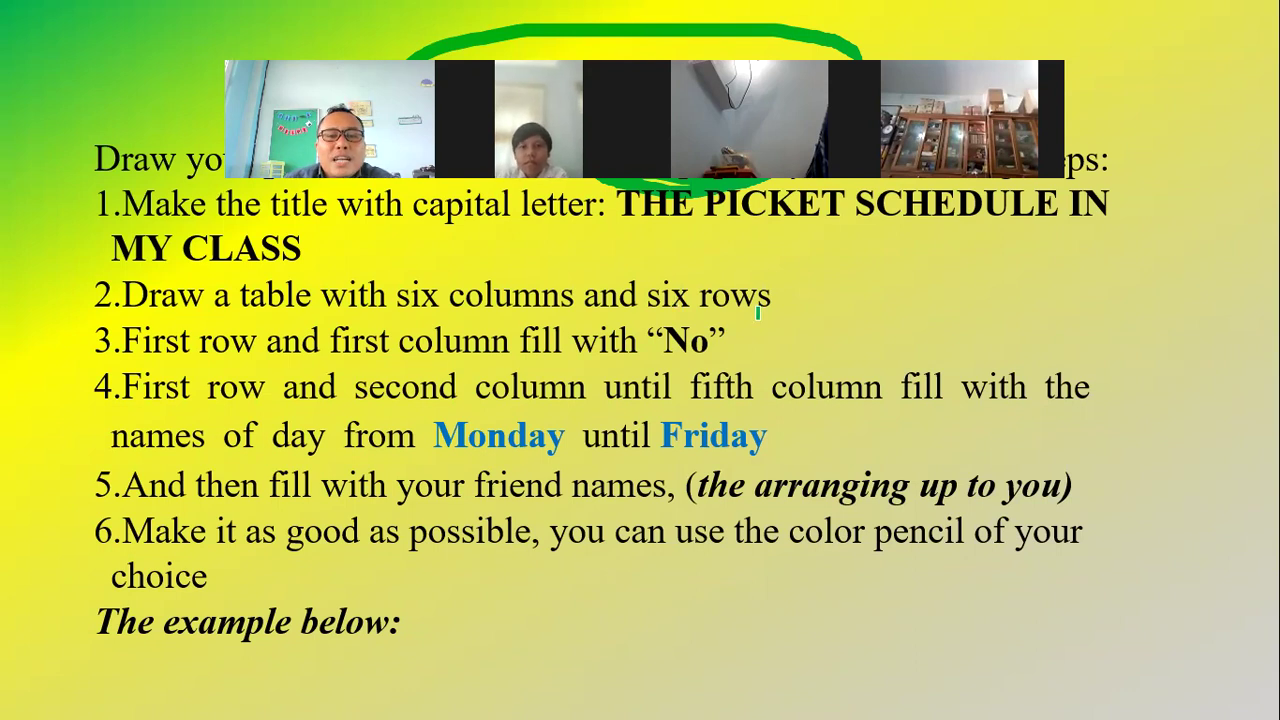
pyautogui.press('Escape')
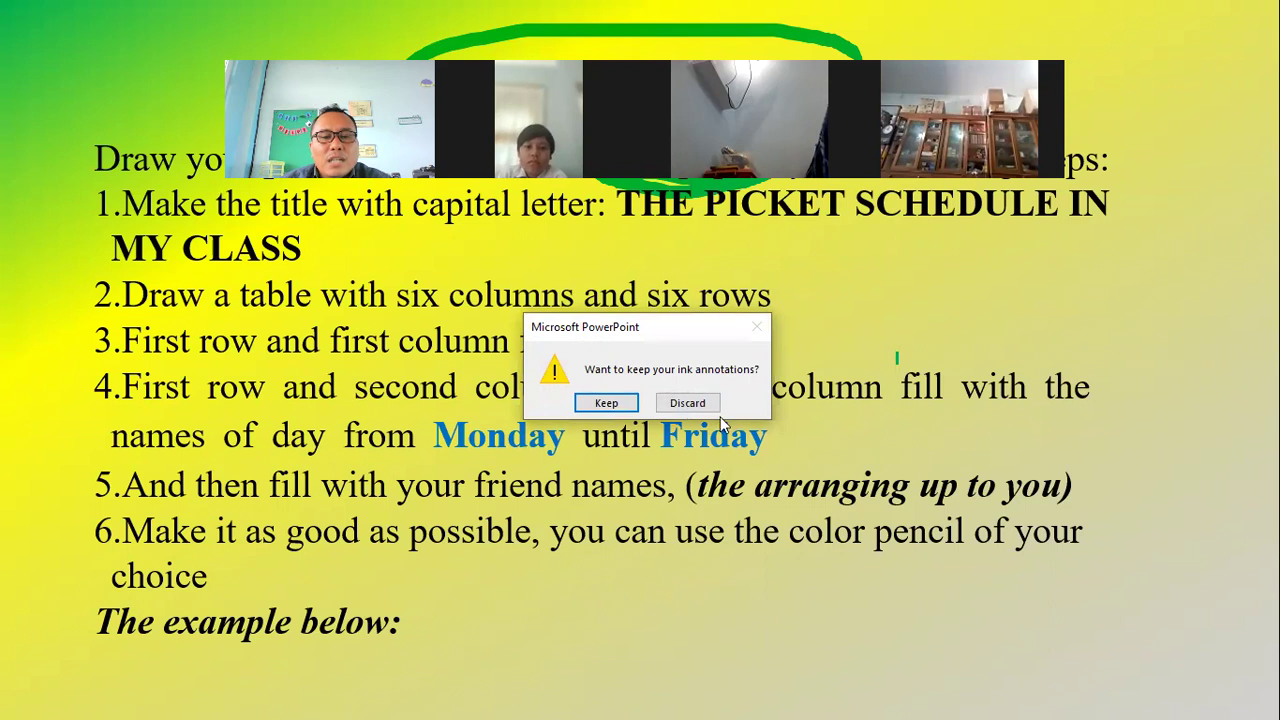
pyautogui.click(669, 409)
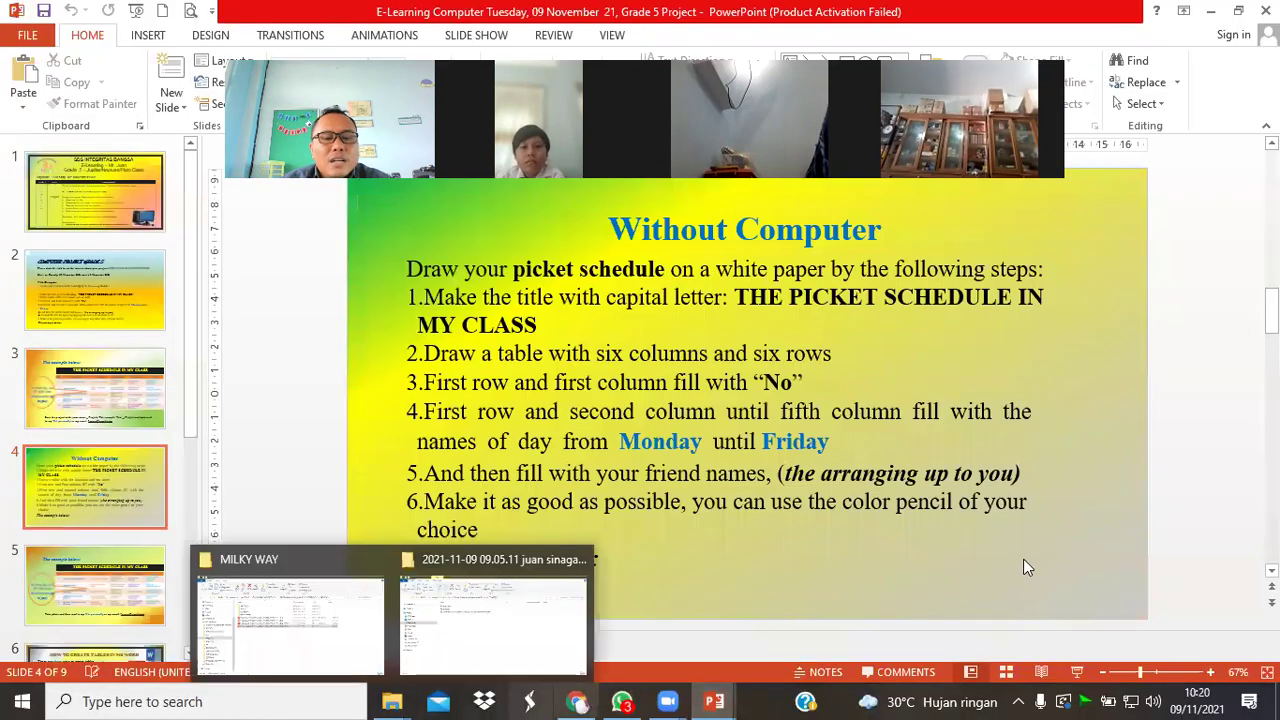
# Launch Word 2013 from the Start menu's Top apps.
pyautogui.click(279, 699)
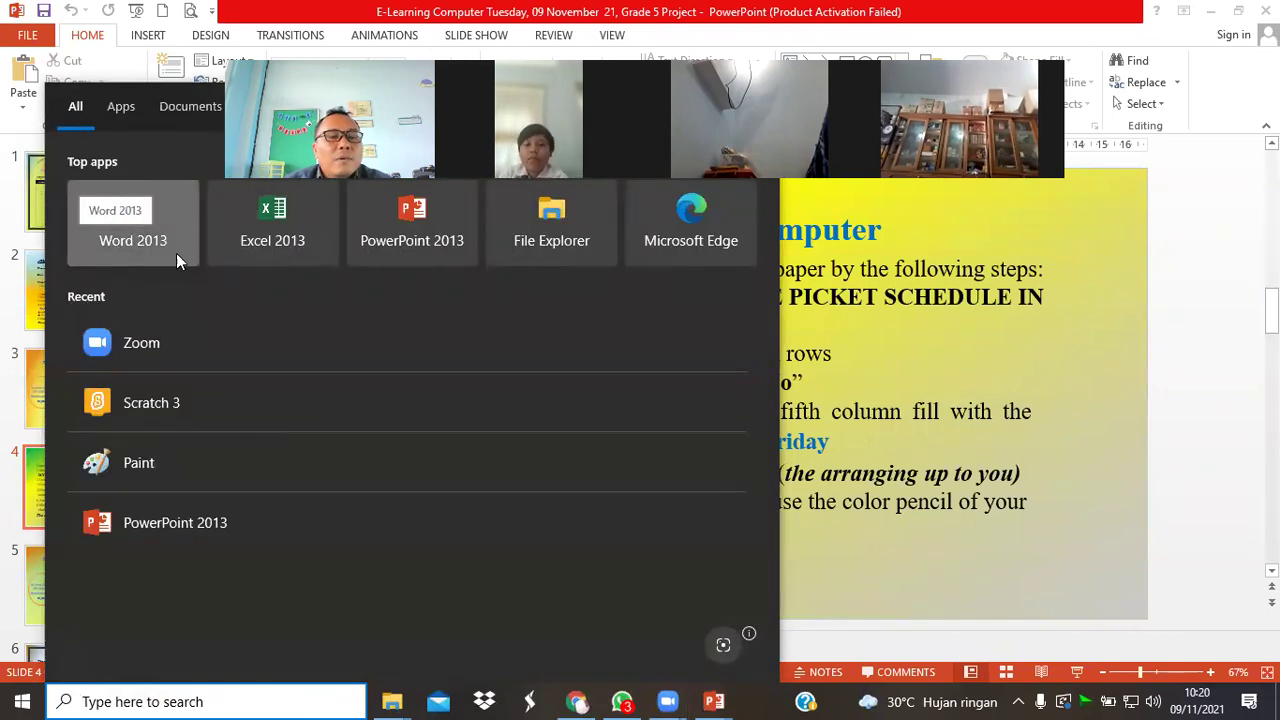
pyautogui.press('ctrl')
pyautogui.press('ctrl')
pyautogui.click(118, 238)
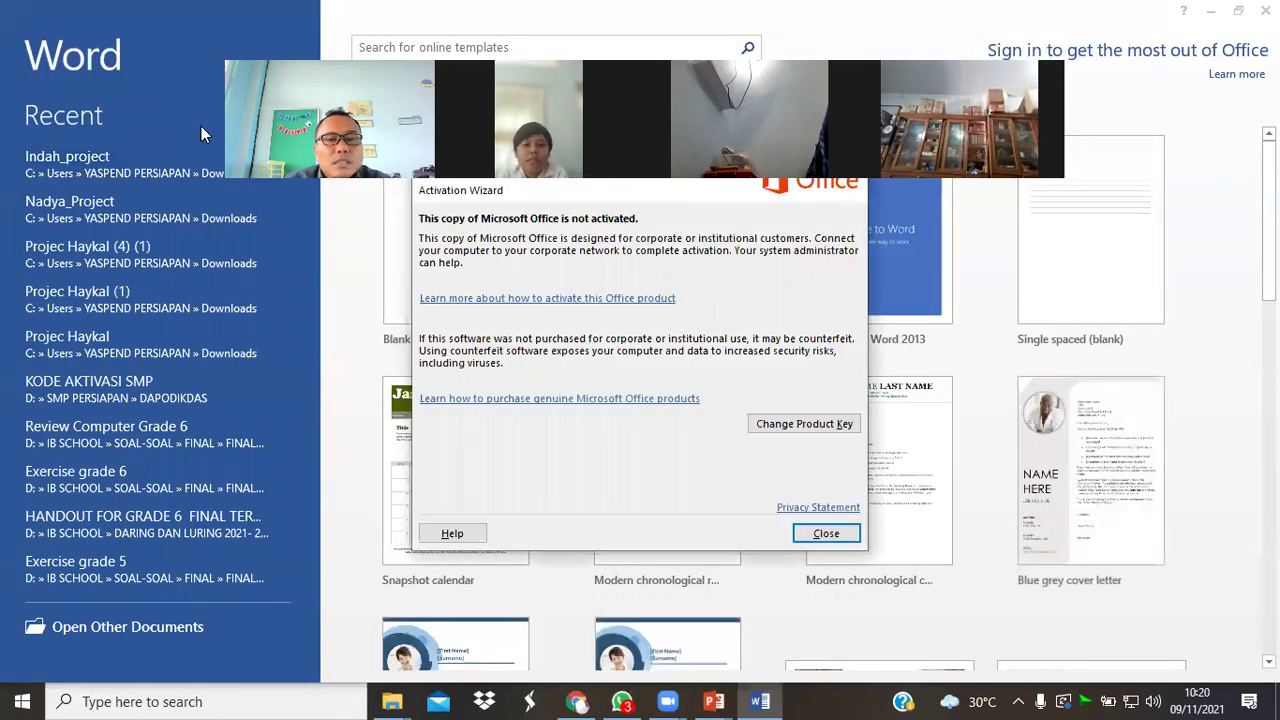
# Close the Activation Wizard, create a blank document and type 'THE PICKET SCHEDULE'.
pyautogui.click(824, 534)
pyautogui.click(489, 258)
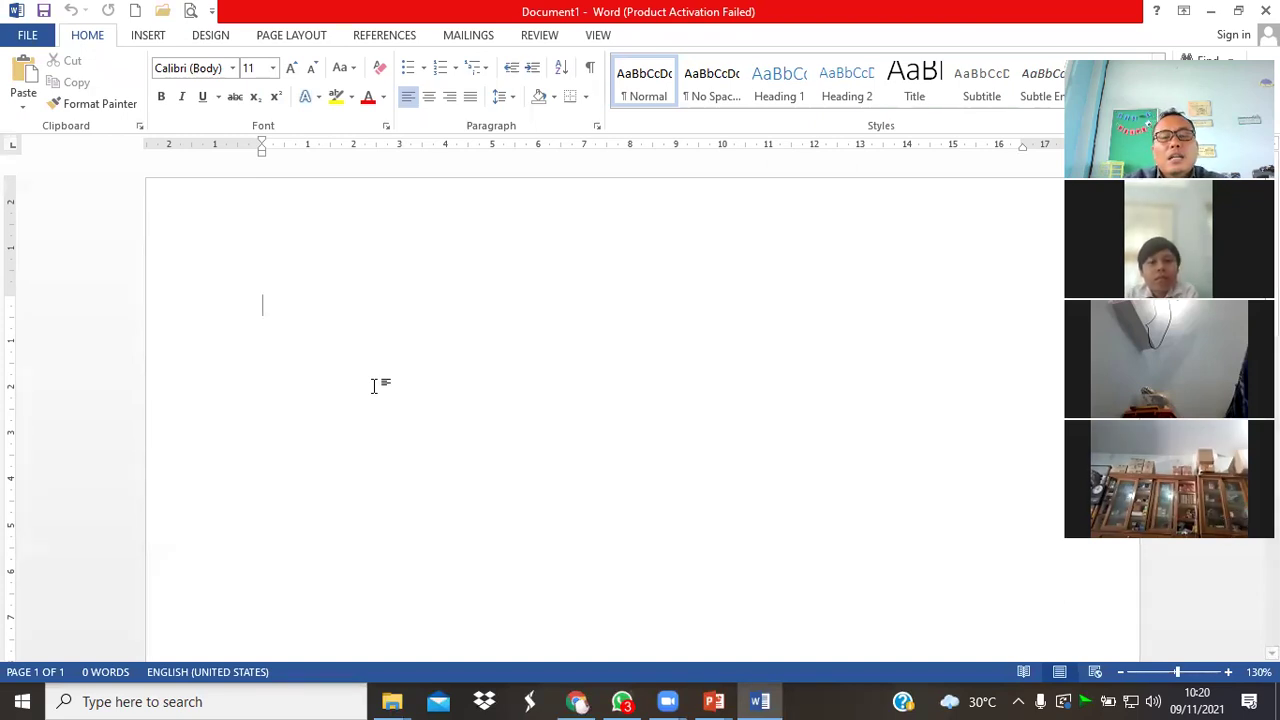
pyautogui.write('The')
pyautogui.press('BackSpace')
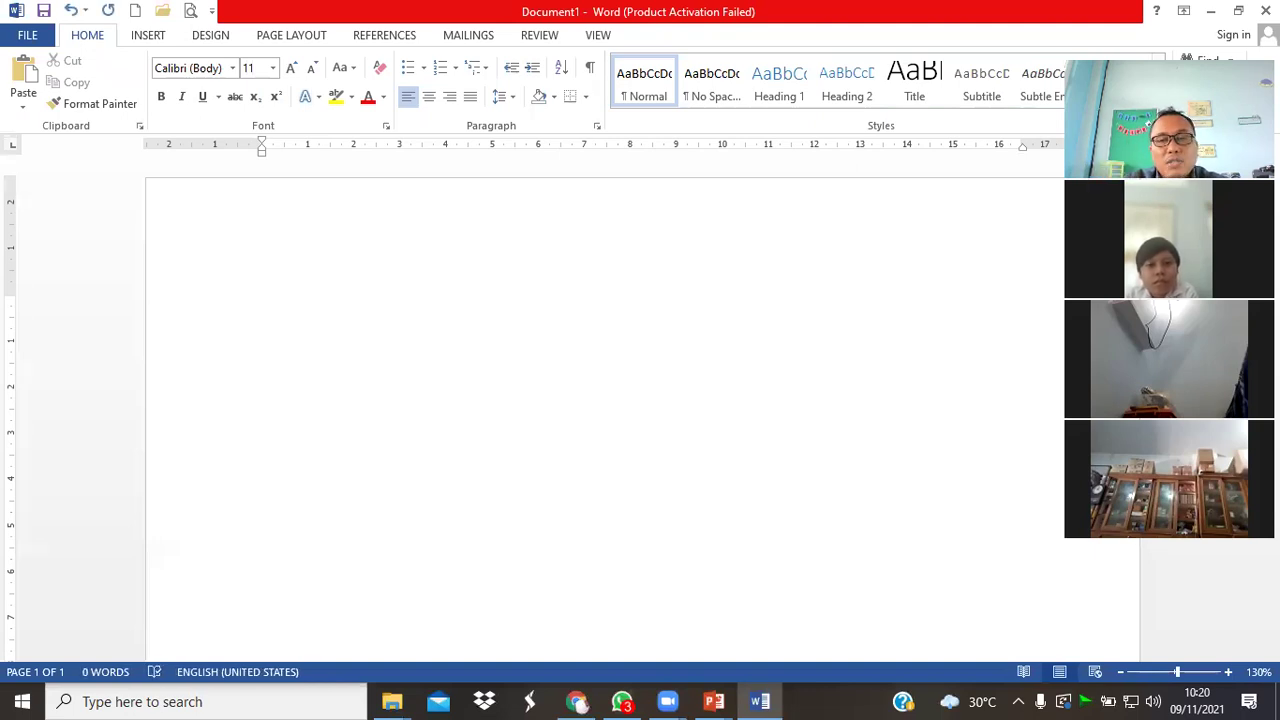
pyautogui.write('THE PICKET SCHEDULE')
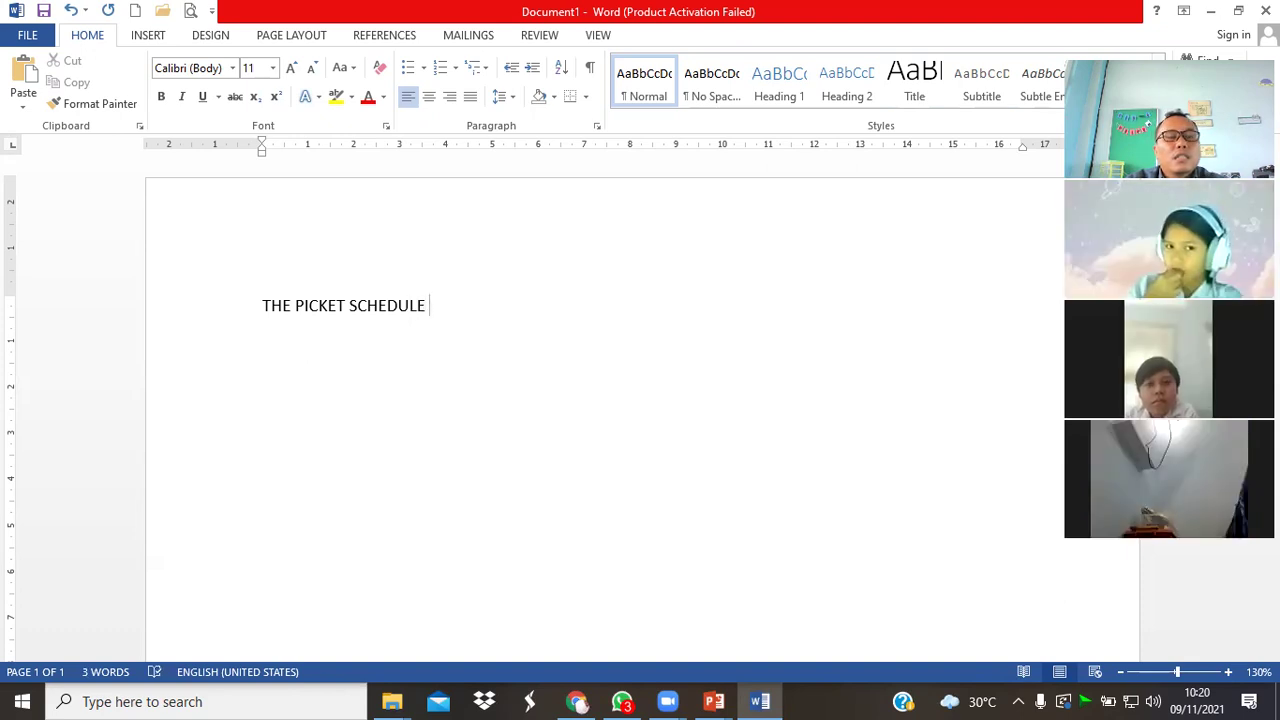
# View slide 3's example picket schedule in PowerPoint, then return to Word.
pyautogui.click(714, 701)
pyautogui.click(662, 632)
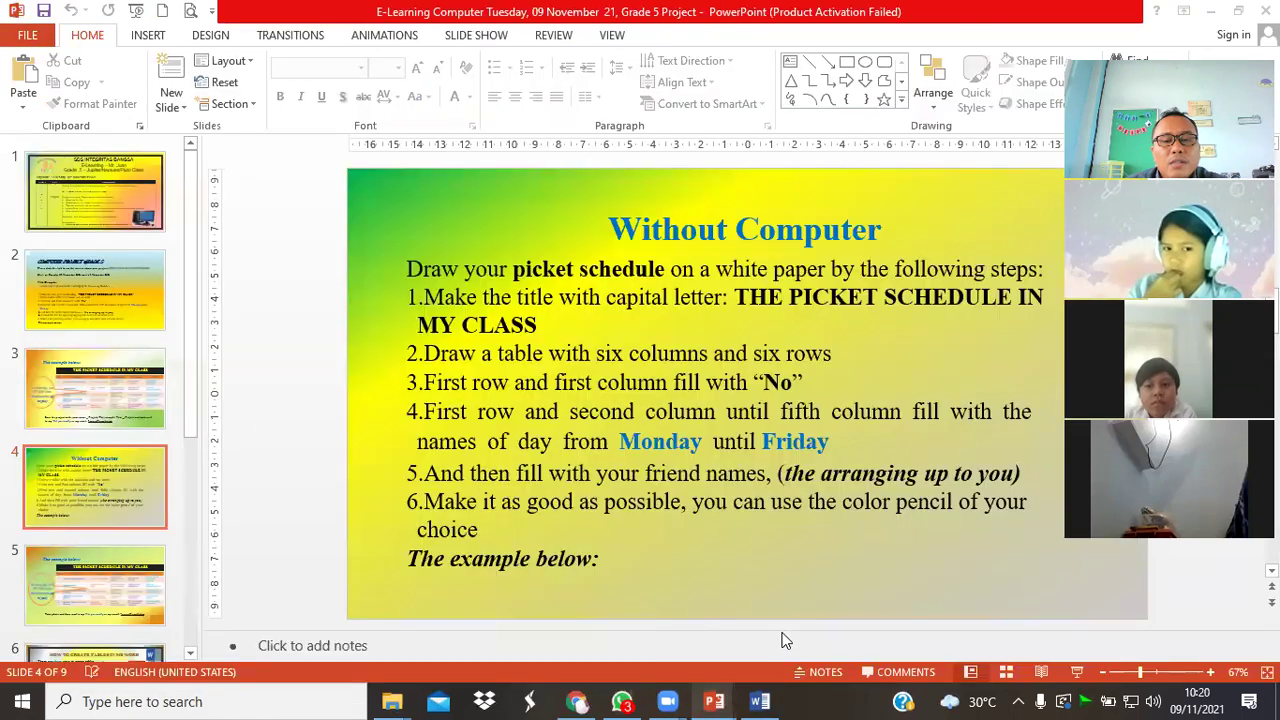
pyautogui.click(109, 413)
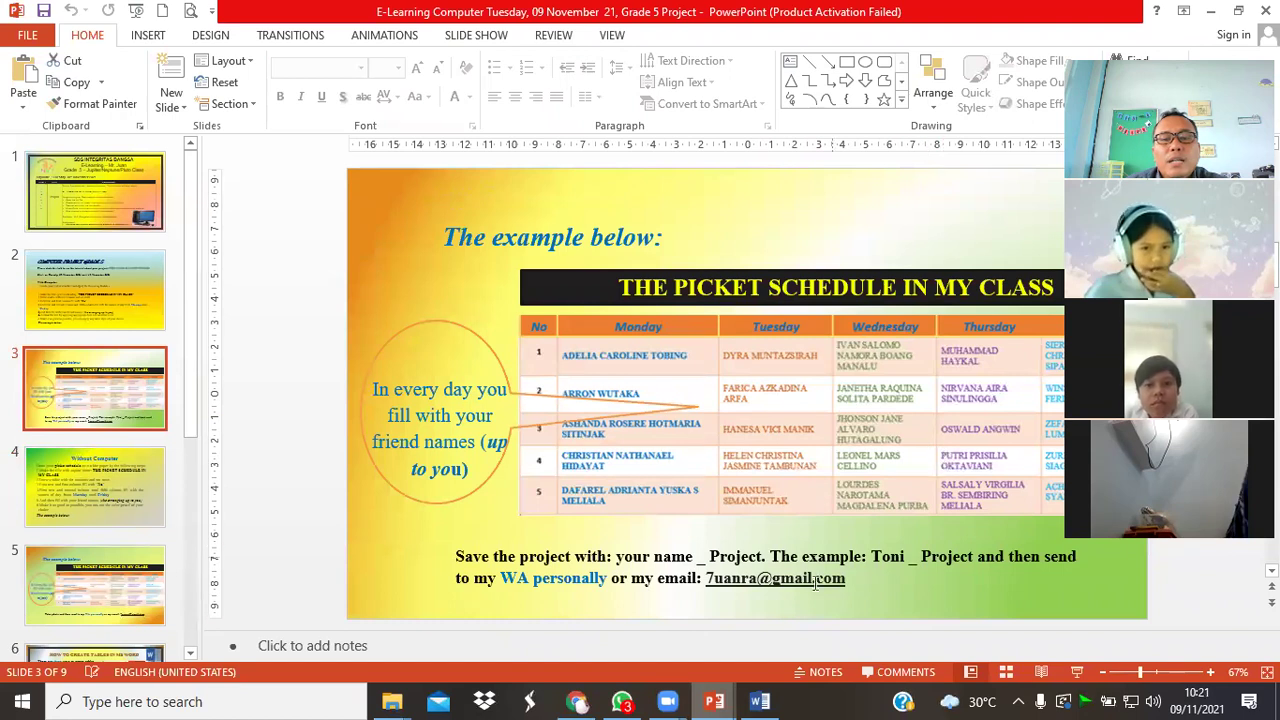
pyautogui.click(735, 590)
pyautogui.moveTo(759, 701)
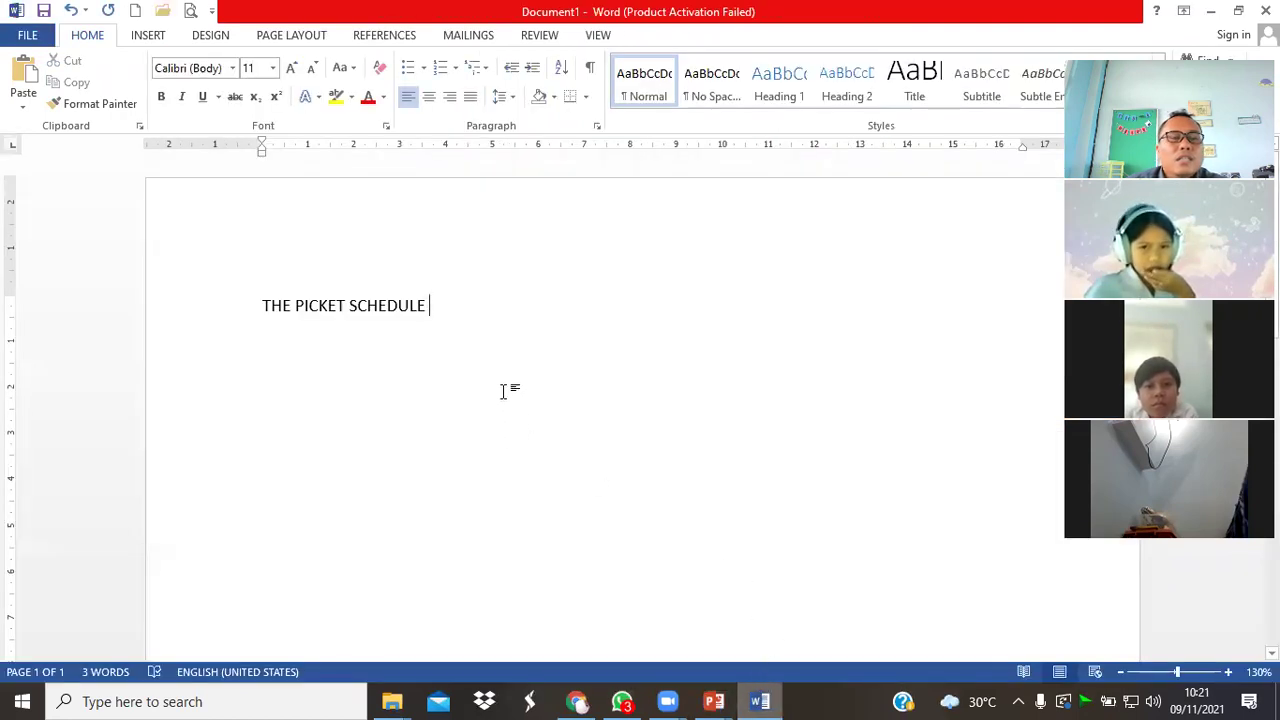
# Extend the title to 'THE PICKET SCHEDULE IN MY CLASS' and add a new line.
pyautogui.write('IN MY')
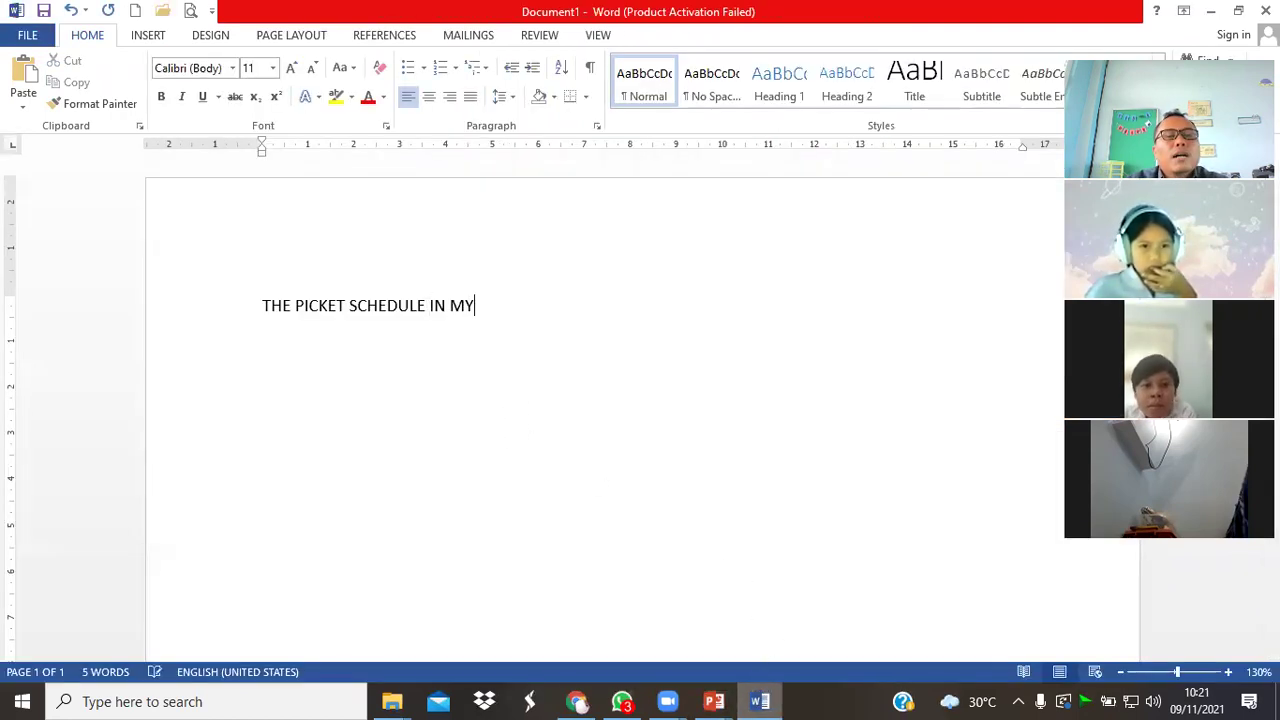
pyautogui.write(' CLASS')
pyautogui.press('Return')
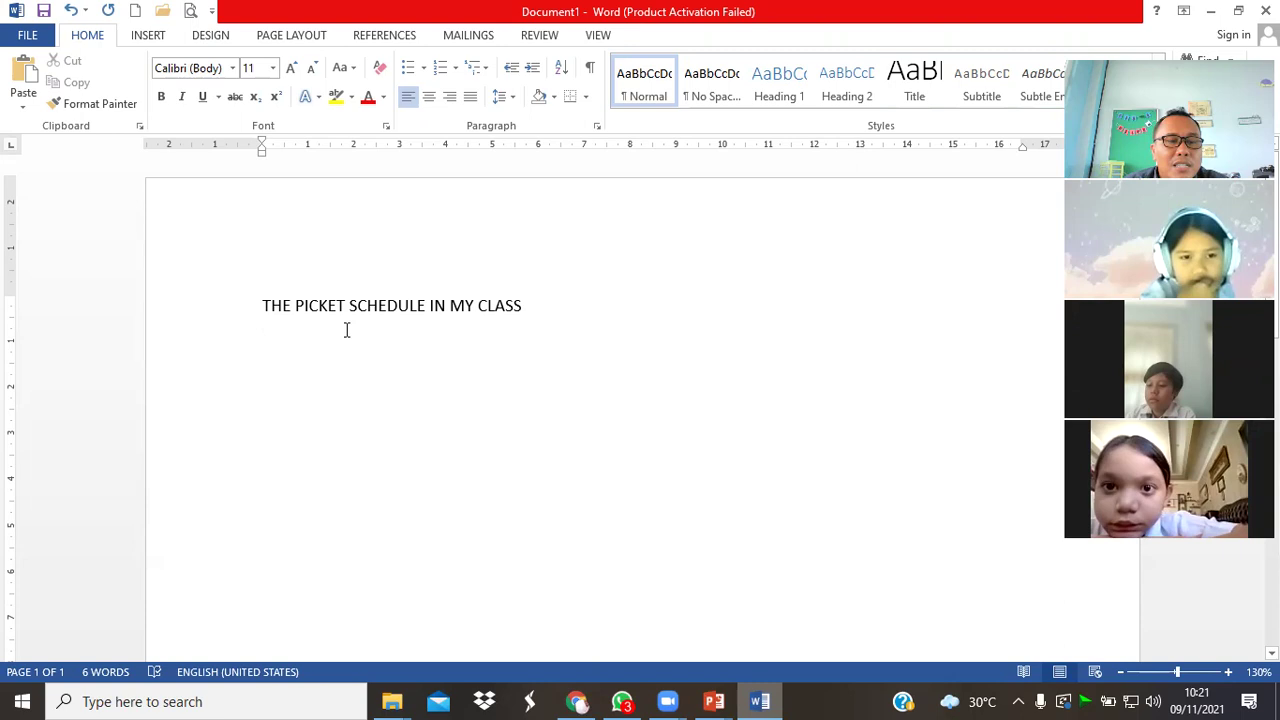
# Open the Table dropdown on the INSERT ribbon.
pyautogui.click(148, 35)
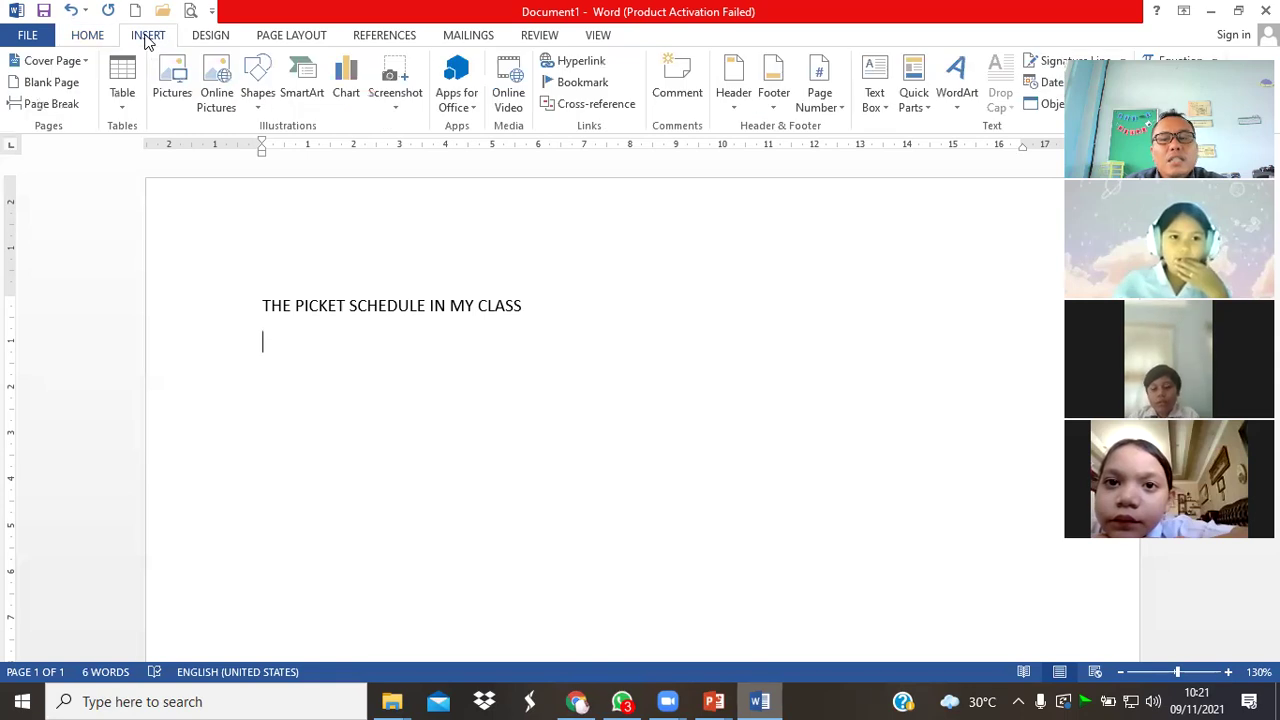
pyautogui.click(129, 104)
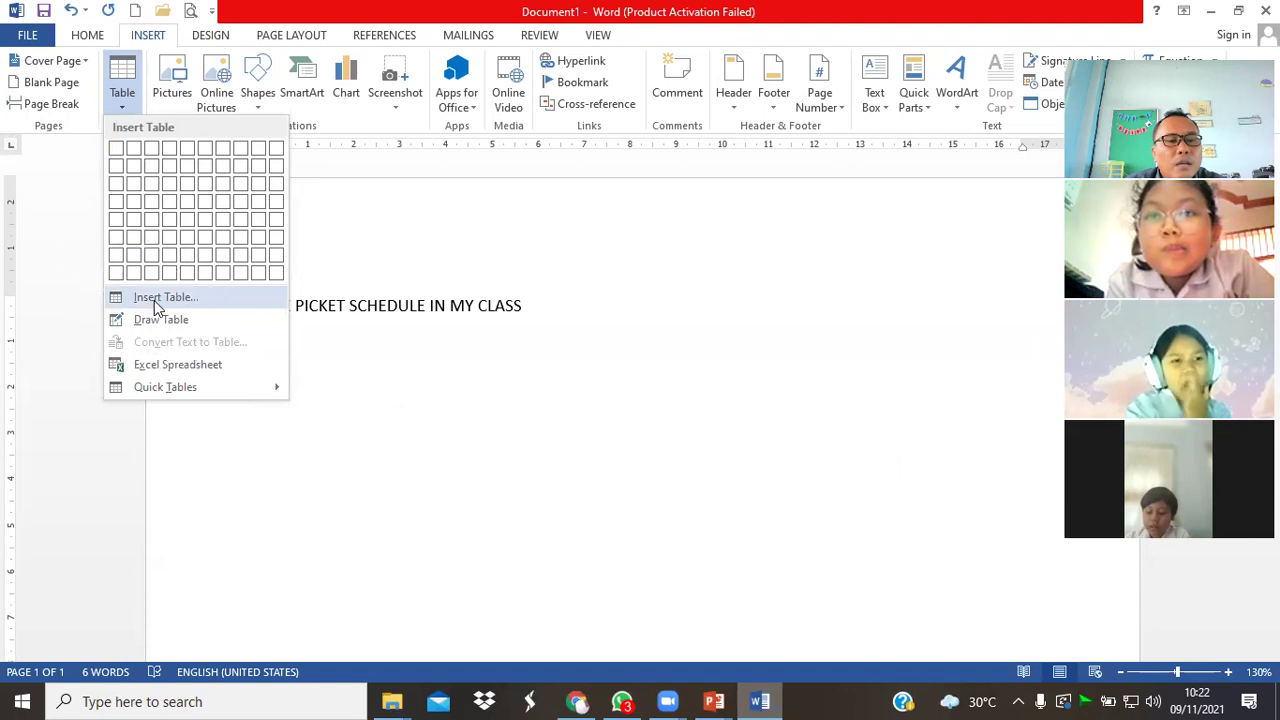
pyautogui.click(160, 298)
pyautogui.write('6')
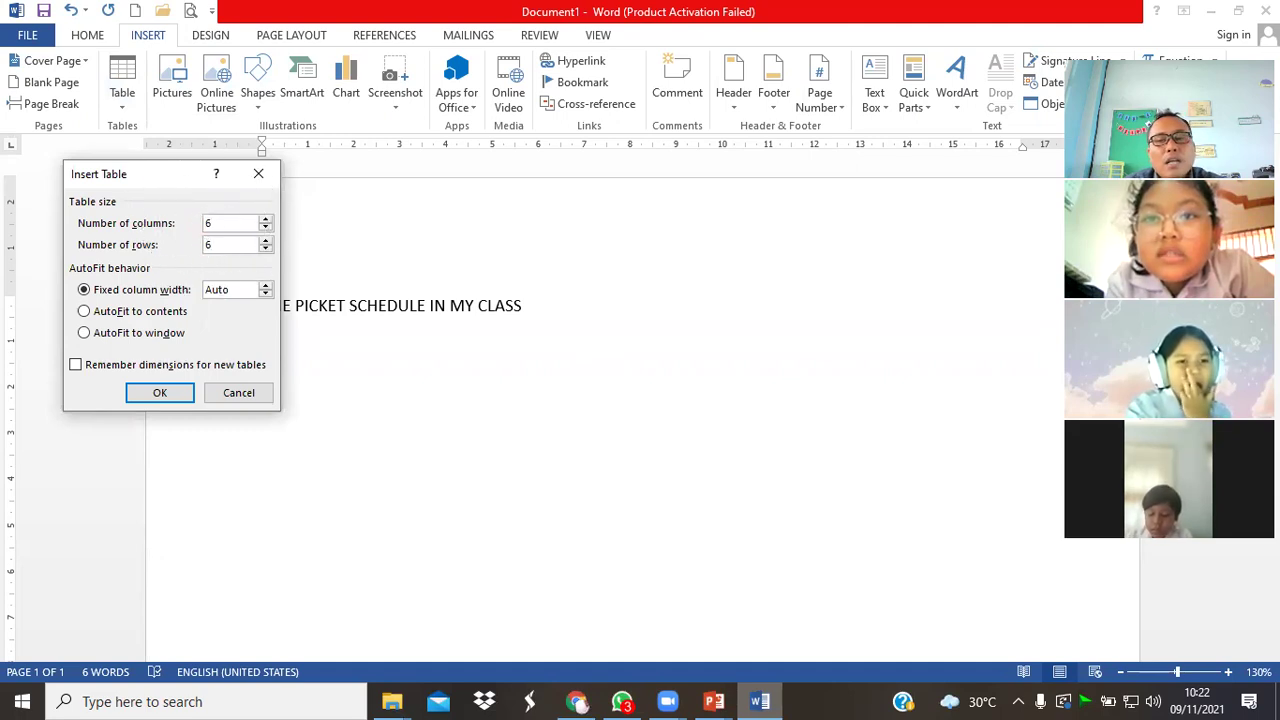
pyautogui.click(163, 395)
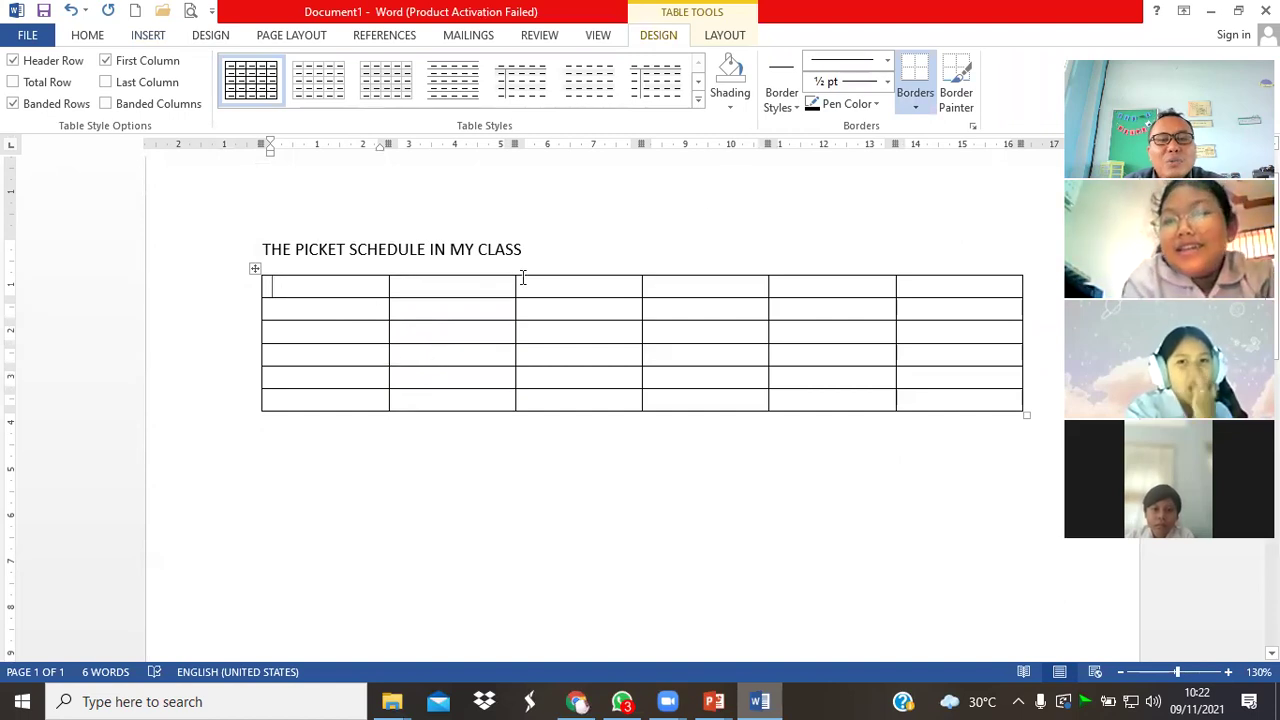
pyautogui.click(71, 11)
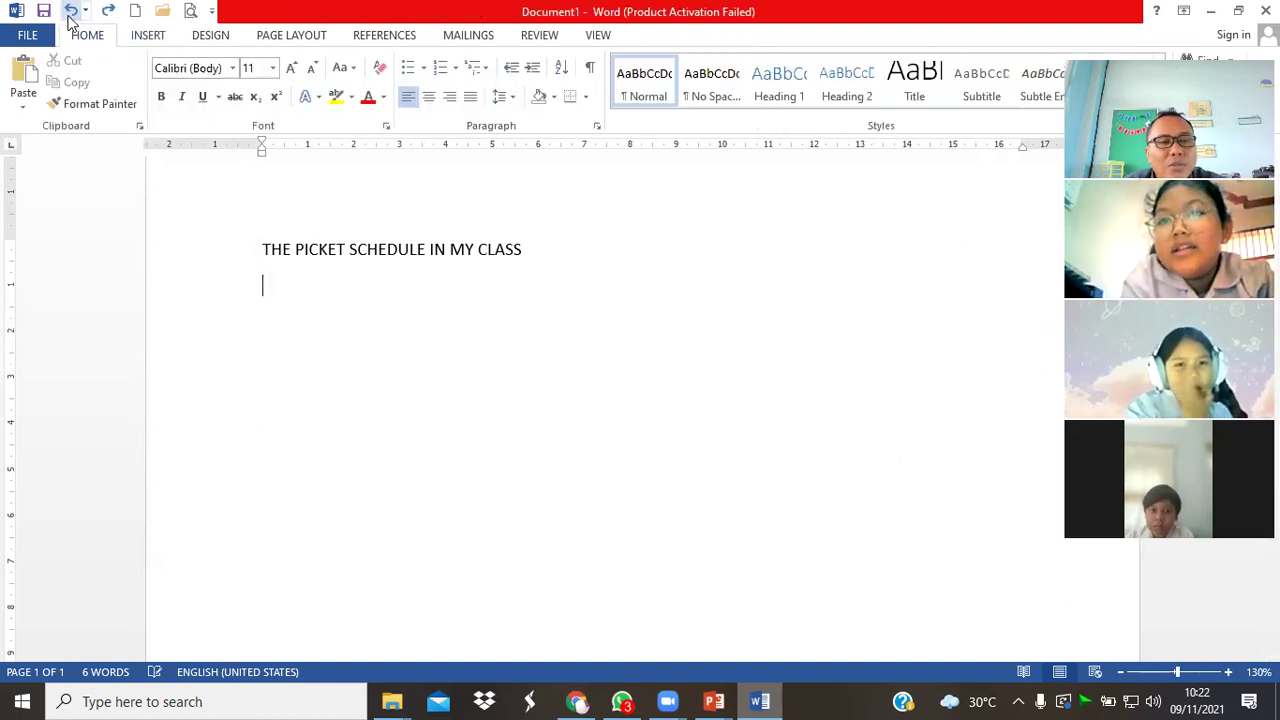
# Insert a 6x6 table below the title and begin typing in its first cell.
pyautogui.click(148, 35)
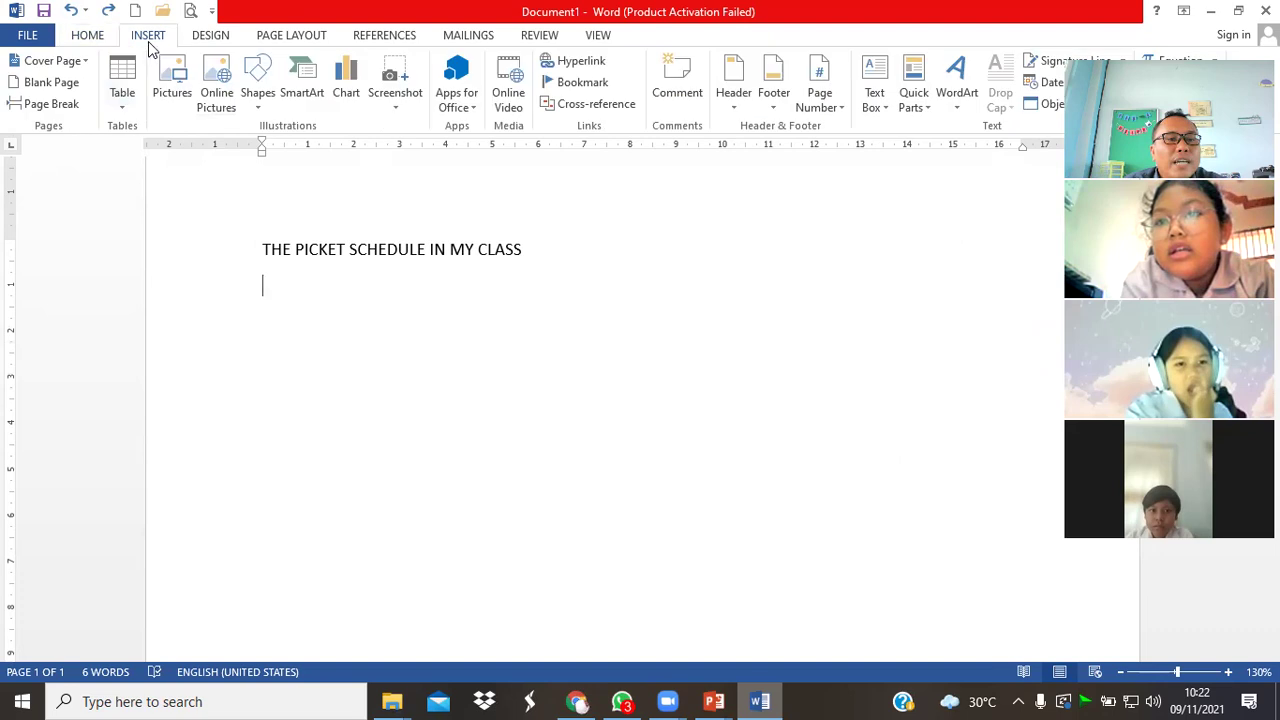
pyautogui.click(124, 106)
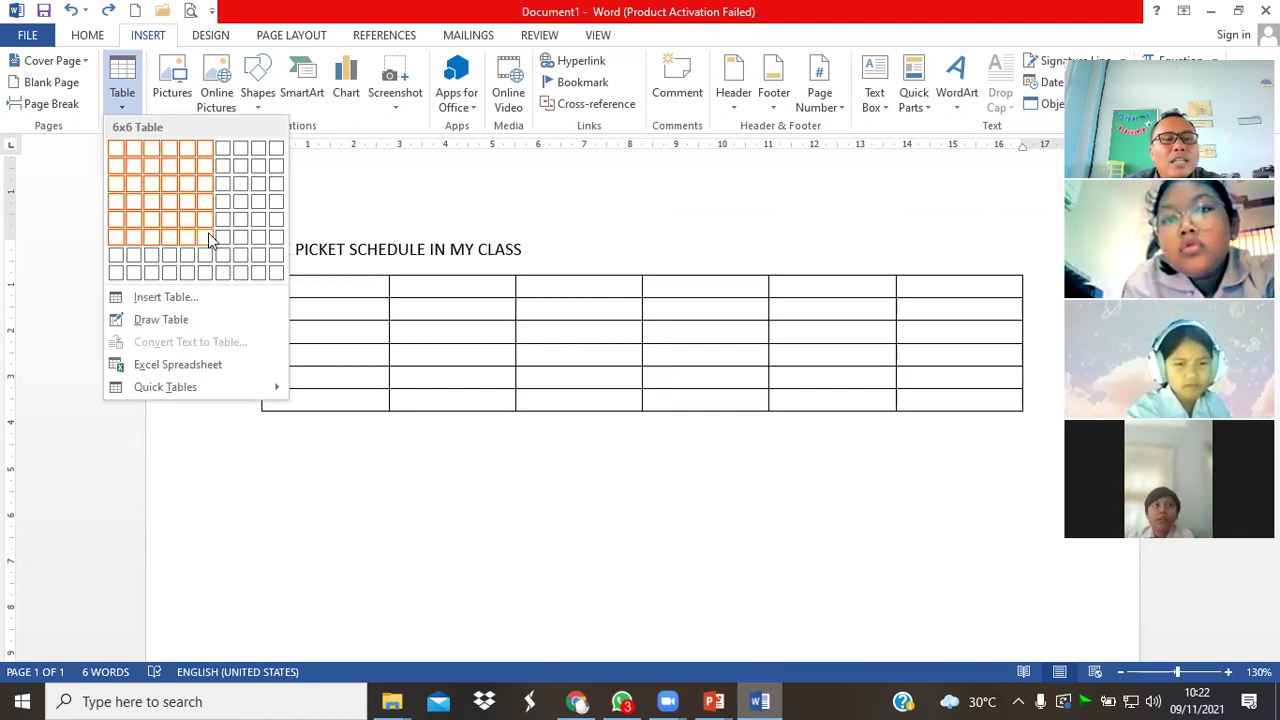
pyautogui.click(210, 240)
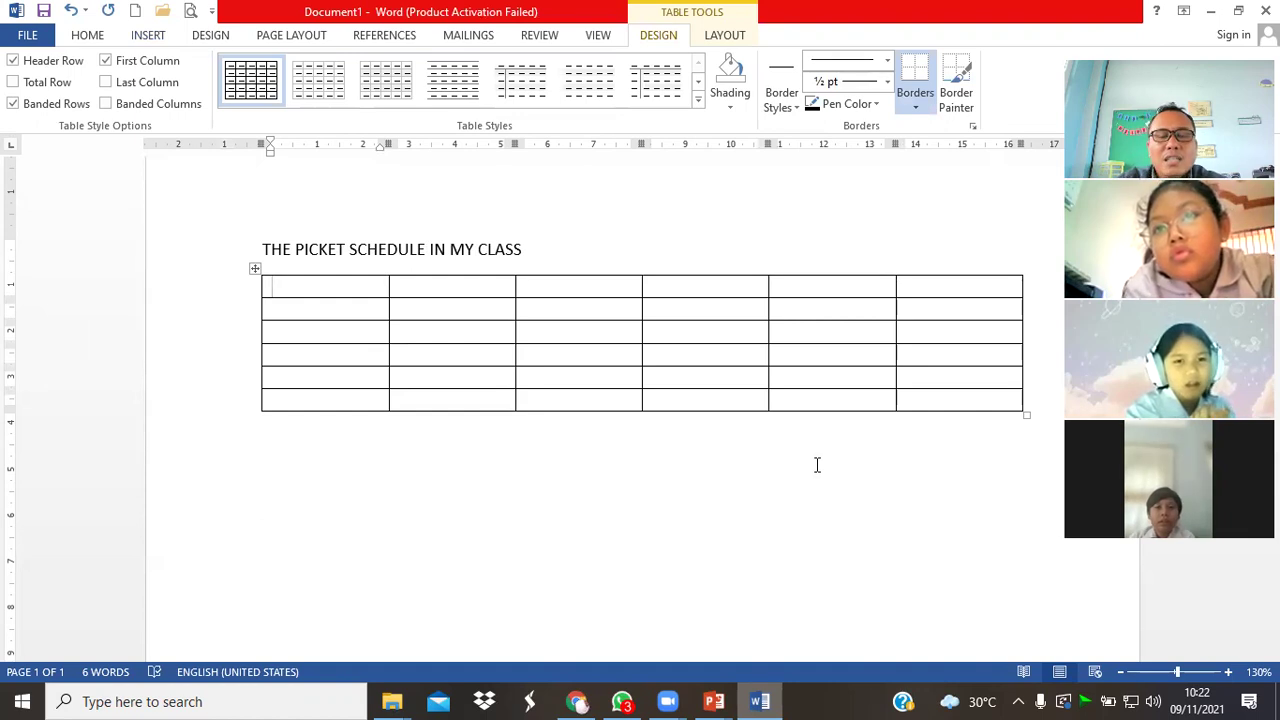
pyautogui.write('n')
pyautogui.press('BackSpace')
# Enter 'No' in the first header cell and move to the second header cell.
pyautogui.write('No')
pyautogui.press('Tab')
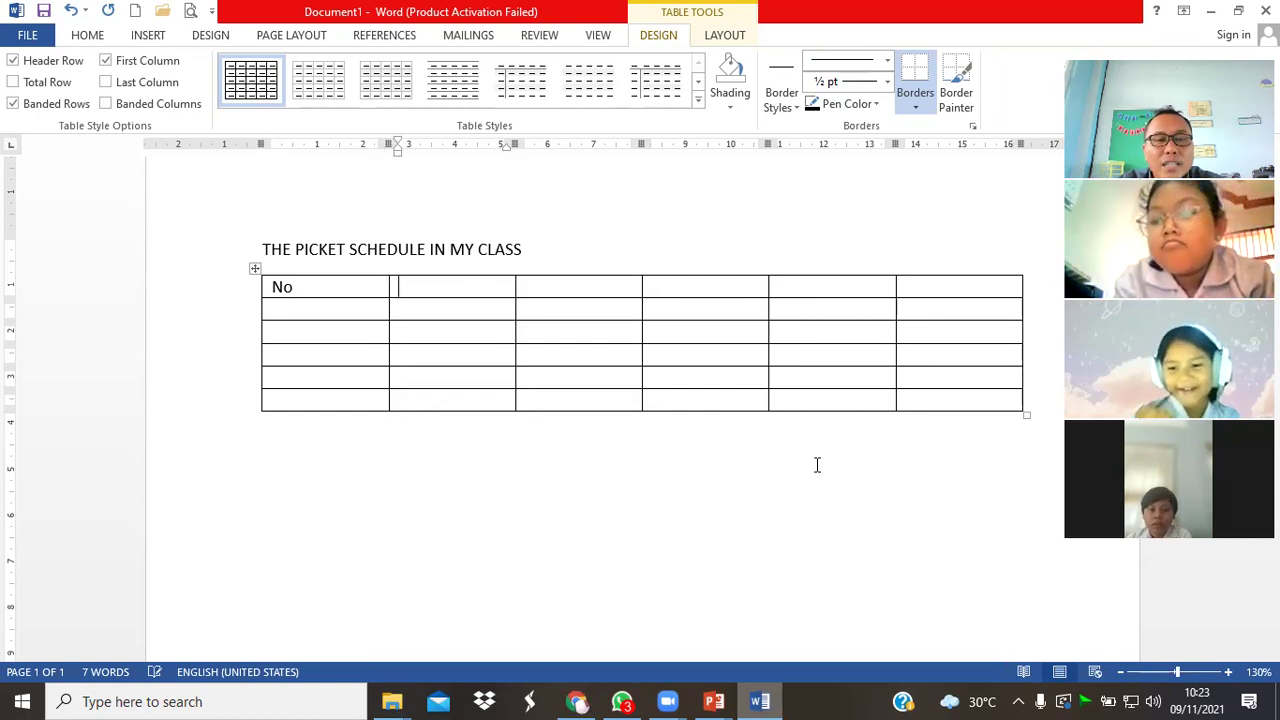
pyautogui.press('Left')
pyautogui.press('Right')
pyautogui.press('Right')
pyautogui.press('Right')
pyautogui.press('Right')
pyautogui.press('Left')
pyautogui.press('Left')
pyautogui.press('Left')
pyautogui.press('Left')
pyautogui.press('Right')
pyautogui.press('Down')
pyautogui.press('Up')
pyautogui.press('Right')
pyautogui.press('Left')
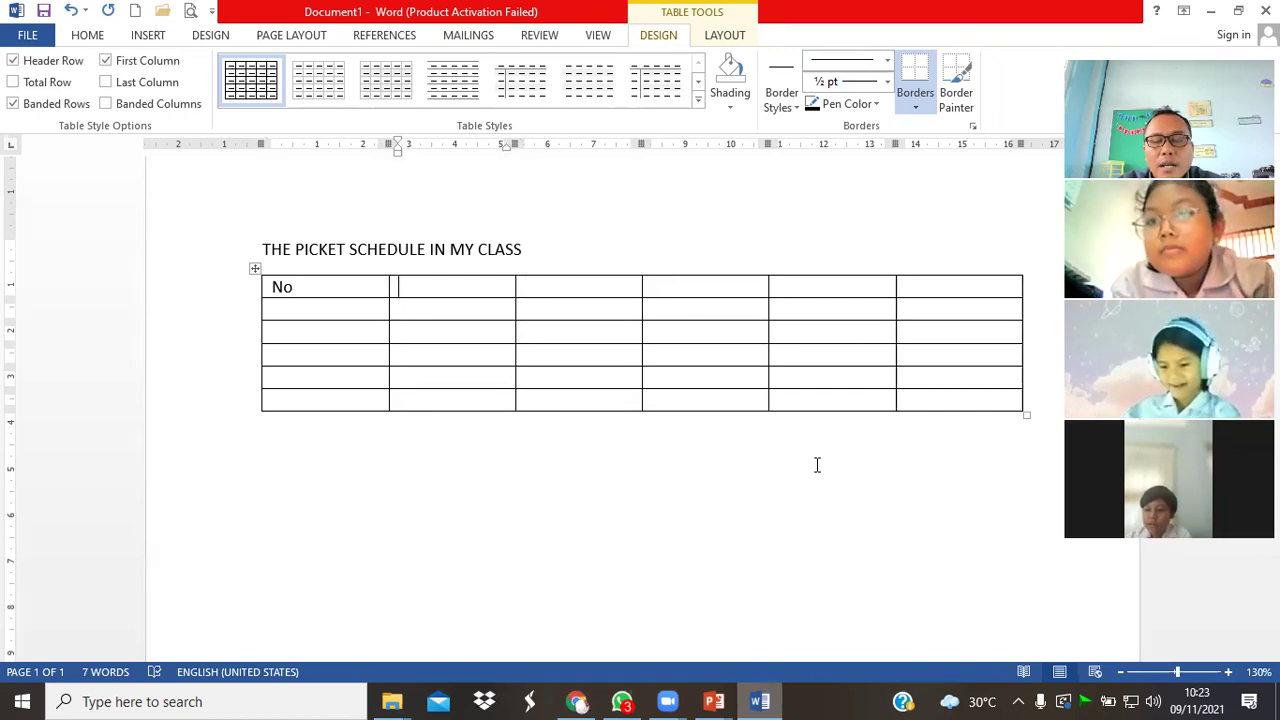
pyautogui.press('Up')
pyautogui.press('Right')
pyautogui.press('Left')
# Fill the remaining header cells with Monday, Tuesday, Wednesday, Thursday and Friday, then go to row 2.
pyautogui.write('m')
pyautogui.press('BackSpace')
pyautogui.write('Monday')
pyautogui.press('Tab')
pyautogui.press('BackSpace')
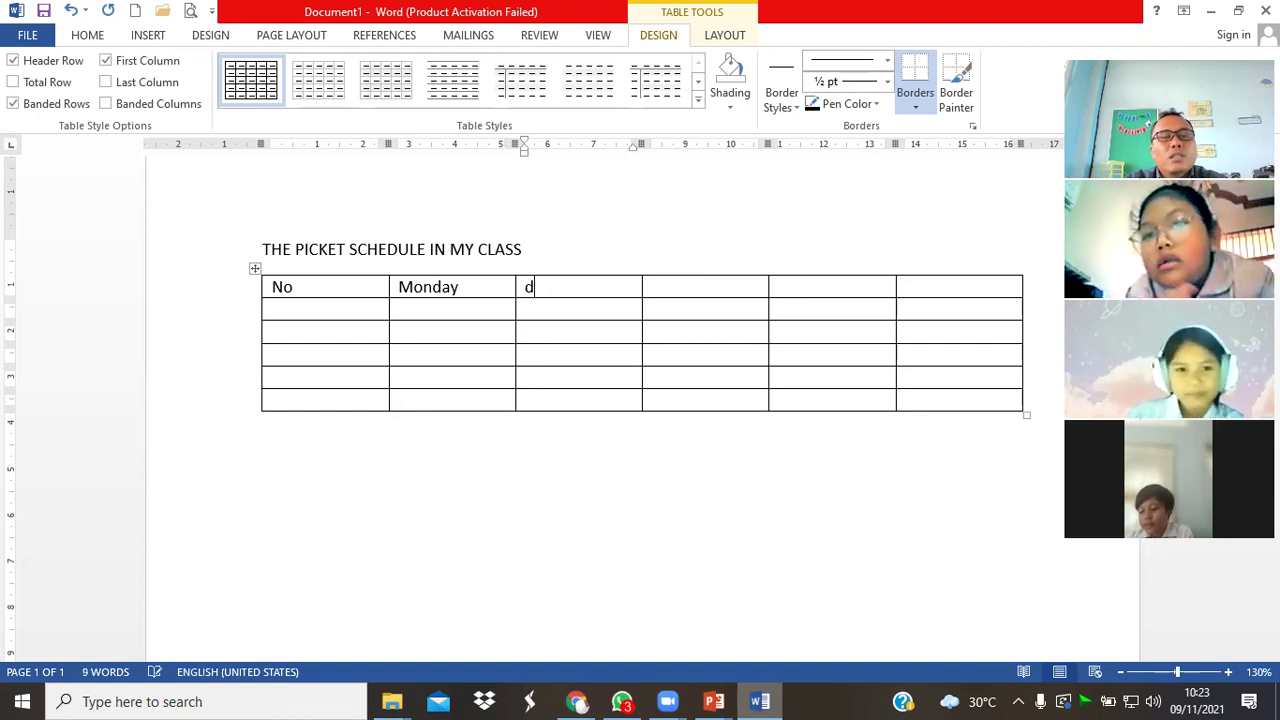
pyautogui.write('Tuesday')
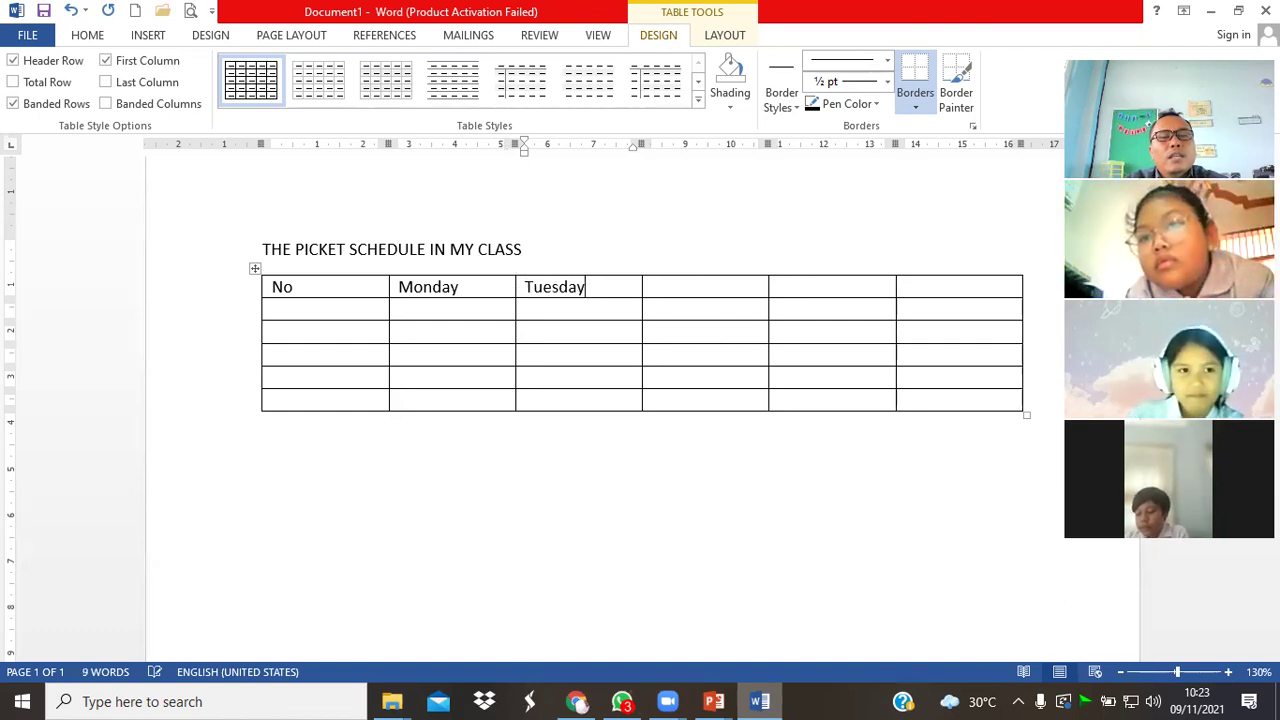
pyautogui.press('Tab')
pyautogui.write('nesday')
pyautogui.press('Tab')
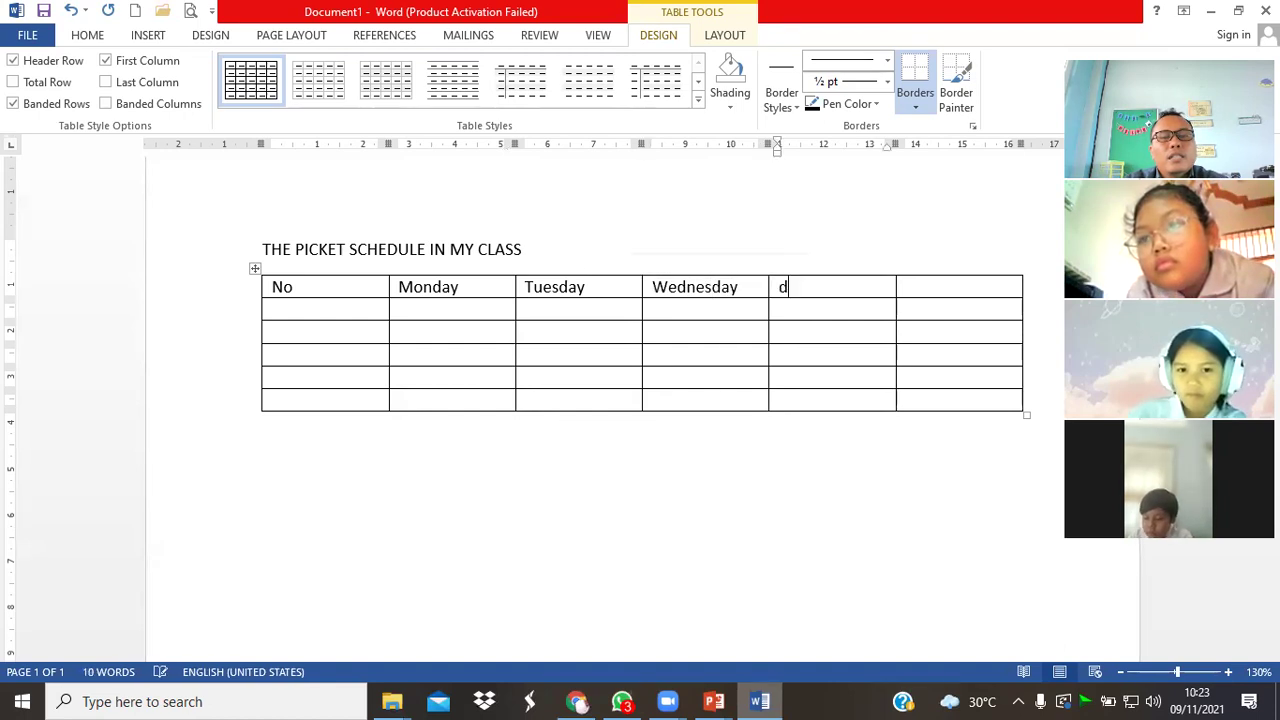
pyautogui.write('hursday')
pyautogui.press('Tab')
pyautogui.write('Friday')
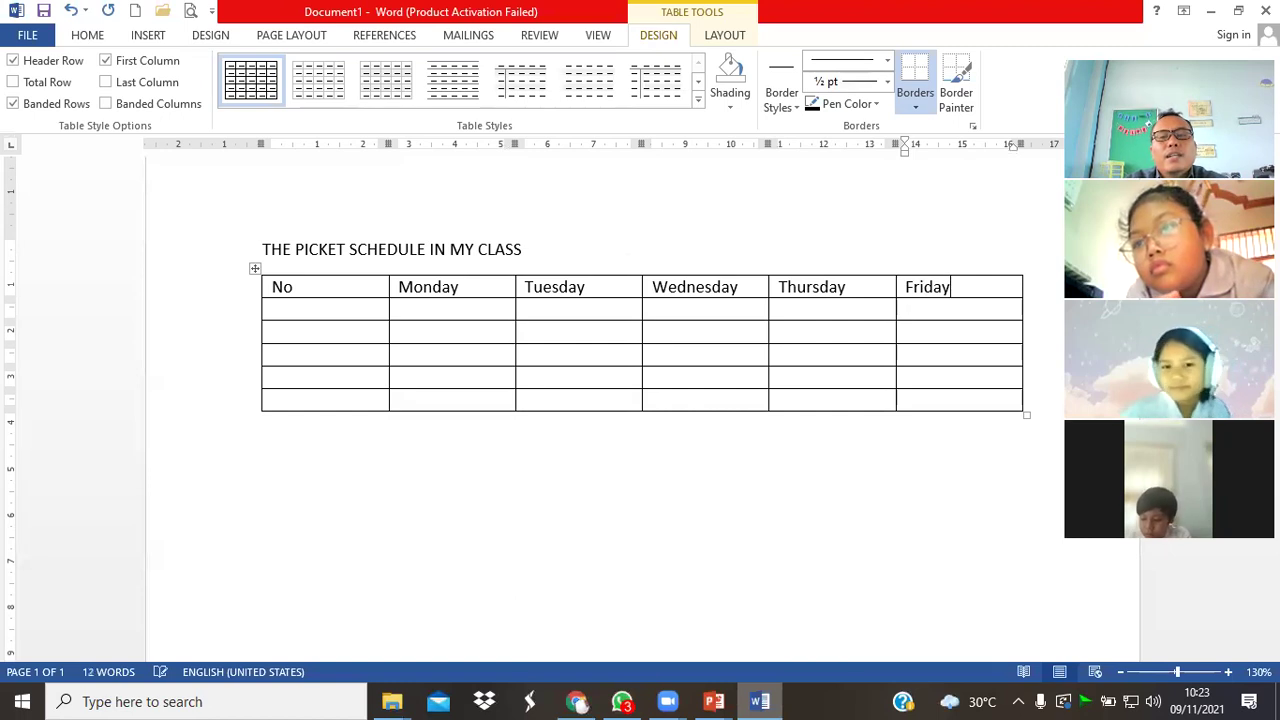
pyautogui.click(360, 313)
pyautogui.write('1')
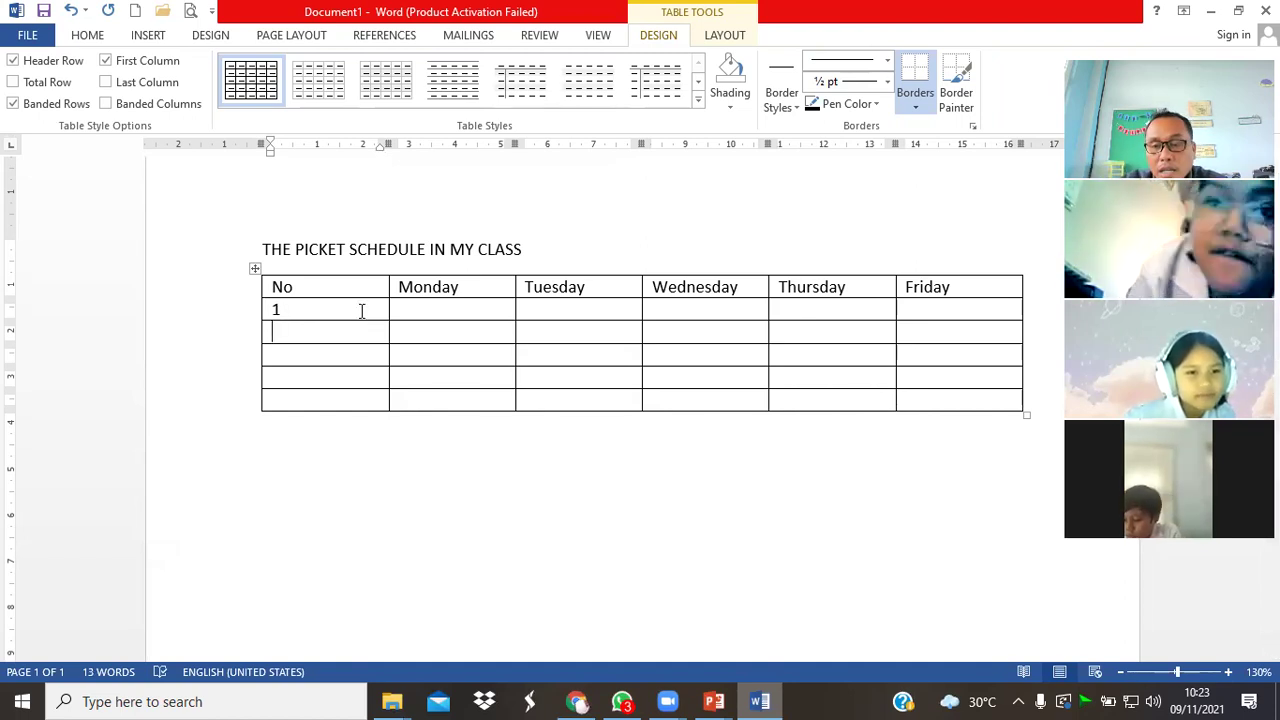
# Fill the No column's remaining cells with 2, 3, 4 and 5, one per row.
pyautogui.write('2')
pyautogui.press('Down')
pyautogui.write('3')
pyautogui.press('Down')
pyautogui.write('4')
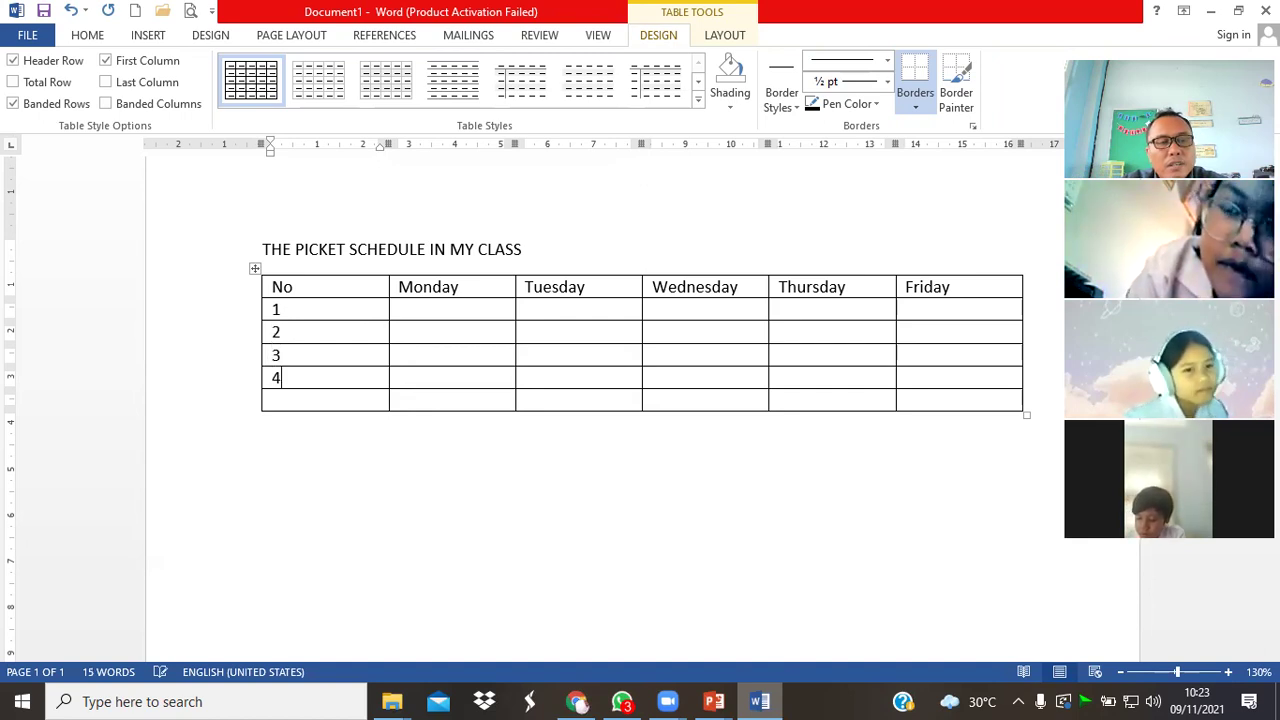
pyautogui.press('Down')
pyautogui.write('5')
pyautogui.press('Down')
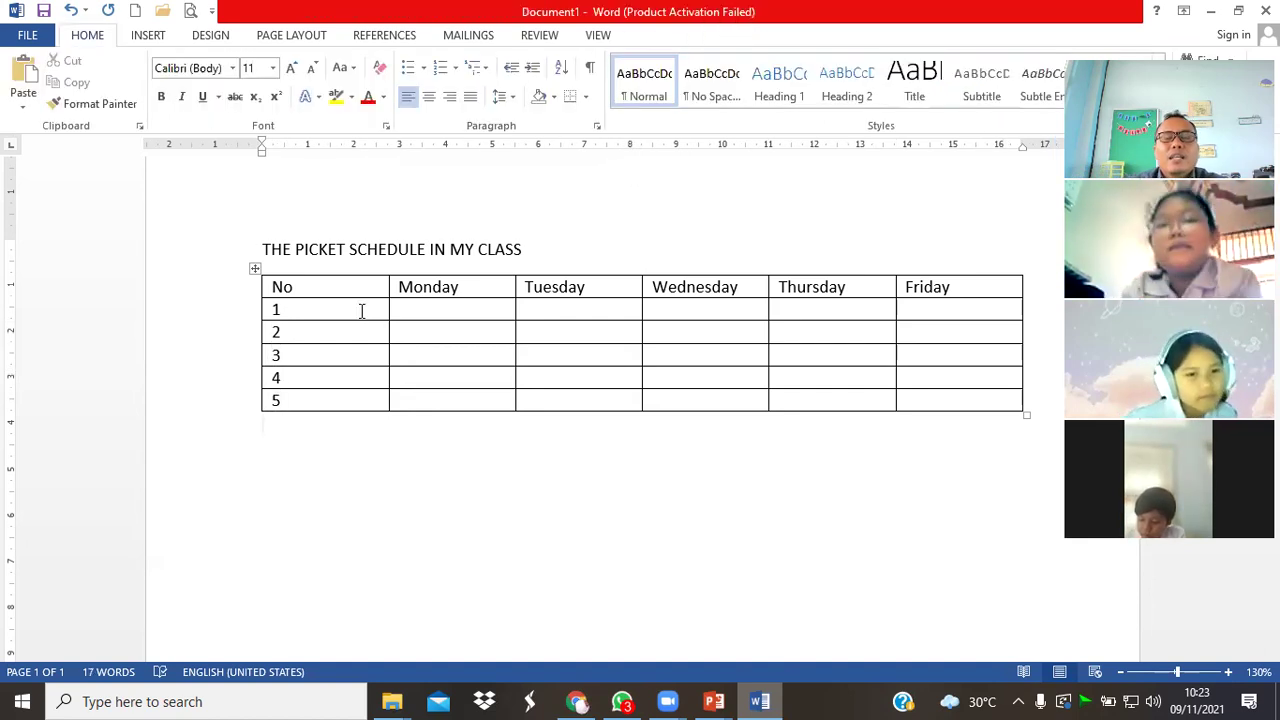
pyautogui.click(466, 359)
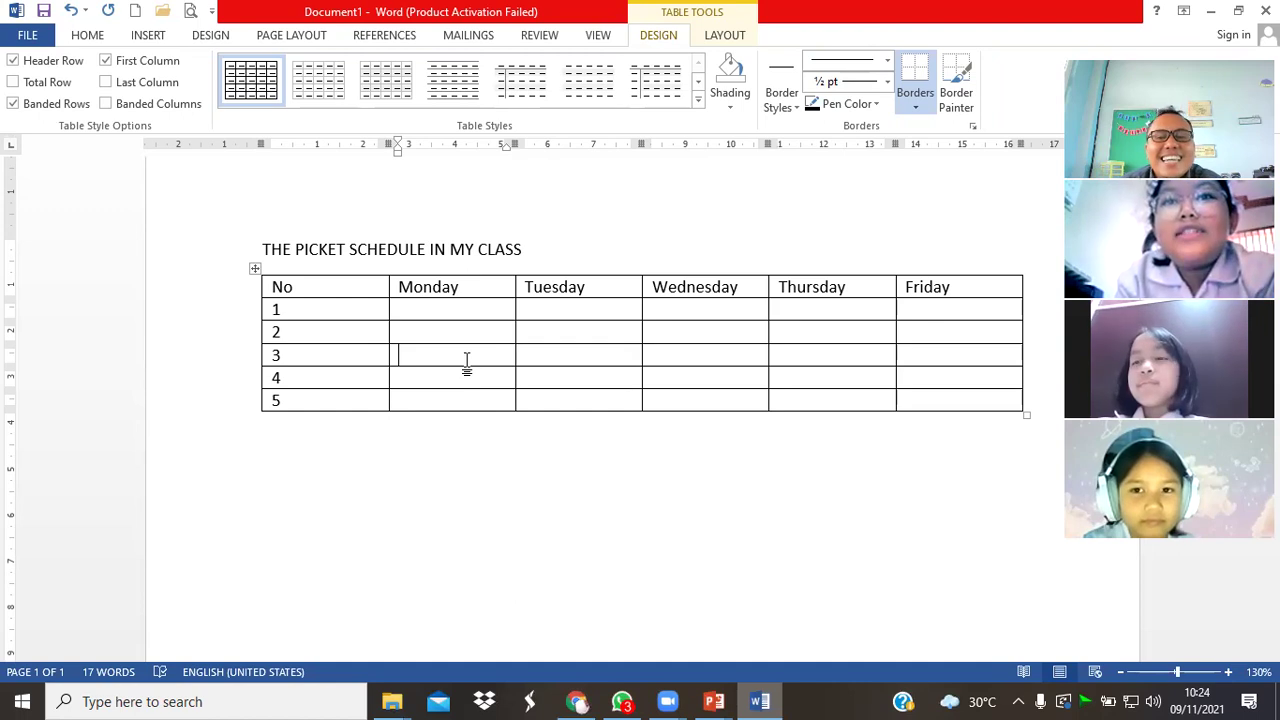
pyautogui.click(447, 196)
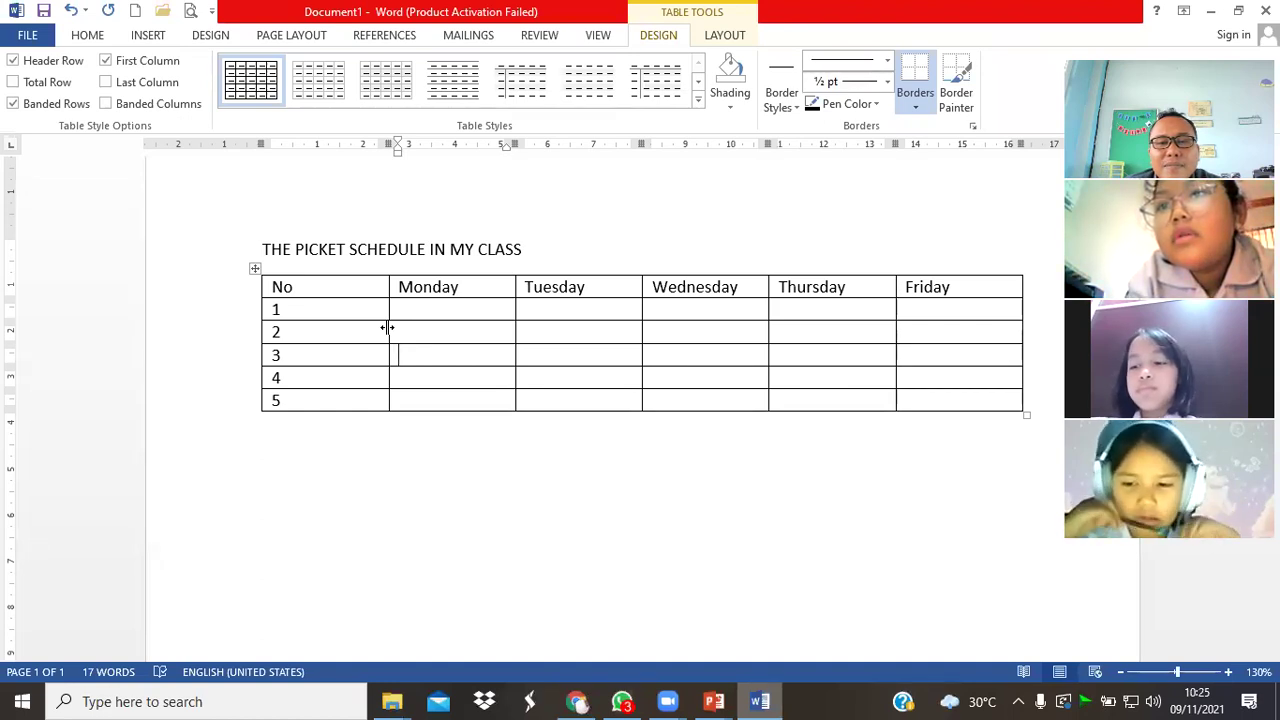
pyautogui.moveTo(387, 328); pyautogui.dragTo(387, 328)
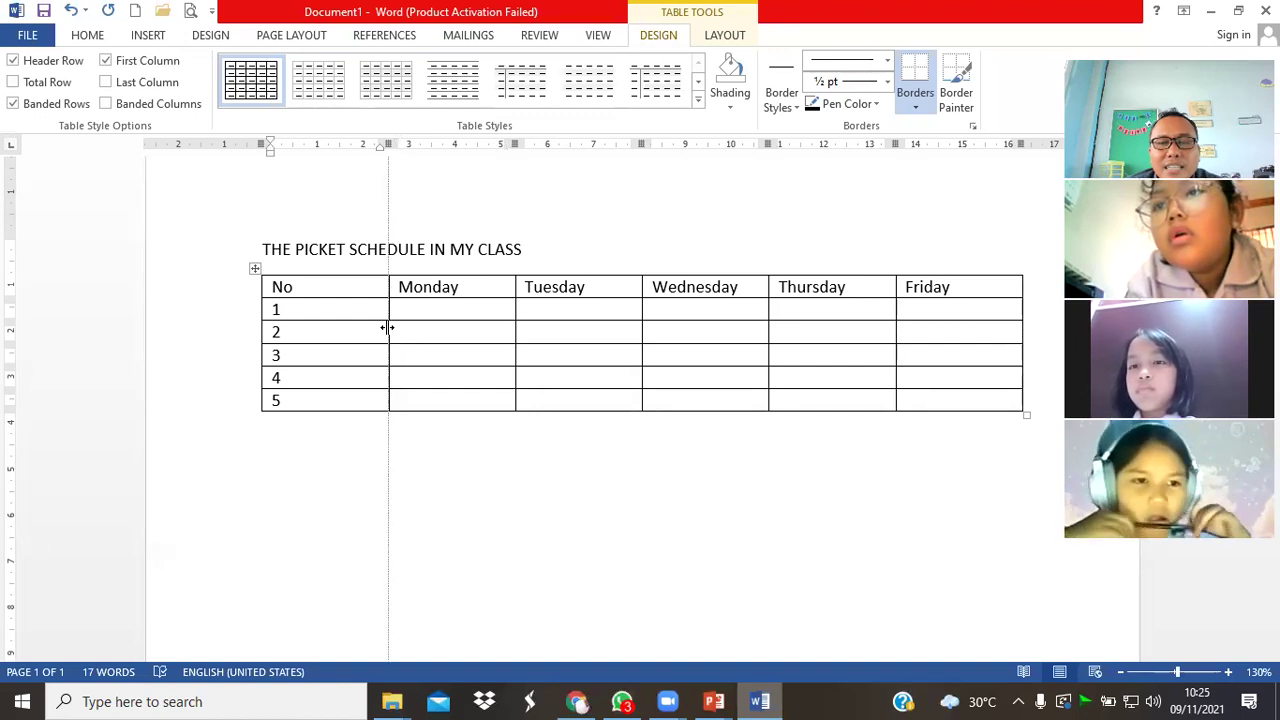
pyautogui.moveTo(387, 328); pyautogui.dragTo(309, 332)
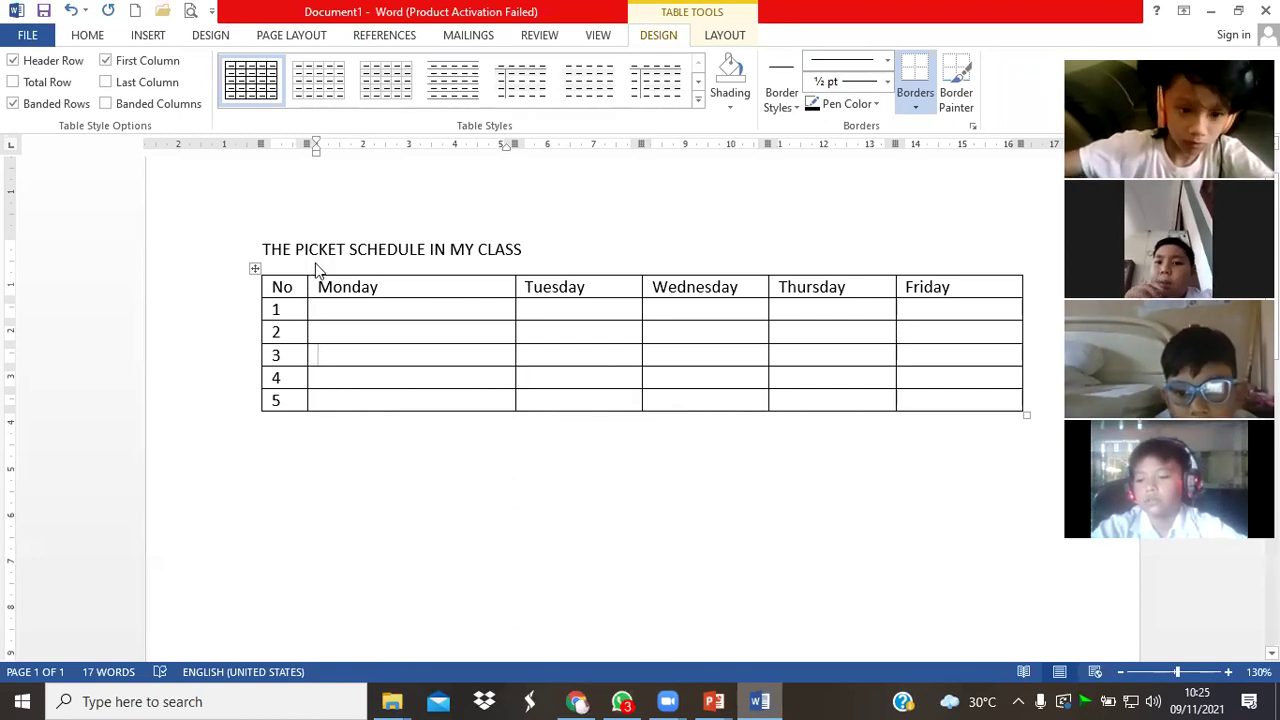
pyautogui.moveTo(318, 289)
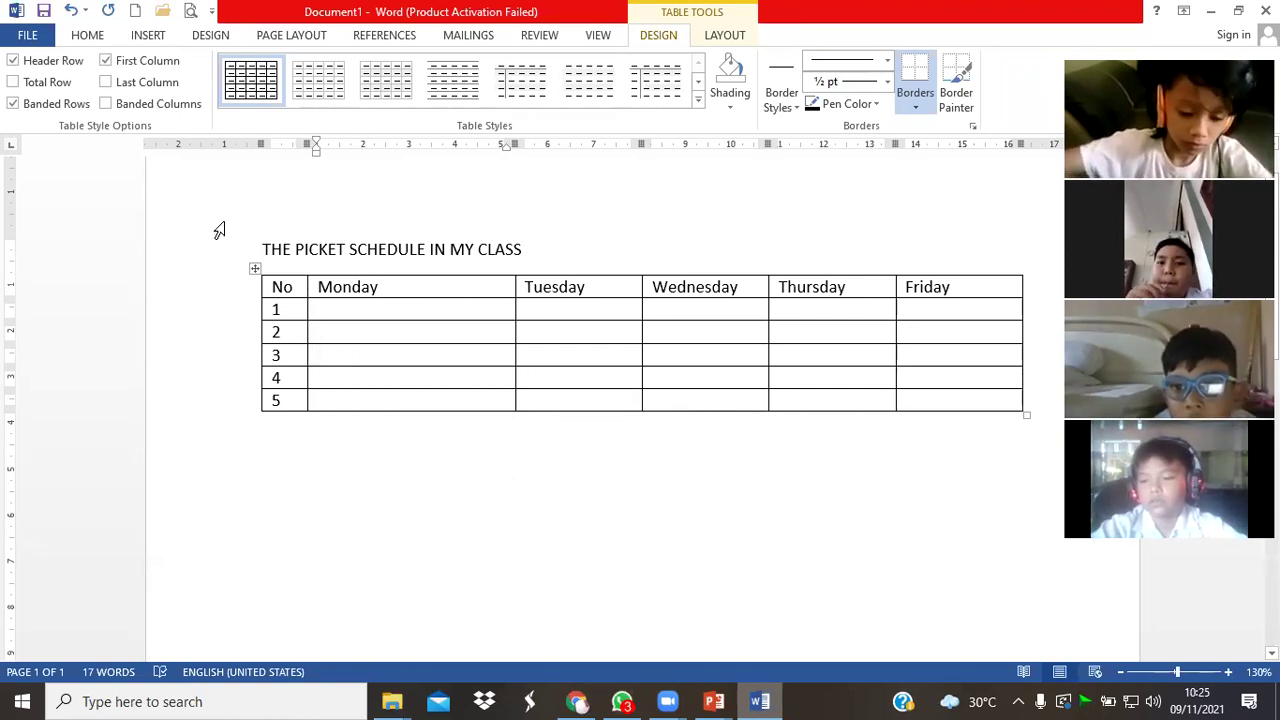
pyautogui.moveTo(308, 355); pyautogui.dragTo(390, 355)
pyautogui.click(530, 435)
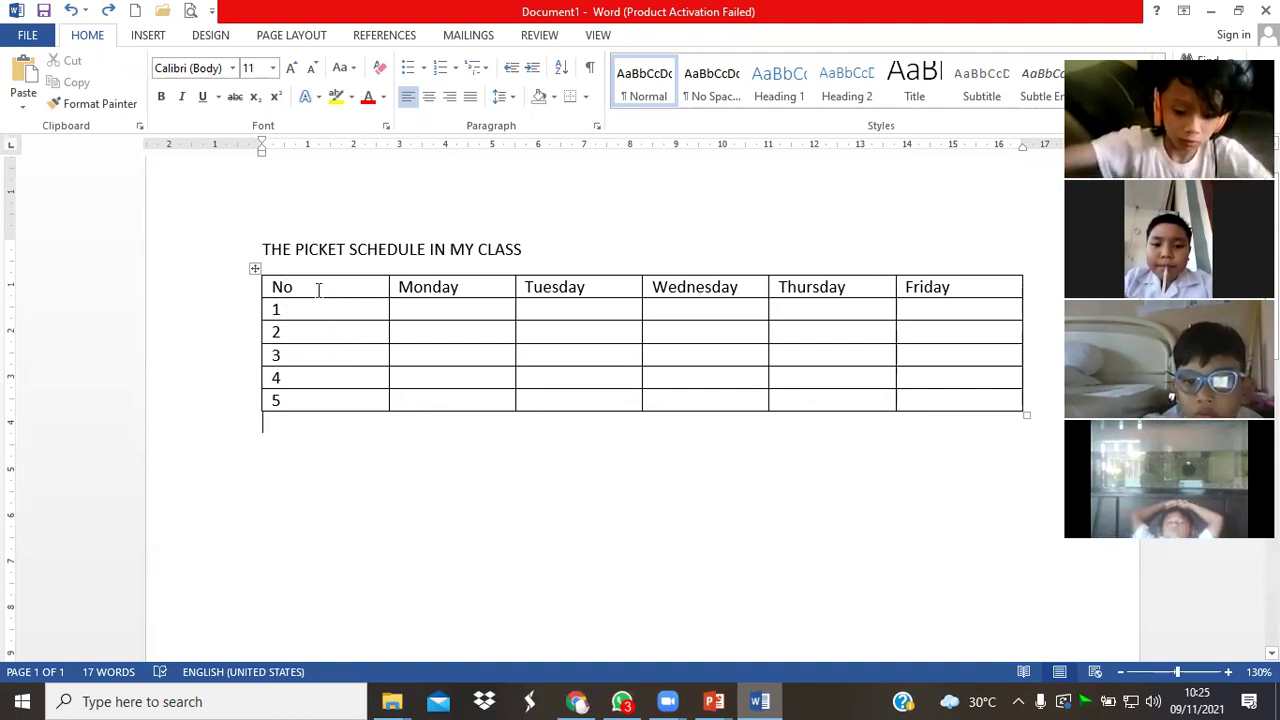
# Drag the border between No and Monday leftward so the No column shrinks.
pyautogui.press('ctrl')
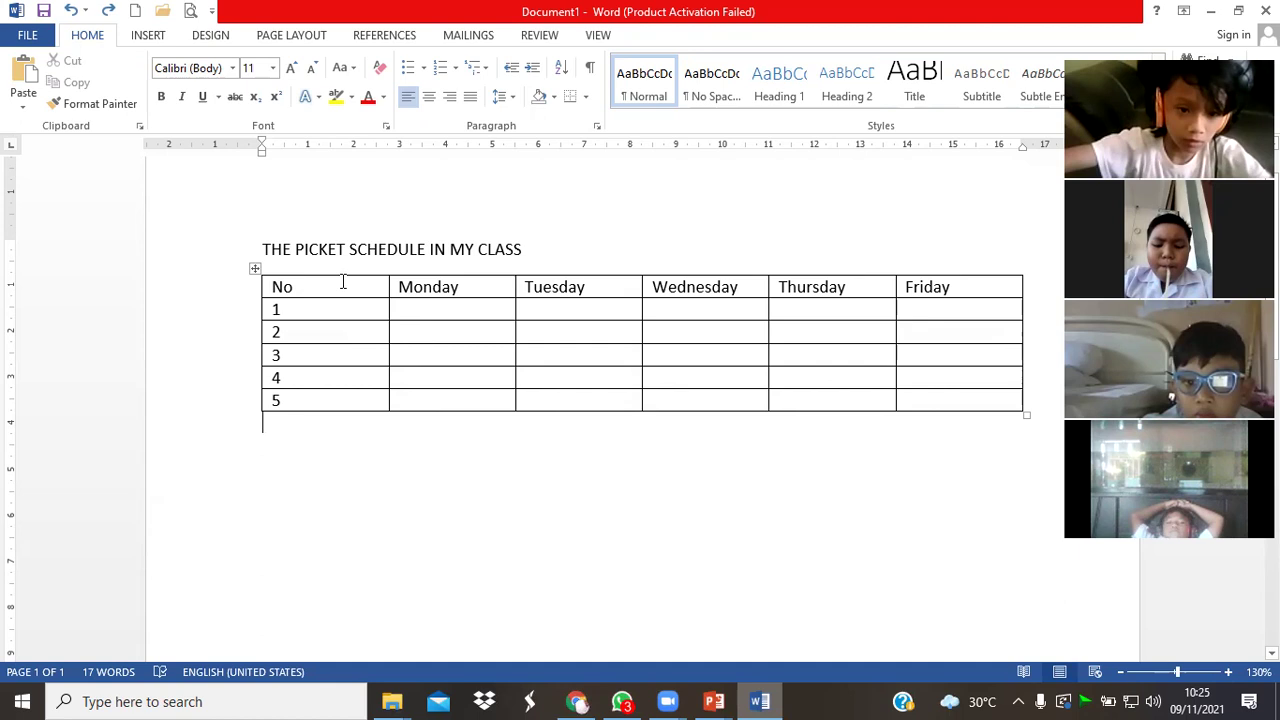
pyautogui.press('ctrl')
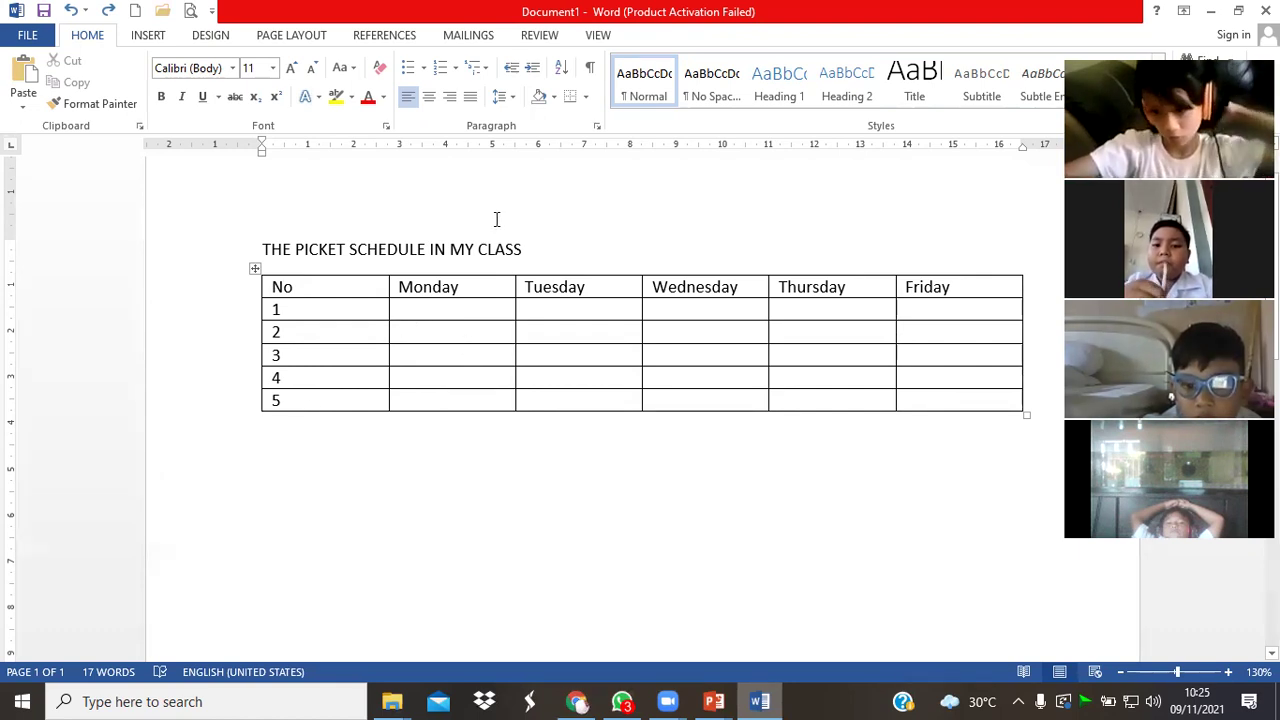
pyautogui.press('ctrl')
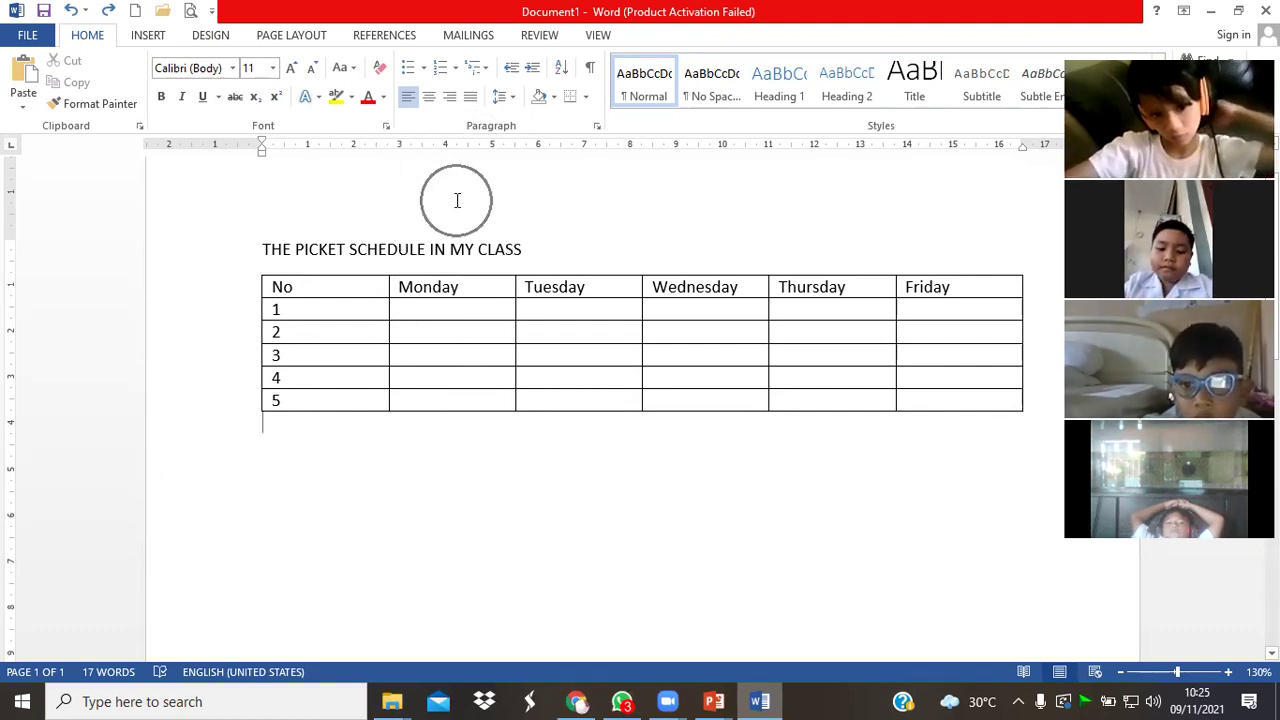
pyautogui.press('ctrl')
pyautogui.press('ctrl')
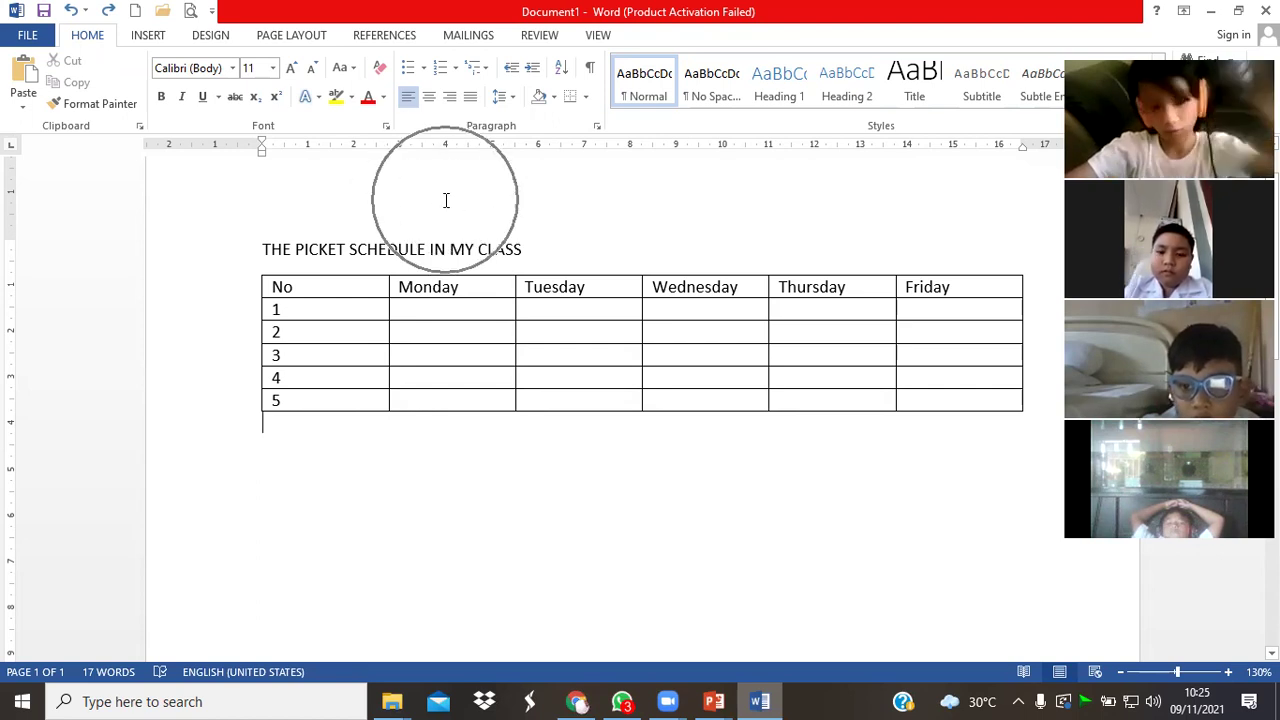
pyautogui.moveTo(389, 331)
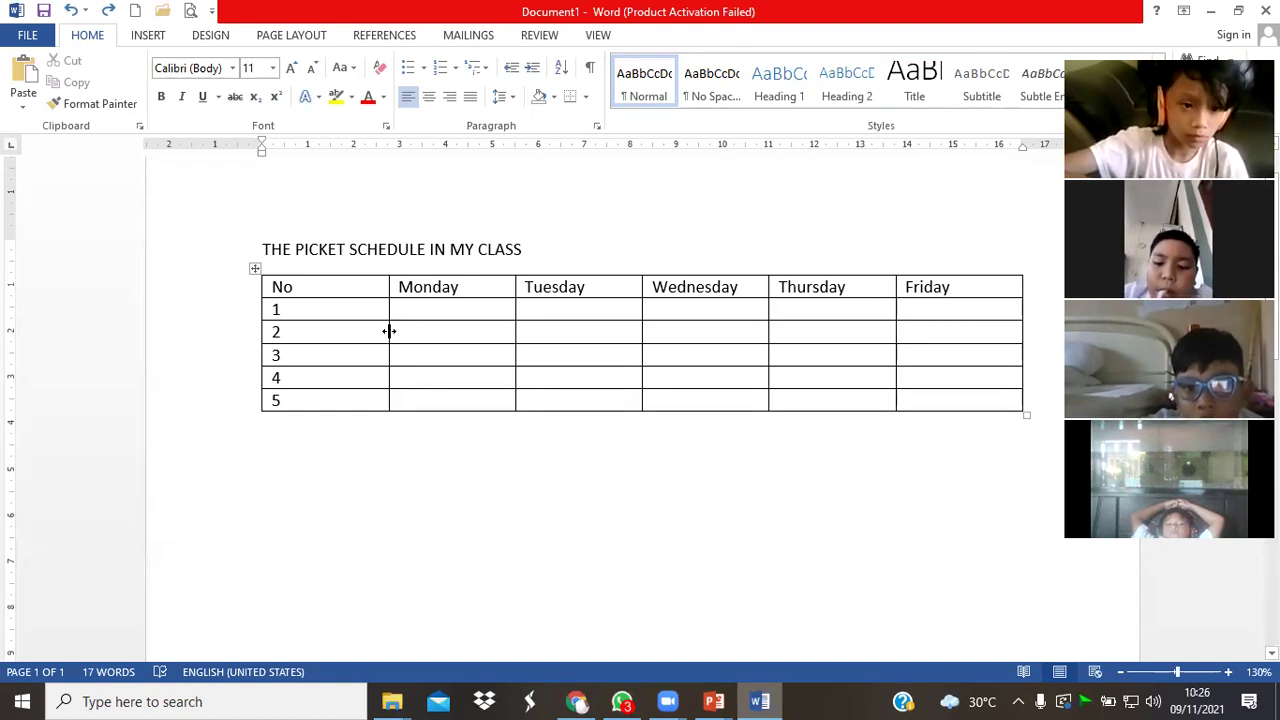
pyautogui.click(389, 331)
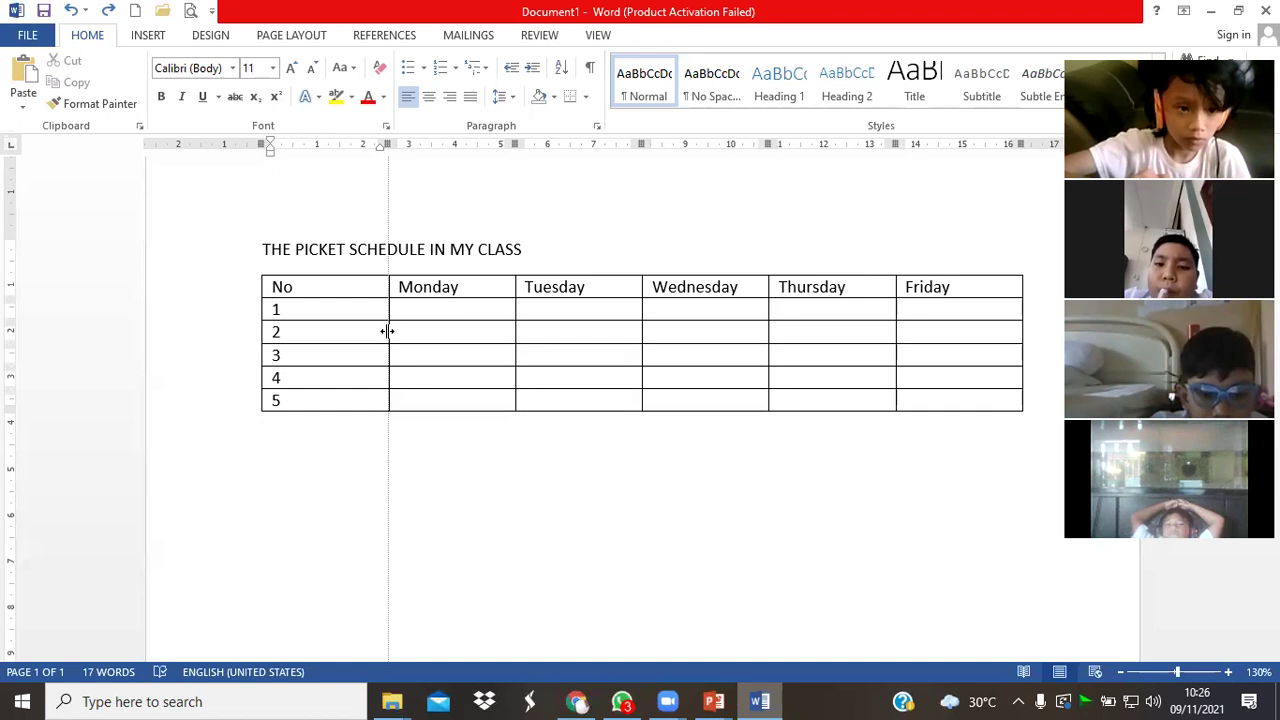
pyautogui.moveTo(383, 331); pyautogui.dragTo(305, 334)
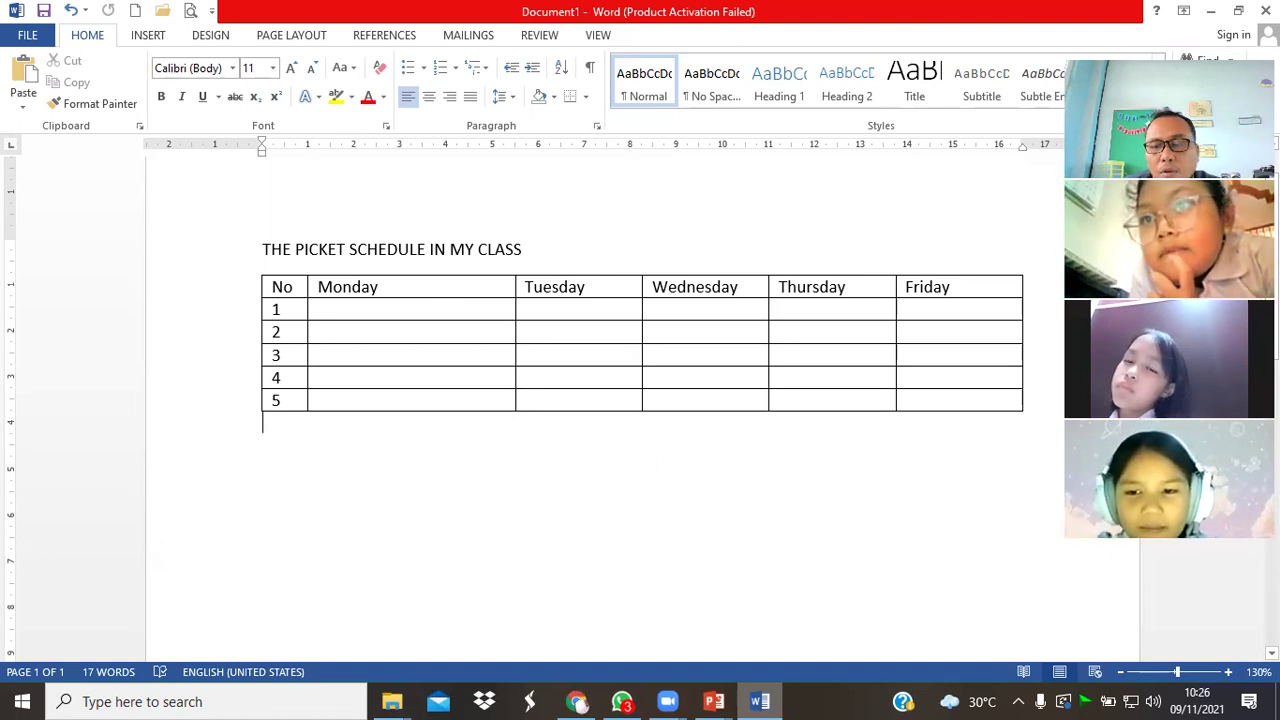
# Zoom to 140% and narrow the Monday to Thursday columns to even out the days.
pyautogui.click(1229, 673)
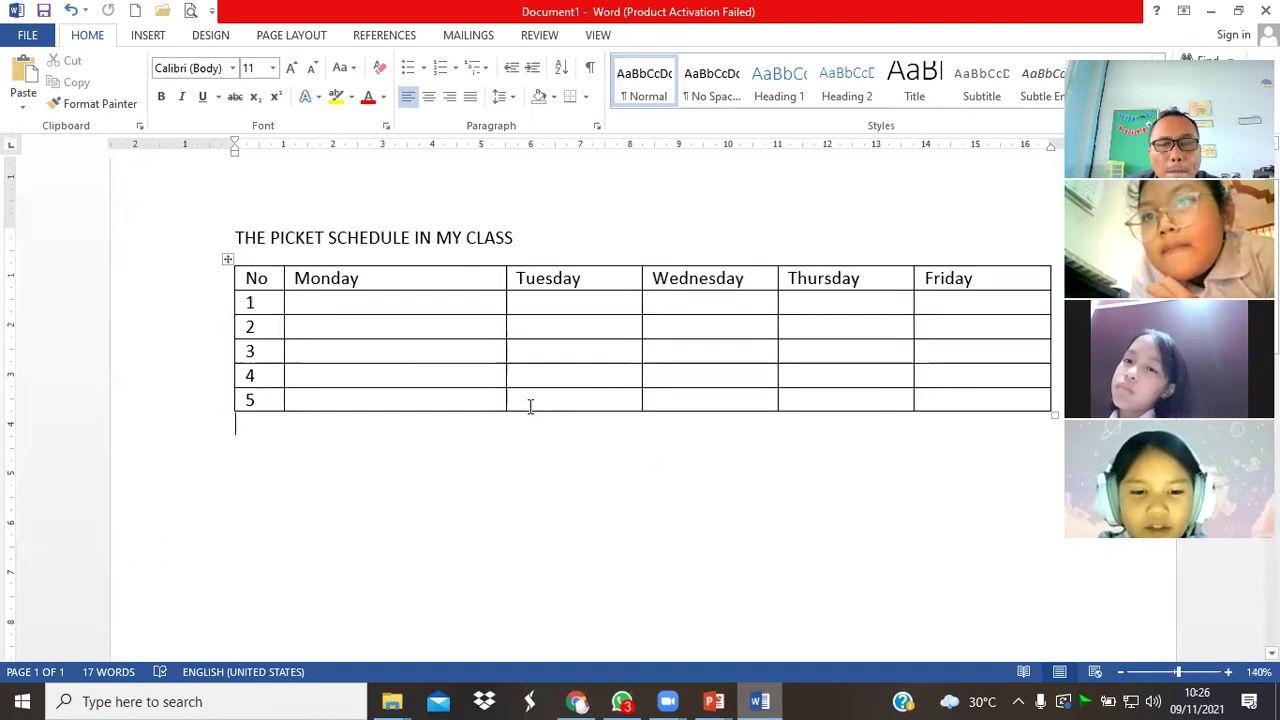
pyautogui.moveTo(560, 327)
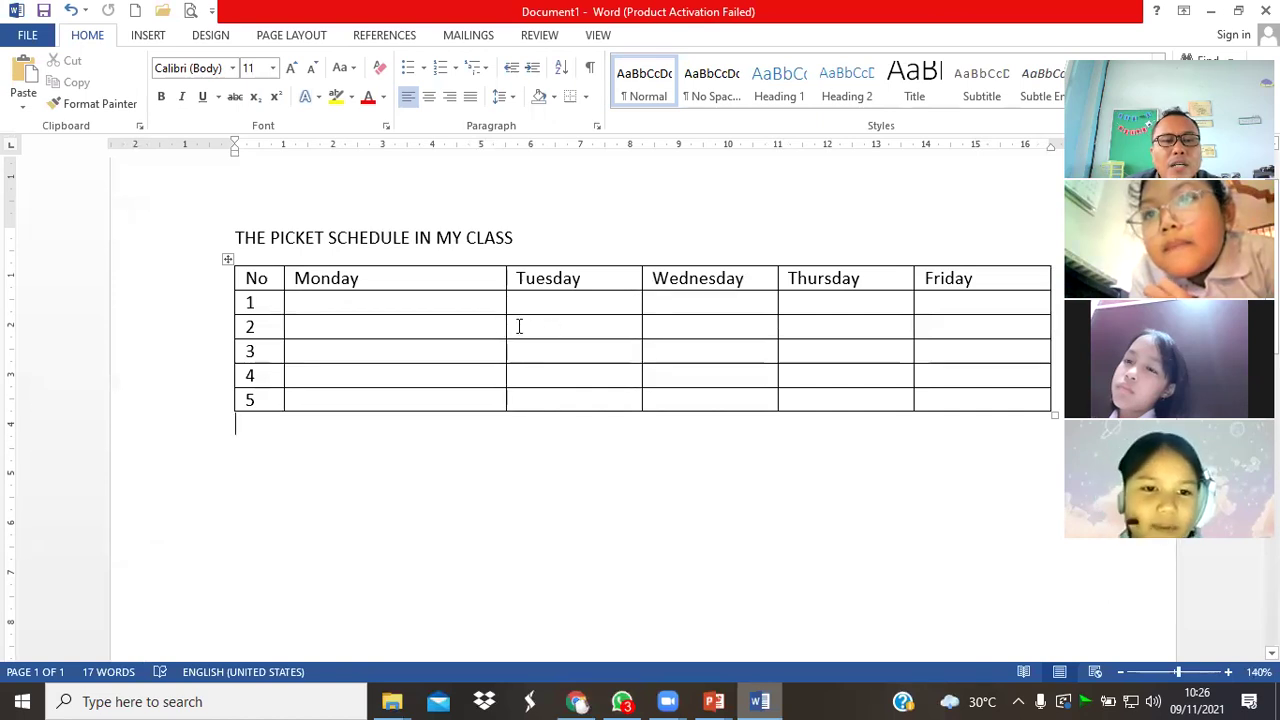
pyautogui.moveTo(505, 303); pyautogui.dragTo(459, 312)
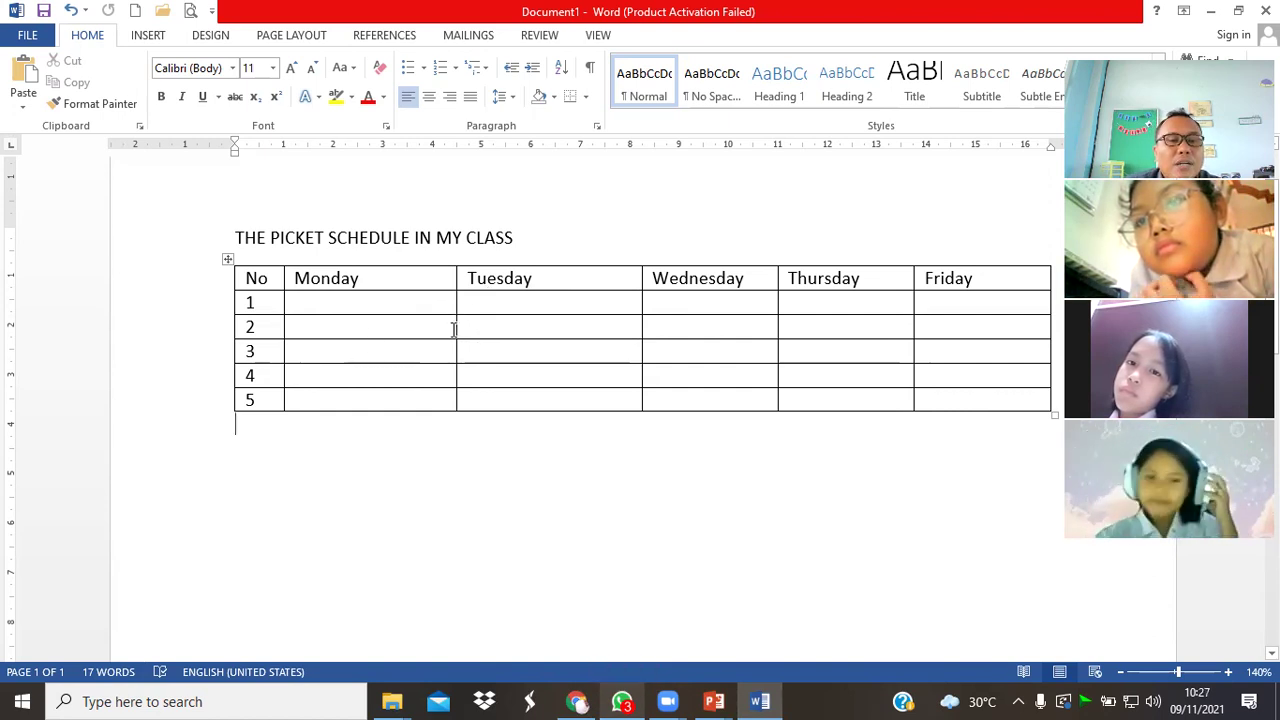
pyautogui.moveTo(455, 329); pyautogui.dragTo(443, 329)
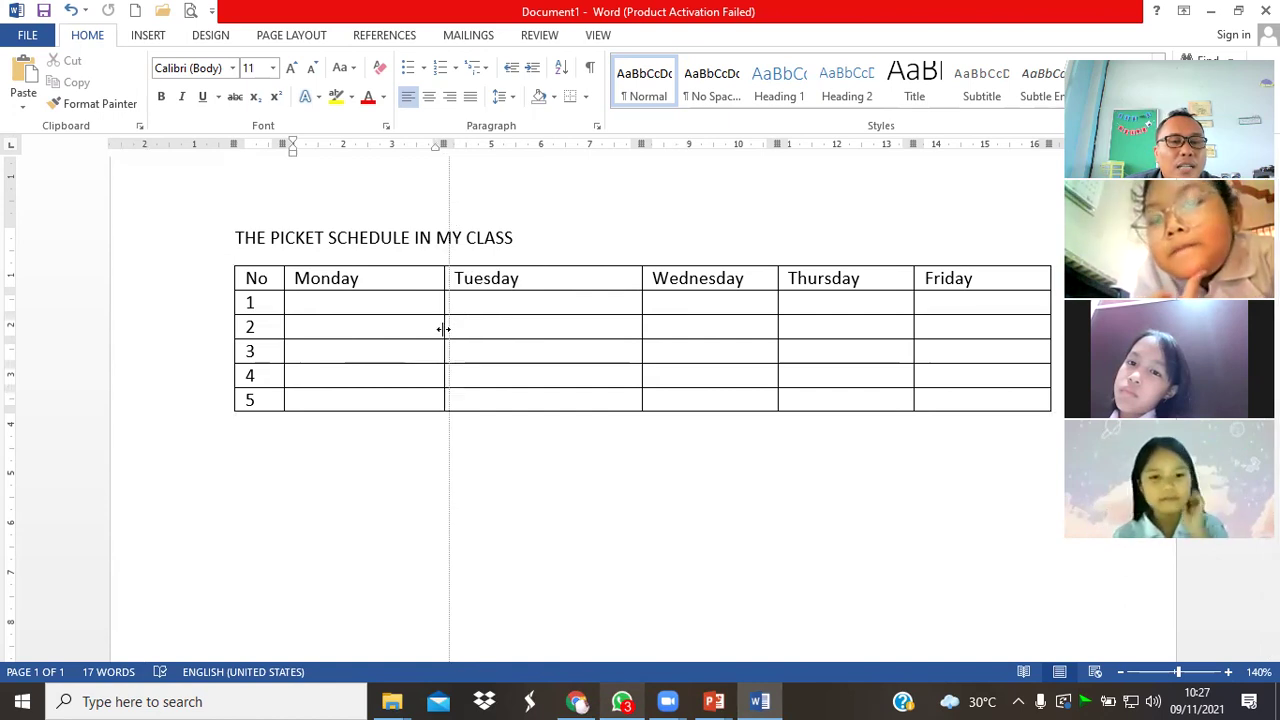
pyautogui.moveTo(643, 329); pyautogui.dragTo(616, 329)
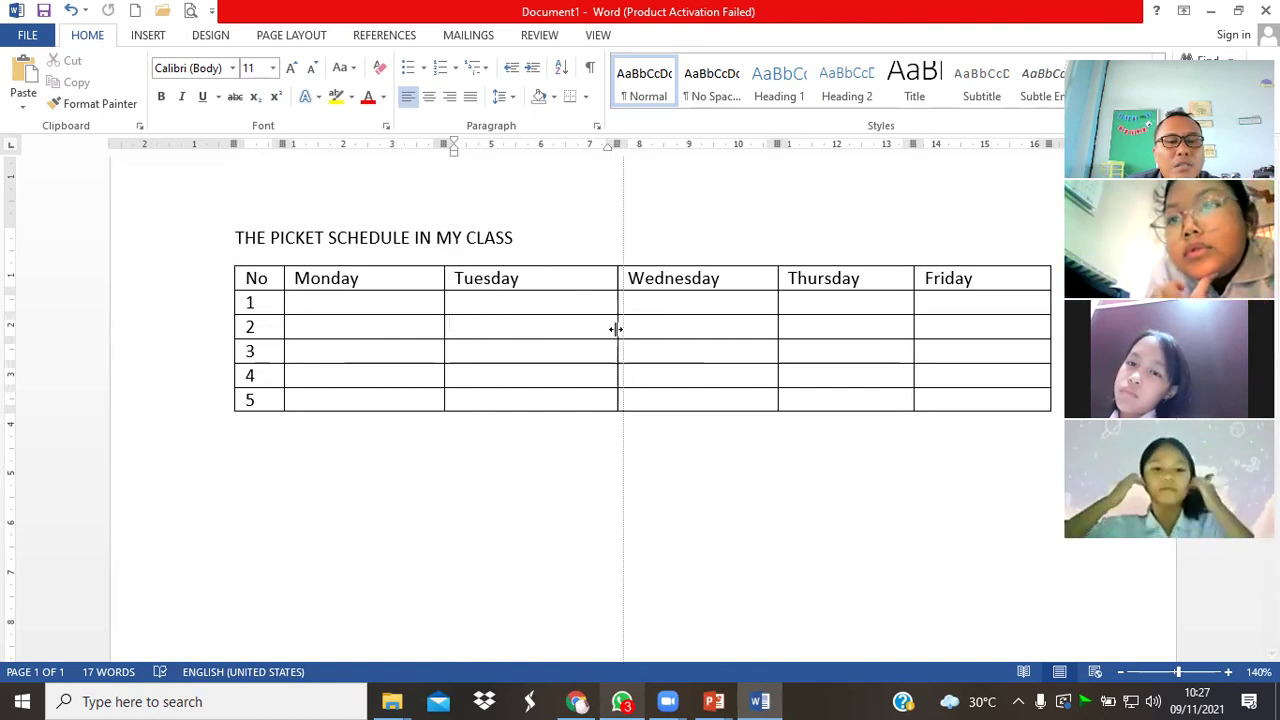
pyautogui.moveTo(777, 329); pyautogui.dragTo(754, 329)
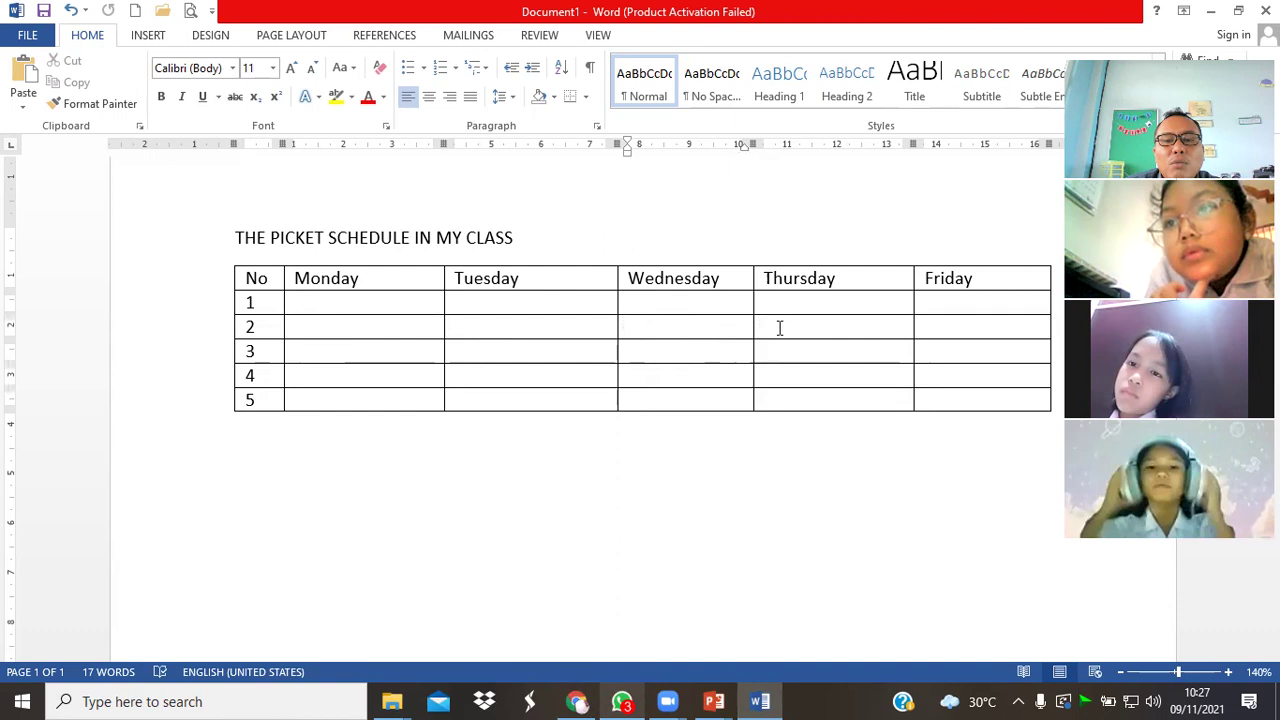
pyautogui.moveTo(913, 327); pyautogui.dragTo(902, 327)
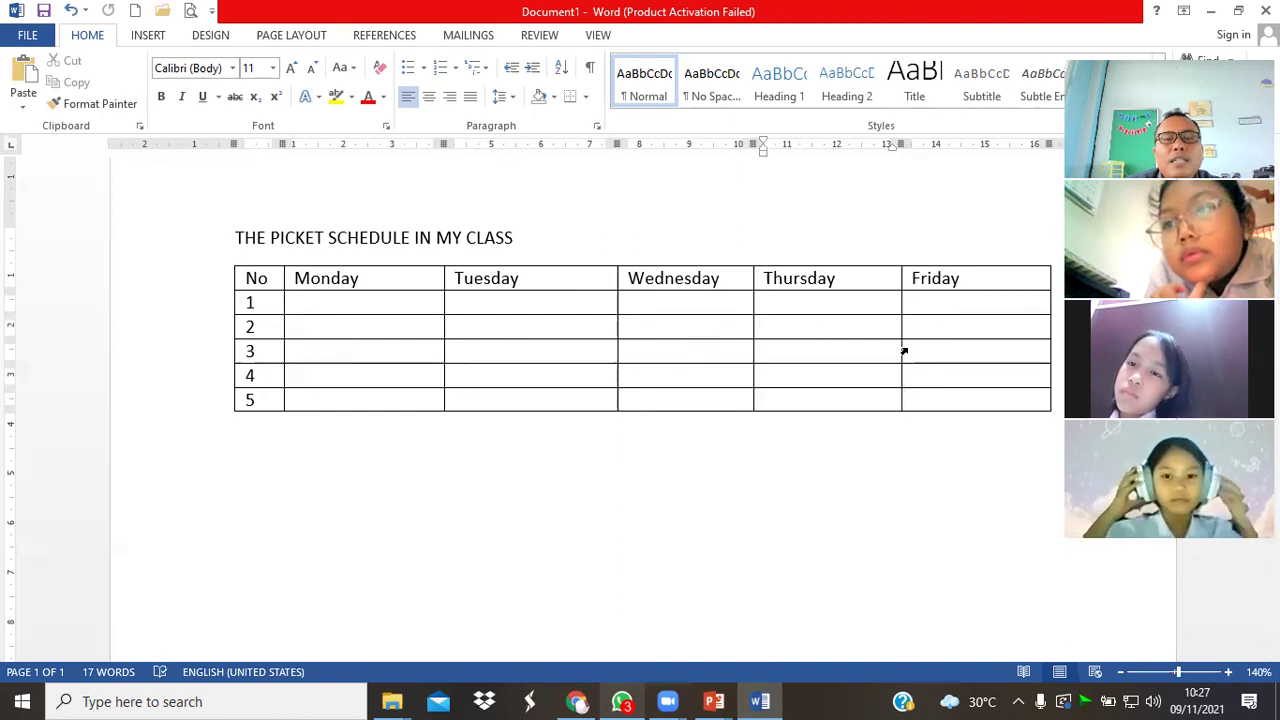
# Adjust the header row height, then show the example schedule slide 3 in PowerPoint.
pyautogui.click(414, 423)
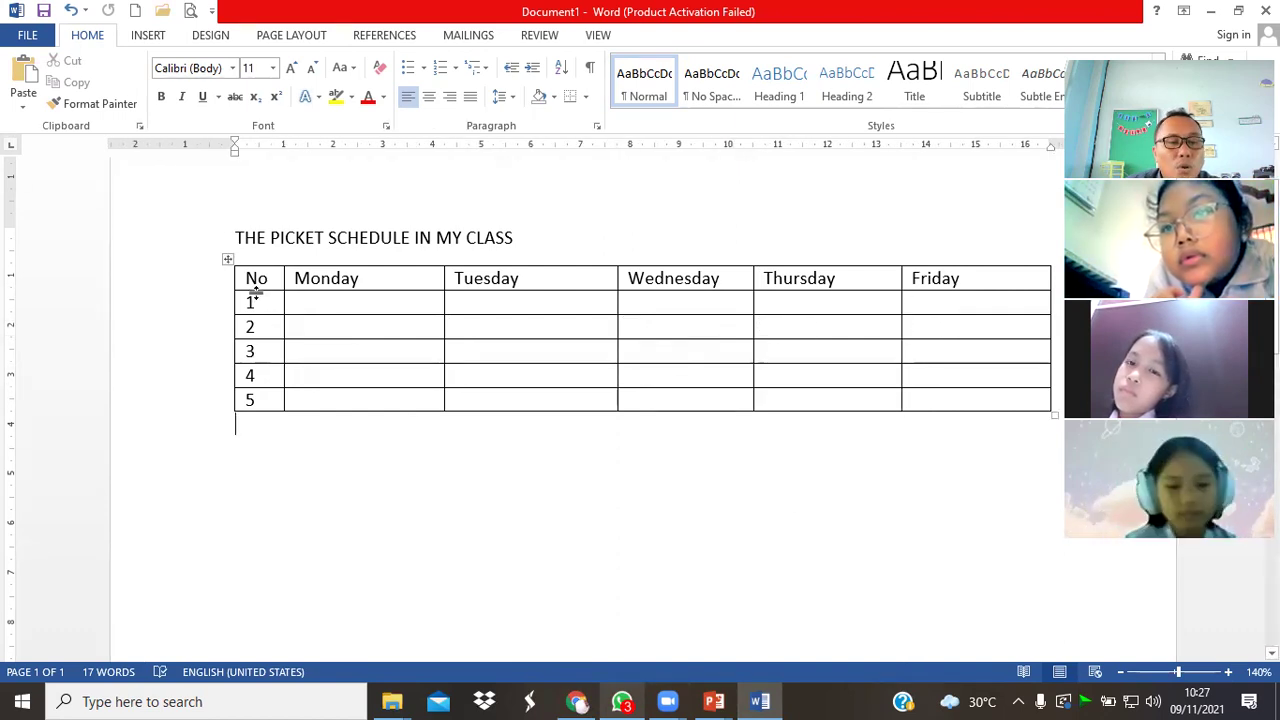
pyautogui.moveTo(257, 290); pyautogui.dragTo(258, 326)
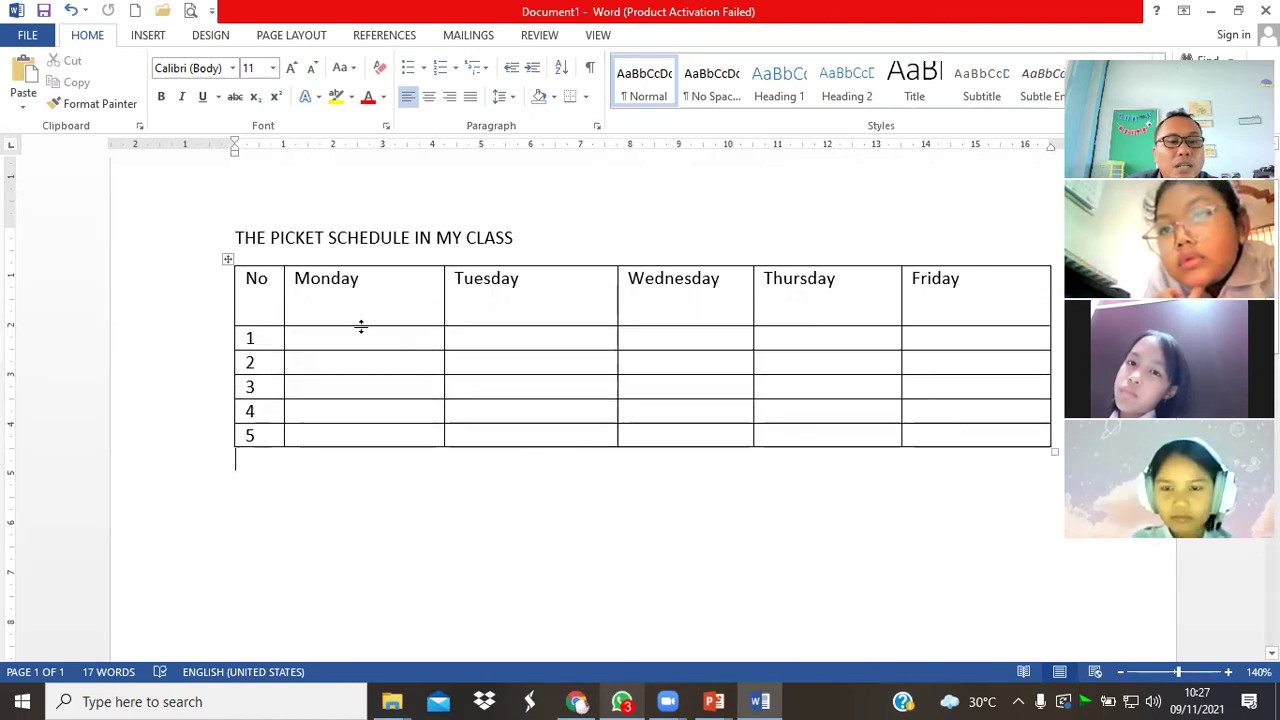
pyautogui.moveTo(360, 326); pyautogui.dragTo(359, 301)
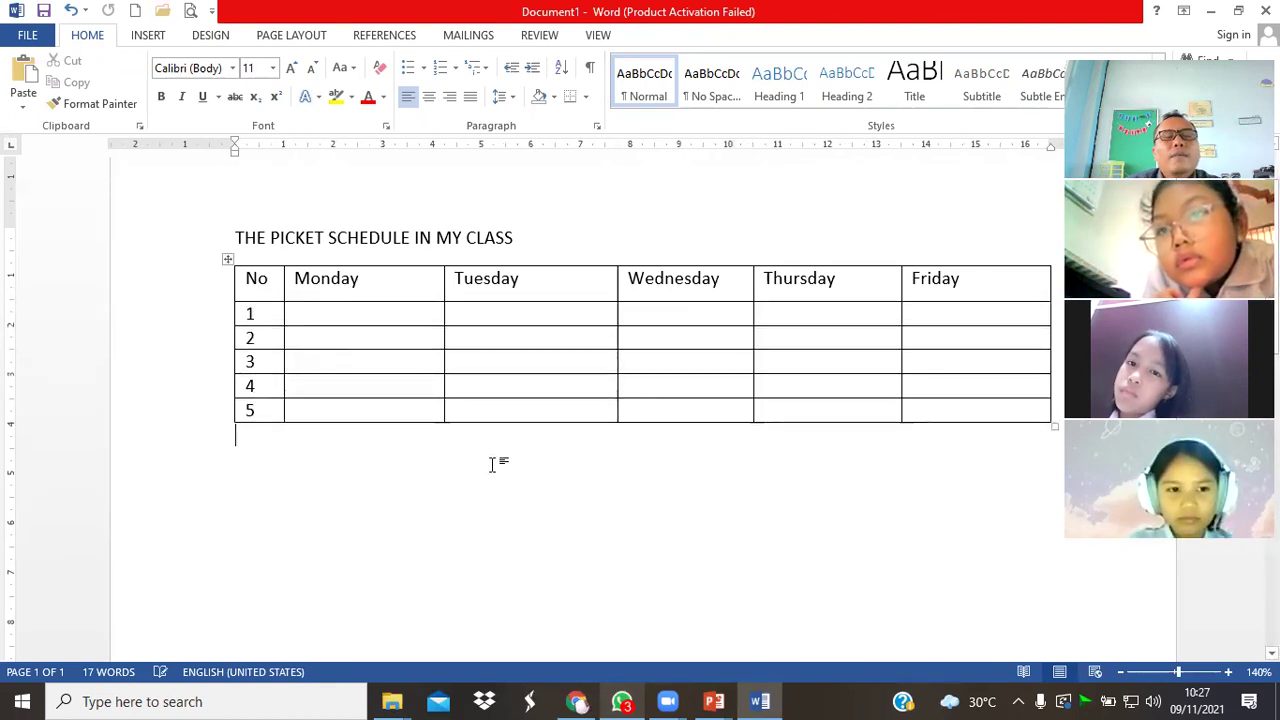
pyautogui.click(714, 701)
pyautogui.click(652, 635)
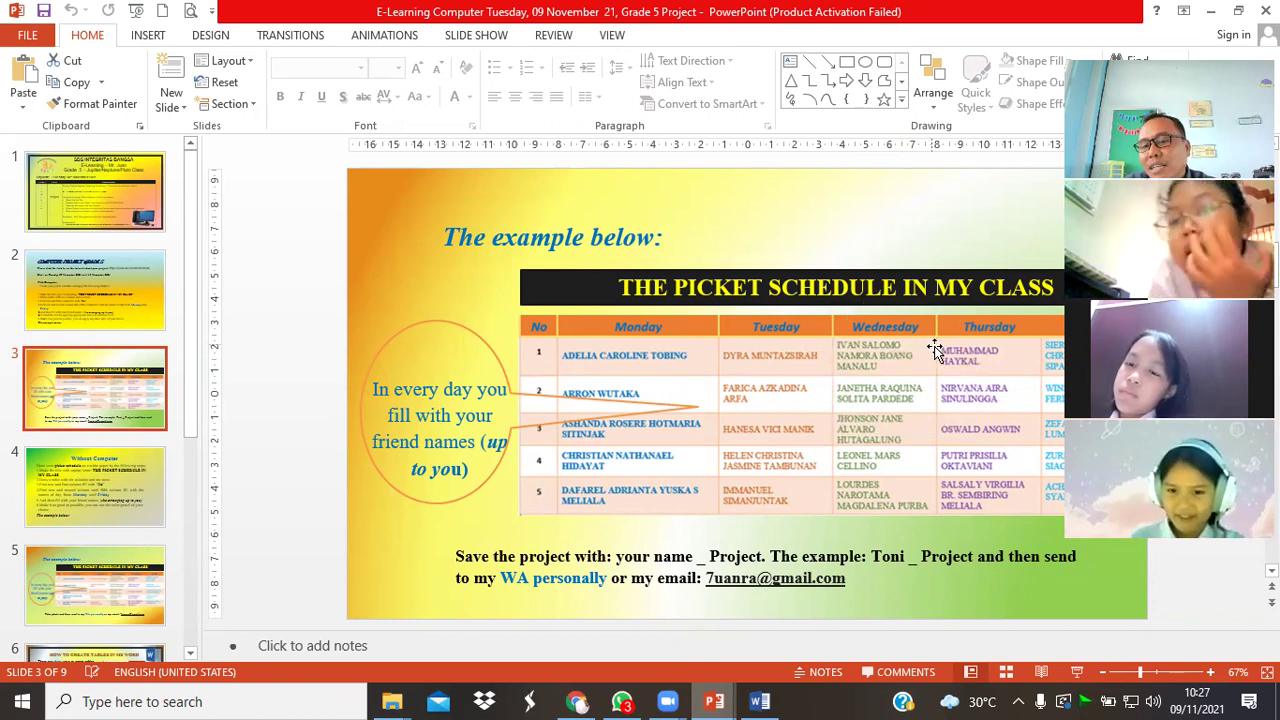
# Switch from PowerPoint back to Document1 in Word.
pyautogui.click(760, 701)
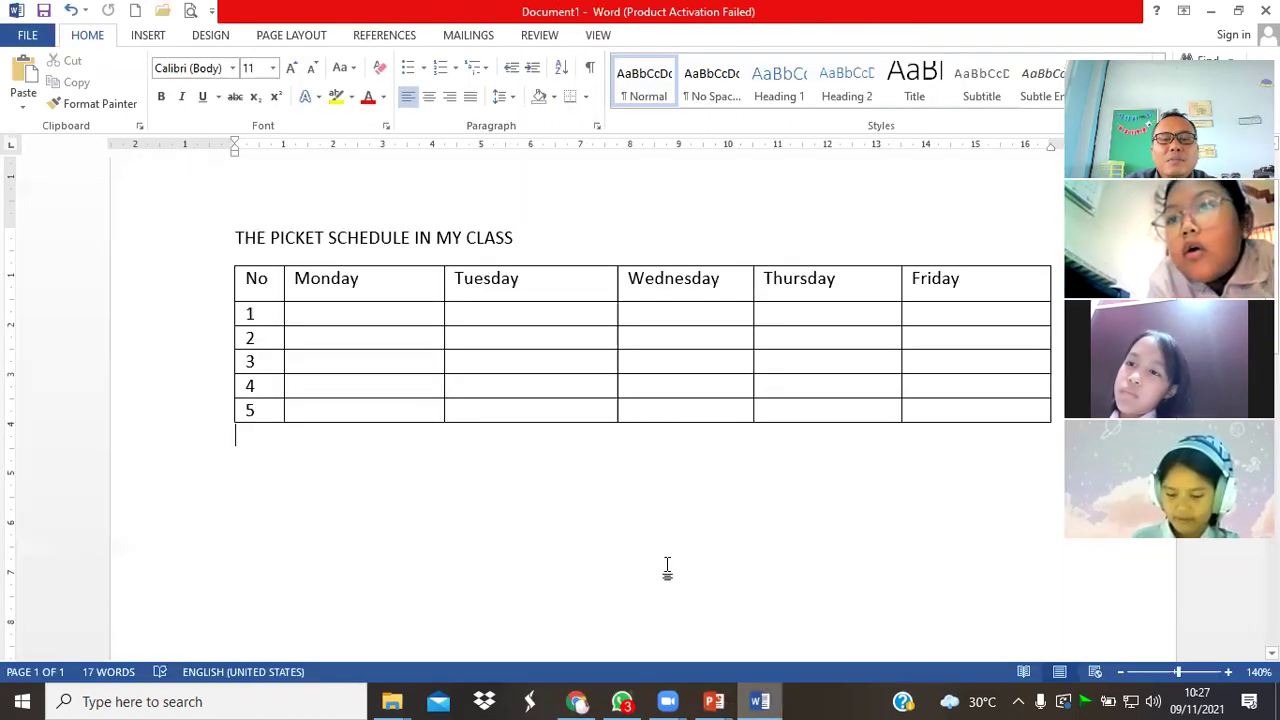
pyautogui.click(578, 311)
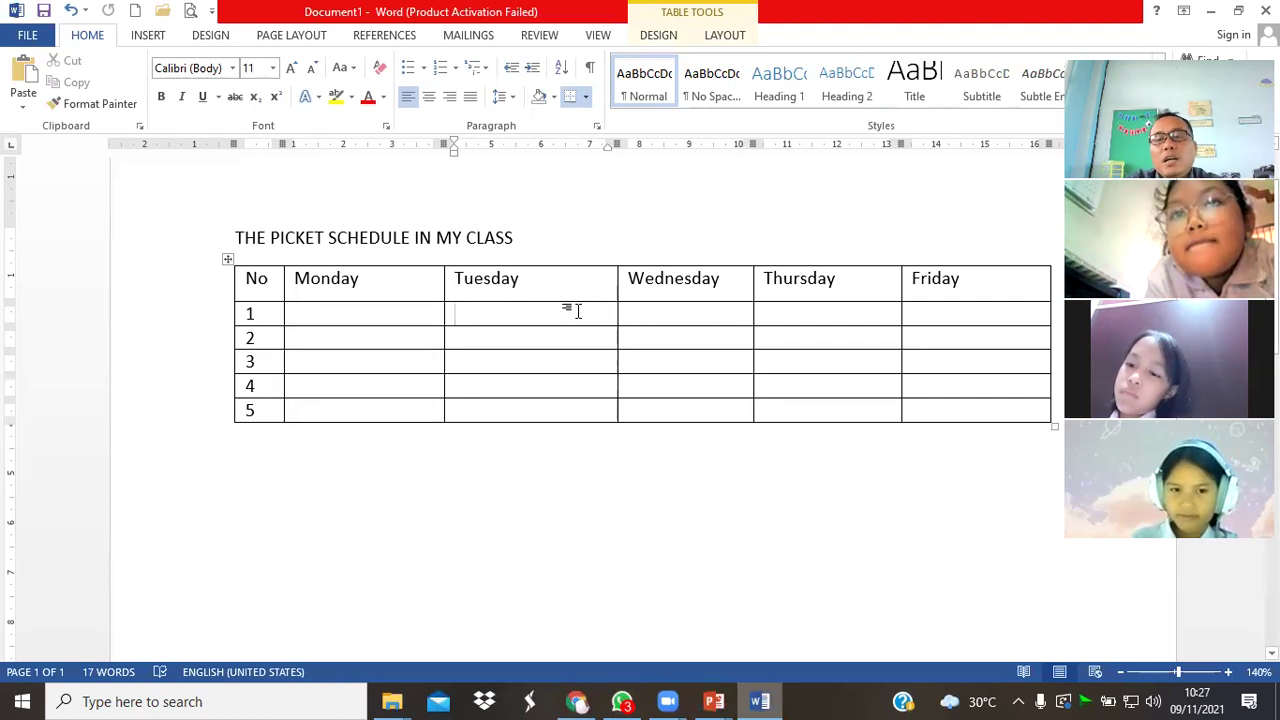
pyautogui.write('ke')
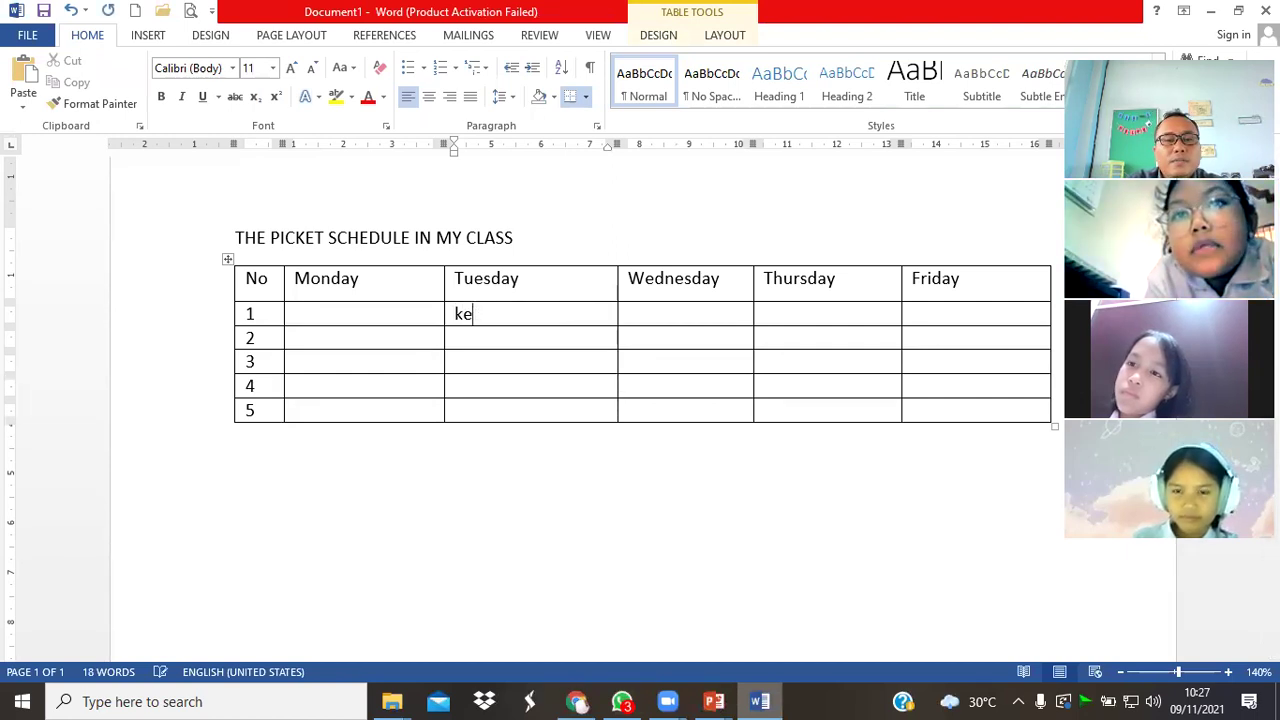
pyautogui.write('h damanik')
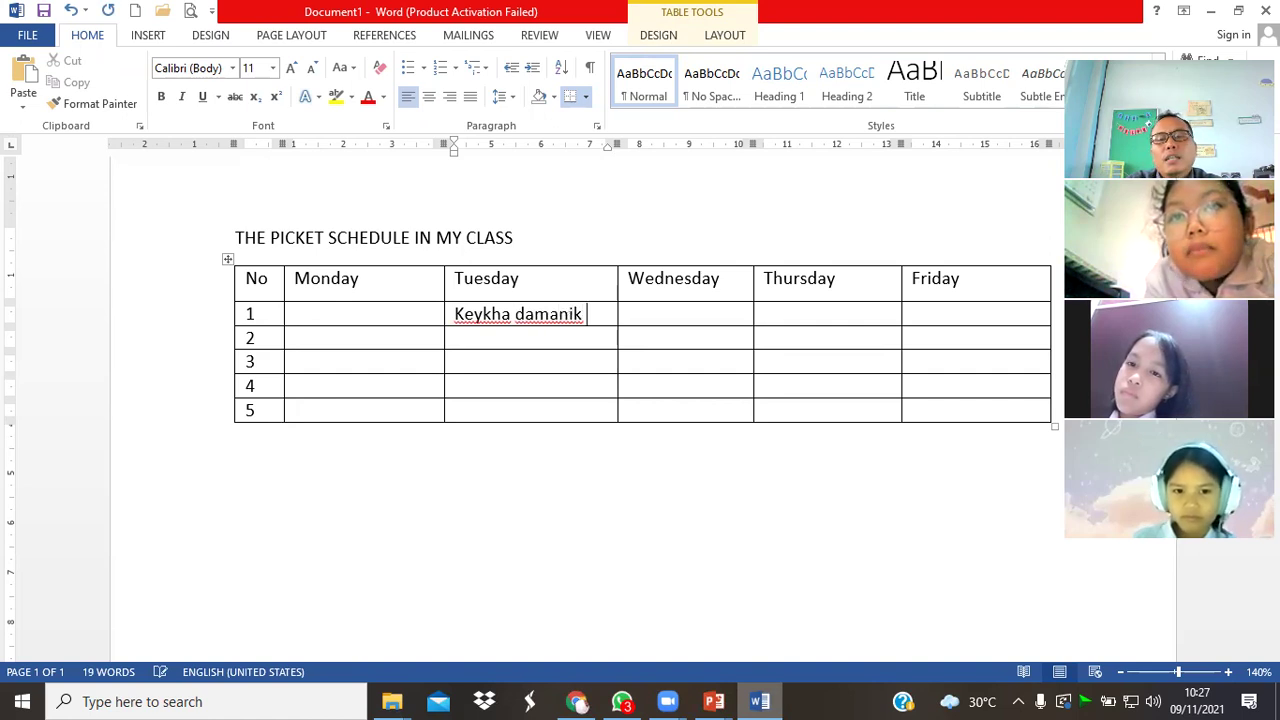
pyautogui.write(' dan ')
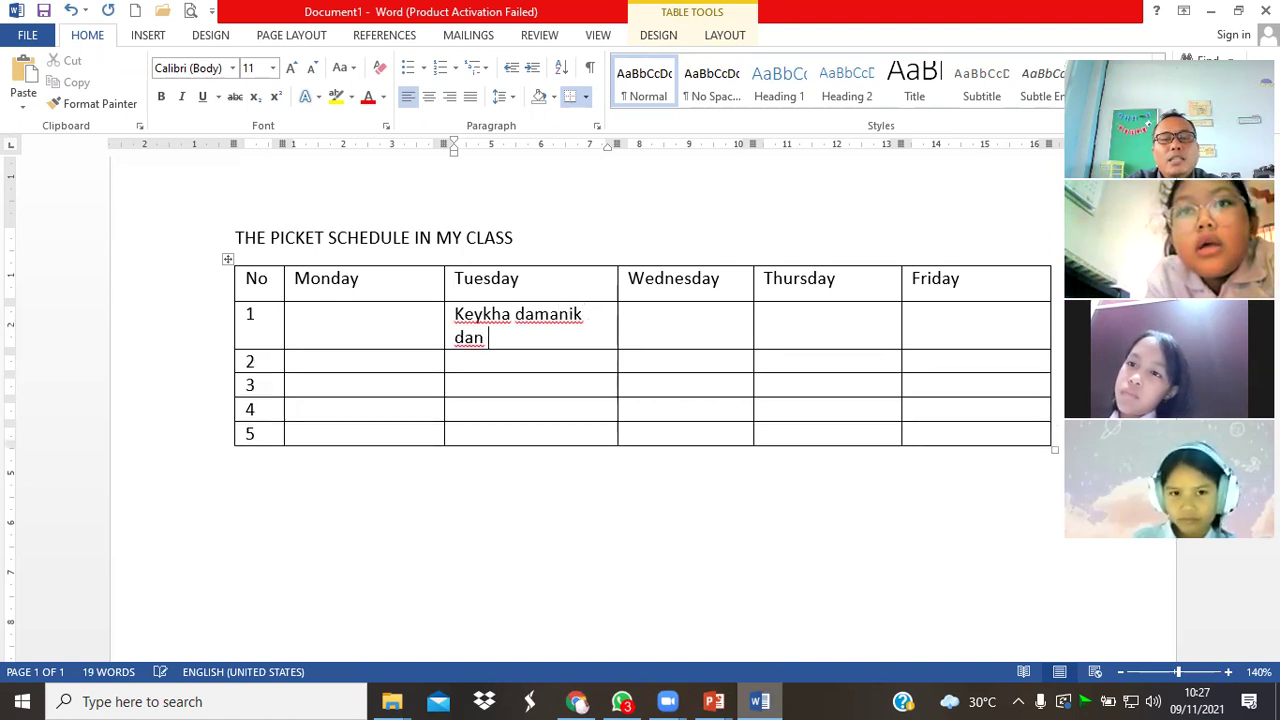
pyautogui.write('ita')
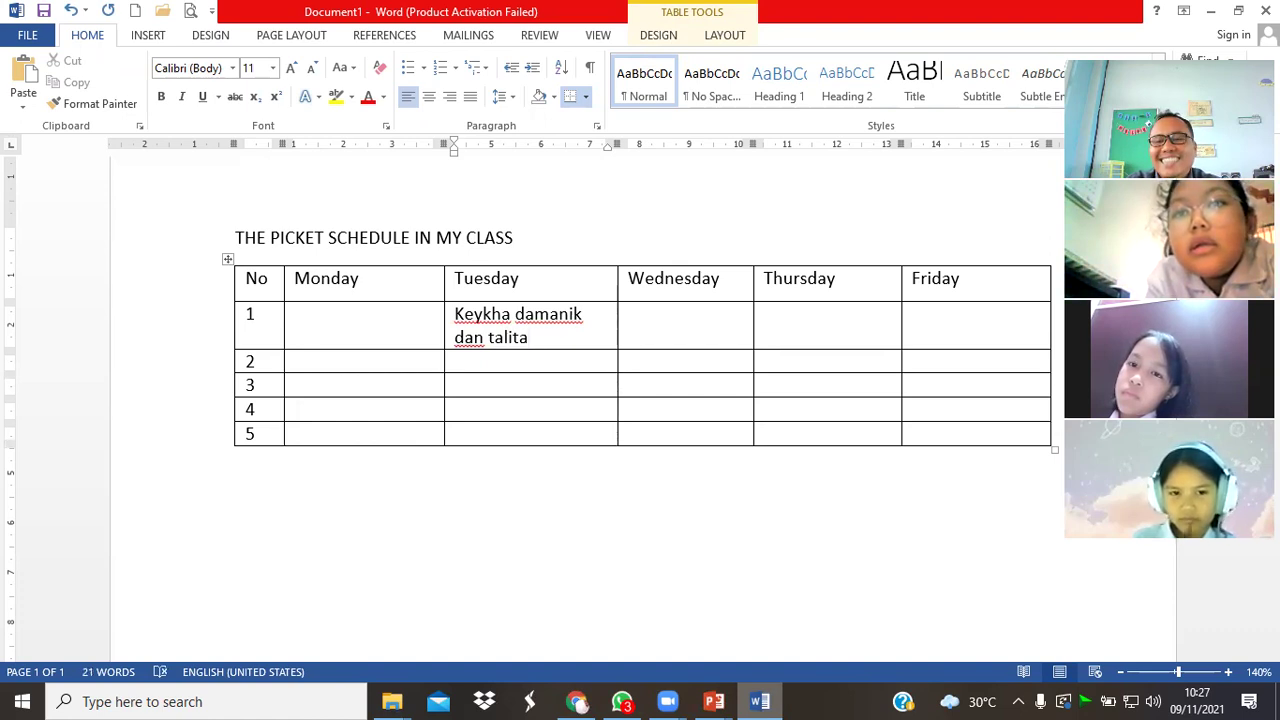
pyautogui.write(' kh')
pyautogui.press('BackSpace')
pyautogui.press('BackSpace')
pyautogui.write('akhi')
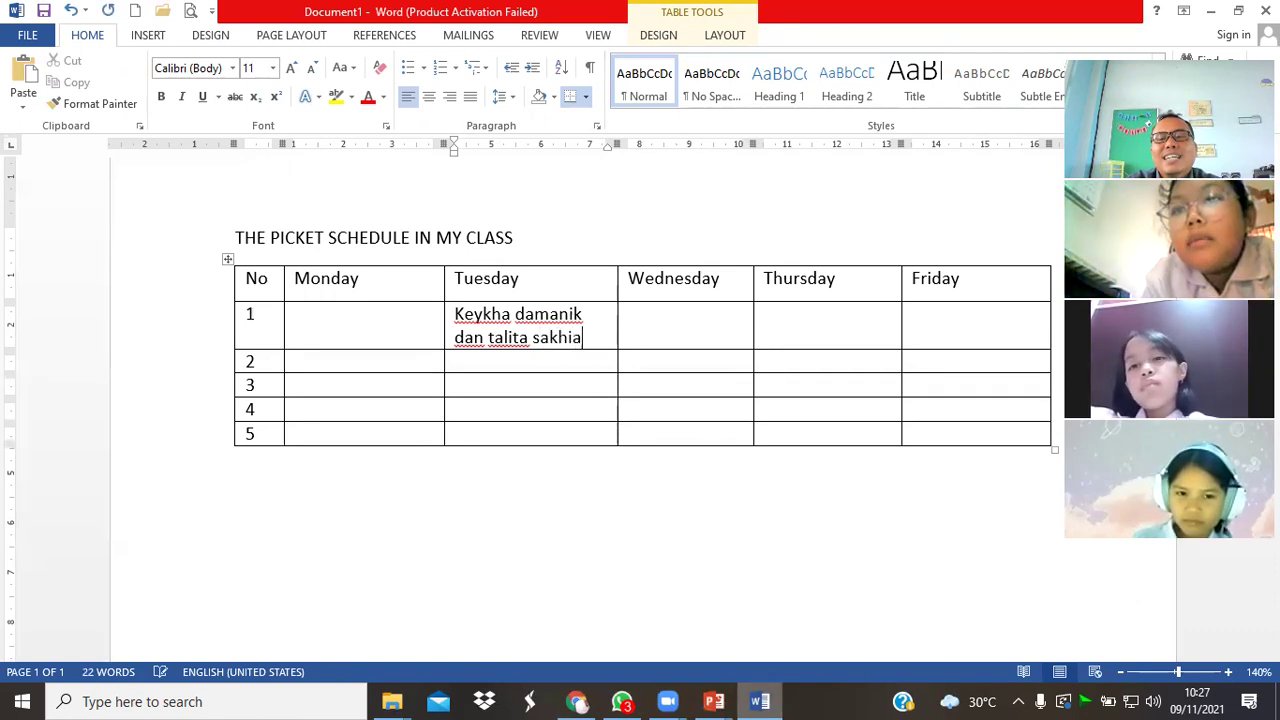
pyautogui.press('BackSpace')
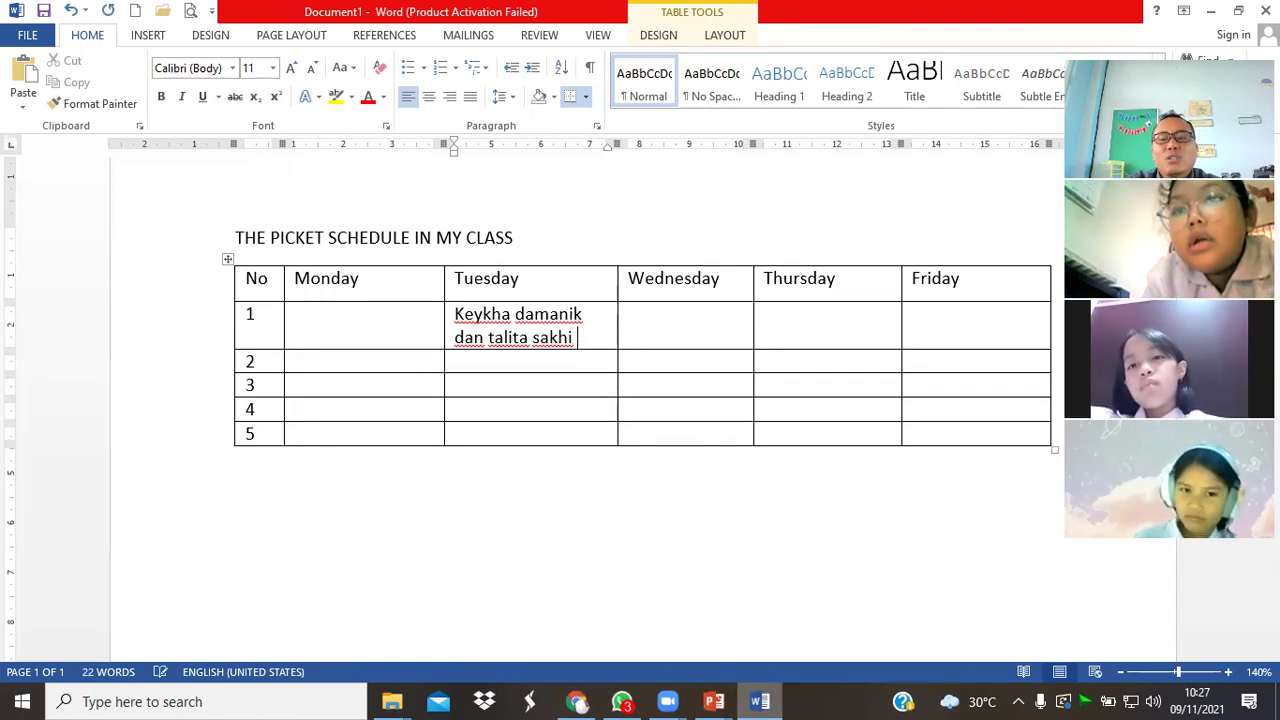
pyautogui.write('nabila')
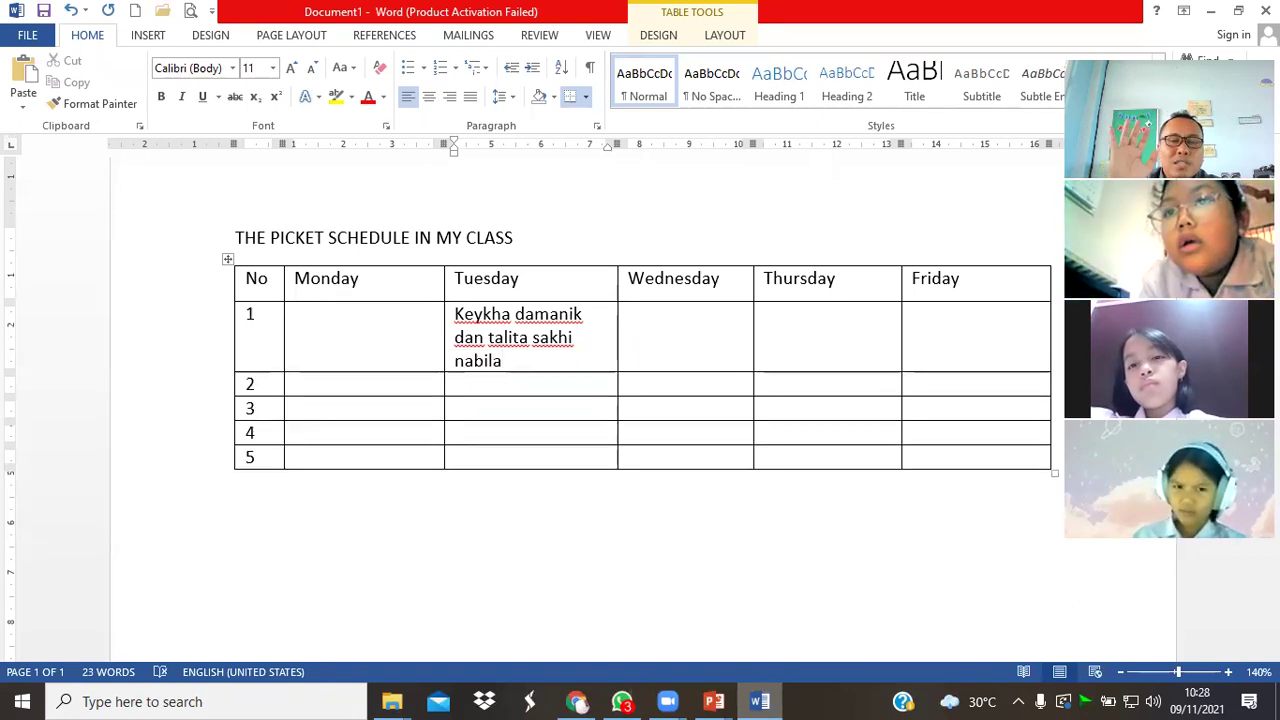
pyautogui.press('BackSpace')
pyautogui.press('BackSpace')
pyautogui.press('BackSpace')
pyautogui.press('BackSpace')
pyautogui.press('BackSpace')
pyautogui.press('BackSpace')
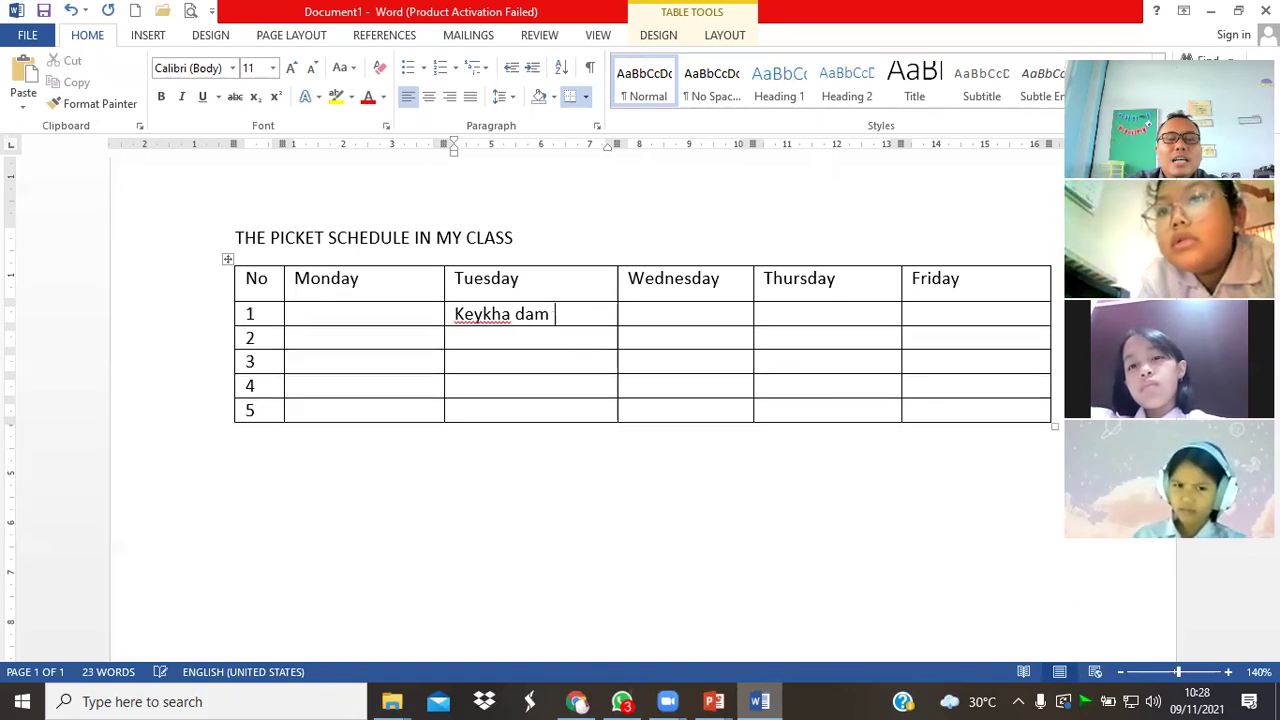
pyautogui.press('BackSpace')
pyautogui.press('BackSpace')
pyautogui.press('BackSpace')
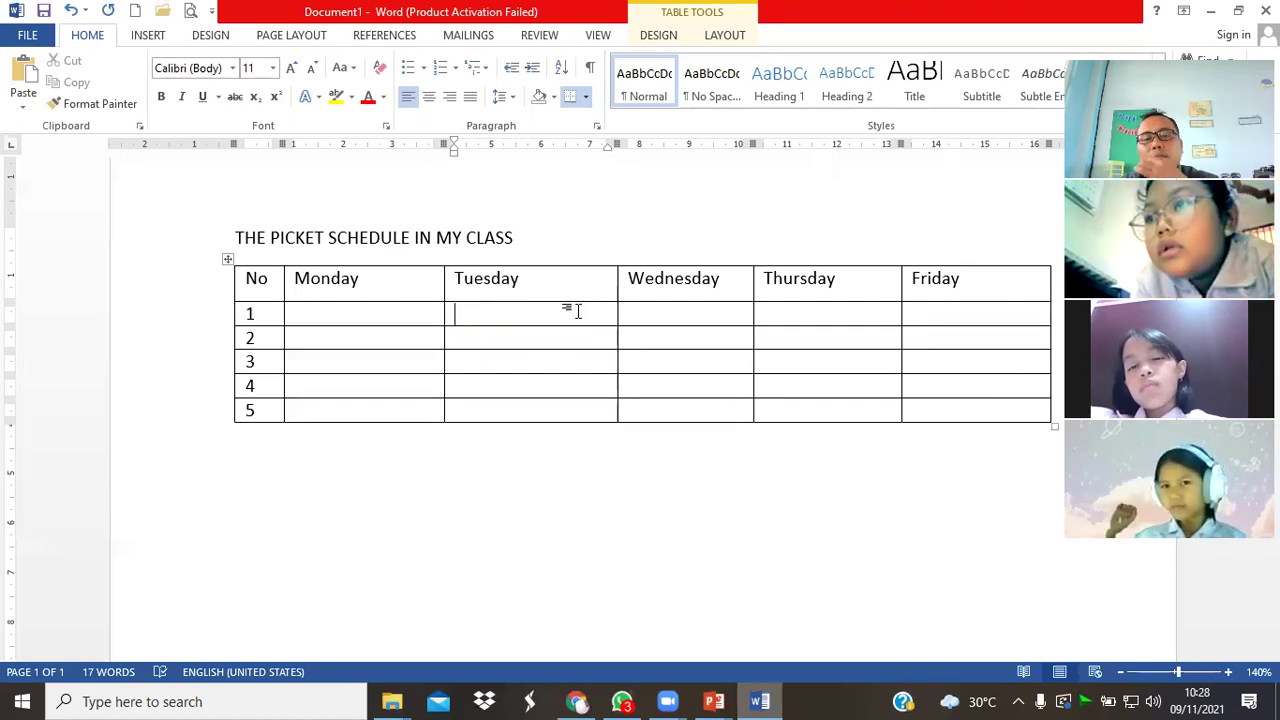
# Enter a student's name in each Monday cell of rows 1 through 5.
pyautogui.click(506, 384)
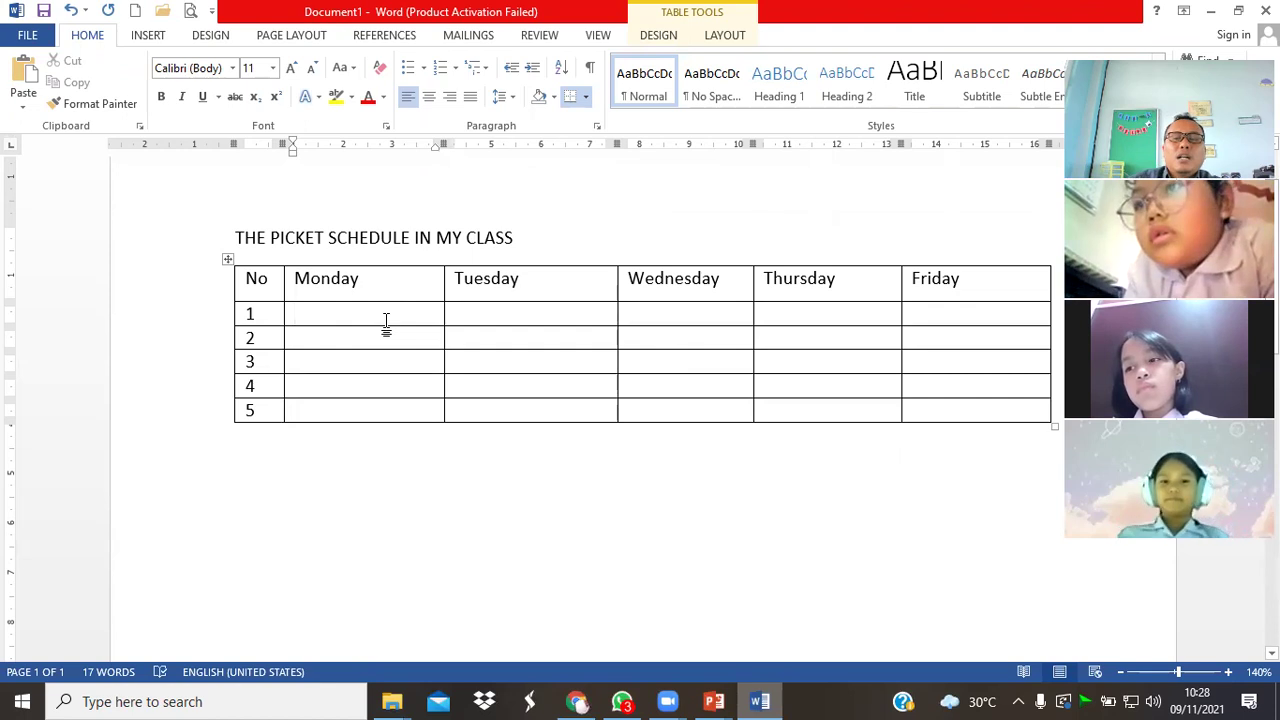
pyautogui.write('keyh')
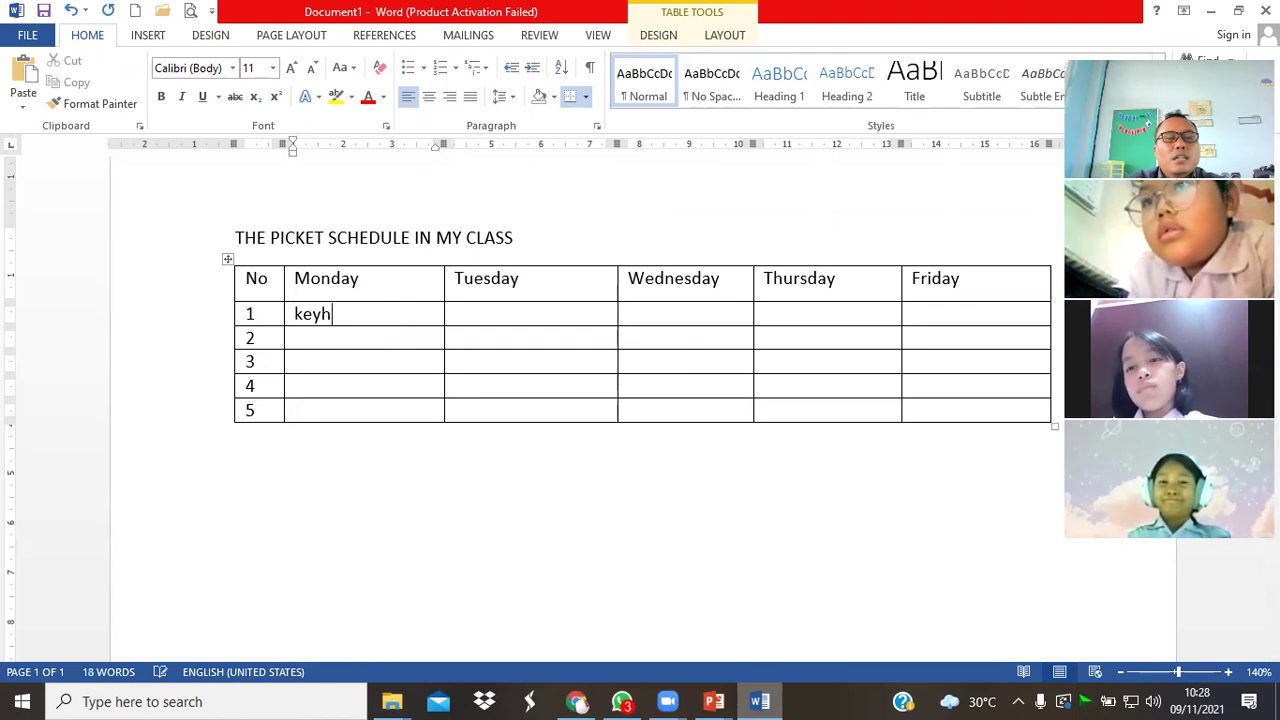
pyautogui.press('BackSpace')
pyautogui.write('kha')
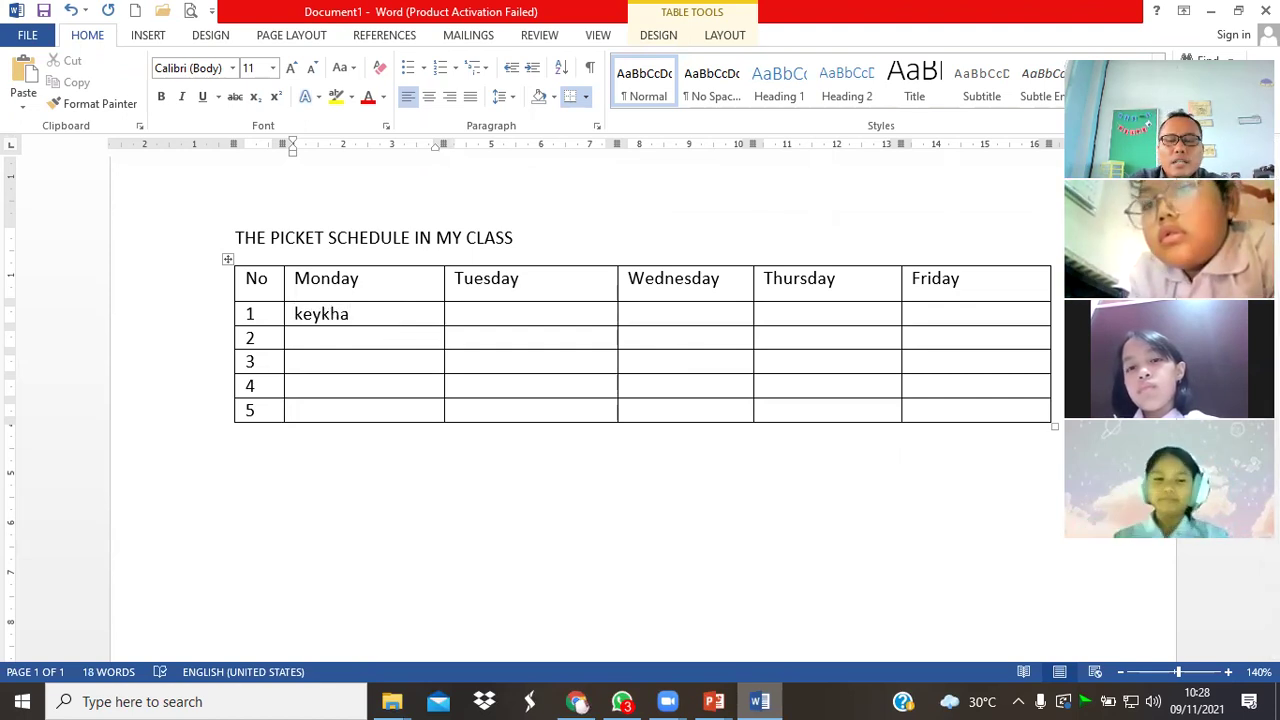
pyautogui.press('Down')
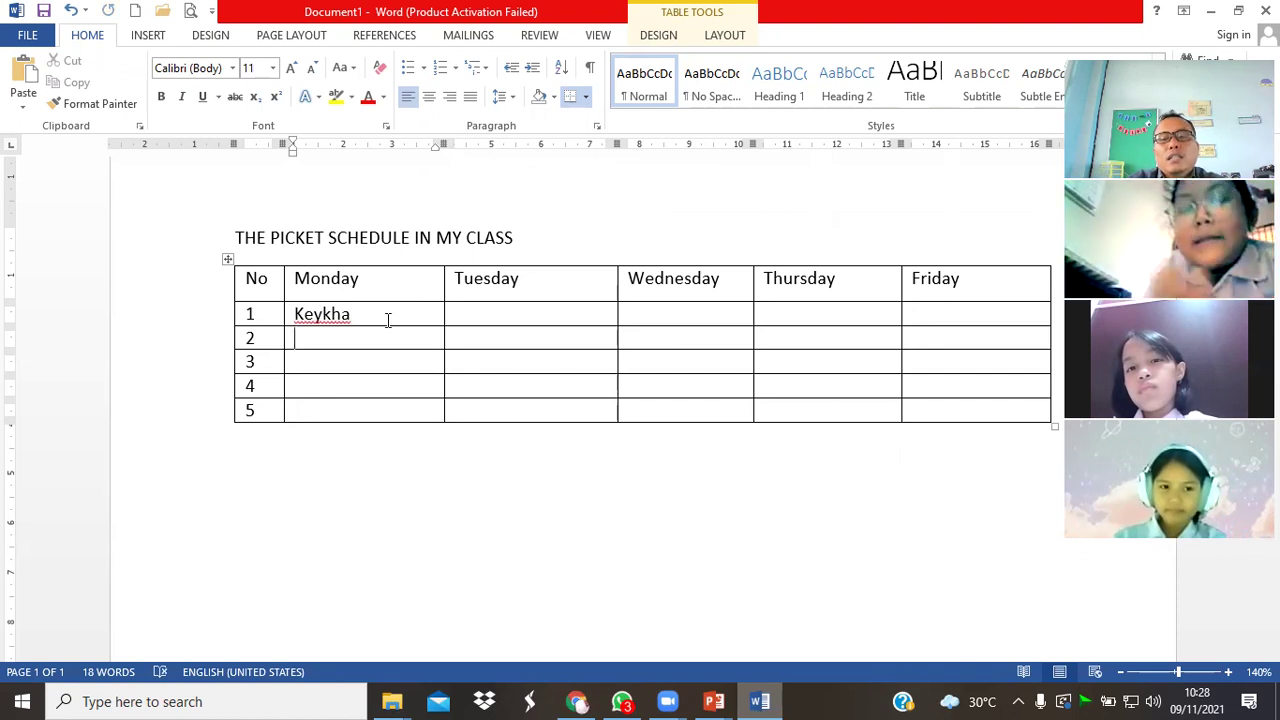
pyautogui.write('talita')
pyautogui.press('Down')
pyautogui.write('nur')
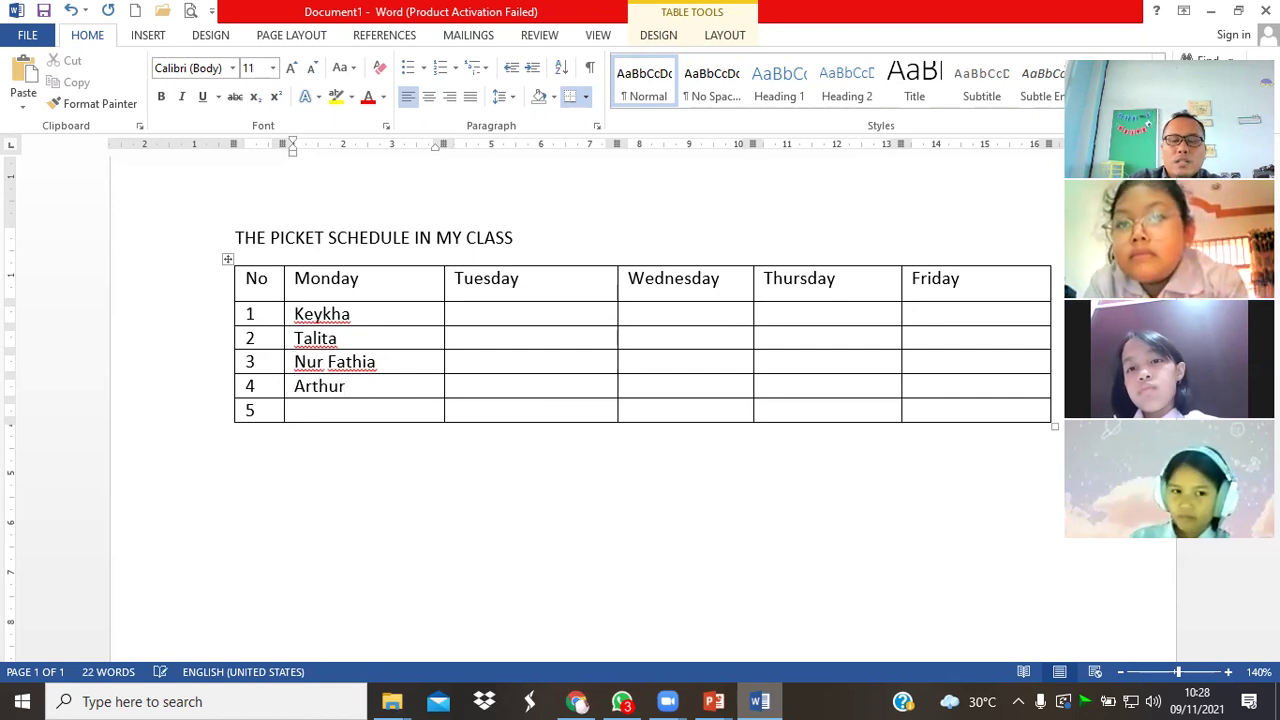
pyautogui.write('Gilbert')
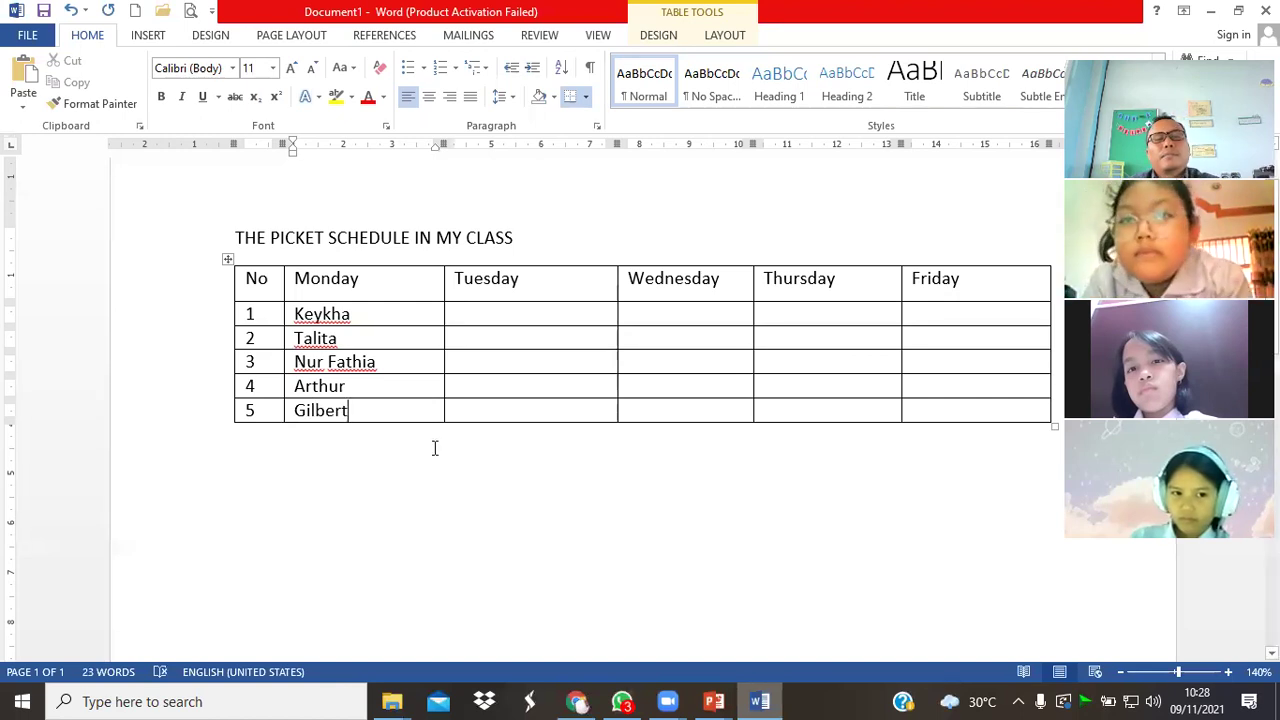
pyautogui.click(437, 476)
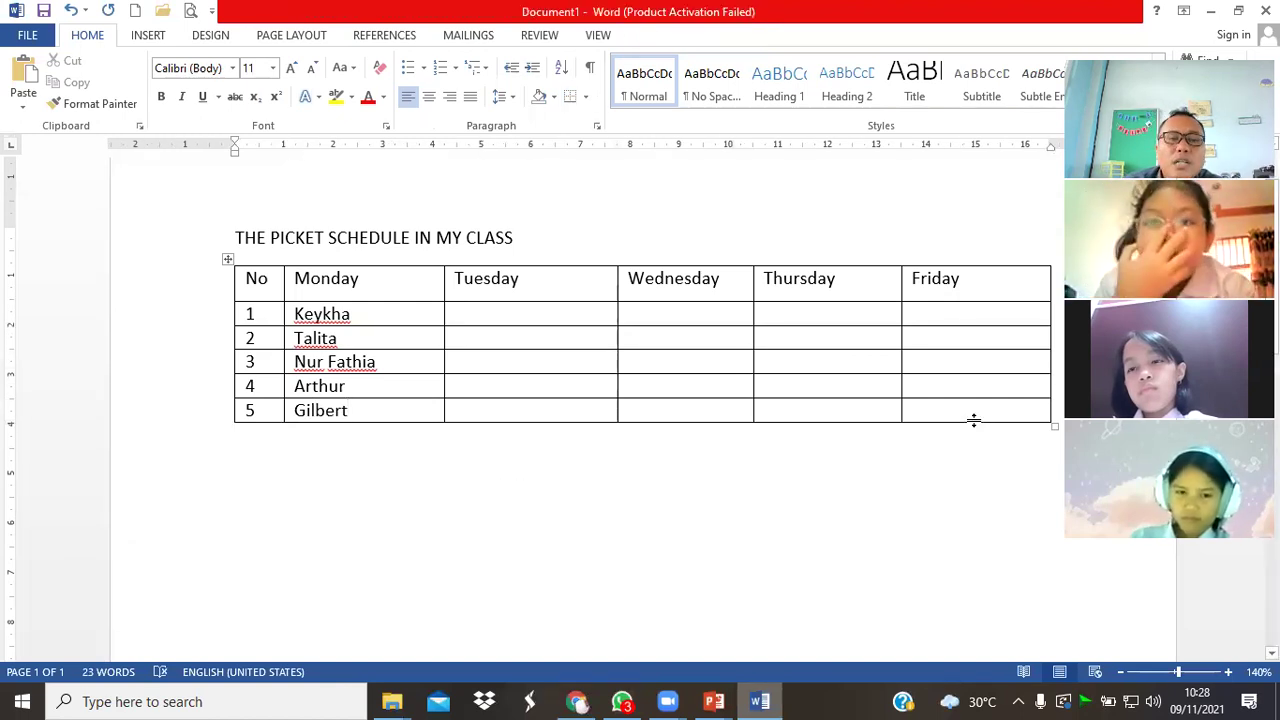
# Copy the Monday names and paste them into the Tuesday, Wednesday, Thursday and Friday columns.
pyautogui.moveTo(297, 314); pyautogui.dragTo(393, 420)
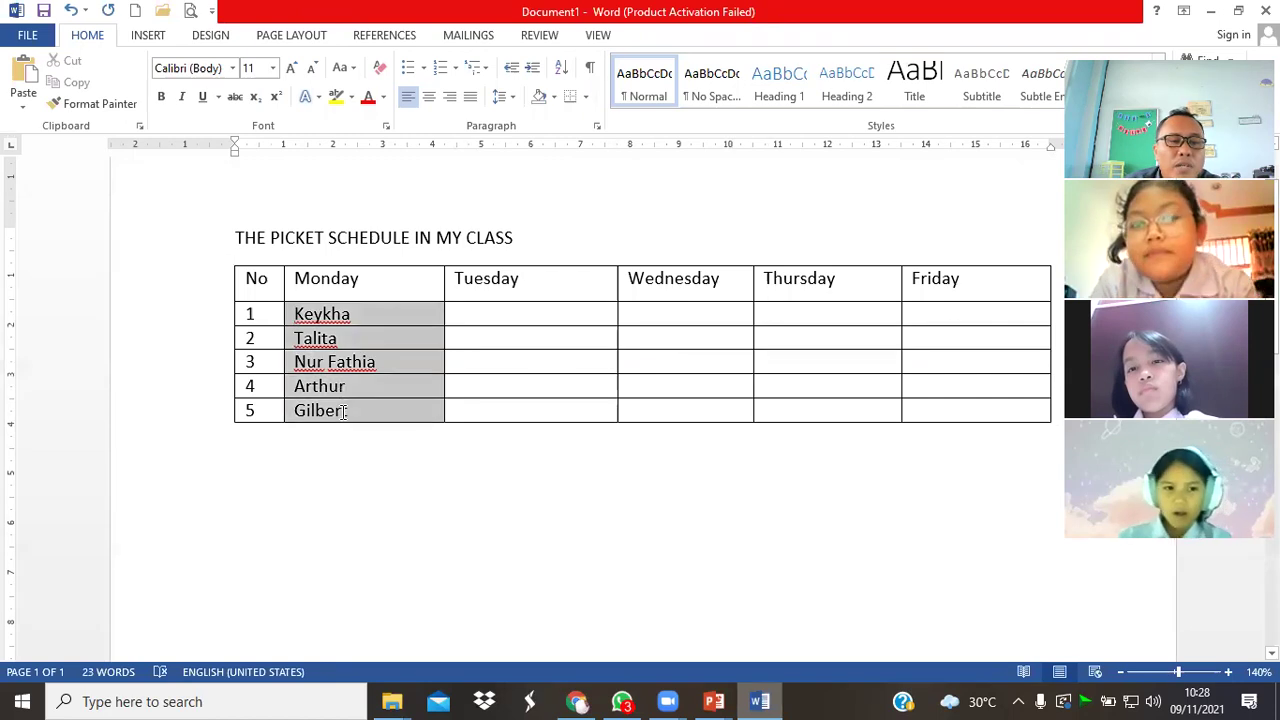
pyautogui.hotkey('ctrl', 'c')
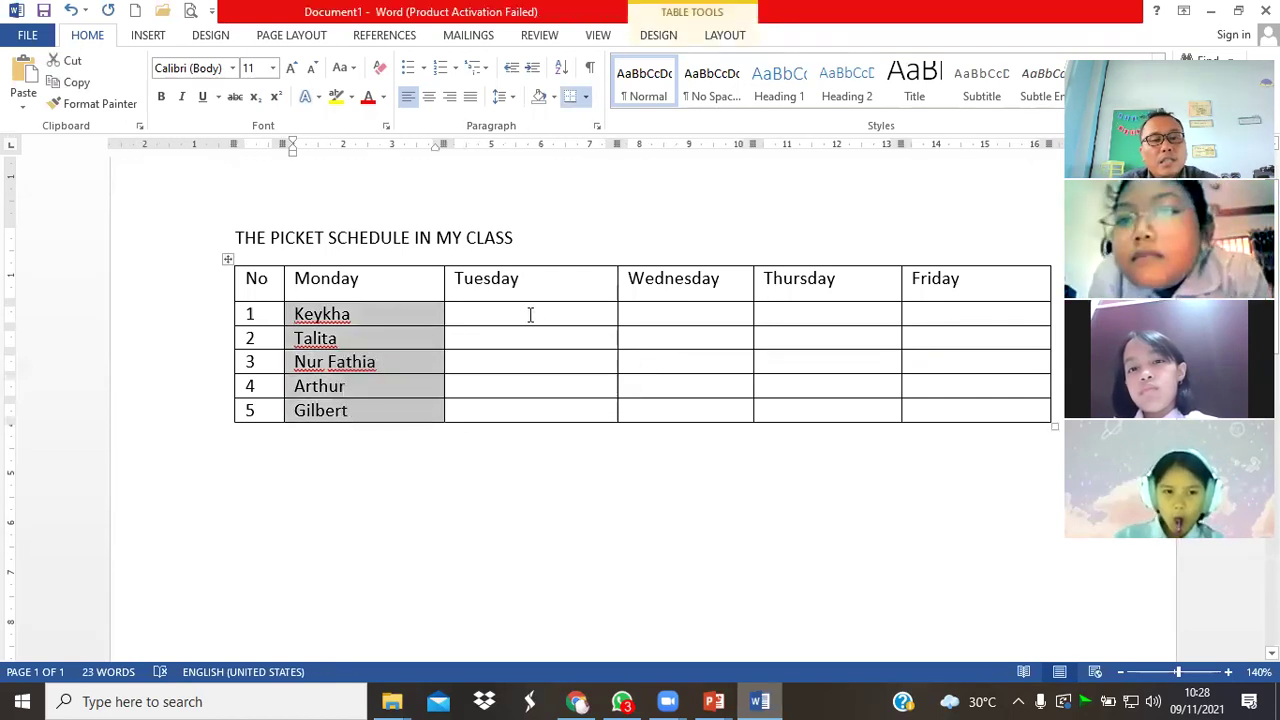
pyautogui.click(529, 314)
pyautogui.hotkey('ctrl', 'v')
pyautogui.click(664, 318)
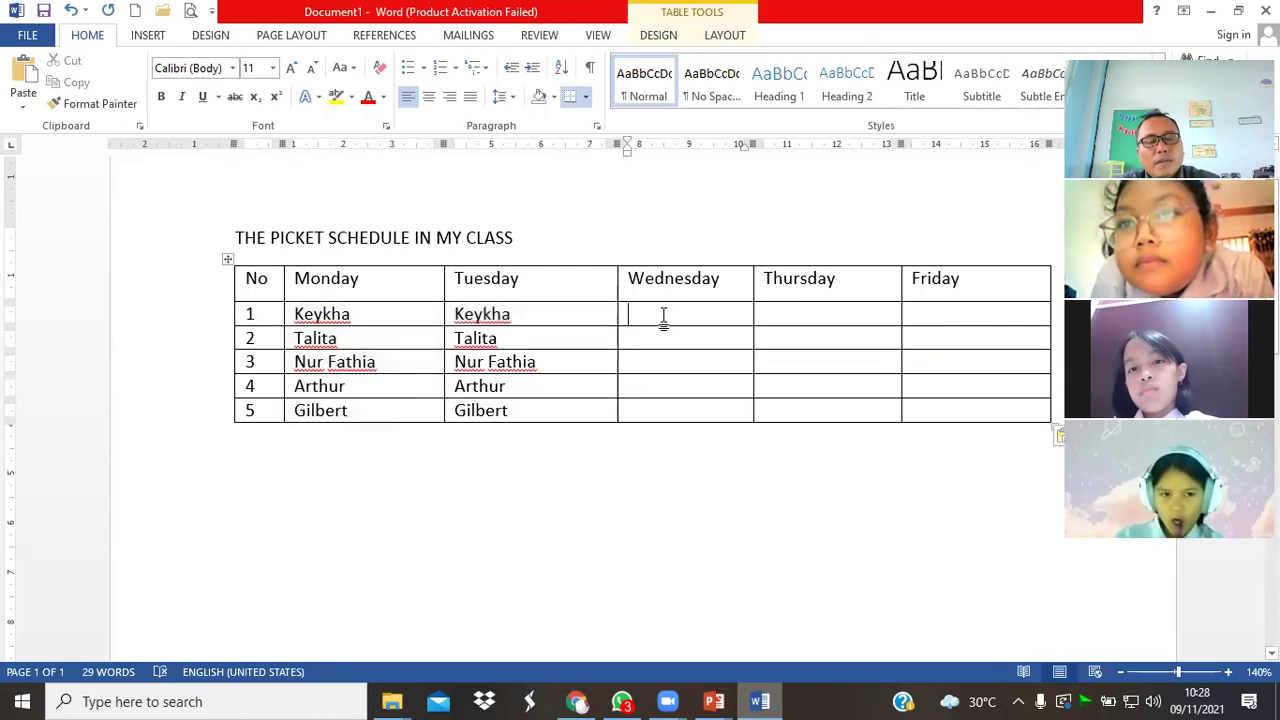
pyautogui.hotkey('ctrl', 'v')
pyautogui.click(783, 308)
pyautogui.hotkey('ctrl', 'v')
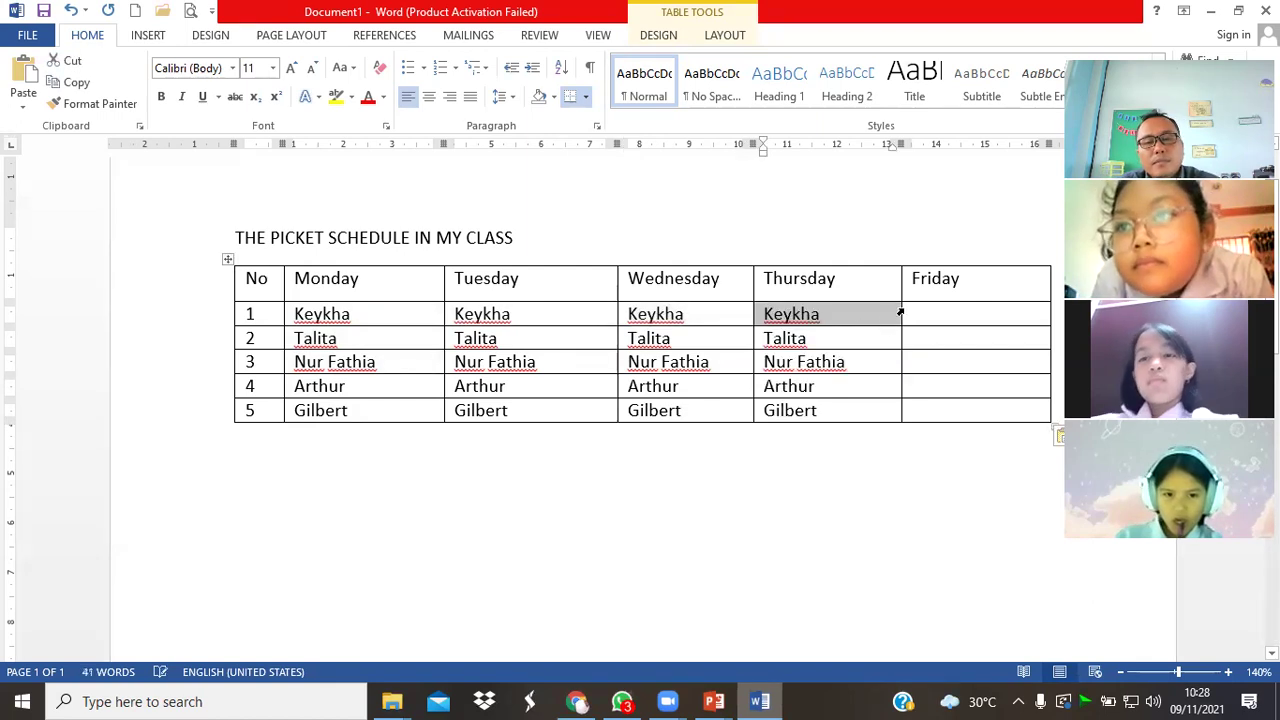
pyautogui.click(912, 316)
pyautogui.hotkey('ctrl', 'v')
pyautogui.click(870, 468)
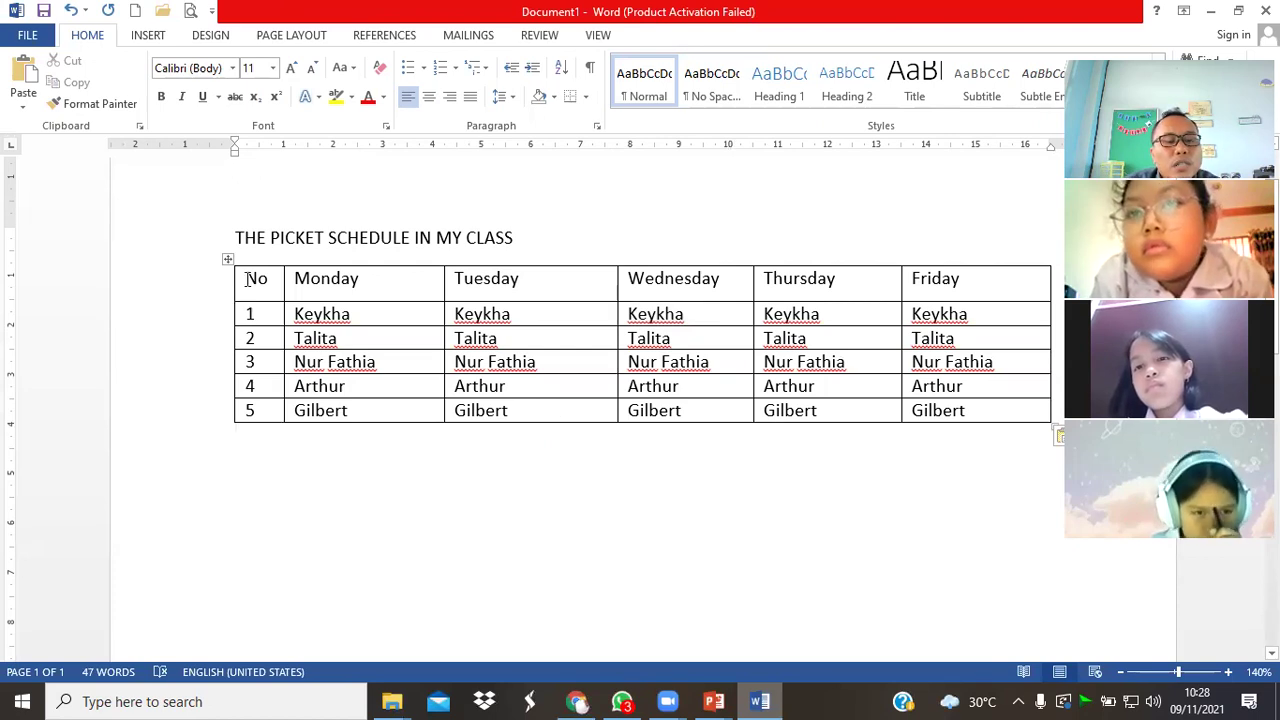
# Select the header row from No to Friday and centre its labels.
pyautogui.moveTo(250, 279); pyautogui.dragTo(312, 287)
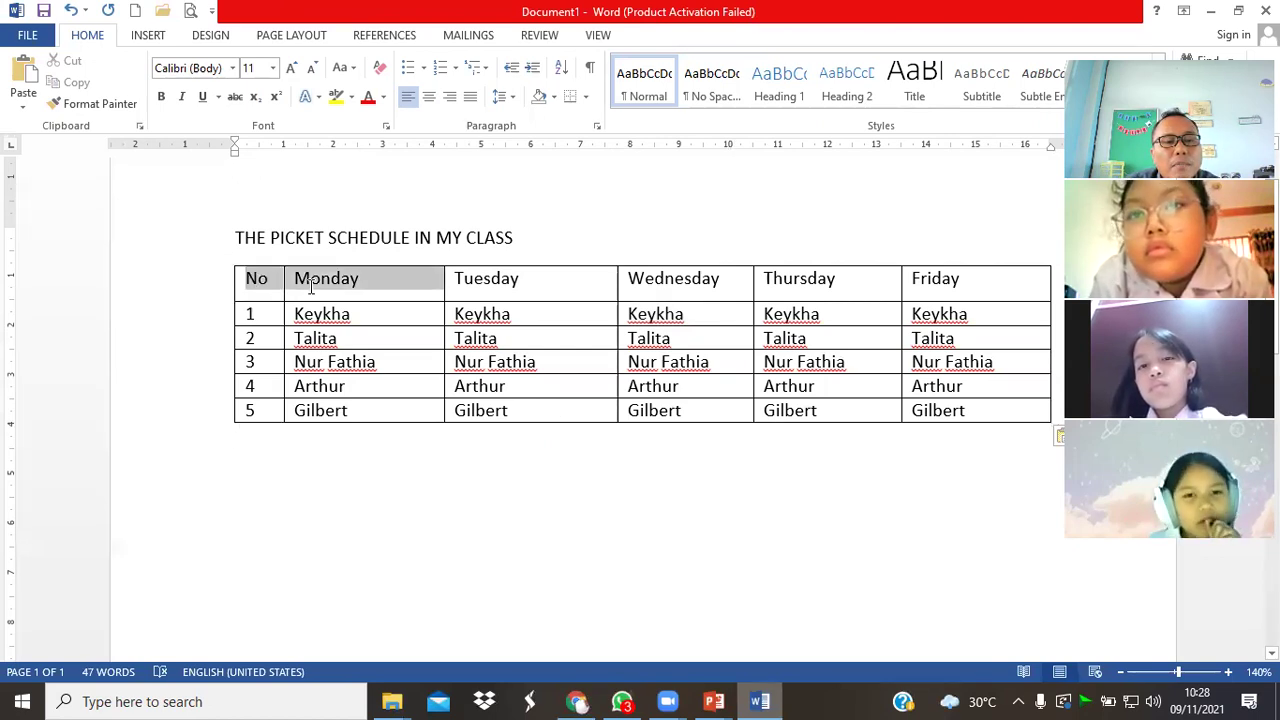
pyautogui.moveTo(430, 287); pyautogui.dragTo(965, 292)
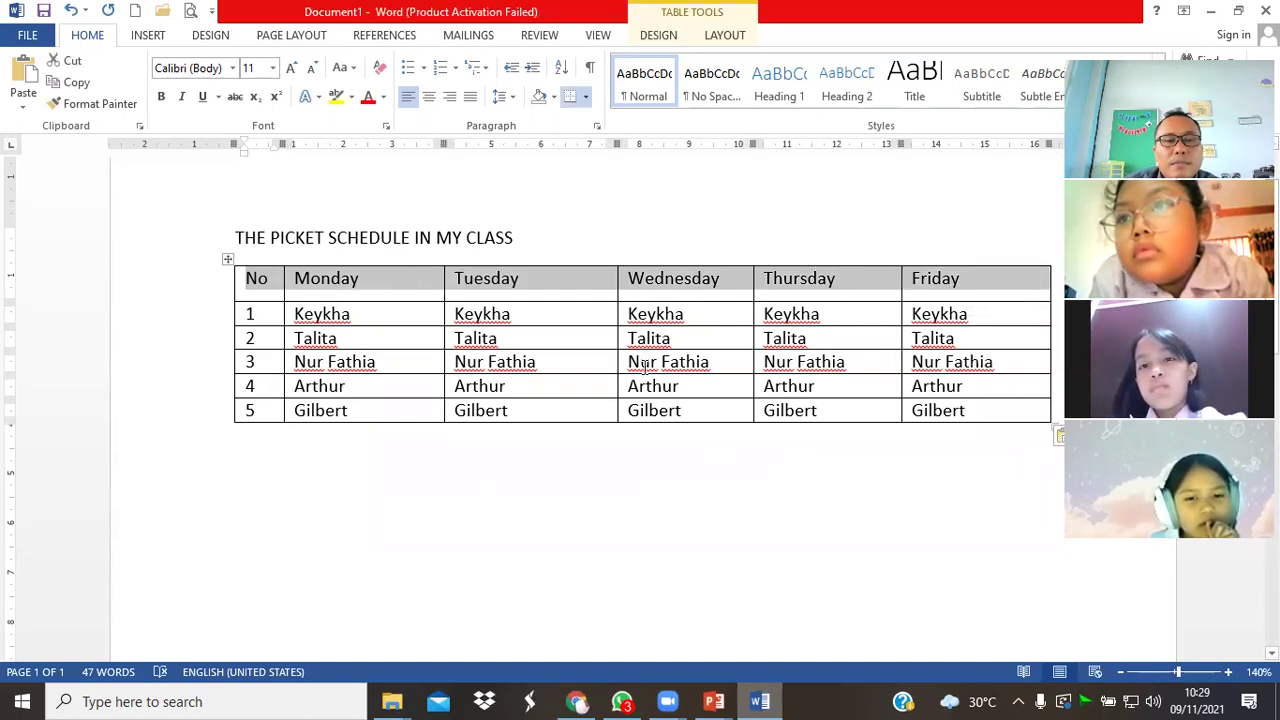
pyautogui.click(427, 103)
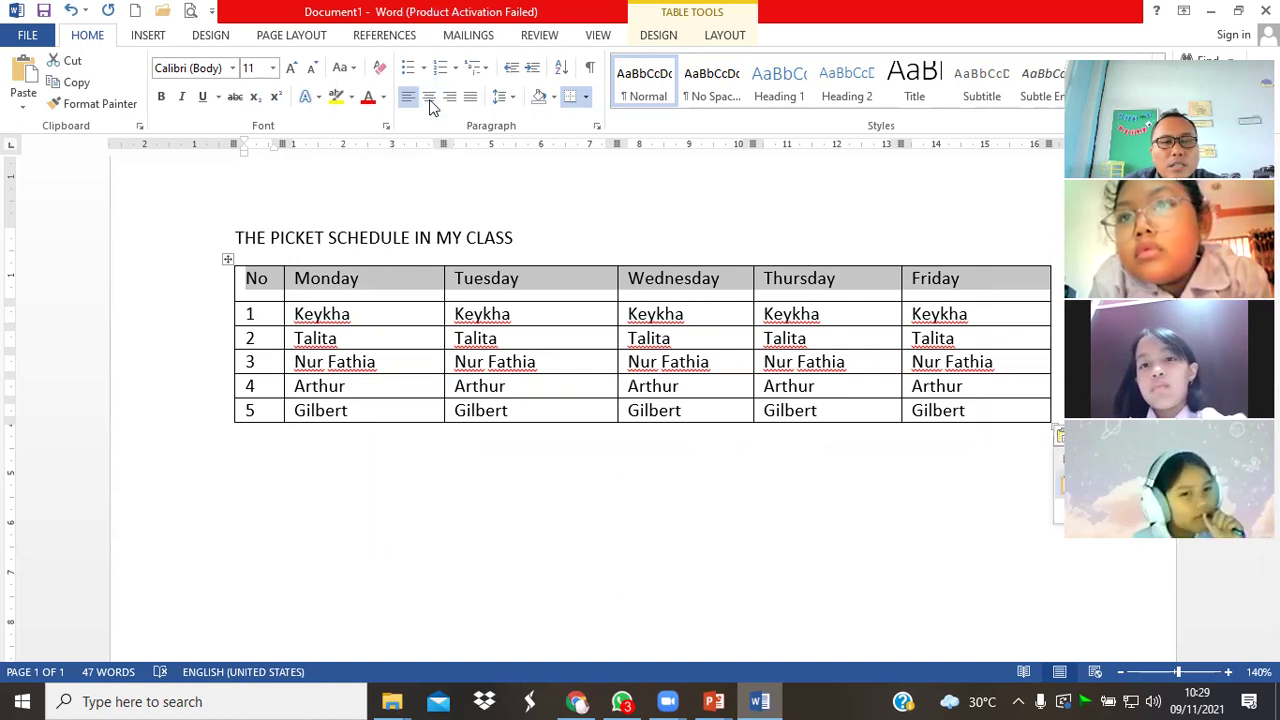
pyautogui.click(430, 105)
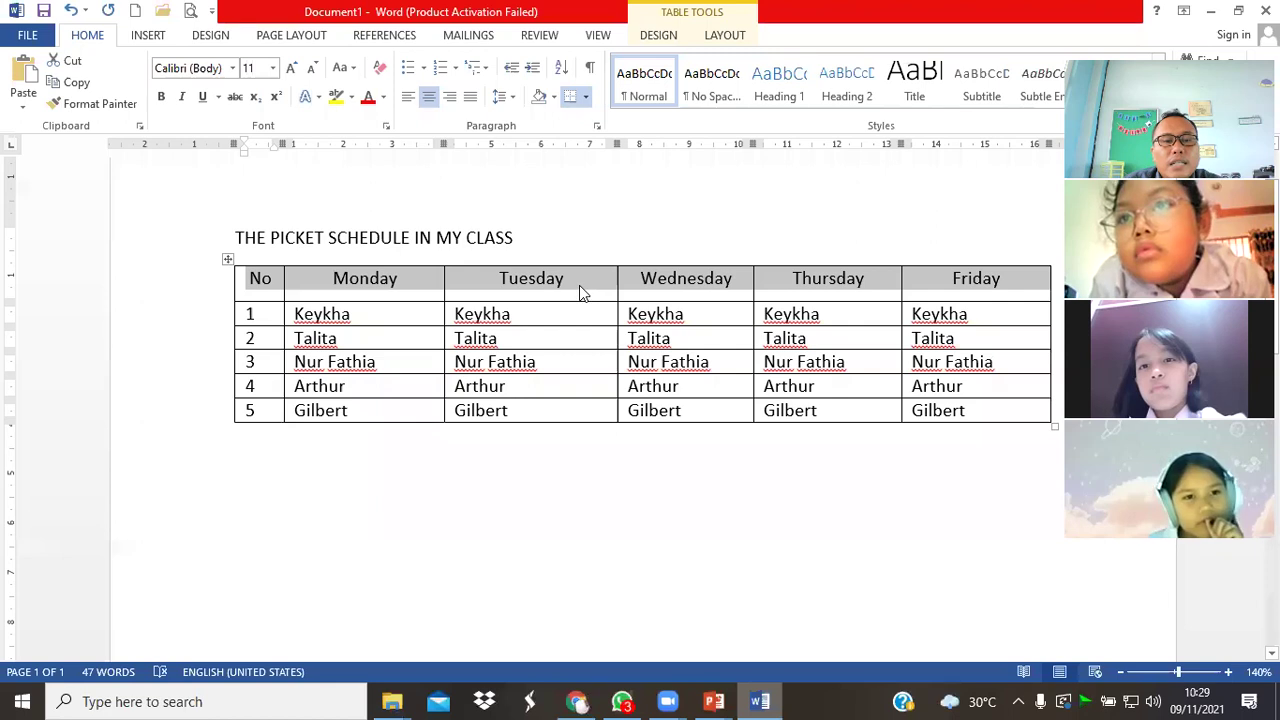
pyautogui.click(403, 101)
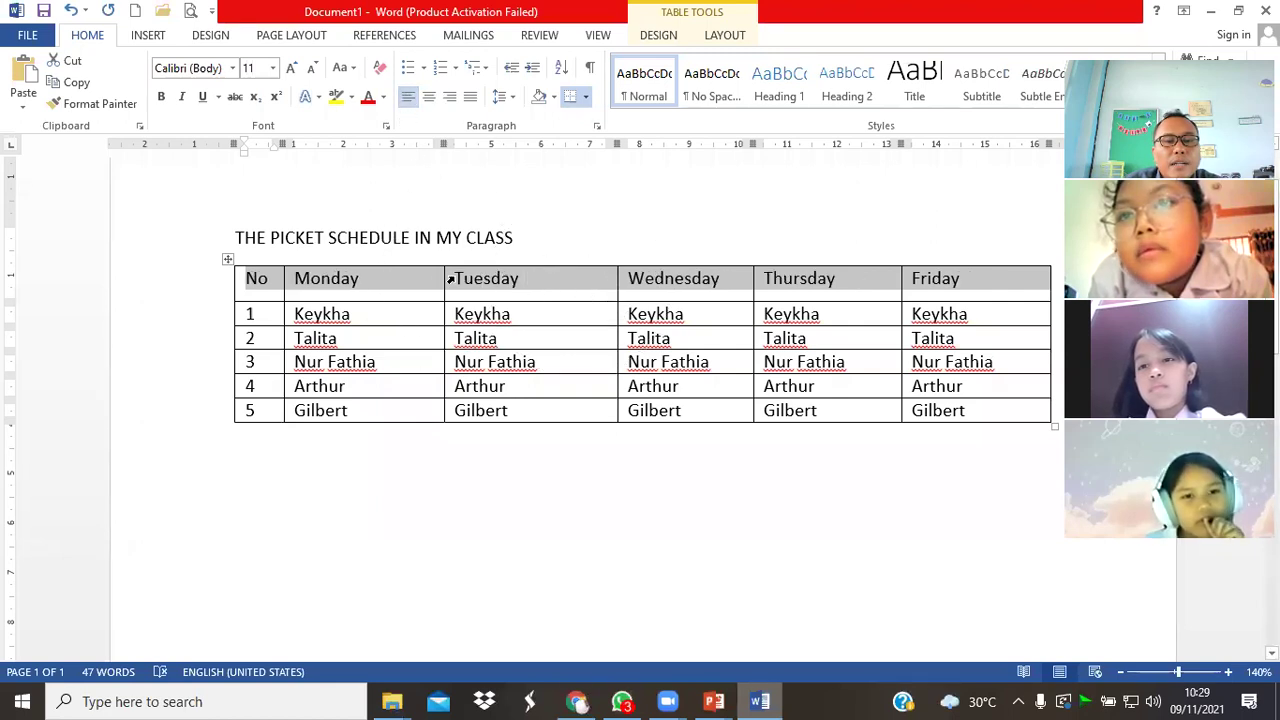
pyautogui.click(429, 99)
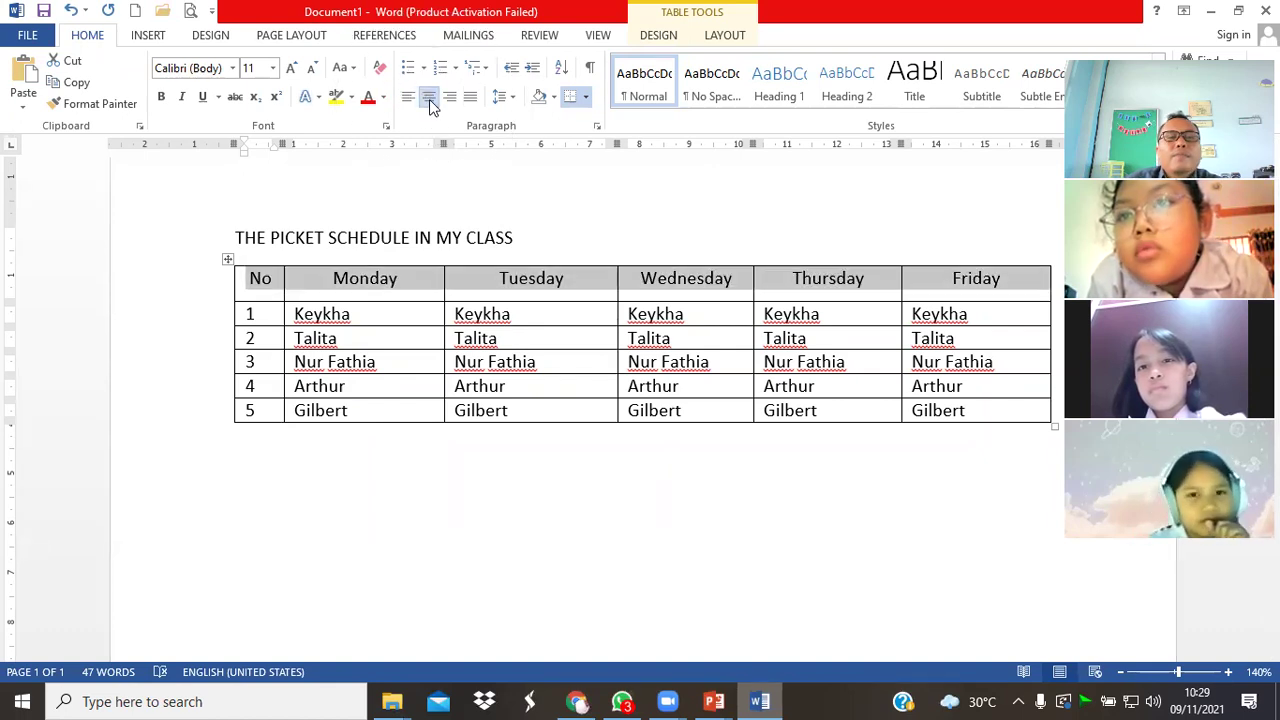
# Make the header row labels bold.
pyautogui.click(158, 101)
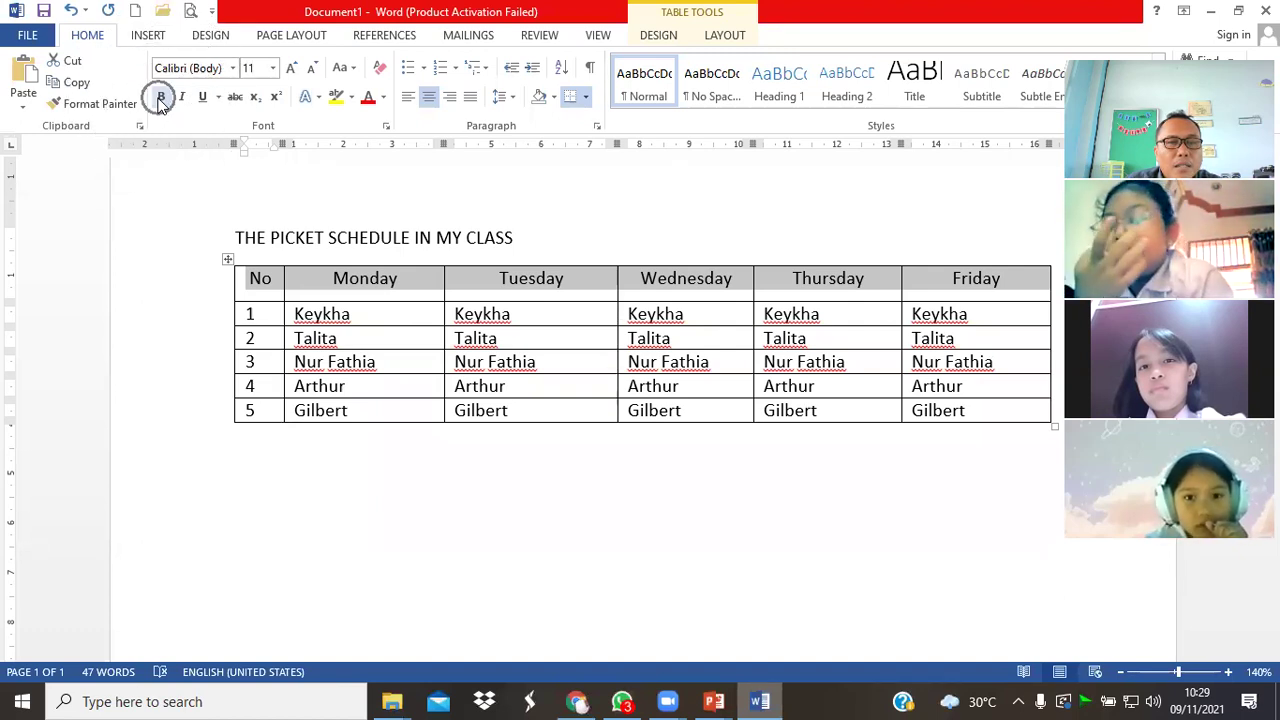
pyautogui.click(160, 101)
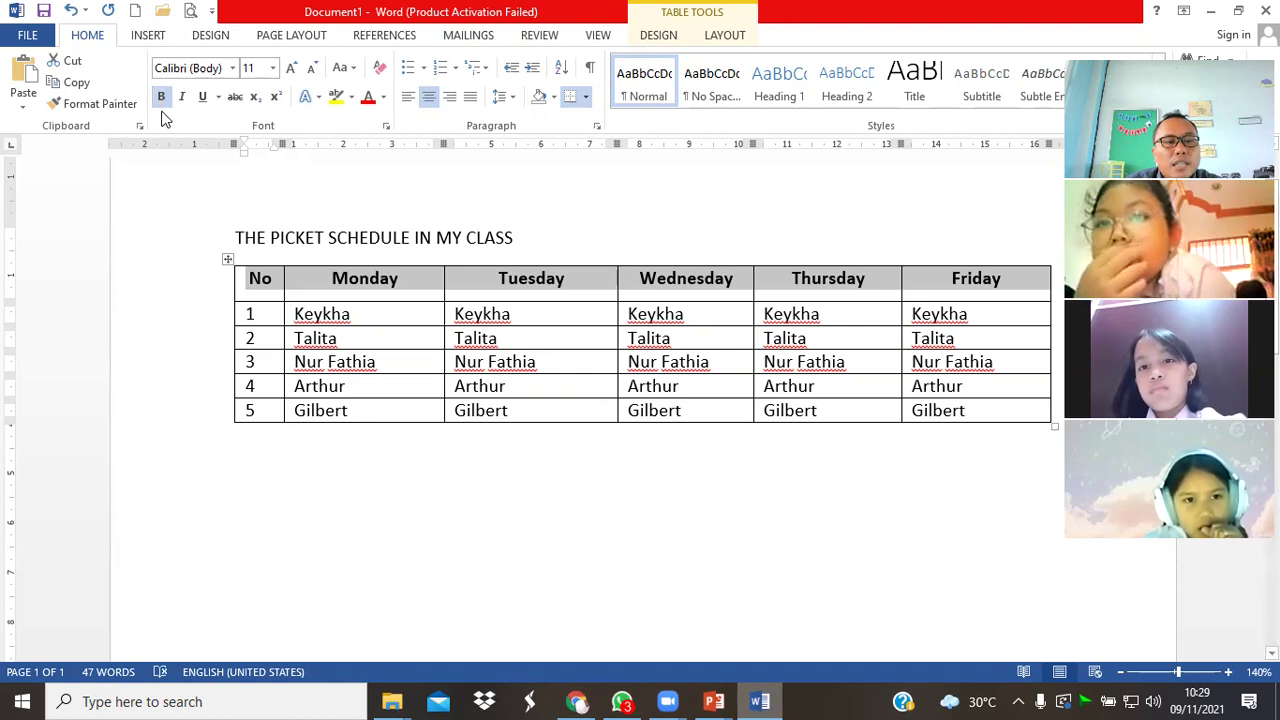
pyautogui.click(160, 97)
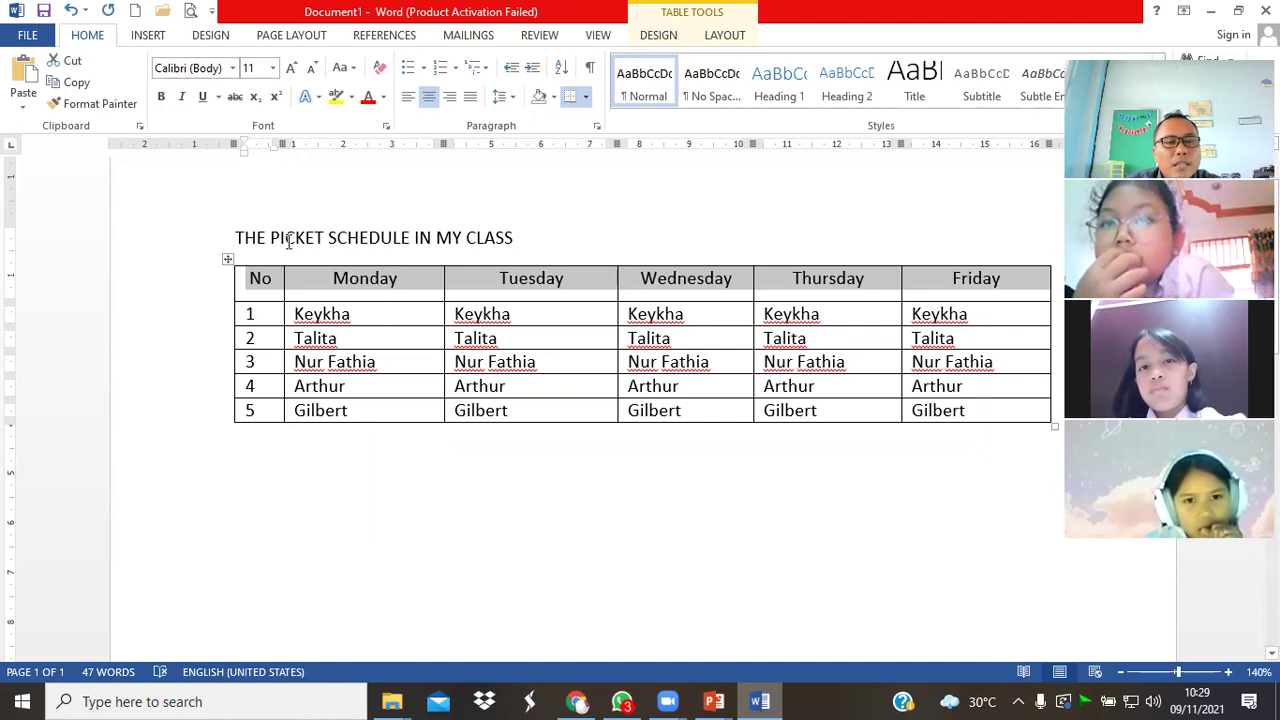
pyautogui.click(162, 98)
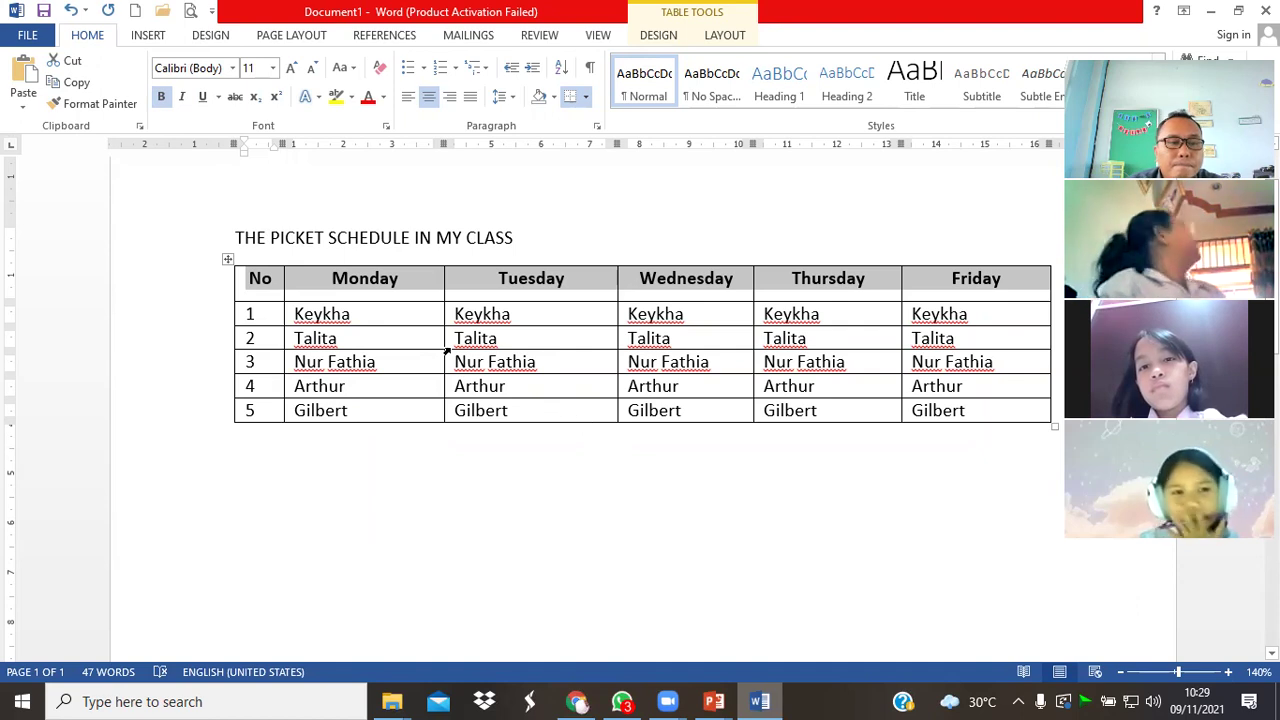
# Apply the Blue standard font colour to the header labels No through Friday.
pyautogui.click(384, 100)
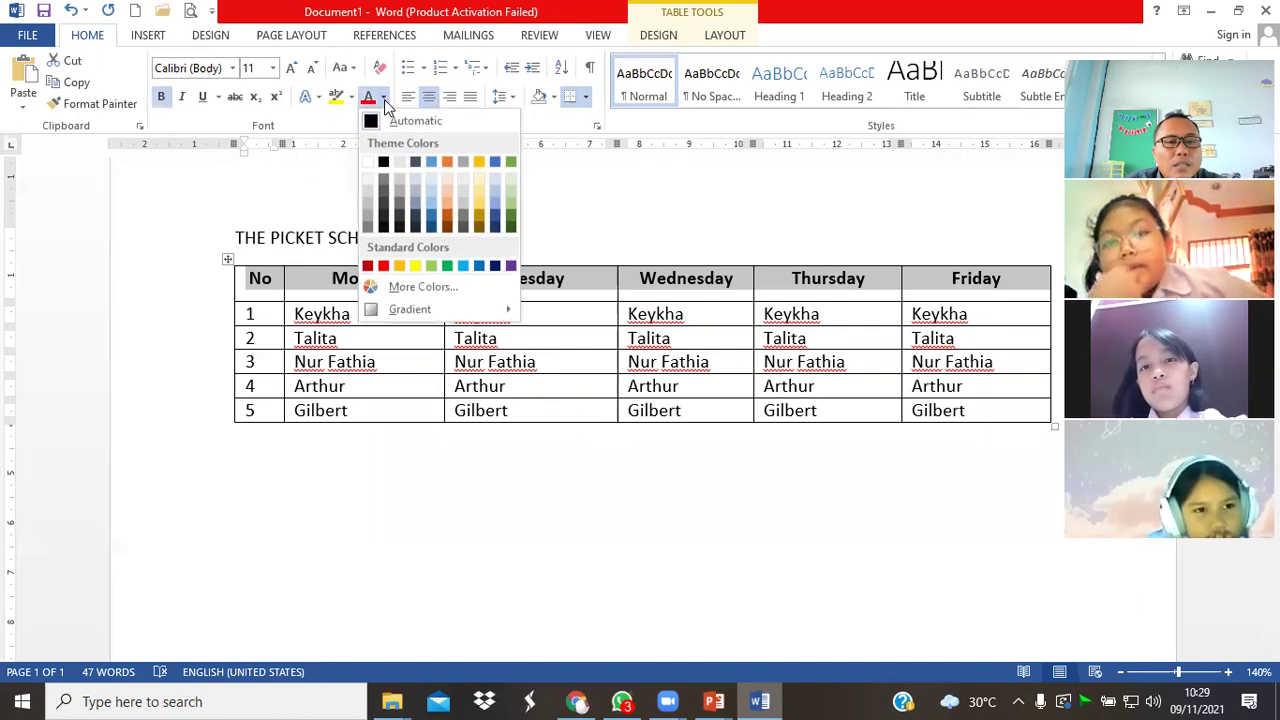
pyautogui.click(478, 266)
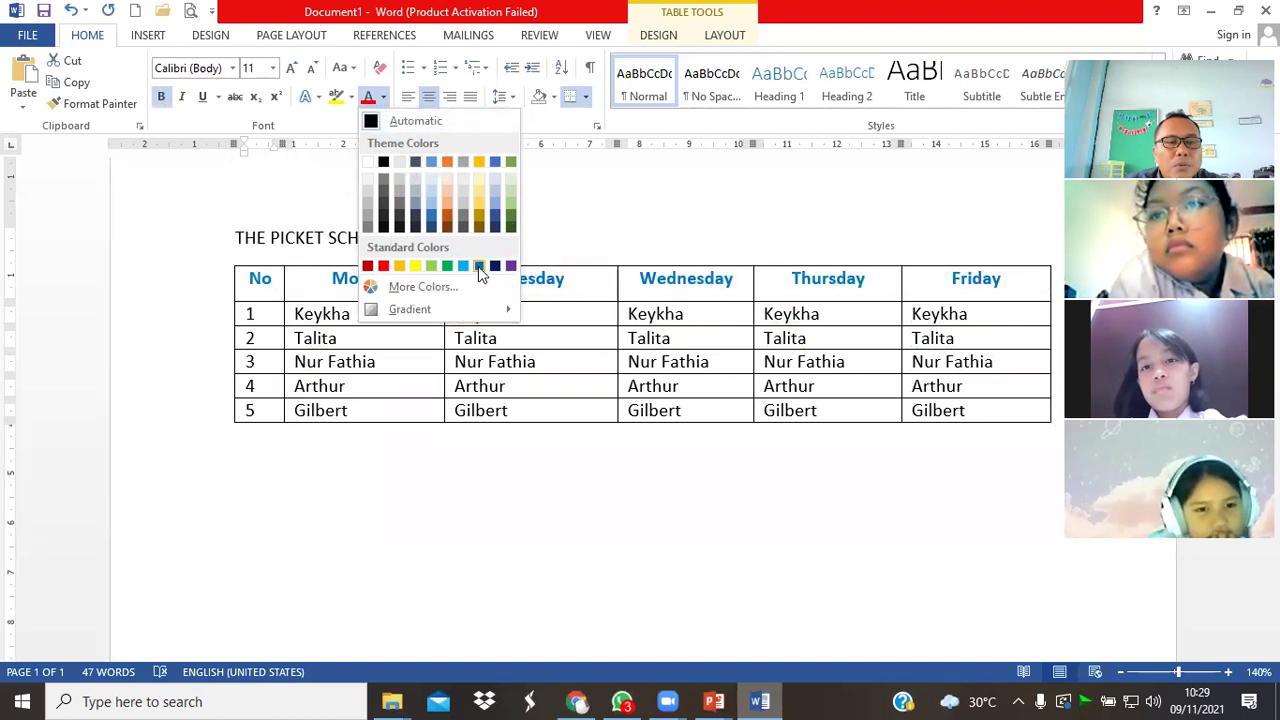
pyautogui.click(478, 266)
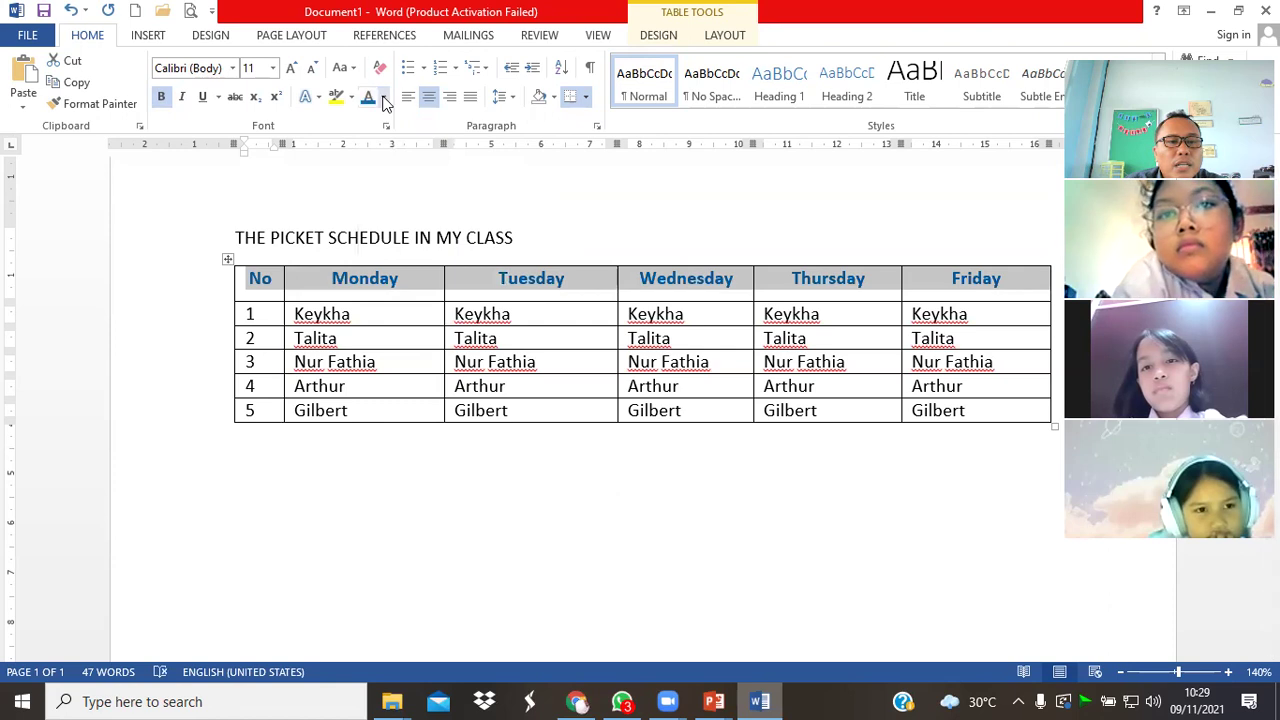
pyautogui.click(383, 98)
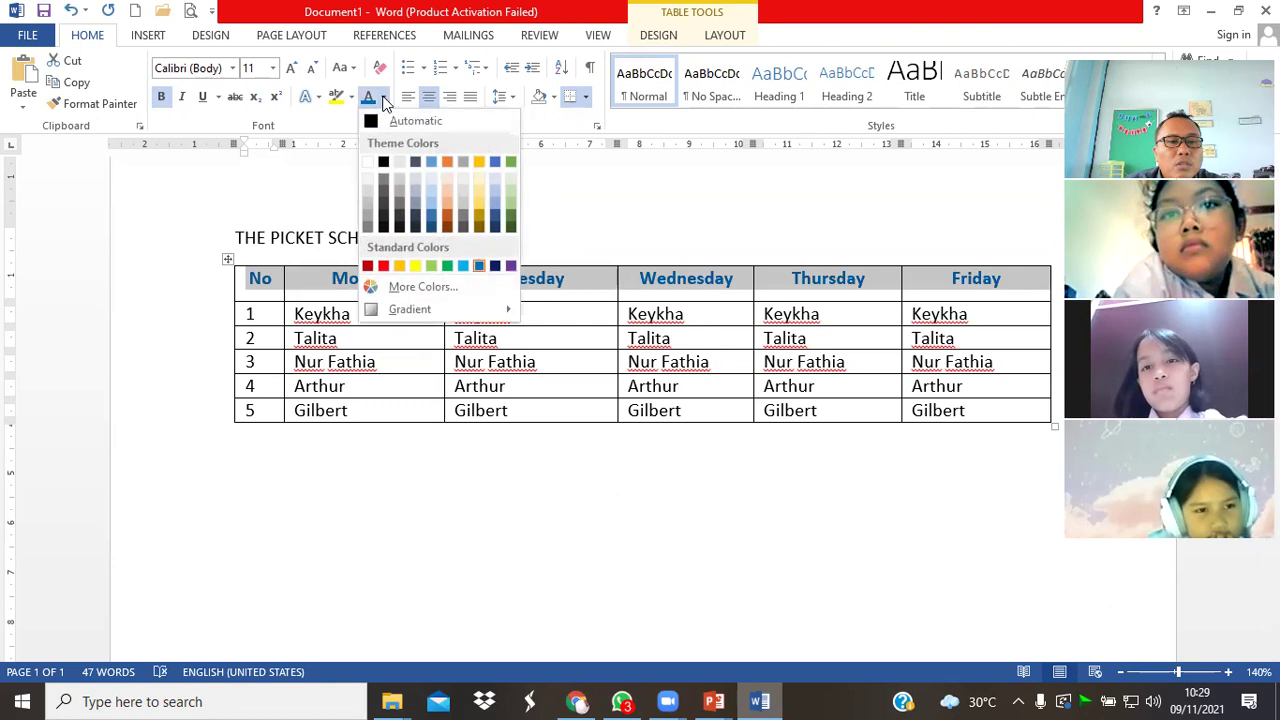
pyautogui.click(478, 266)
# Select the numbers 1 to 5 in the No column and centre them.
pyautogui.click(312, 442)
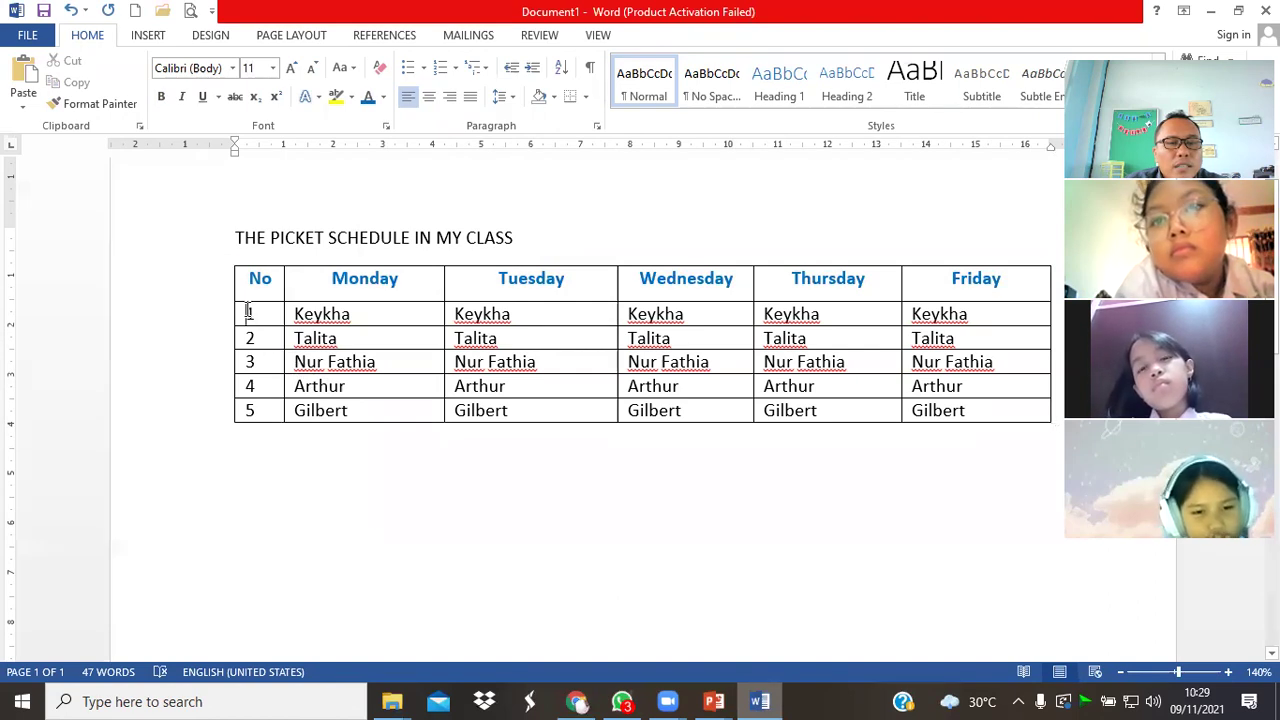
pyautogui.moveTo(248, 312); pyautogui.dragTo(258, 383)
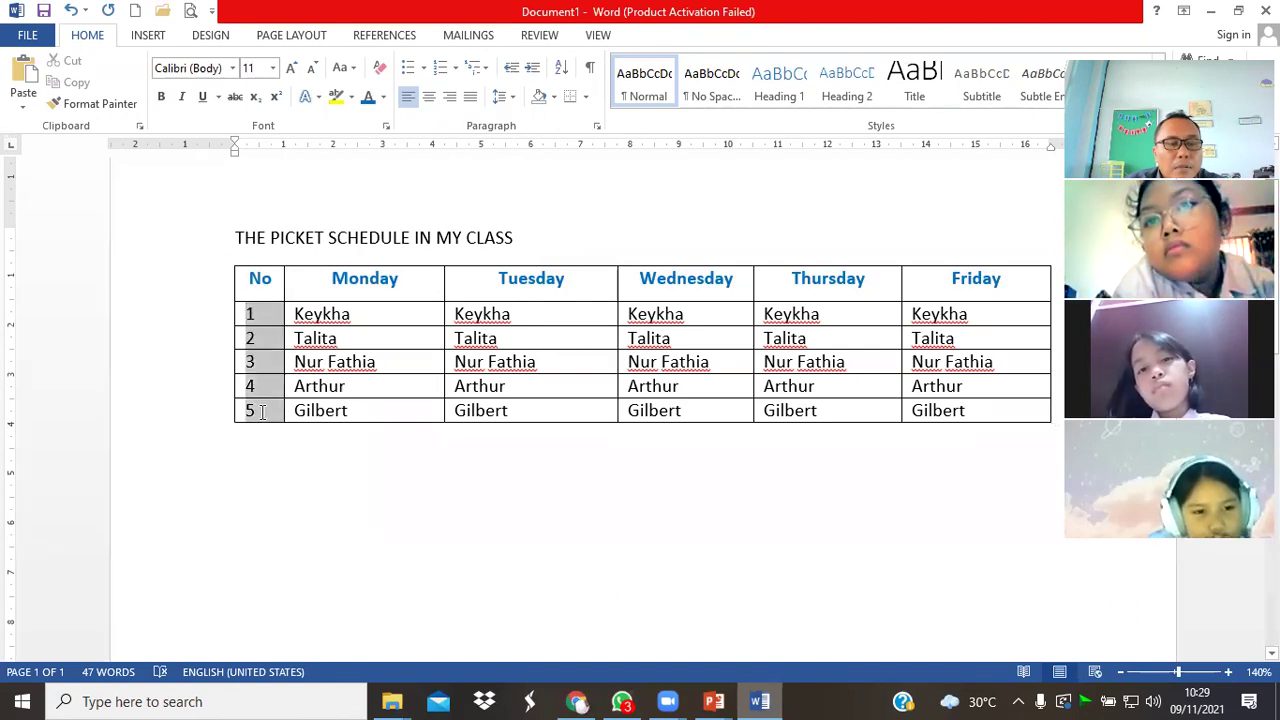
pyautogui.click(255, 315)
pyautogui.click(251, 314)
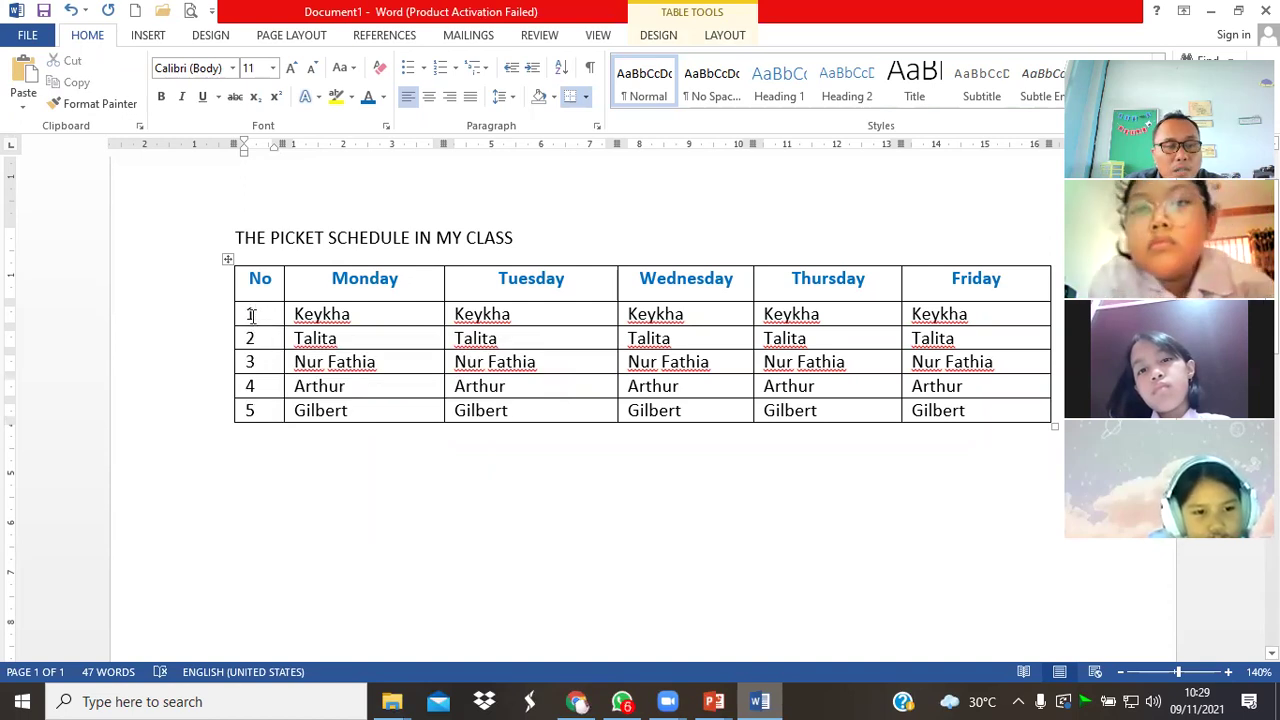
pyautogui.moveTo(250, 312); pyautogui.dragTo(251, 410)
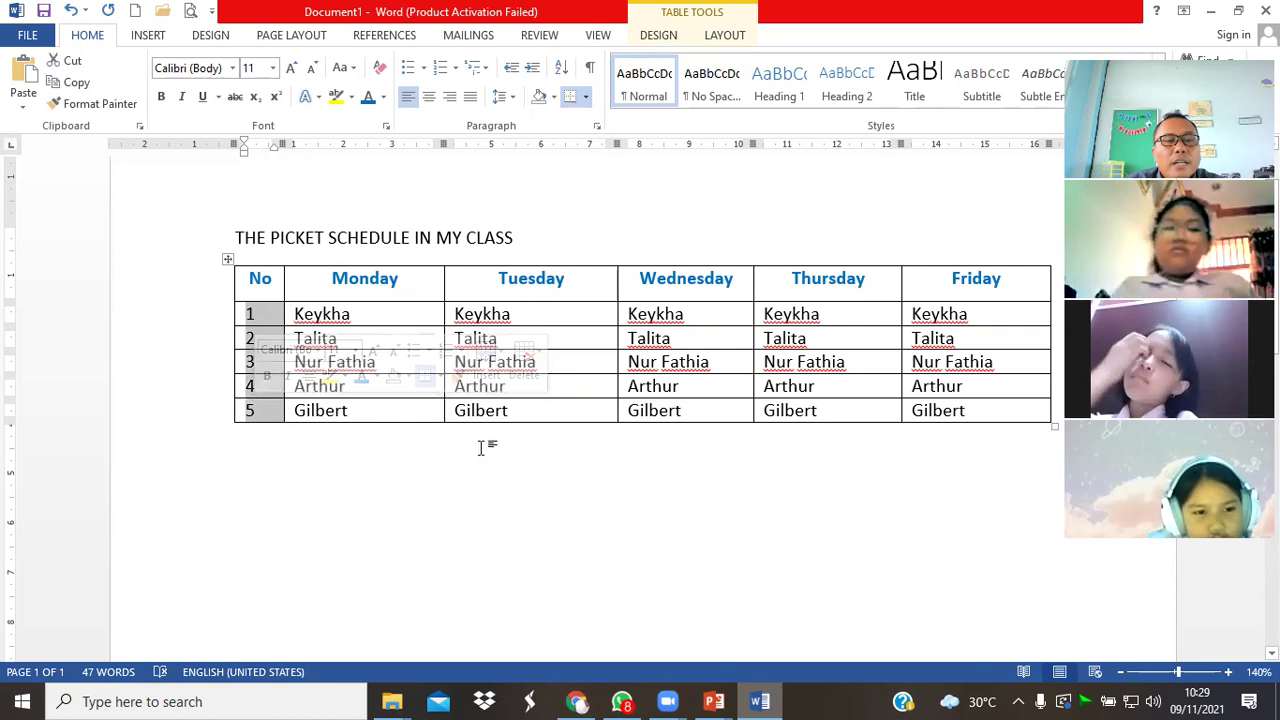
pyautogui.click(428, 98)
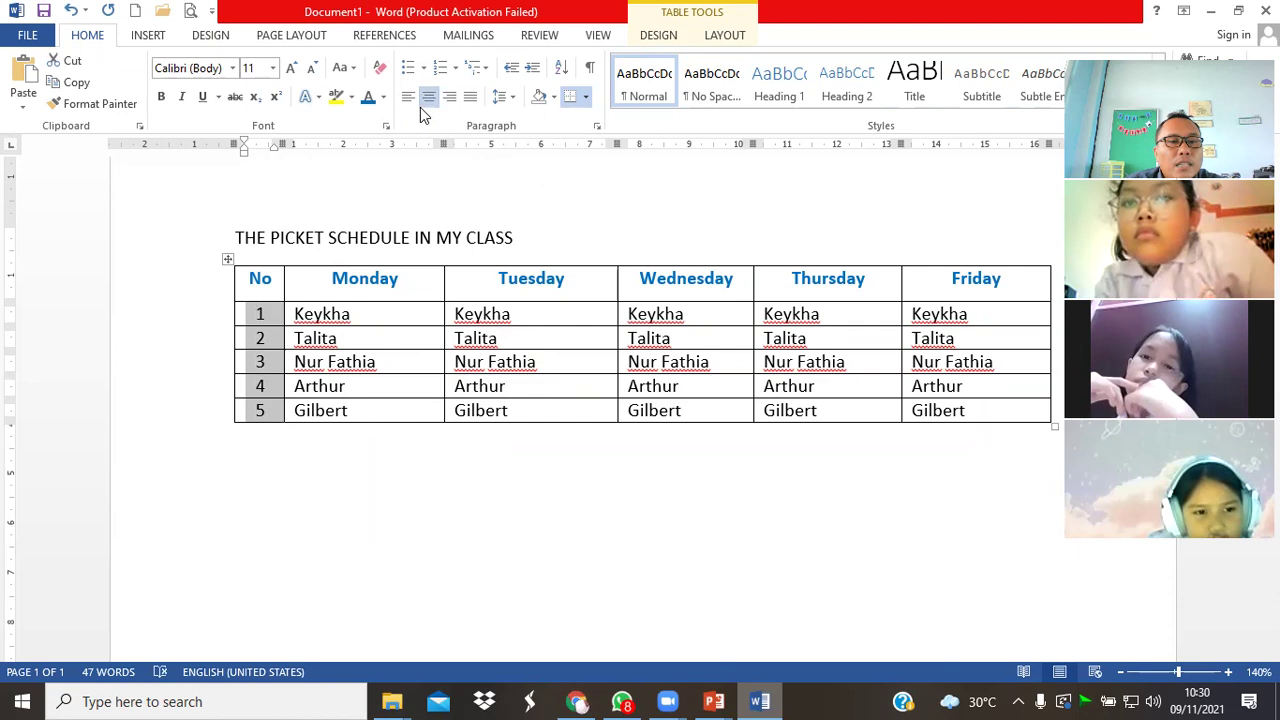
pyautogui.click(408, 98)
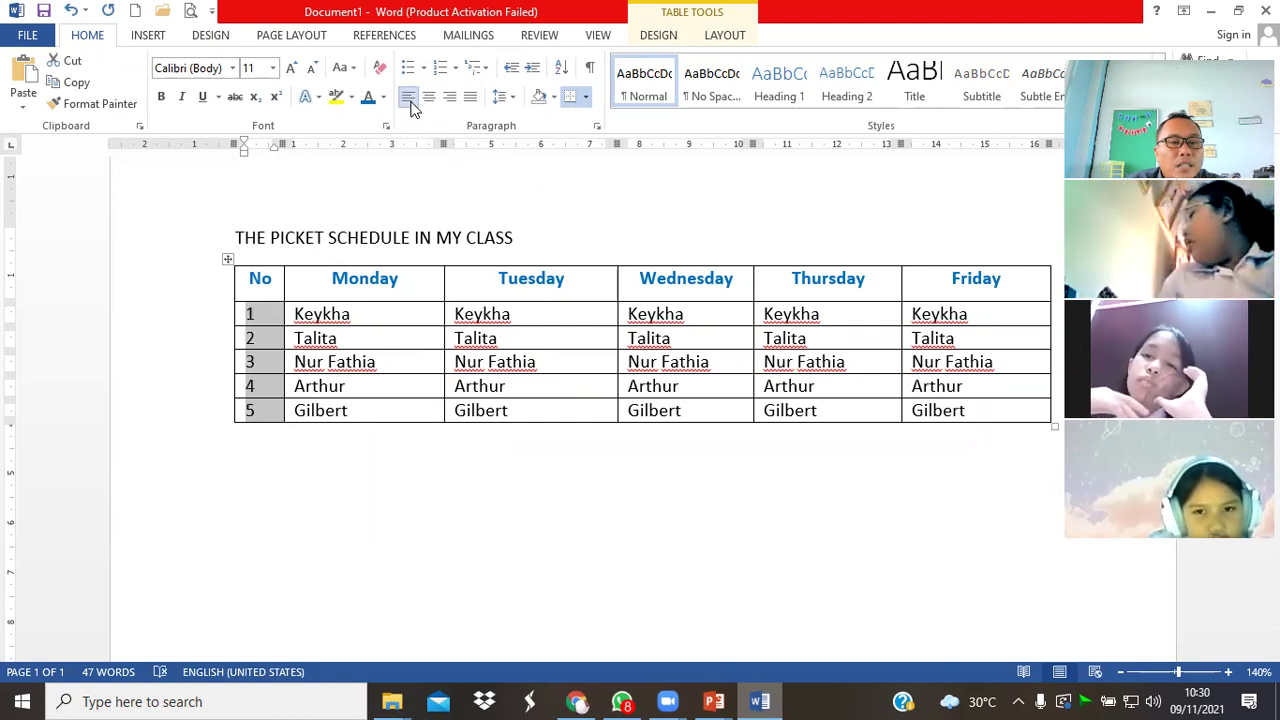
pyautogui.click(428, 99)
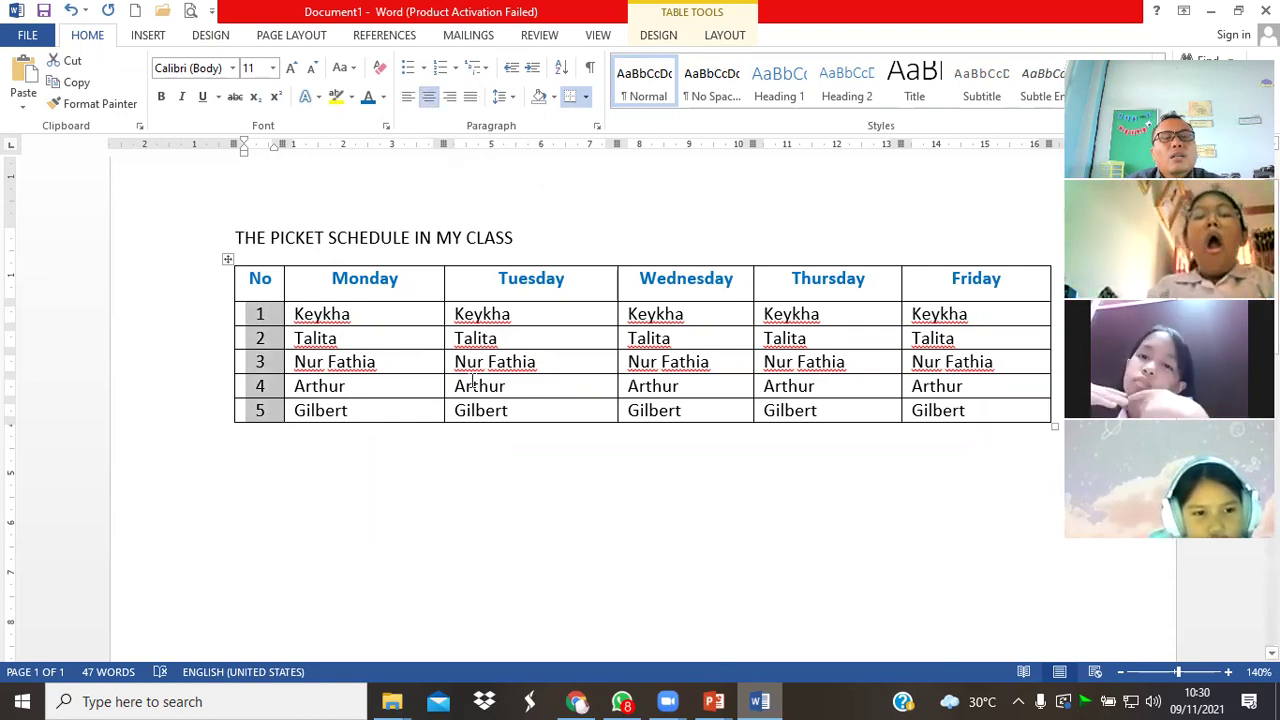
pyautogui.click(538, 455)
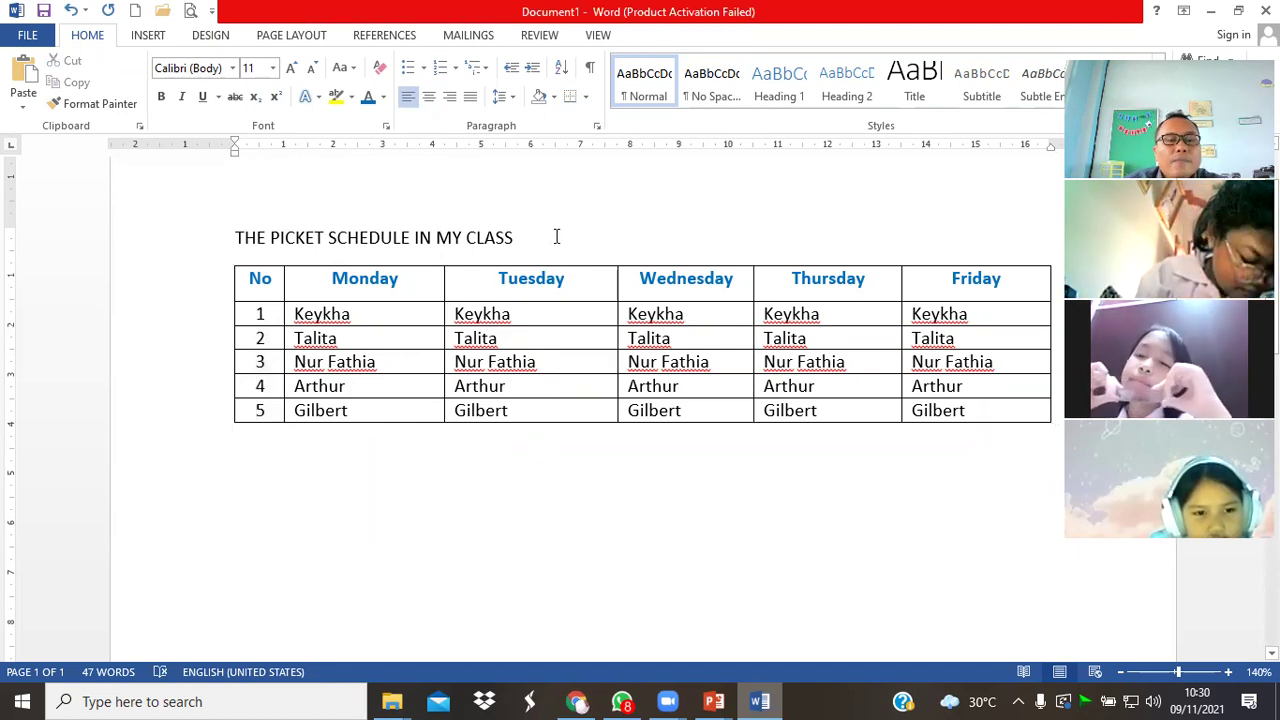
# Format the title text as bold, dark orange and centred on the page.
pyautogui.moveTo(230, 237); pyautogui.dragTo(510, 240)
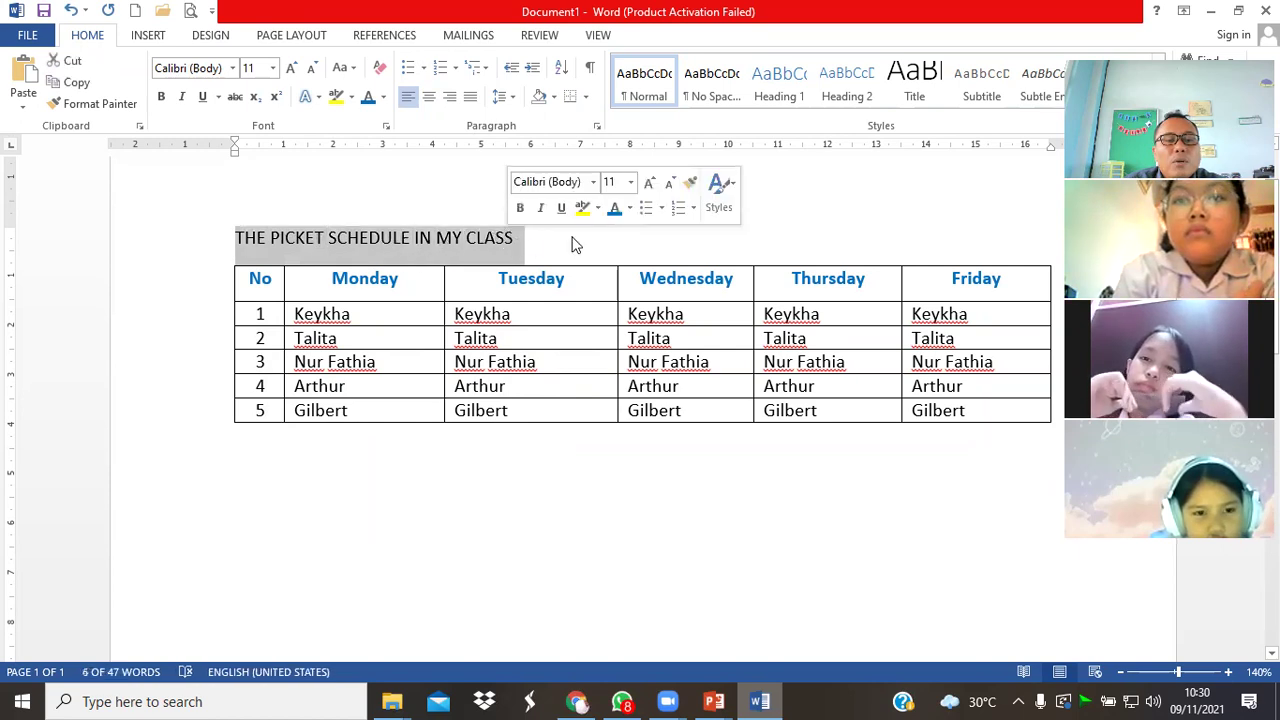
pyautogui.click(560, 245)
pyautogui.moveTo(267, 237); pyautogui.dragTo(517, 248)
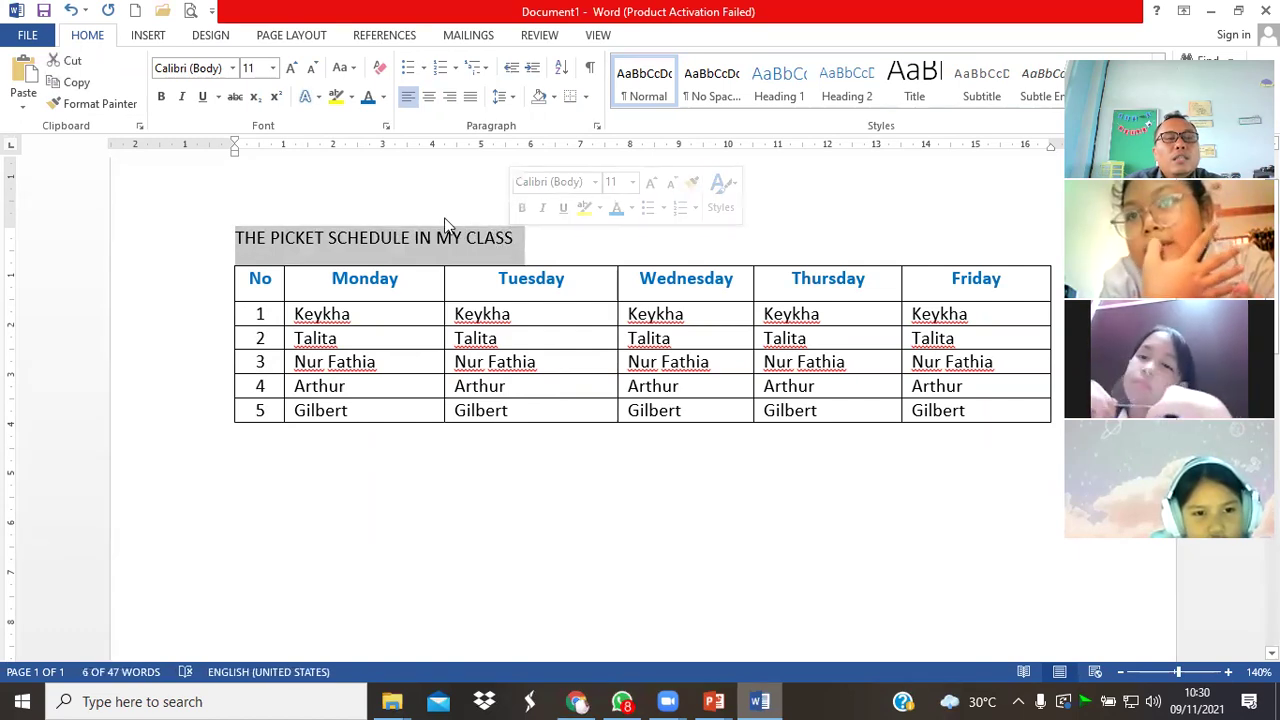
pyautogui.click(161, 97)
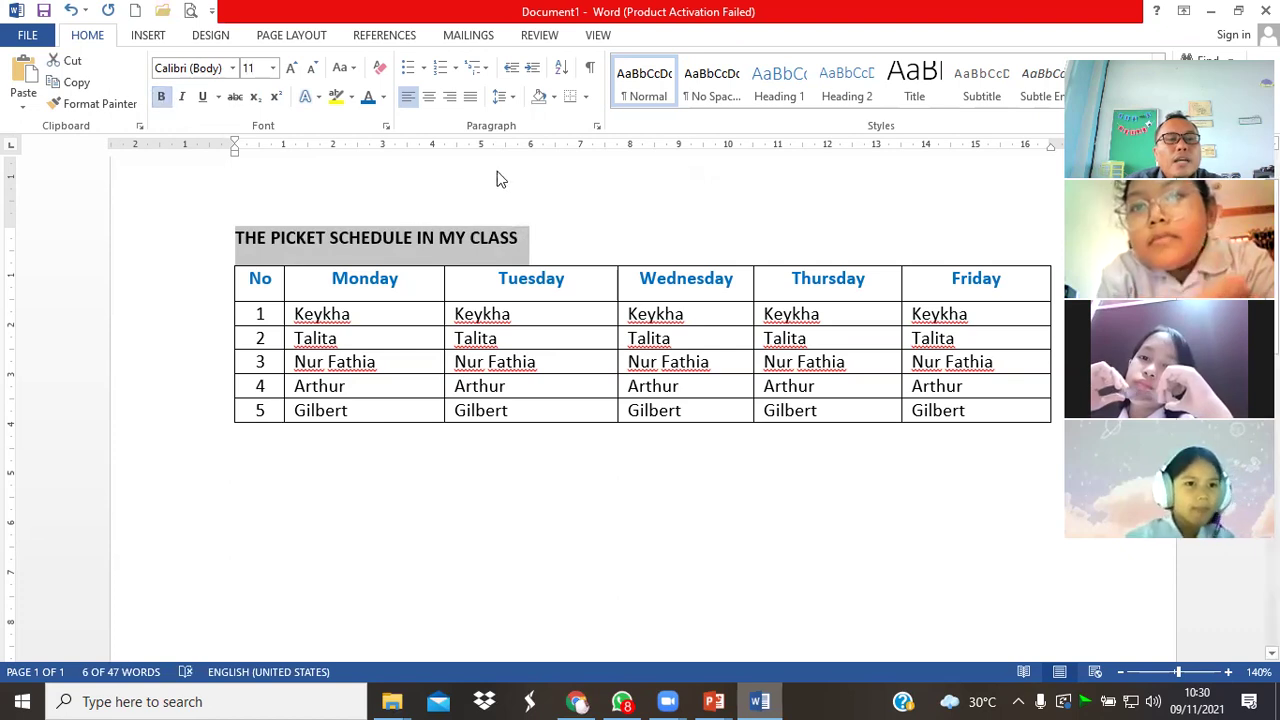
pyautogui.click(383, 97)
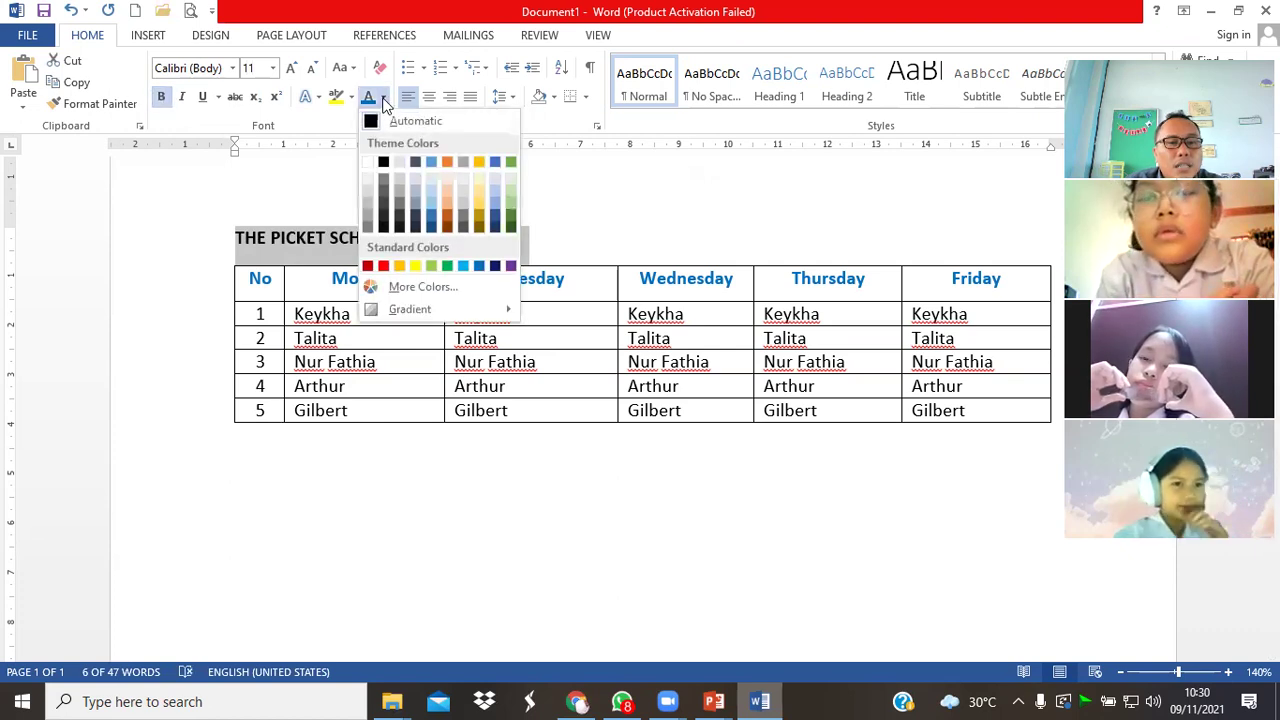
pyautogui.click(446, 225)
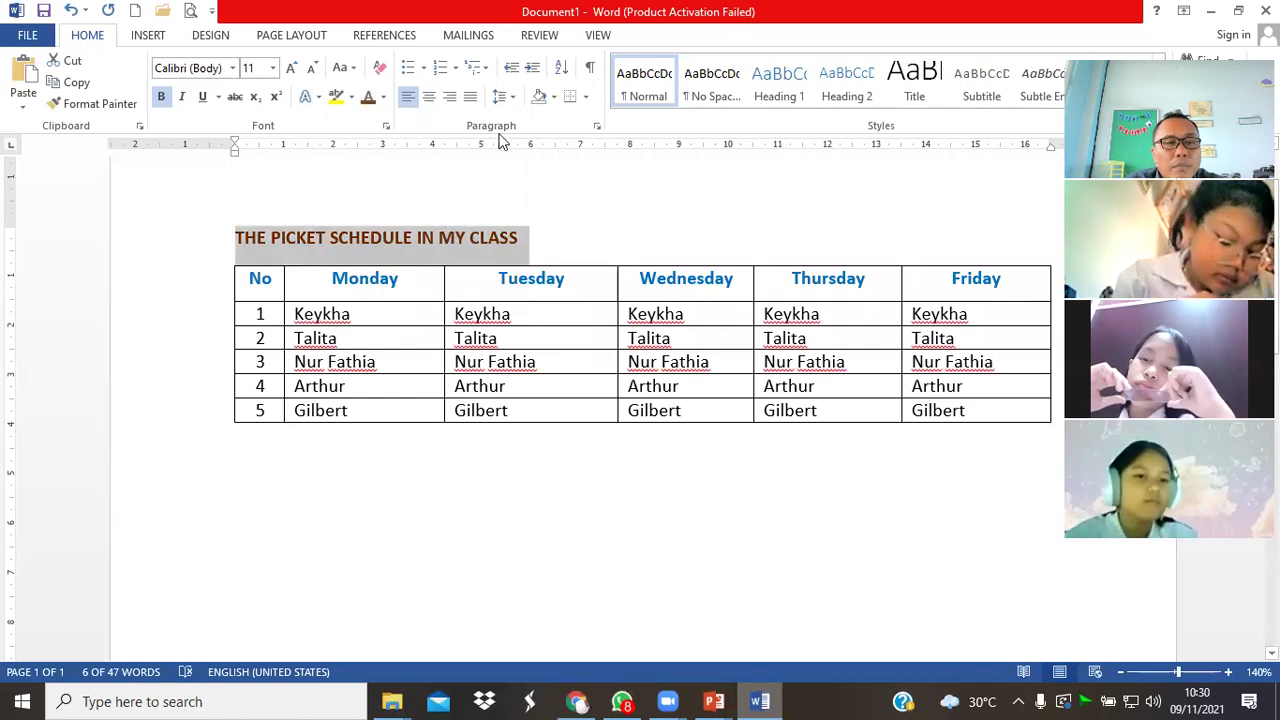
pyautogui.click(437, 106)
pyautogui.click(437, 106)
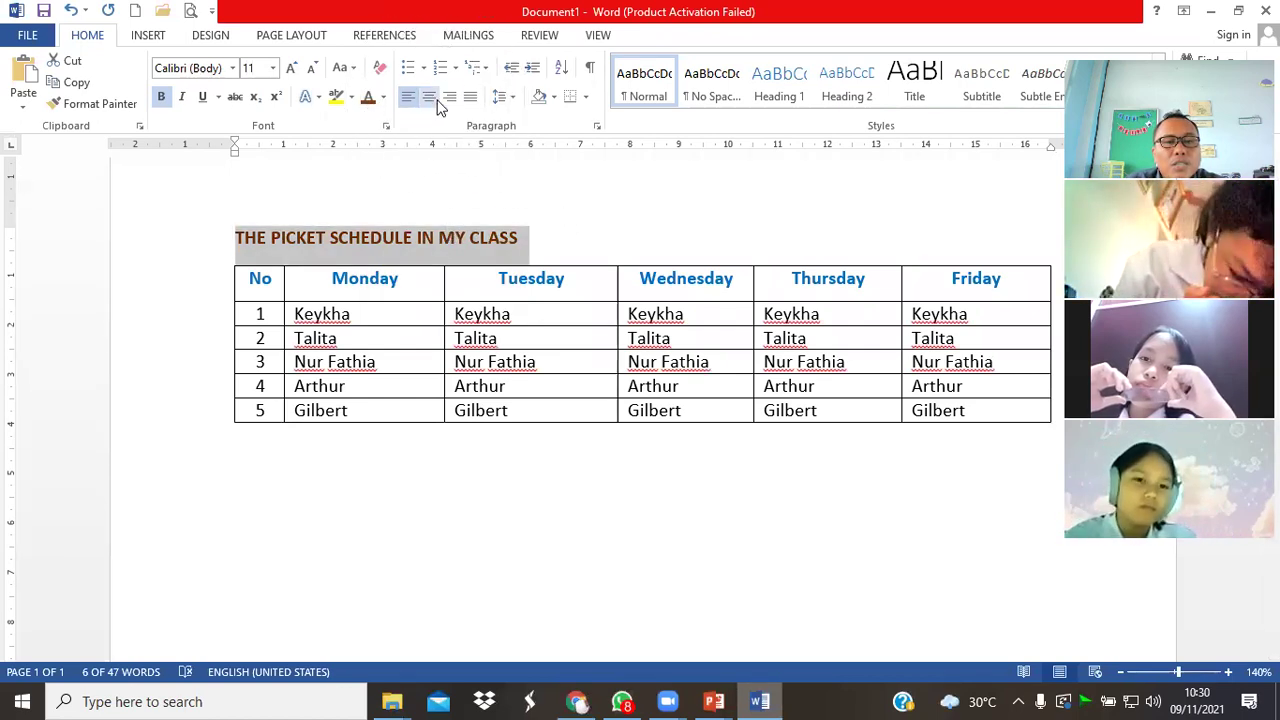
pyautogui.click(437, 106)
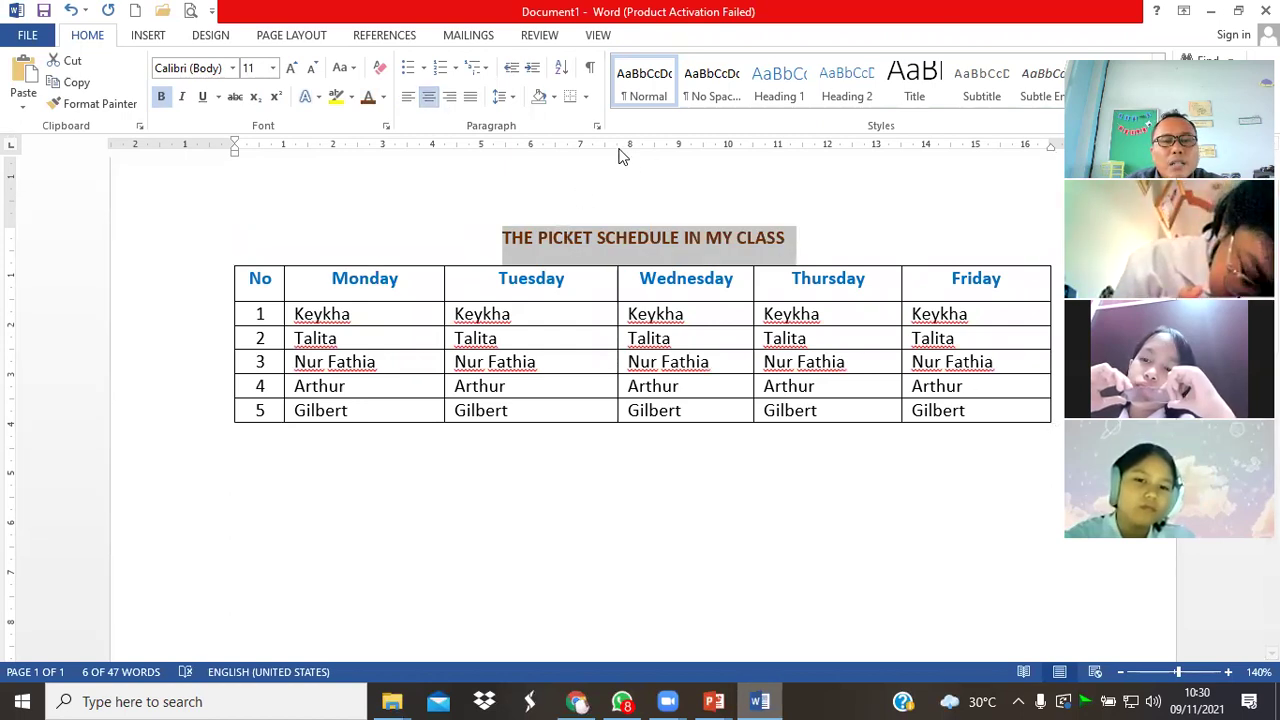
# Open the Borders and Shading dialog for the title paragraph.
pyautogui.click(587, 100)
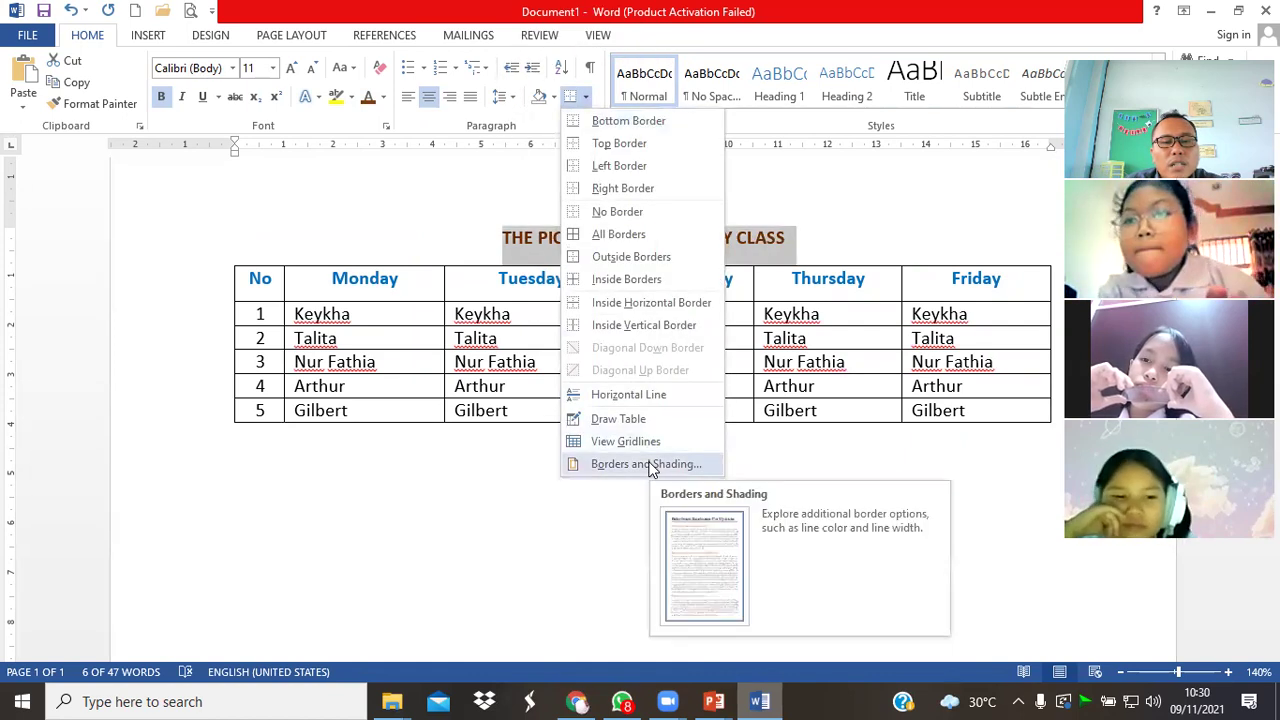
pyautogui.click(833, 162)
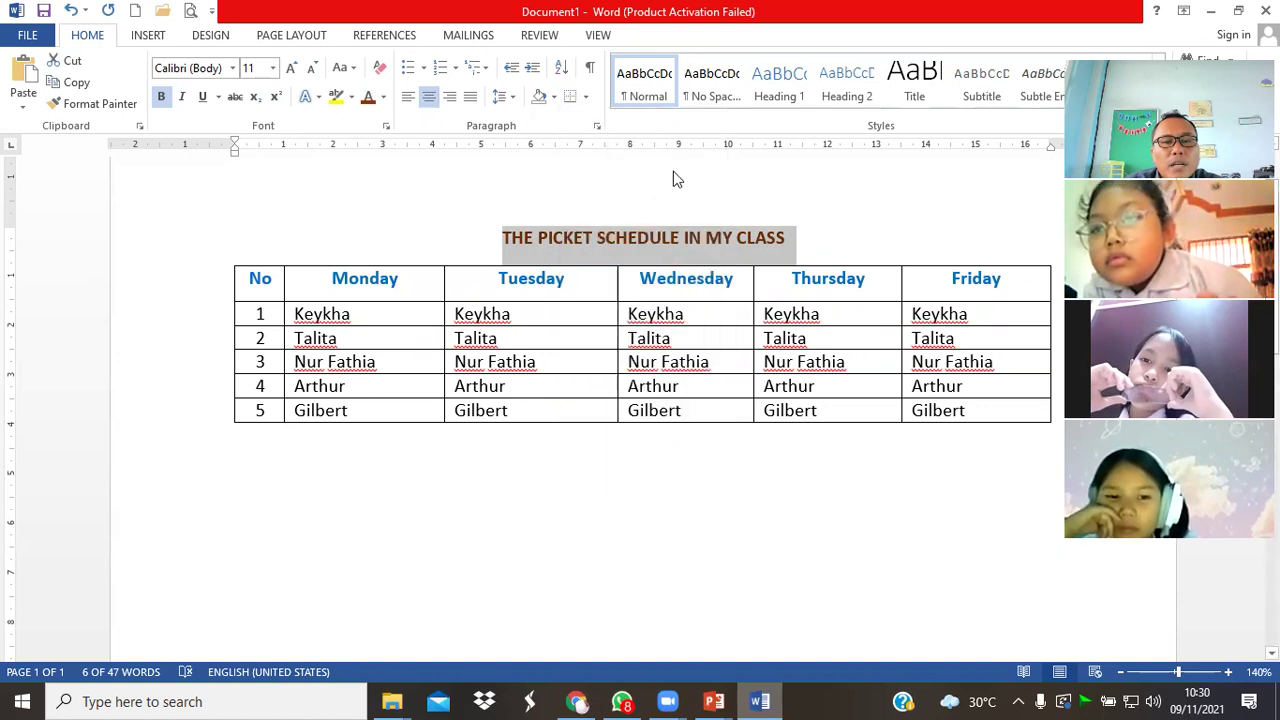
pyautogui.click(586, 97)
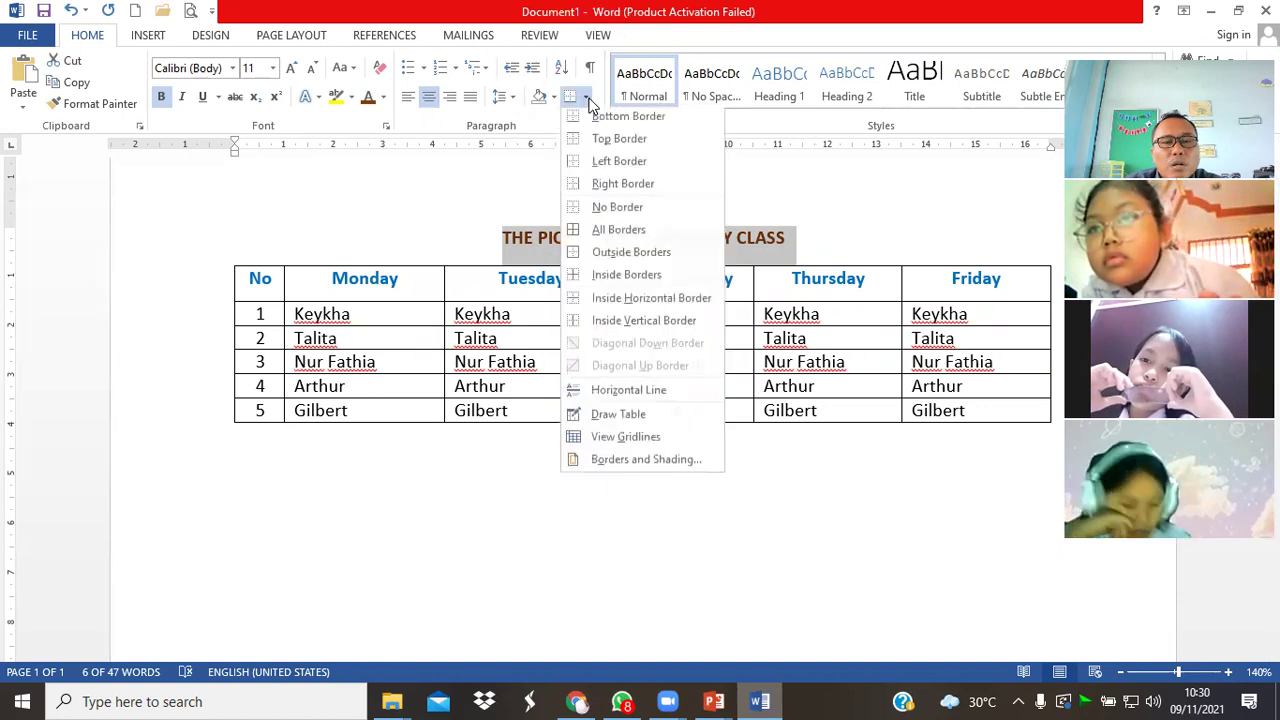
pyautogui.click(648, 465)
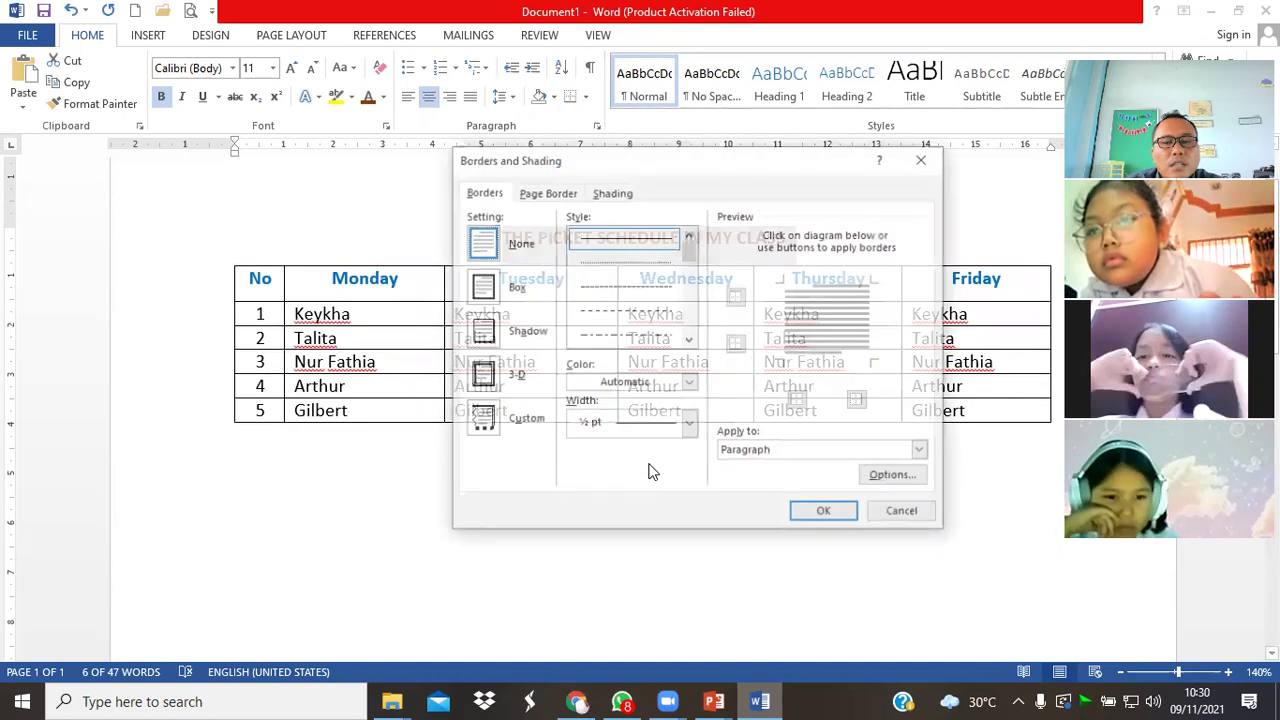
pyautogui.click(485, 194)
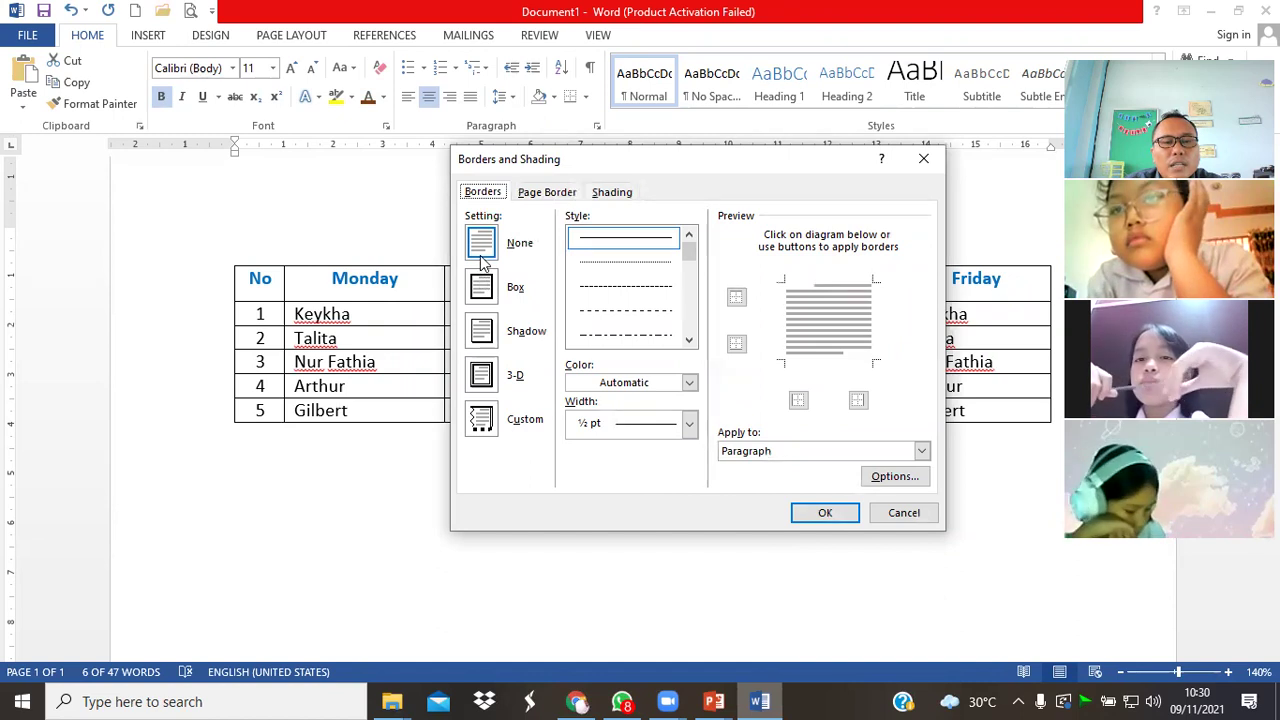
# Give the title a gold 4½ pt Shadow border.
pyautogui.click(483, 289)
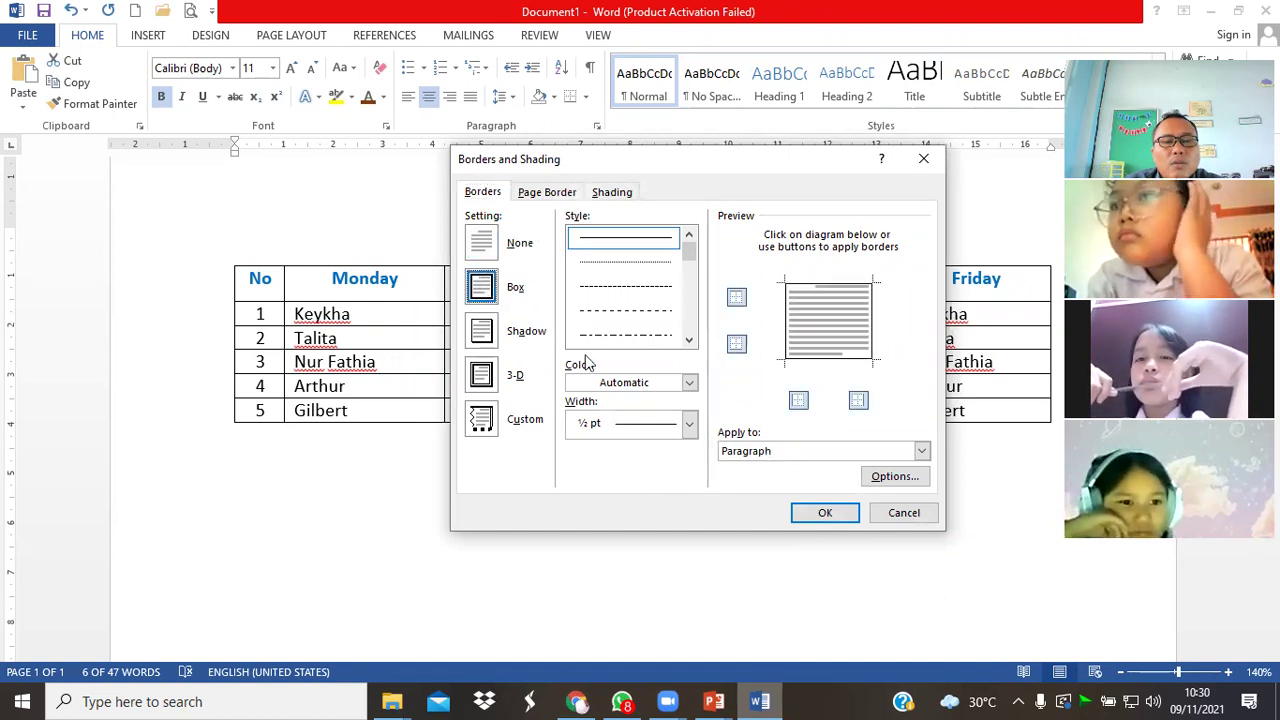
pyautogui.click(490, 332)
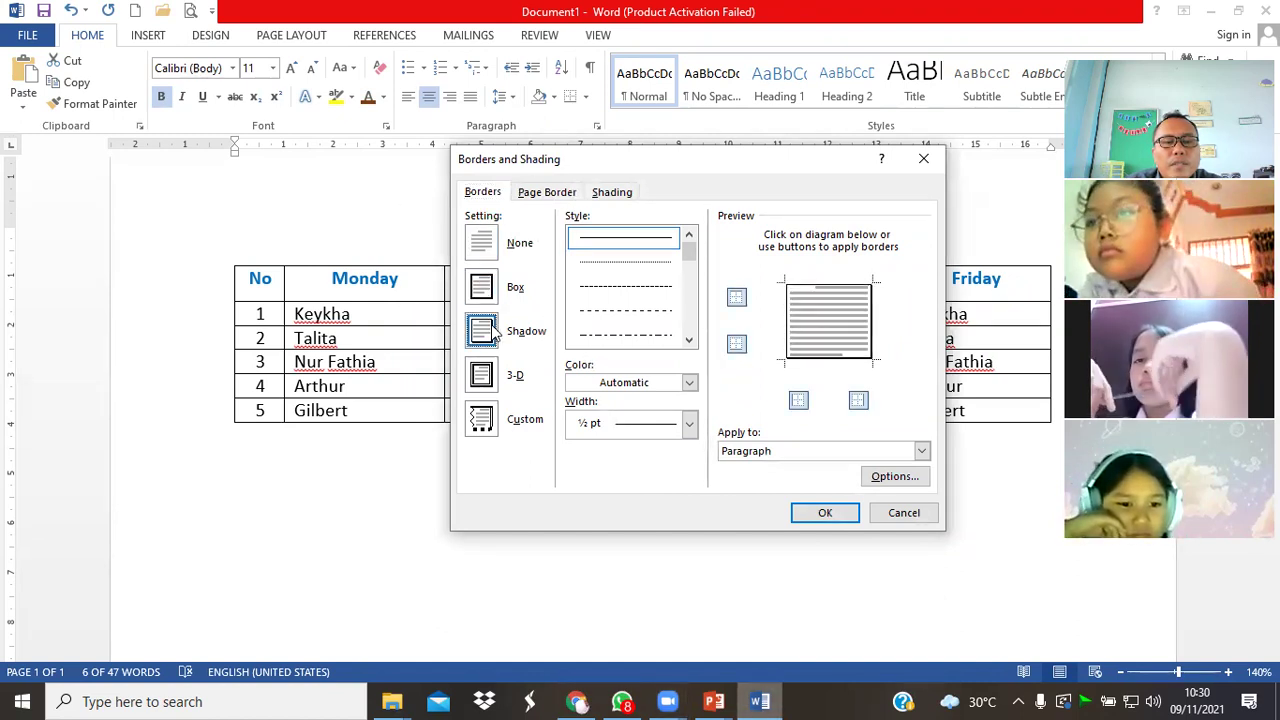
pyautogui.click(689, 384)
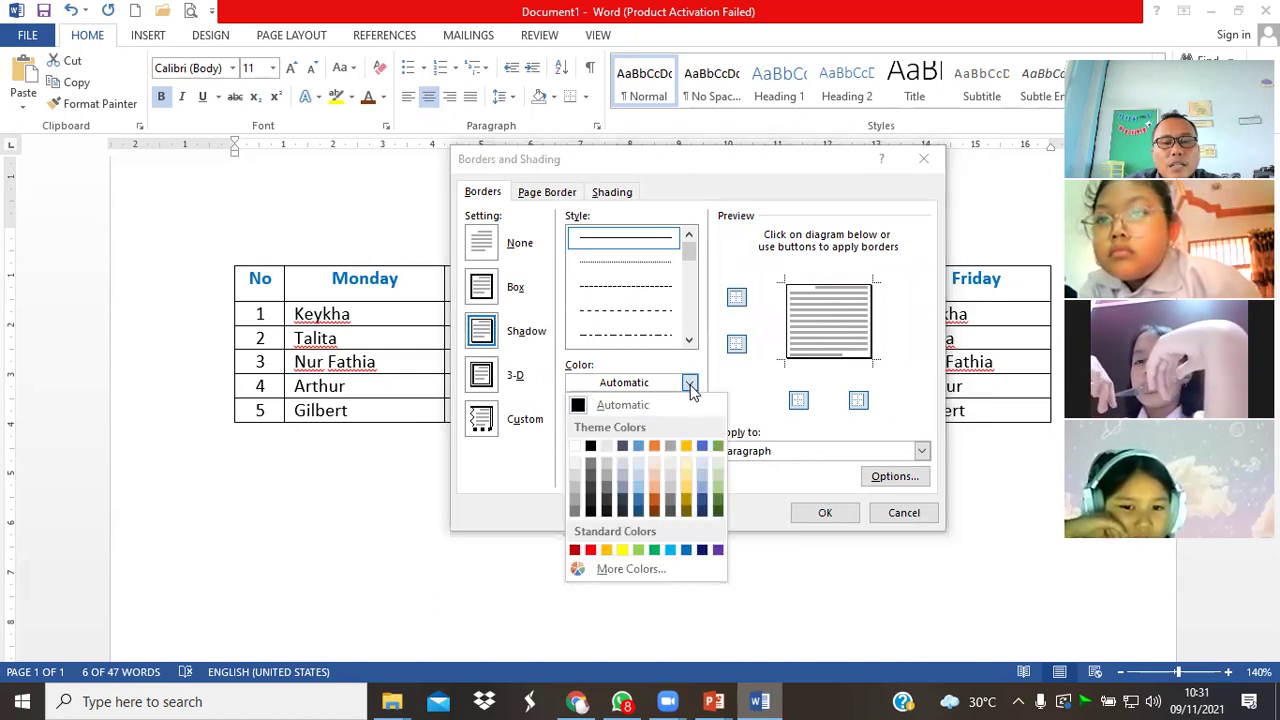
pyautogui.click(686, 447)
pyautogui.click(688, 425)
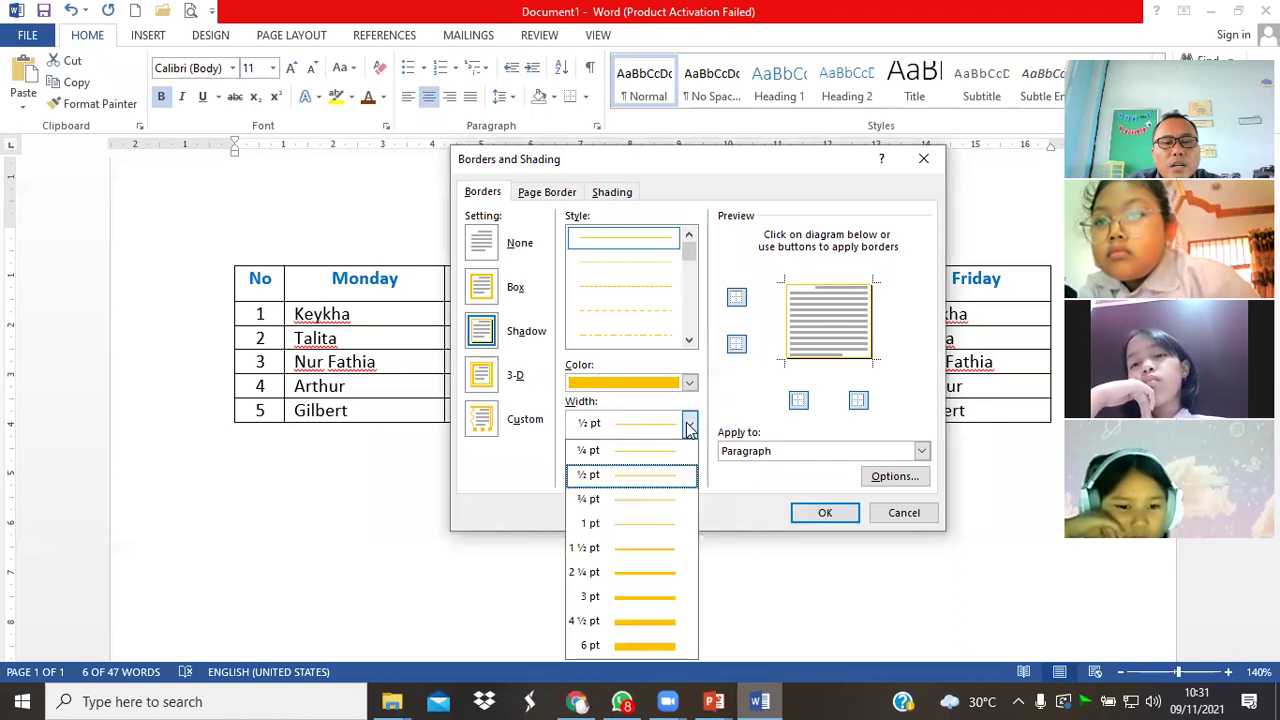
pyautogui.click(658, 623)
pyautogui.click(834, 311)
pyautogui.click(834, 311)
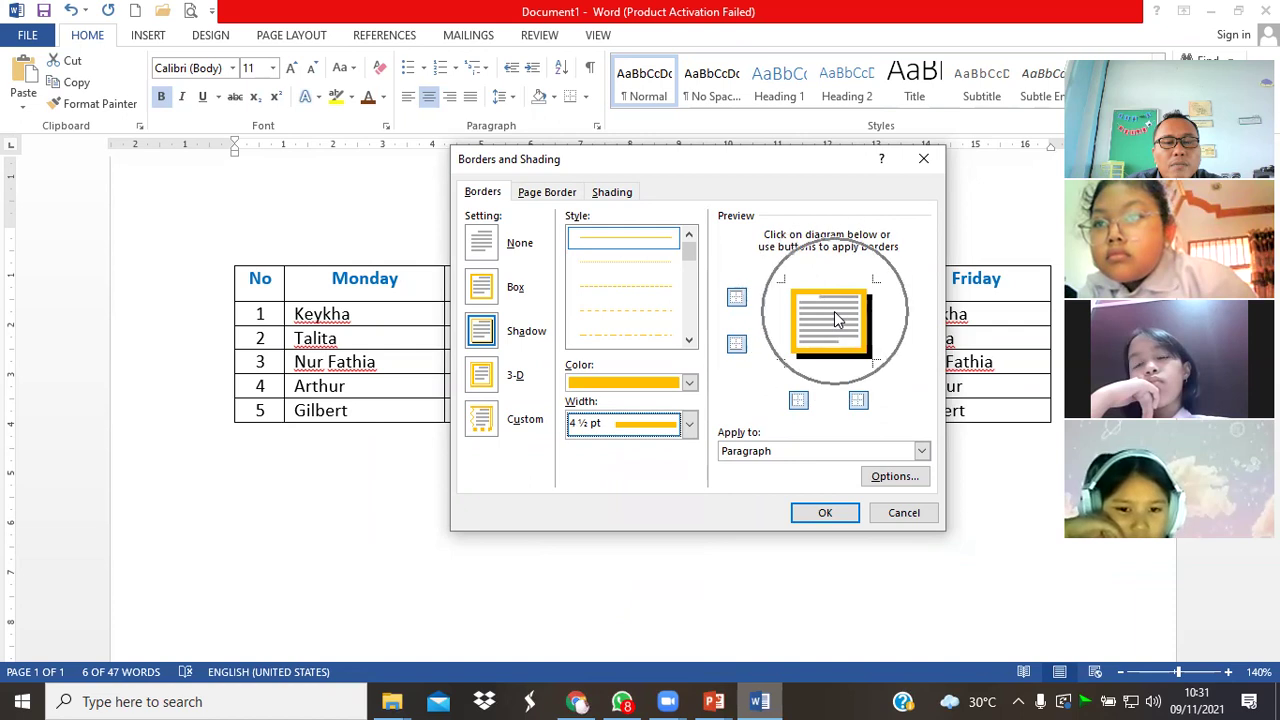
pyautogui.click(630, 197)
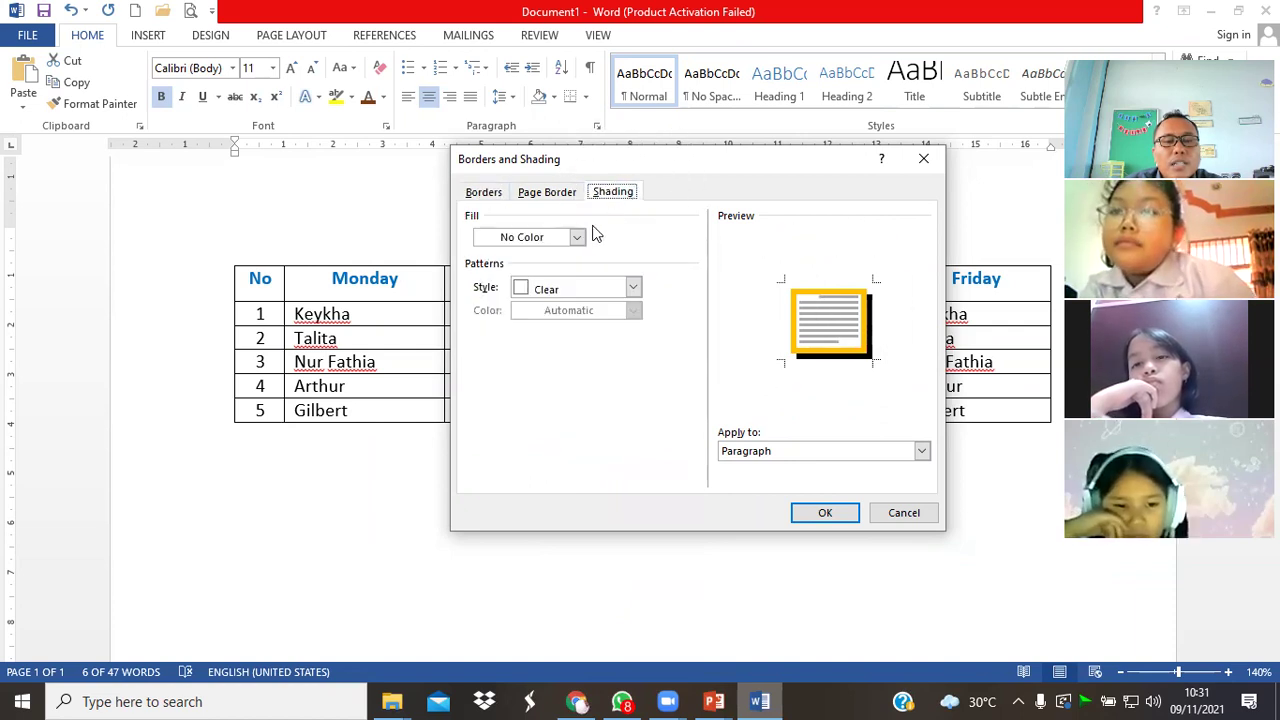
# Set the shading fill to light blue with a 10% pattern style.
pyautogui.click(577, 237)
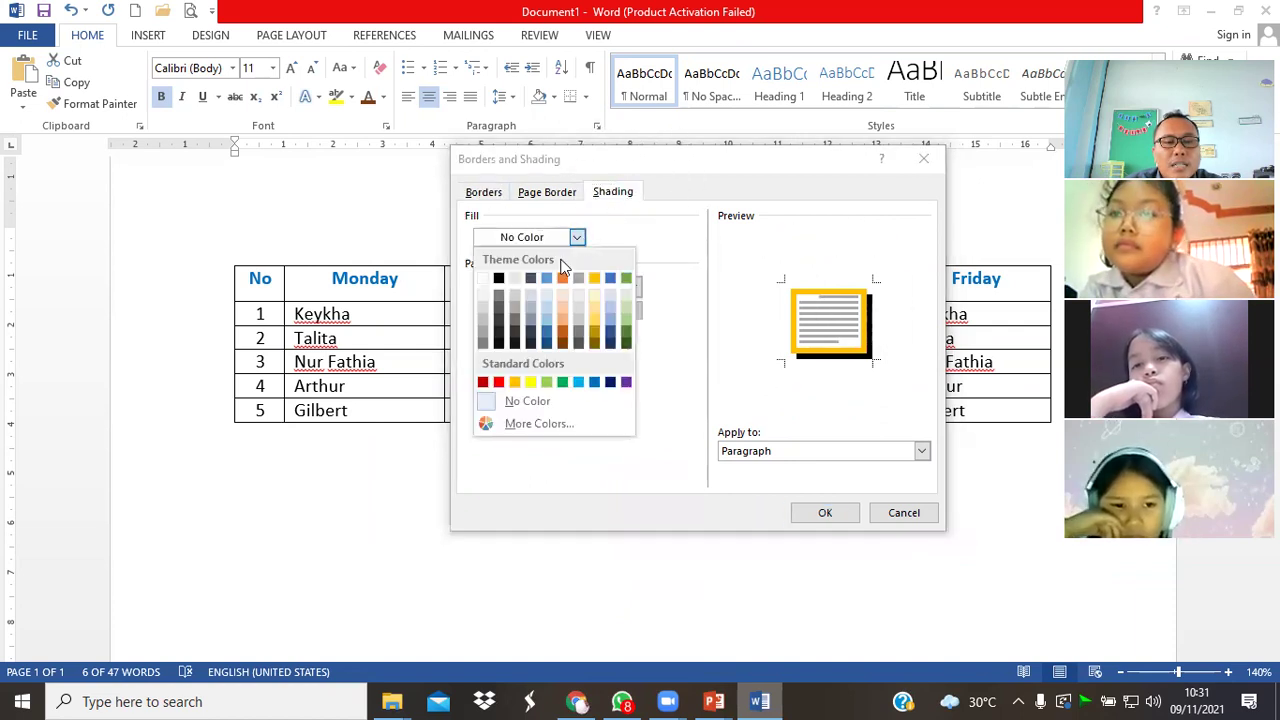
pyautogui.click(563, 320)
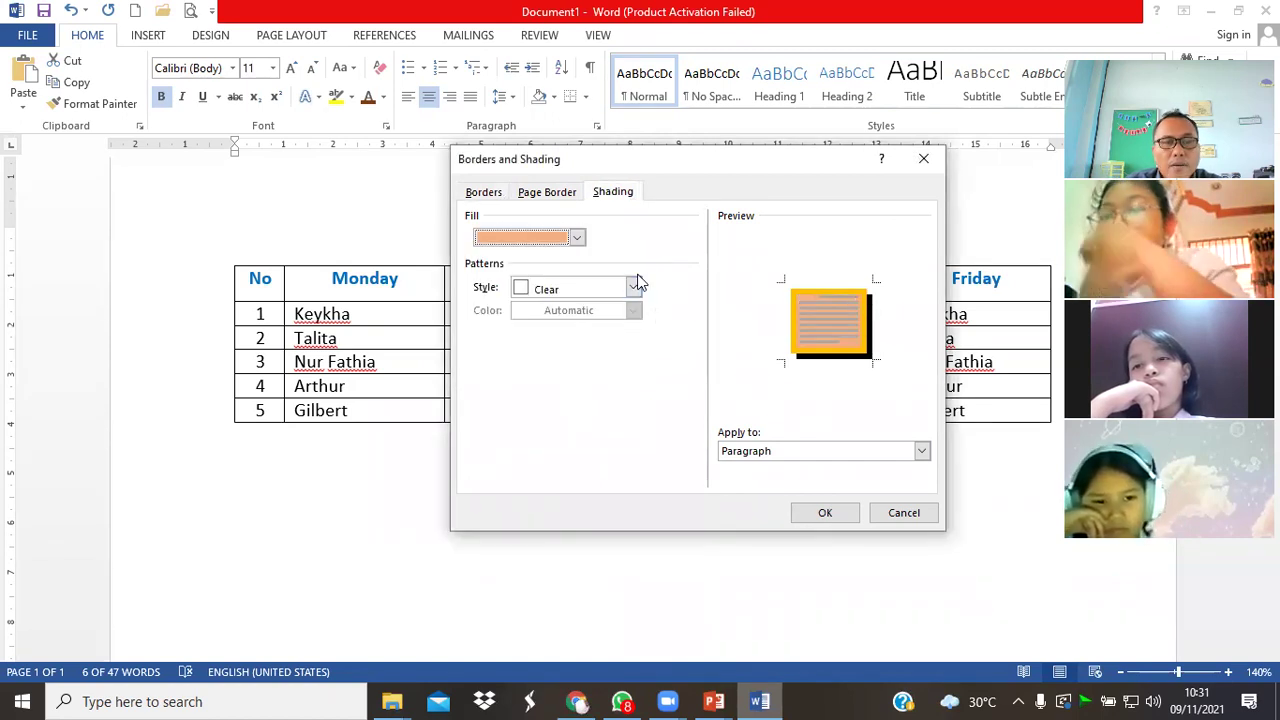
pyautogui.click(577, 237)
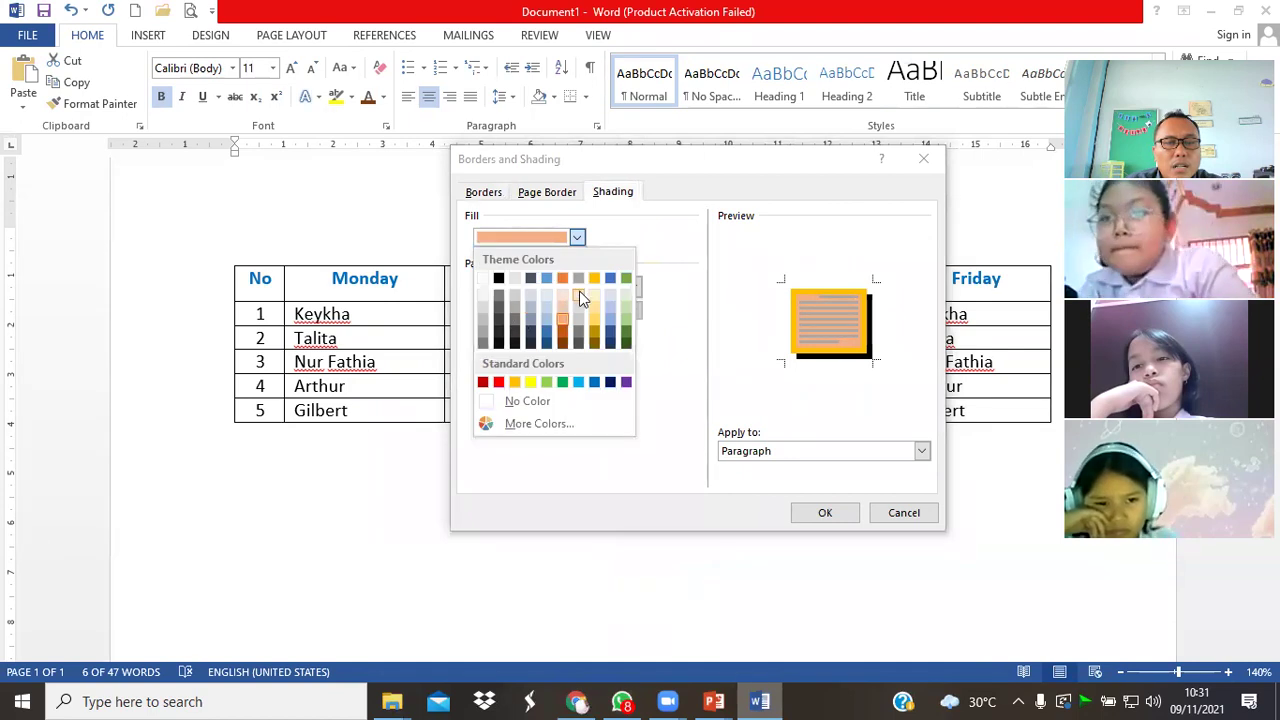
pyautogui.click(545, 322)
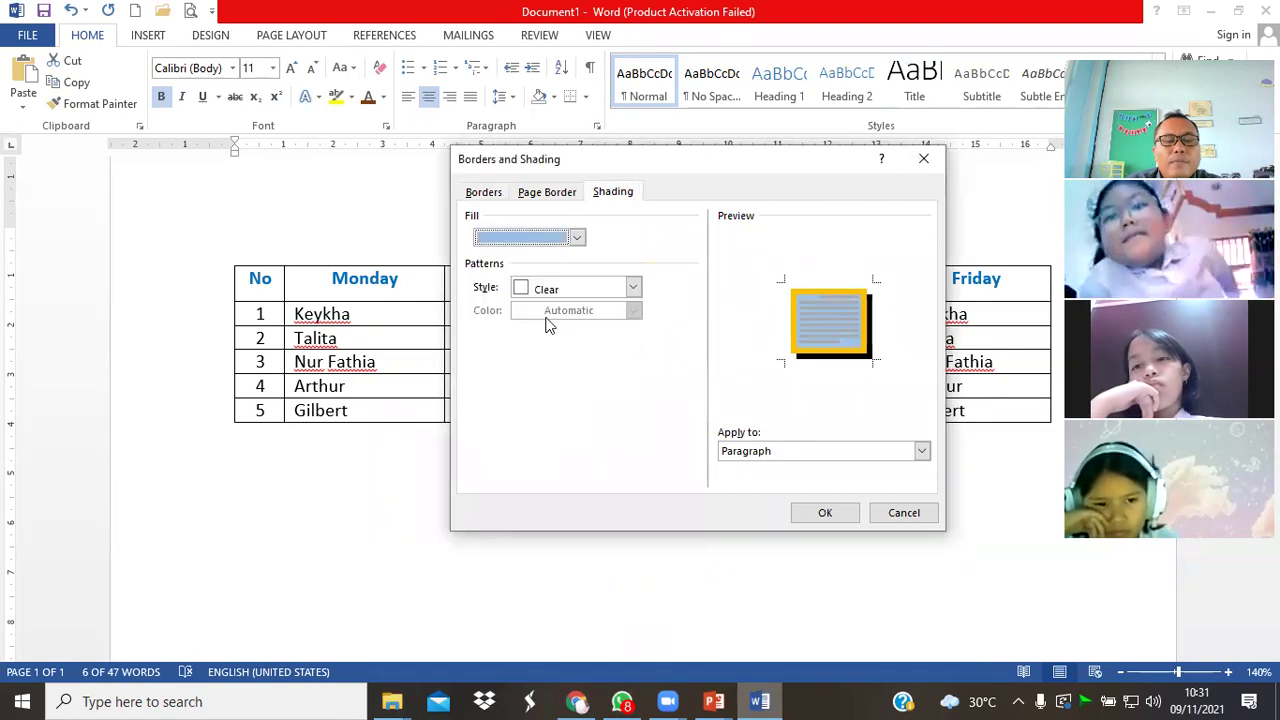
pyautogui.click(633, 289)
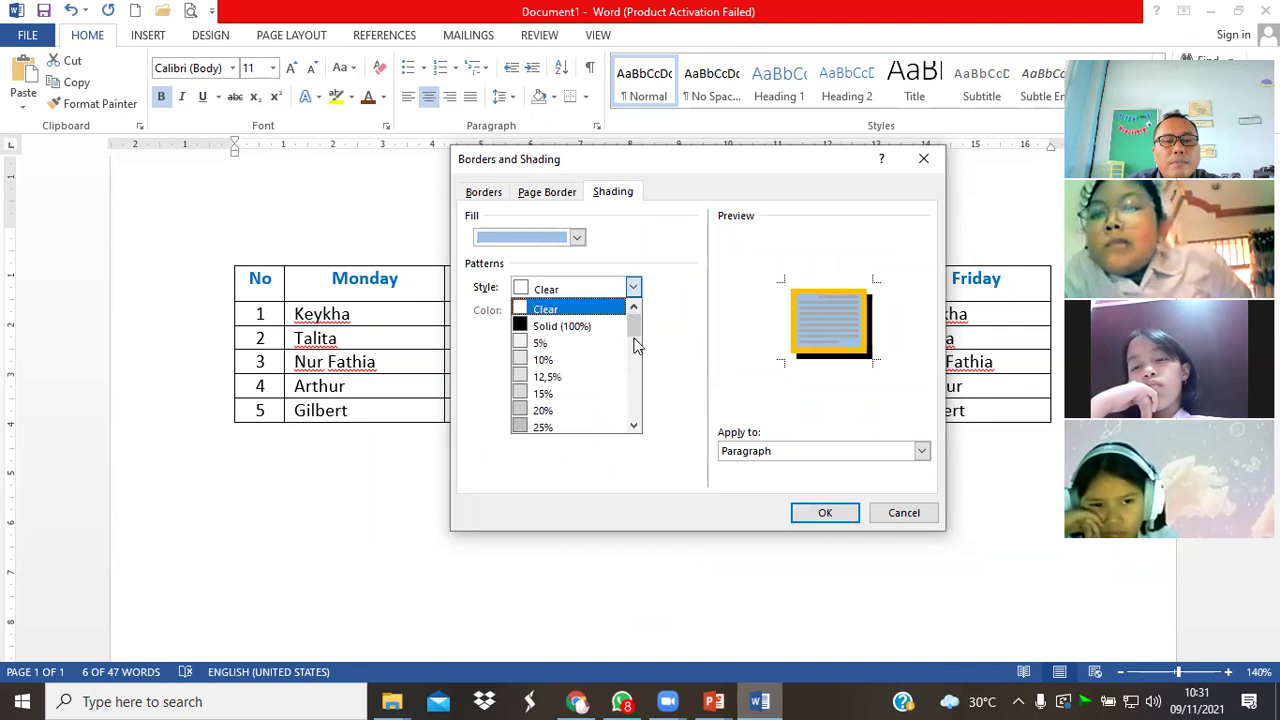
pyautogui.click(600, 377)
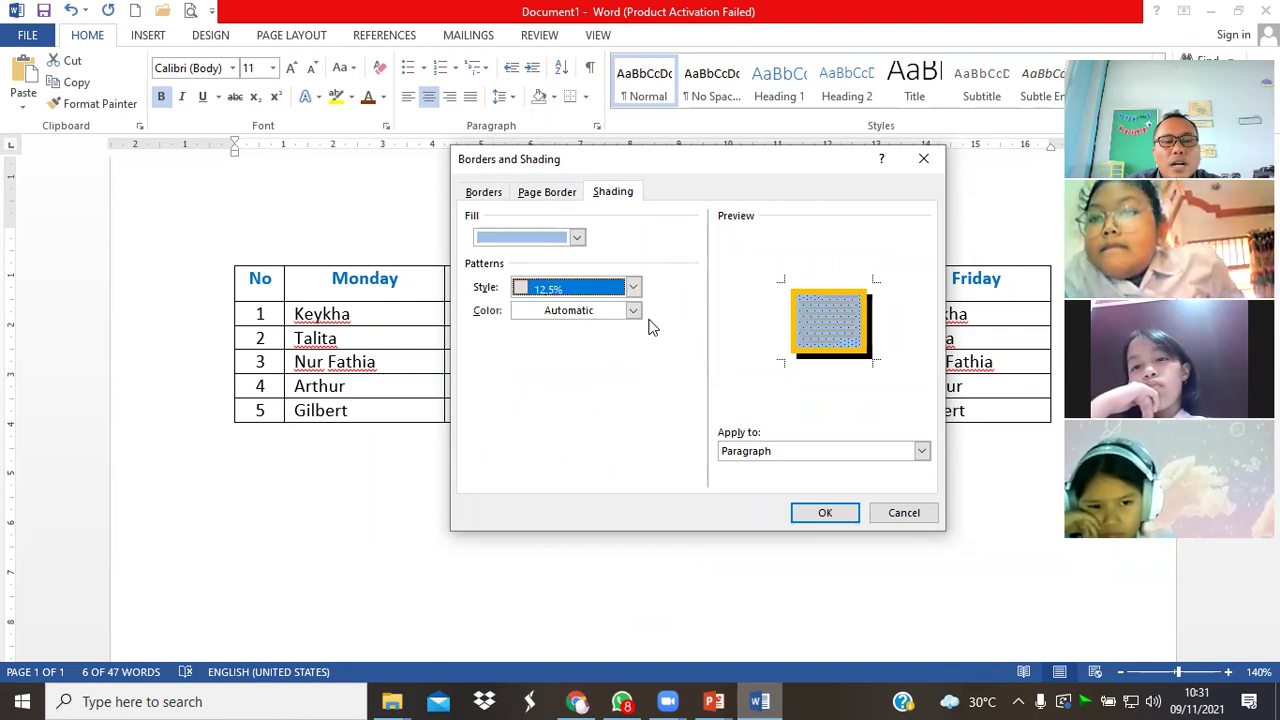
pyautogui.click(845, 343)
pyautogui.click(633, 289)
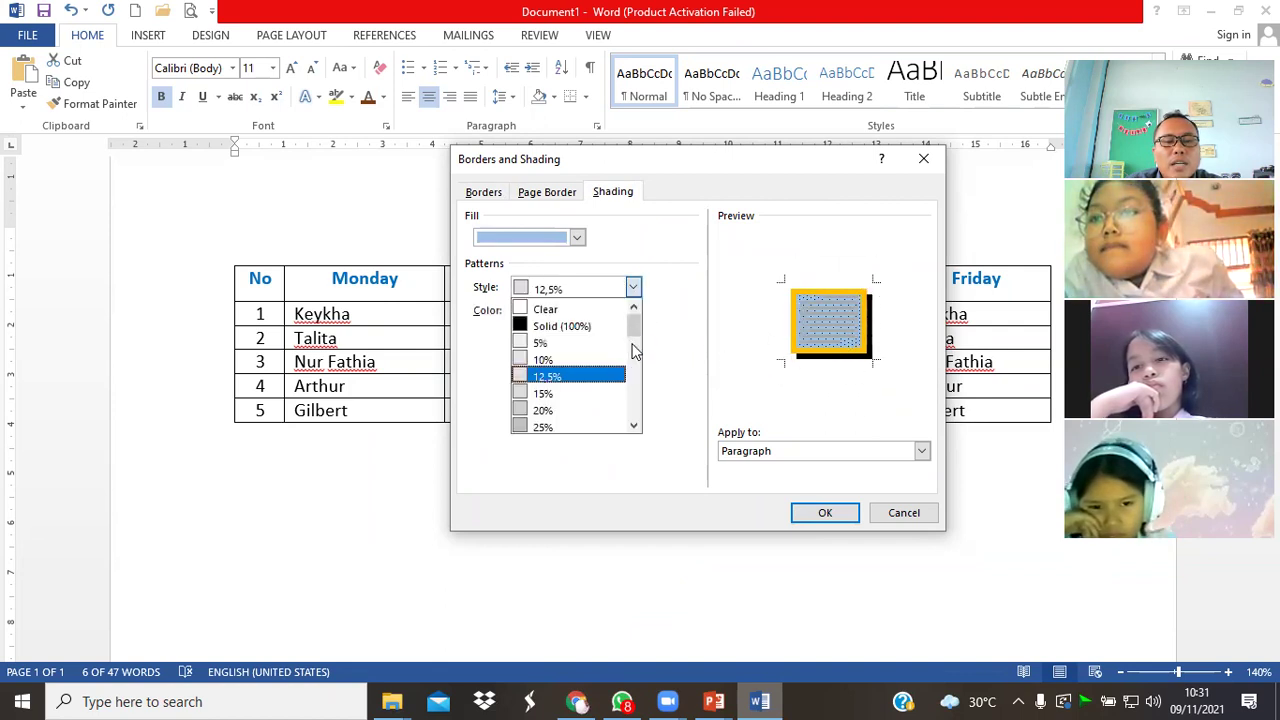
pyautogui.moveTo(636, 337)
pyautogui.mouseDown()
pyautogui.moveTo(633, 428)
pyautogui.moveTo(634, 322)
pyautogui.mouseUp()
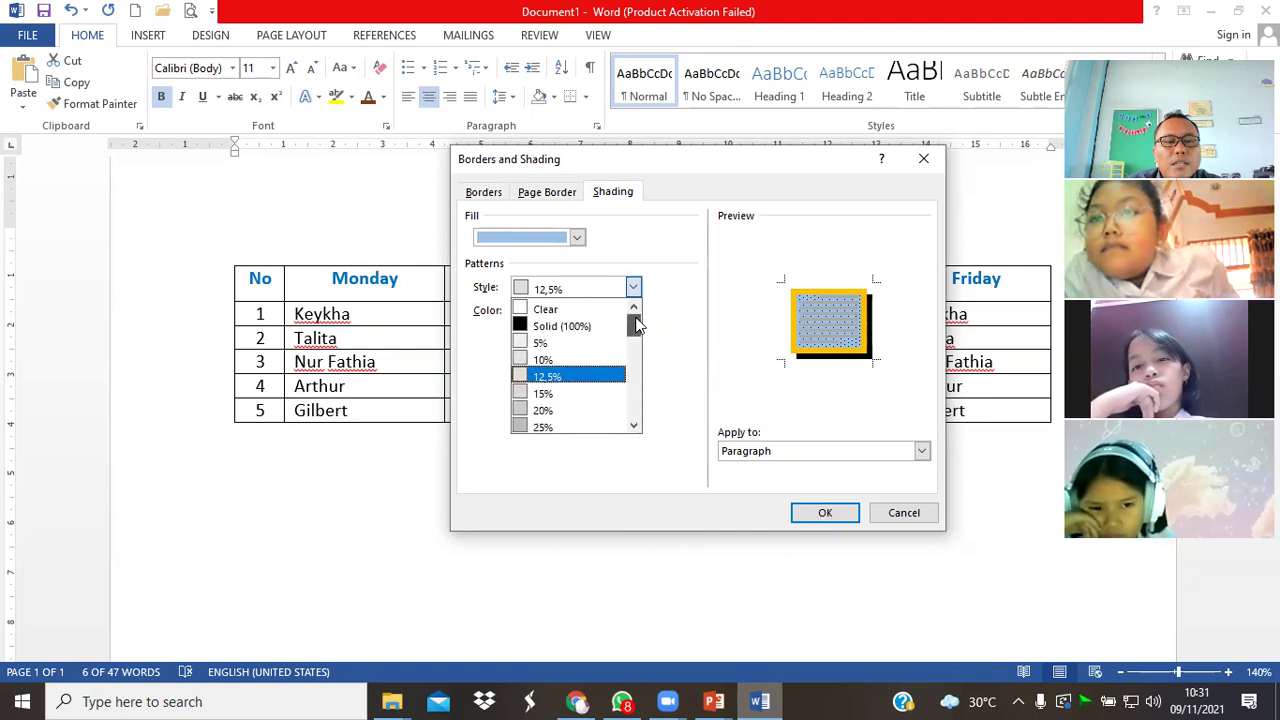
pyautogui.click(591, 362)
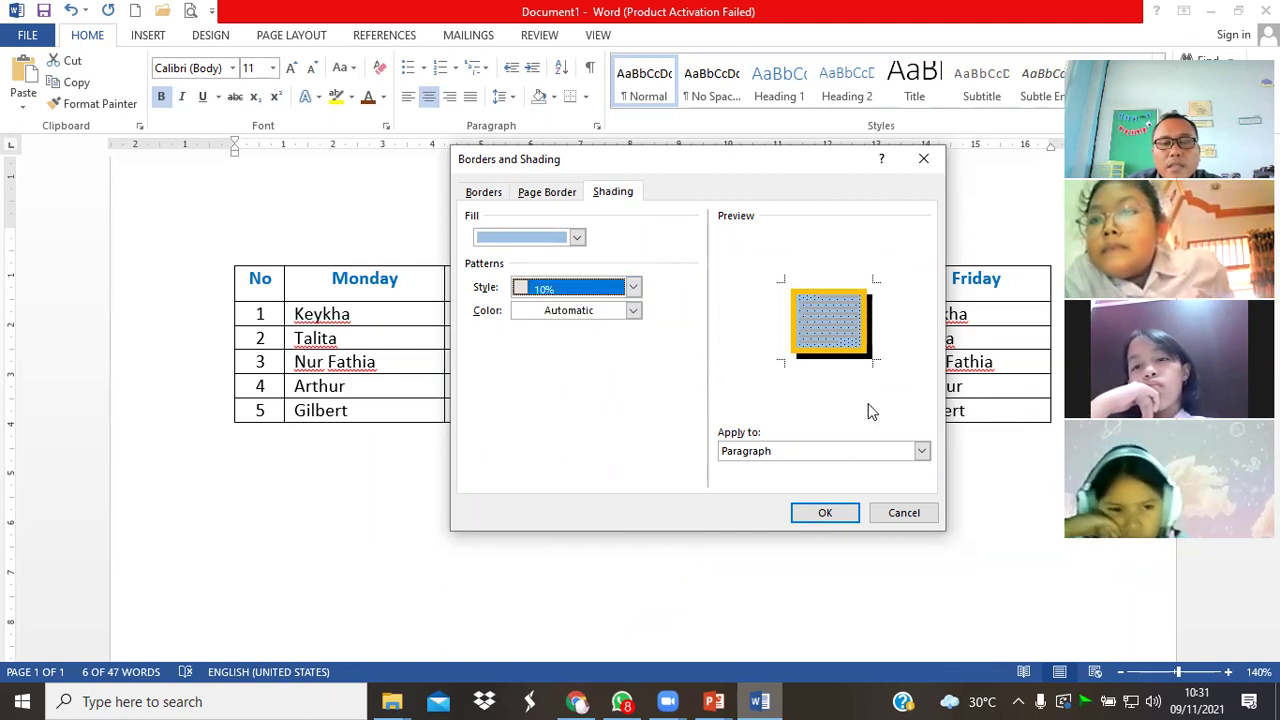
# Apply the border and shading to the whole title paragraph and confirm.
pyautogui.click(843, 452)
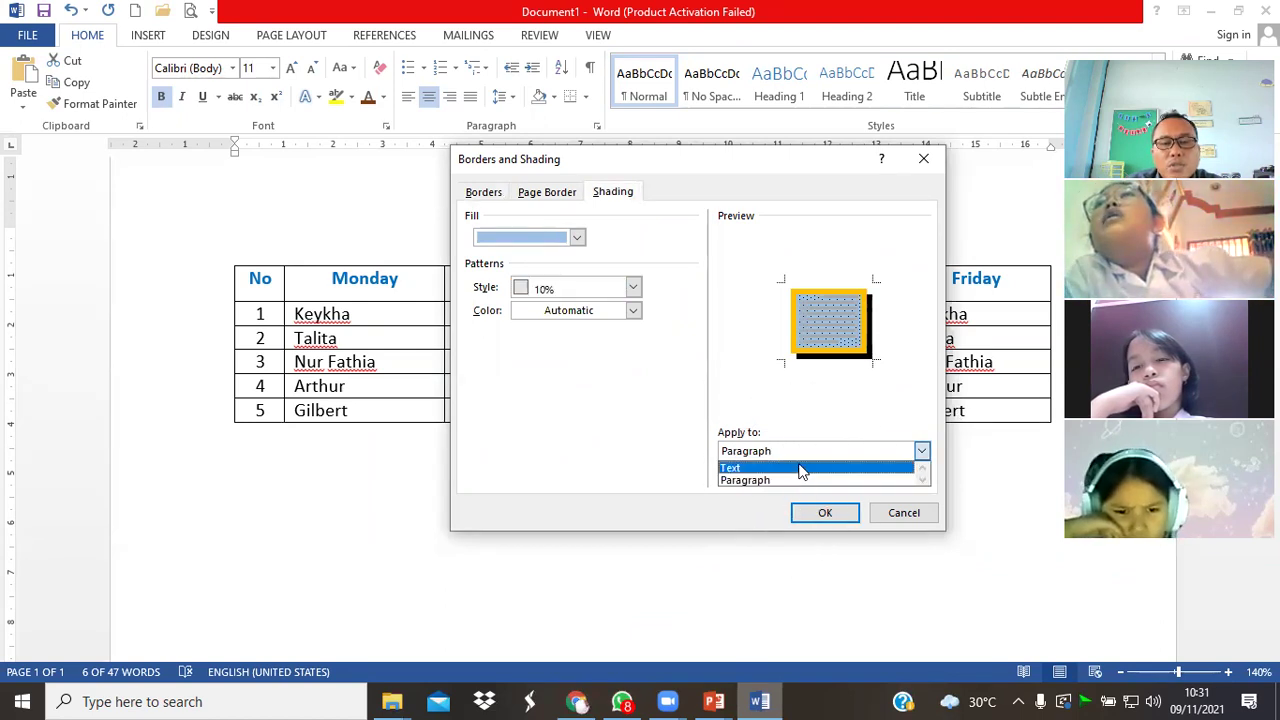
pyautogui.click(800, 468)
pyautogui.click(806, 451)
pyautogui.click(790, 480)
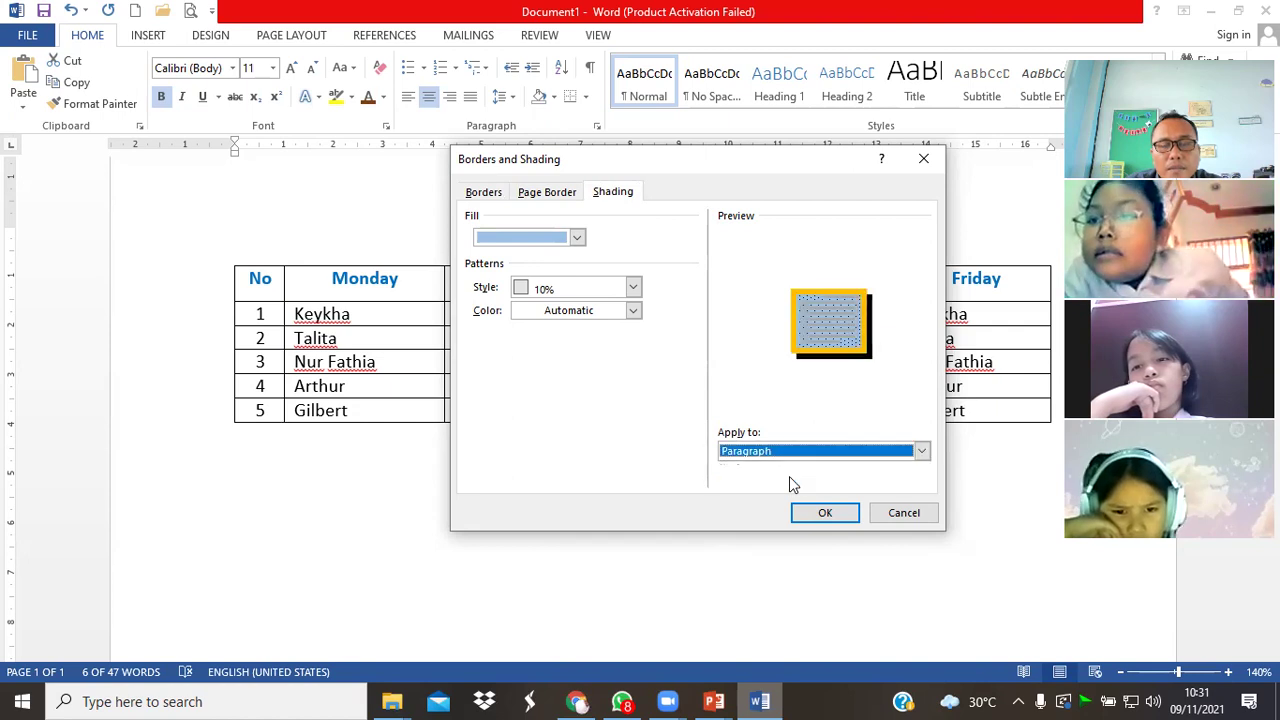
pyautogui.click(826, 513)
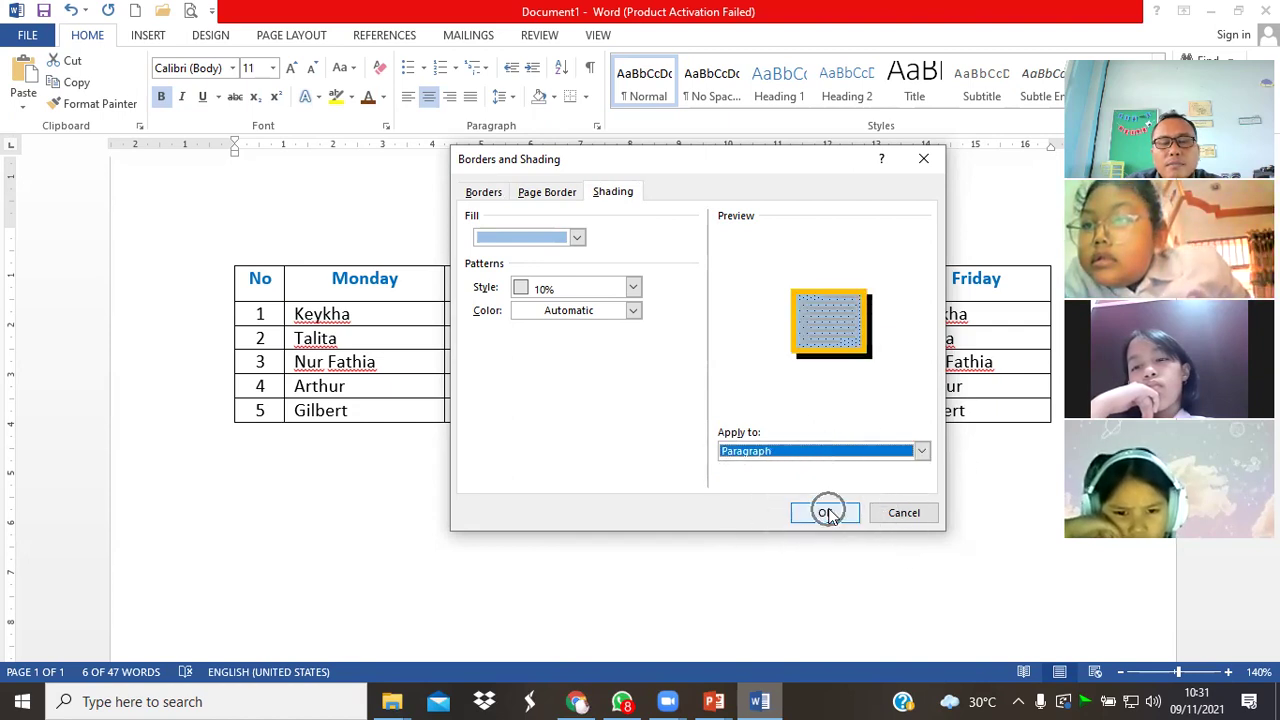
pyautogui.moveTo(583, 428)
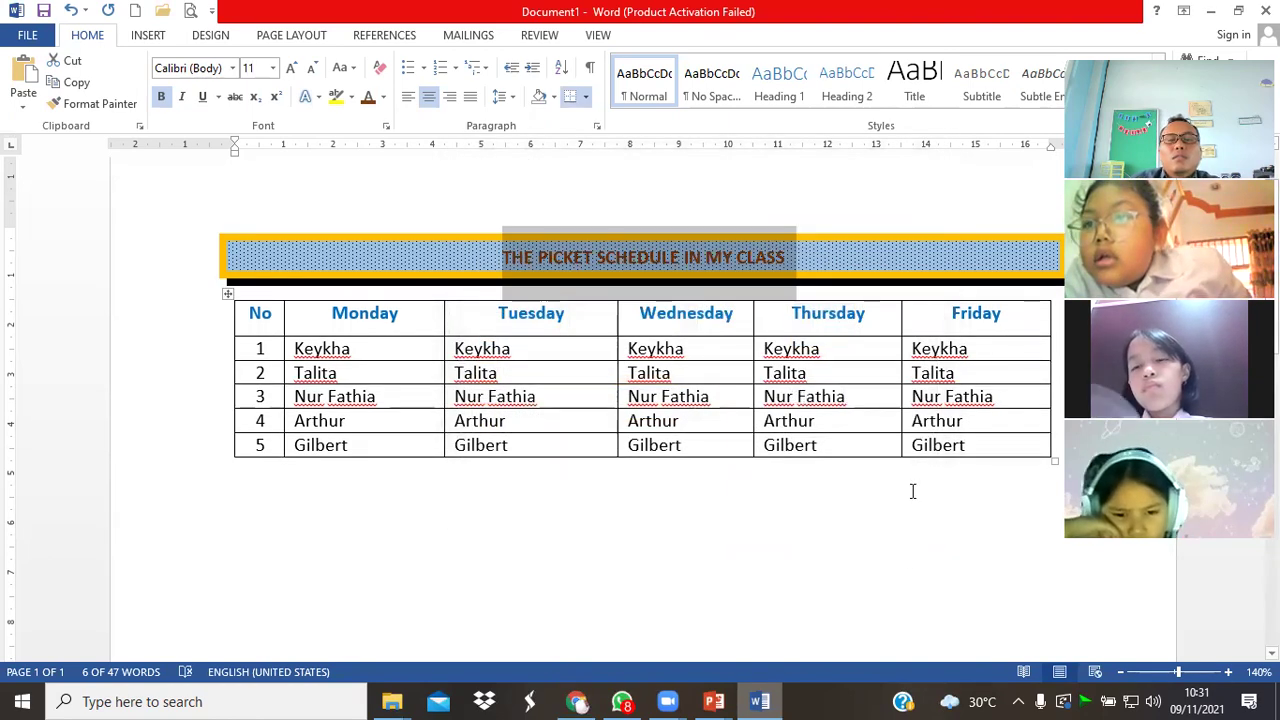
pyautogui.click(912, 491)
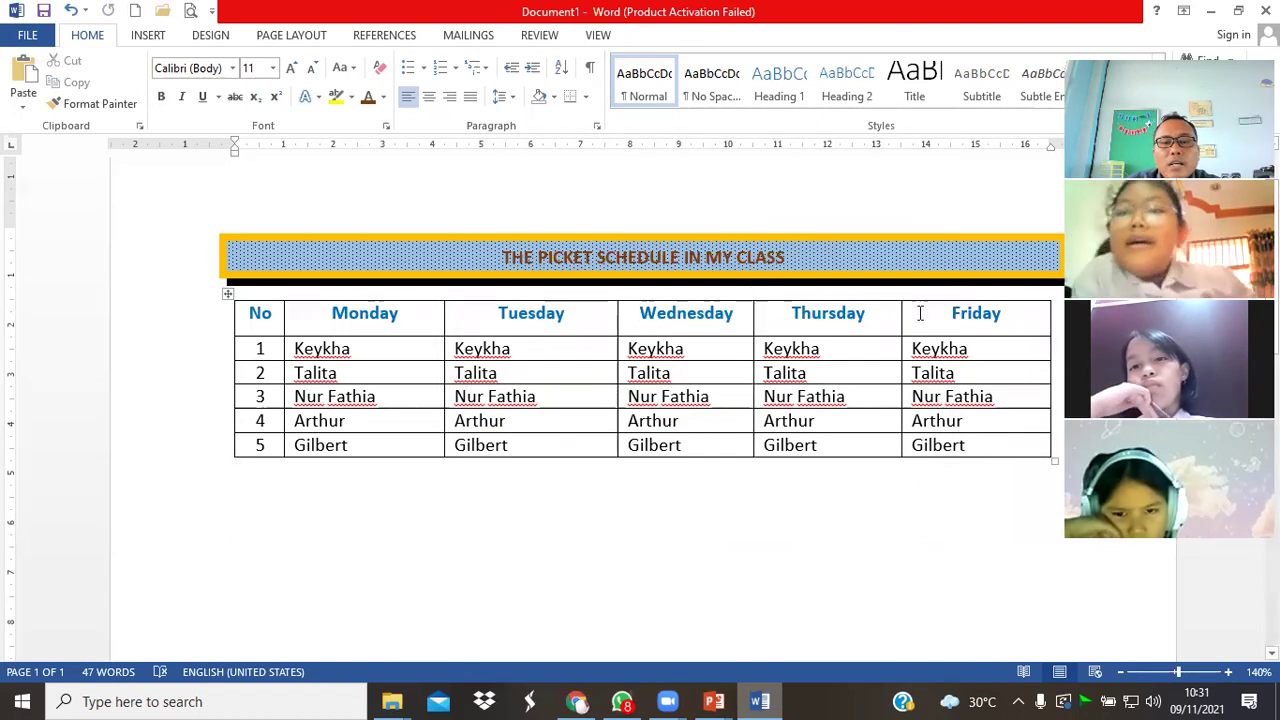
pyautogui.click(584, 402)
pyautogui.moveTo(713, 701)
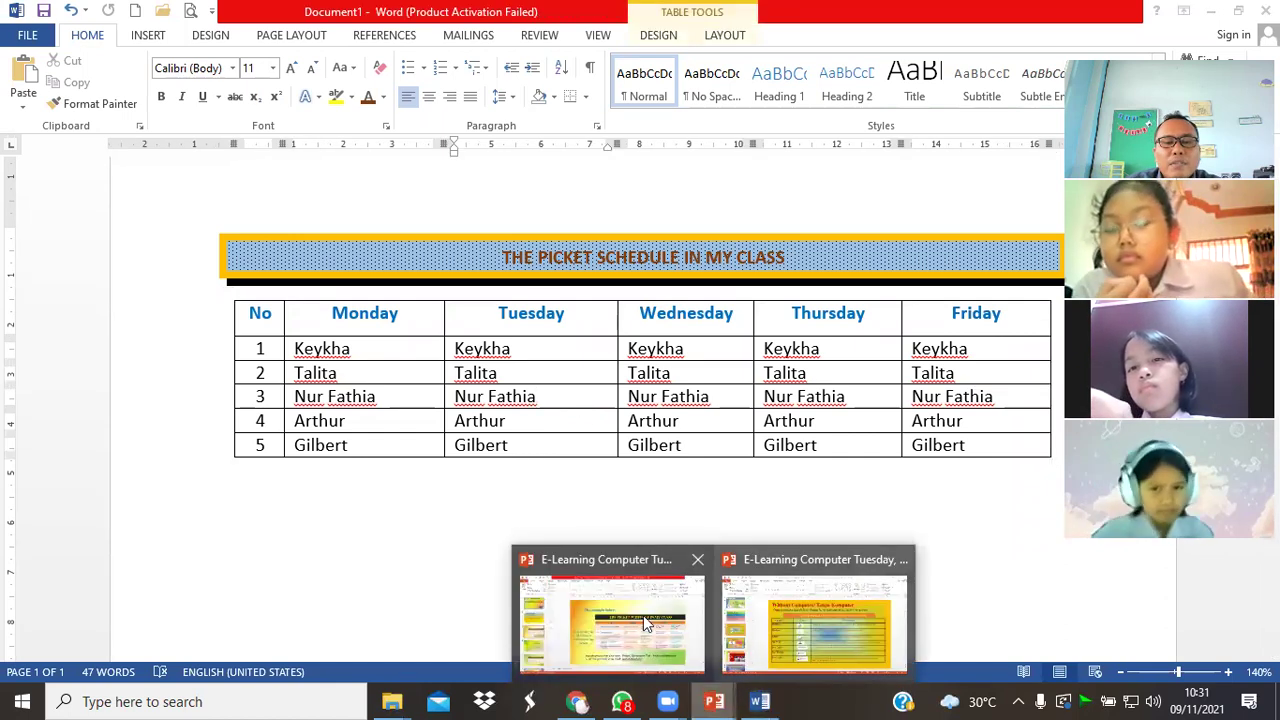
pyautogui.click(643, 620)
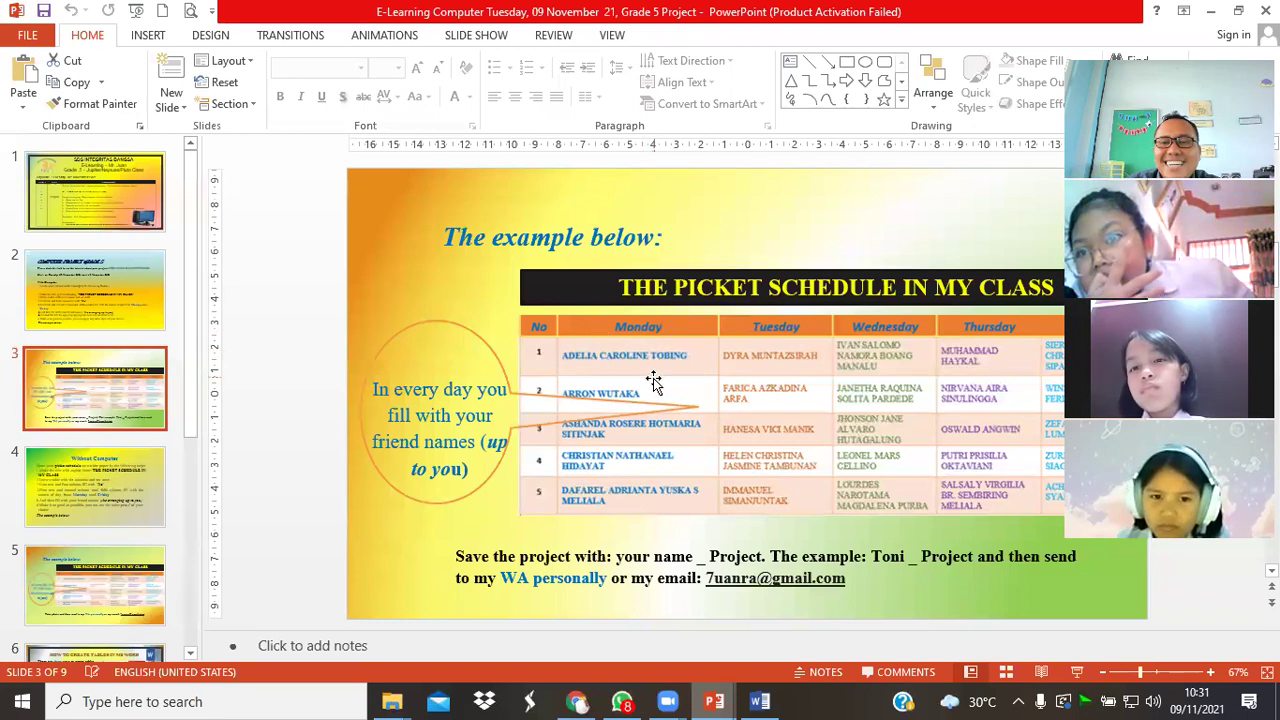
pyautogui.press('ctrl')
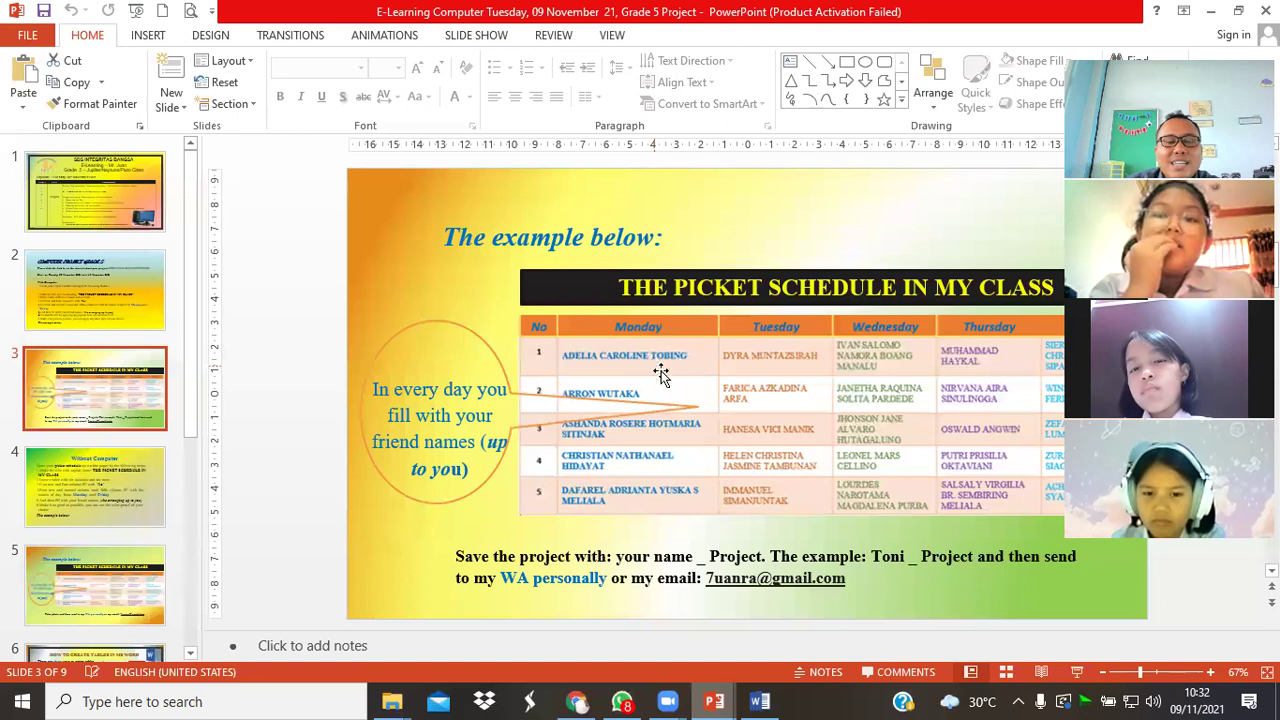
pyautogui.moveTo(713, 701)
pyautogui.click(758, 699)
pyautogui.click(760, 465)
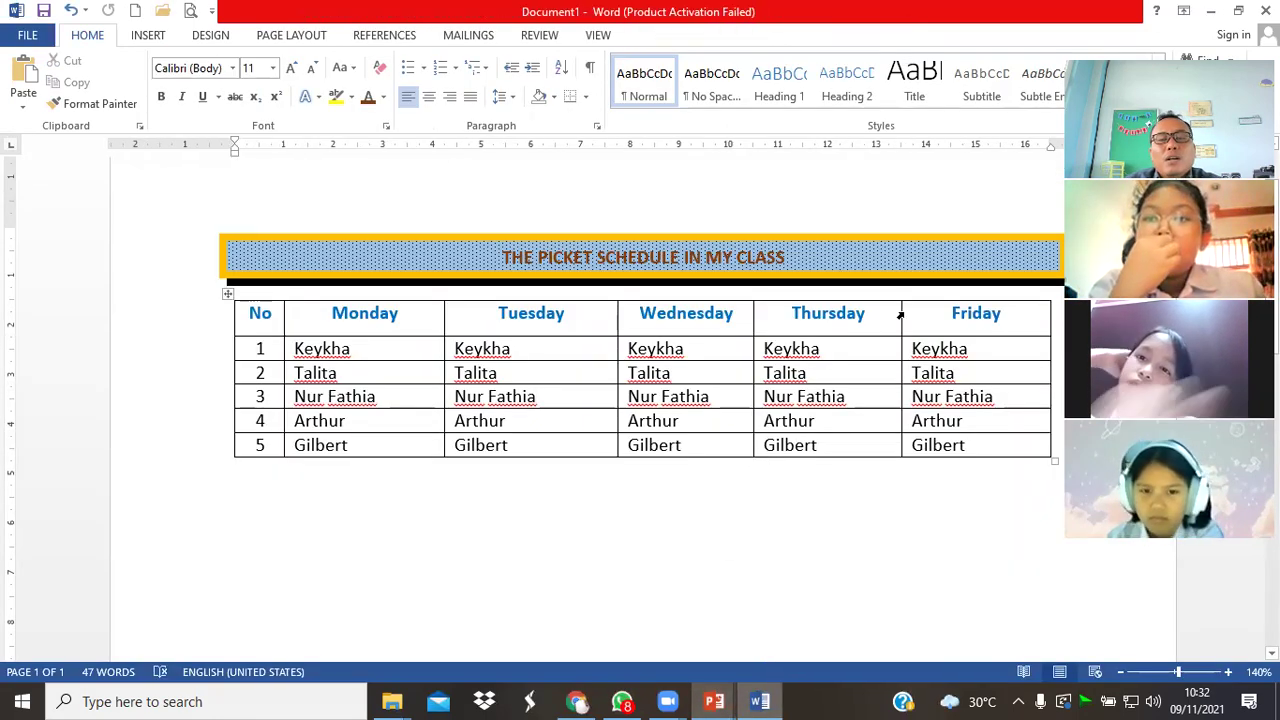
pyautogui.moveTo(618, 293)
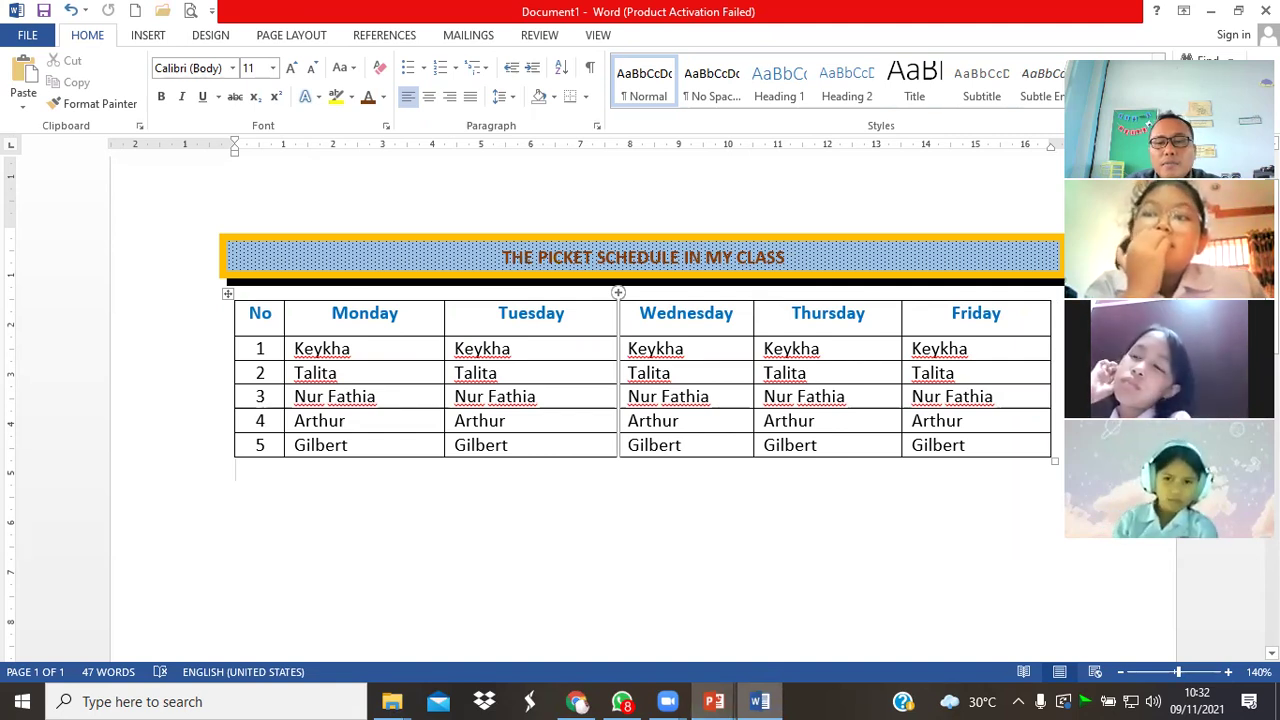
# Add a blank line at the end of the title, then remove it.
pyautogui.click(790, 257)
pyautogui.press('Return')
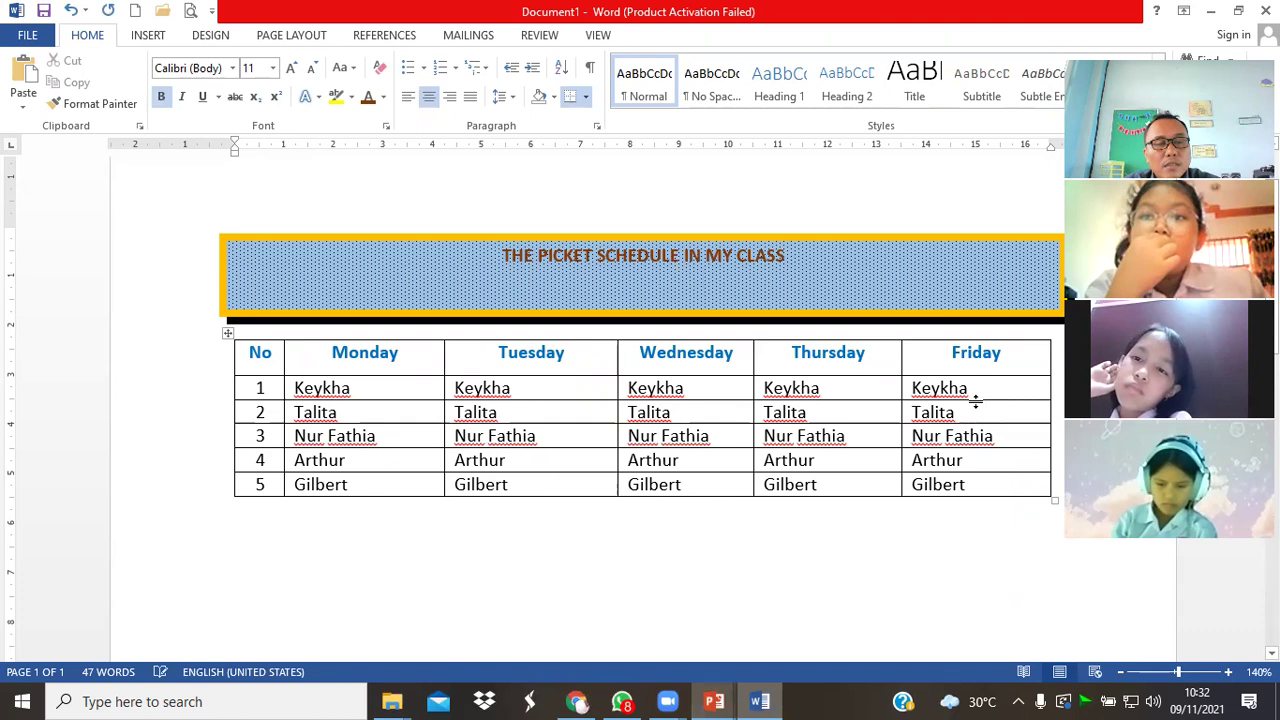
pyautogui.press('BackSpace')
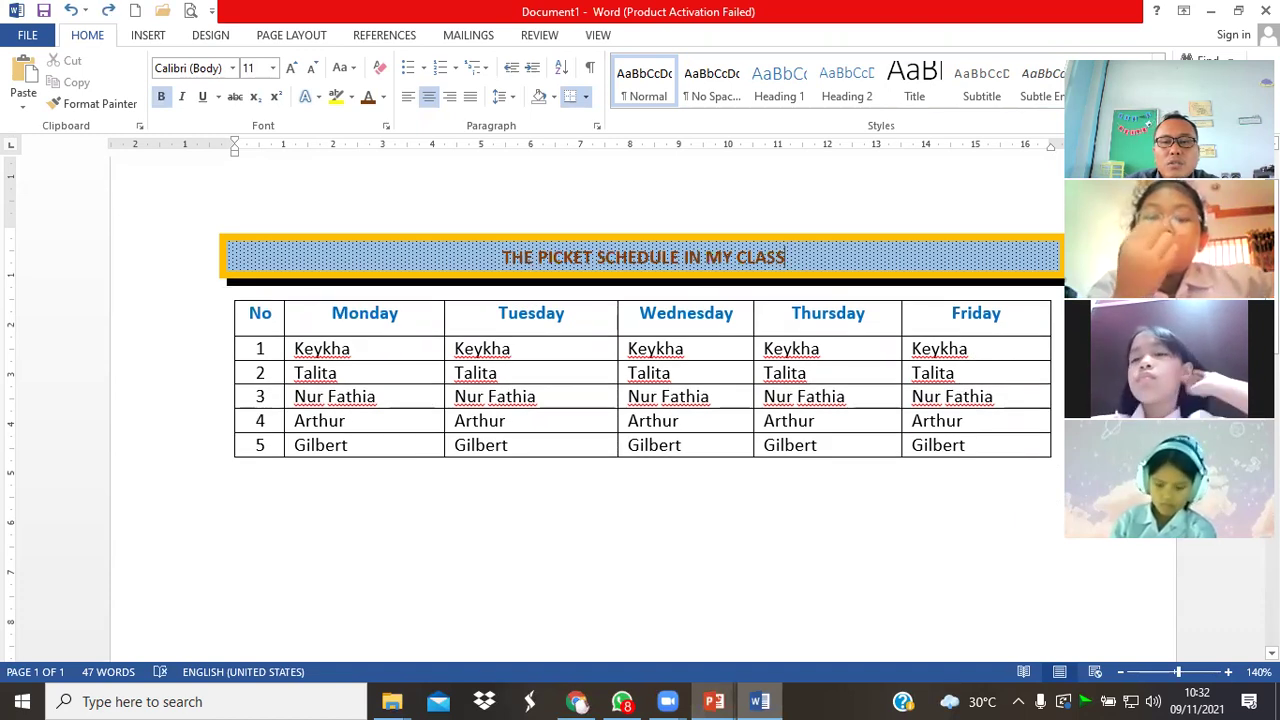
pyautogui.click(260, 313)
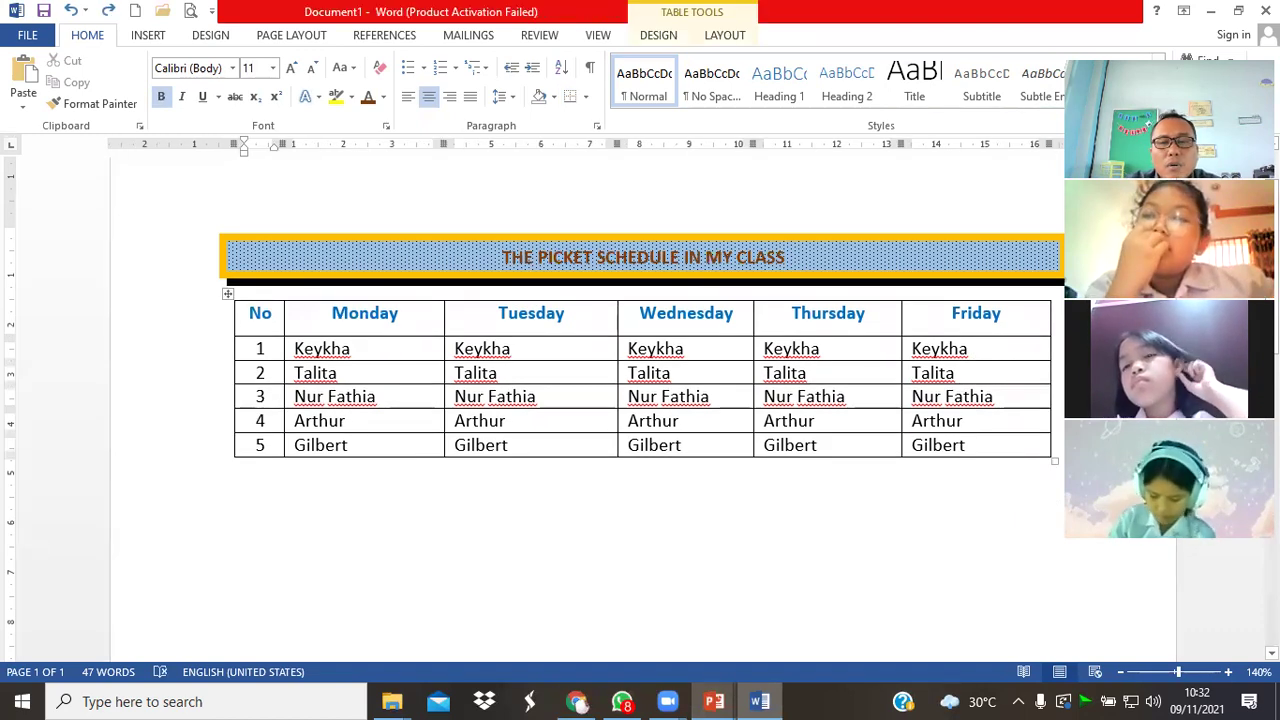
pyautogui.click(786, 257)
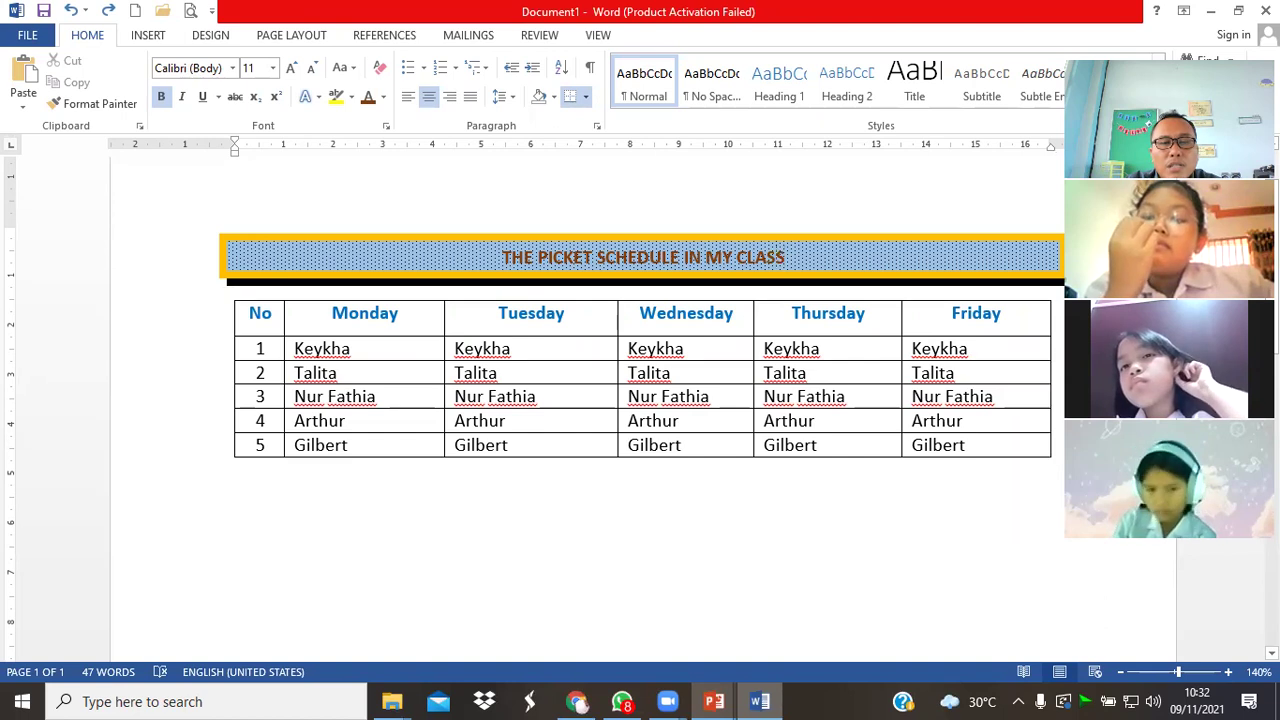
pyautogui.click(260, 313)
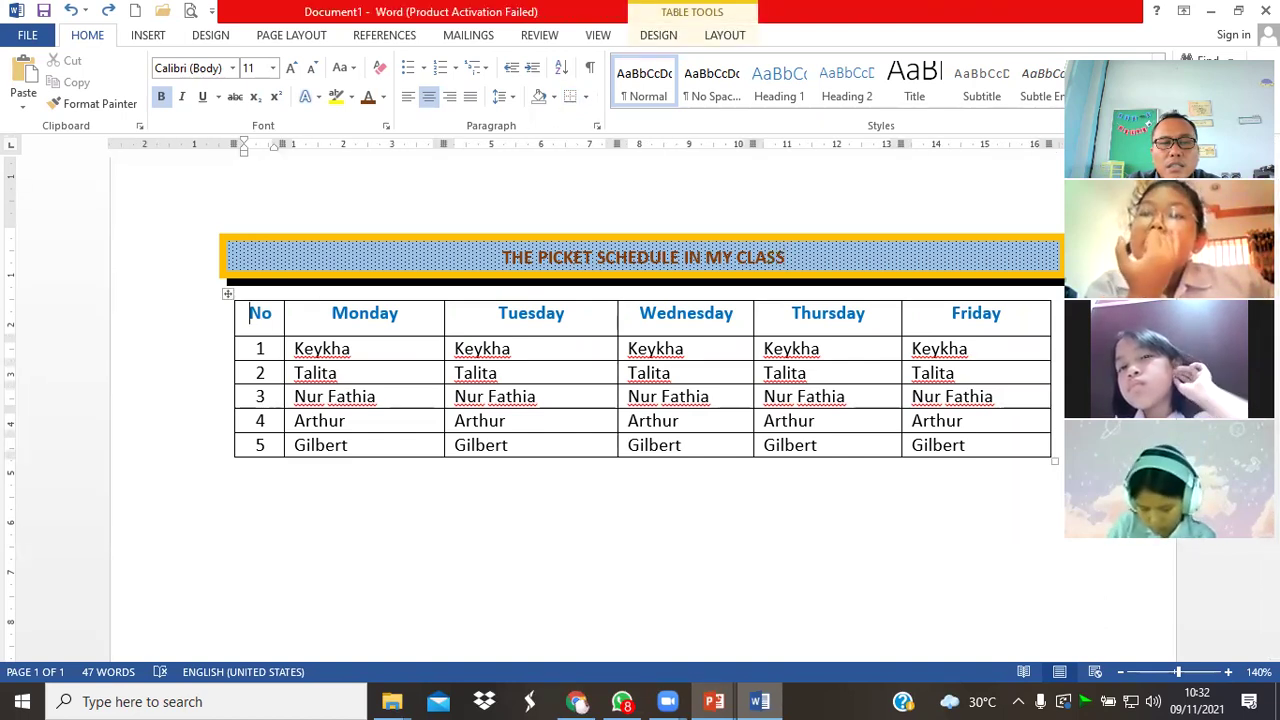
pyautogui.click(786, 257)
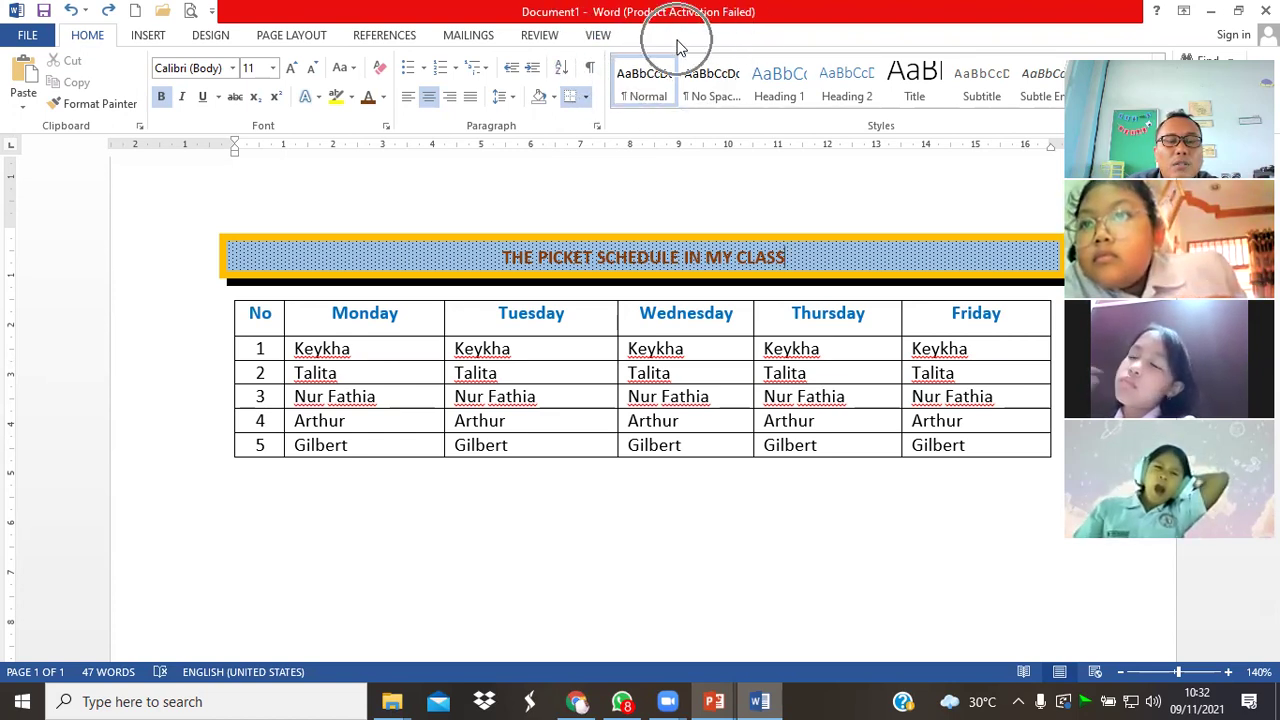
# Place the insertion point inside the table, after Keykha under Tuesday.
pyautogui.click(569, 352)
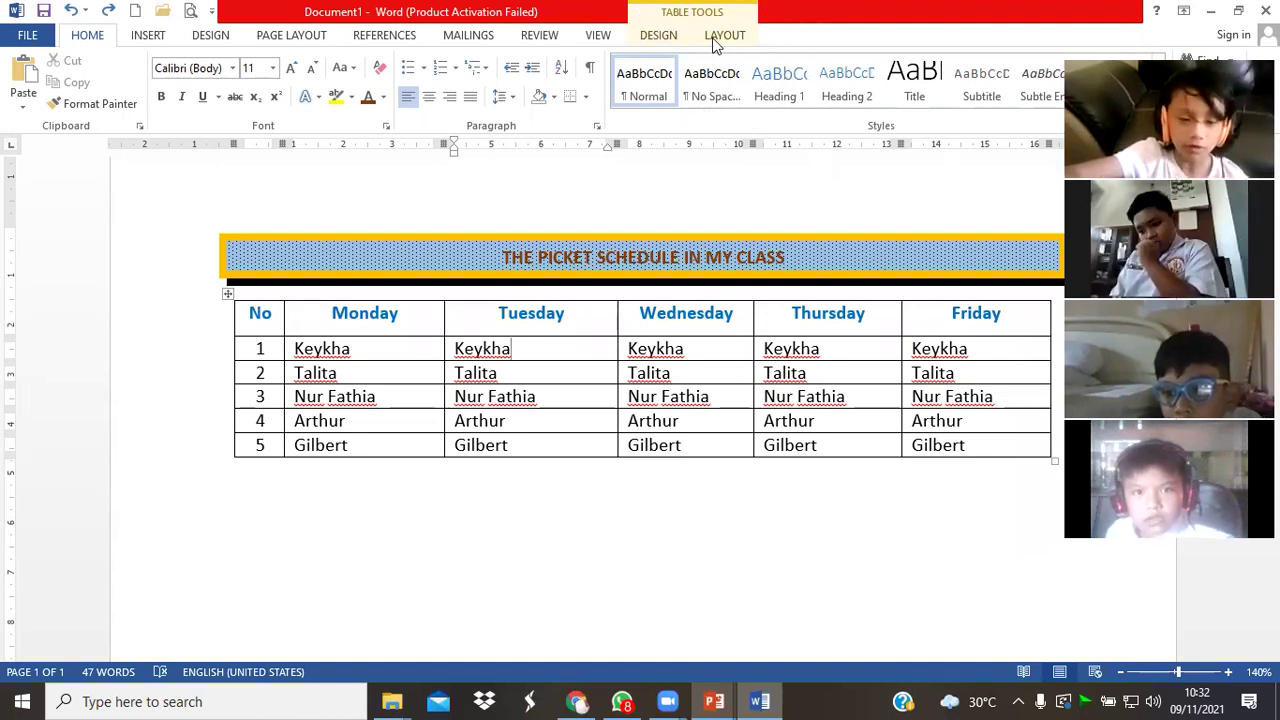
pyautogui.moveTo(787, 300)
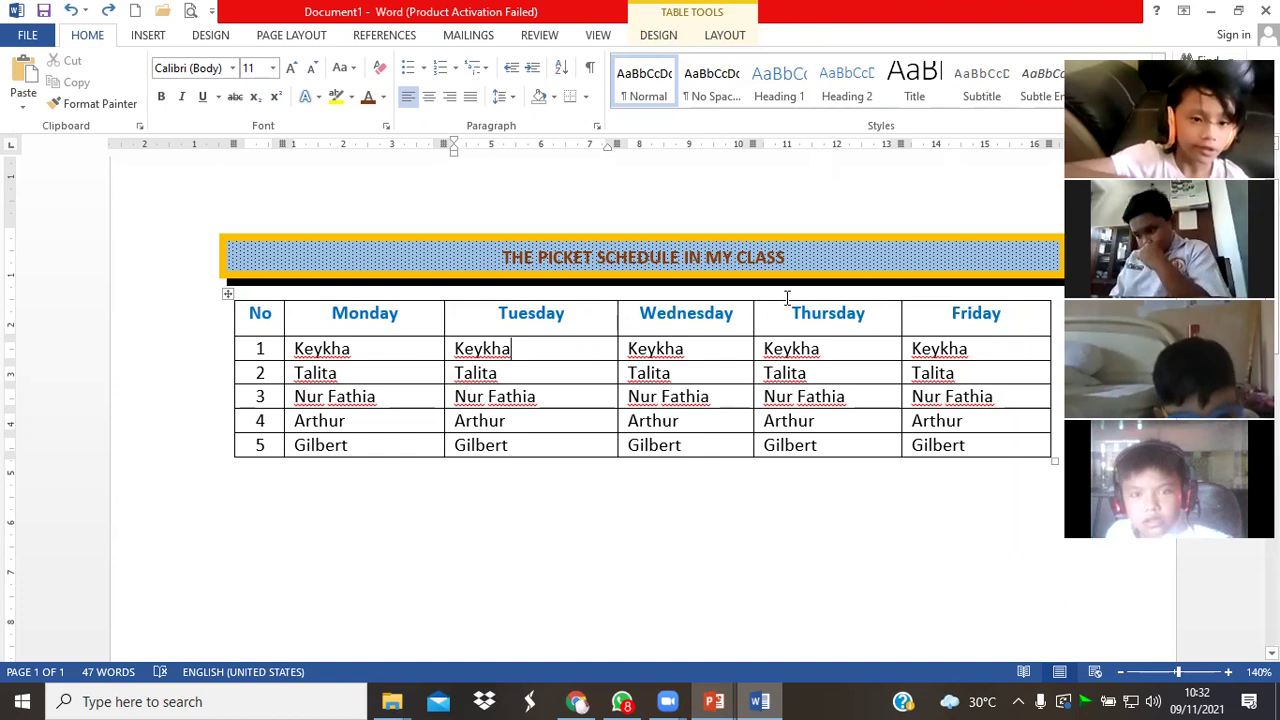
pyautogui.click(796, 257)
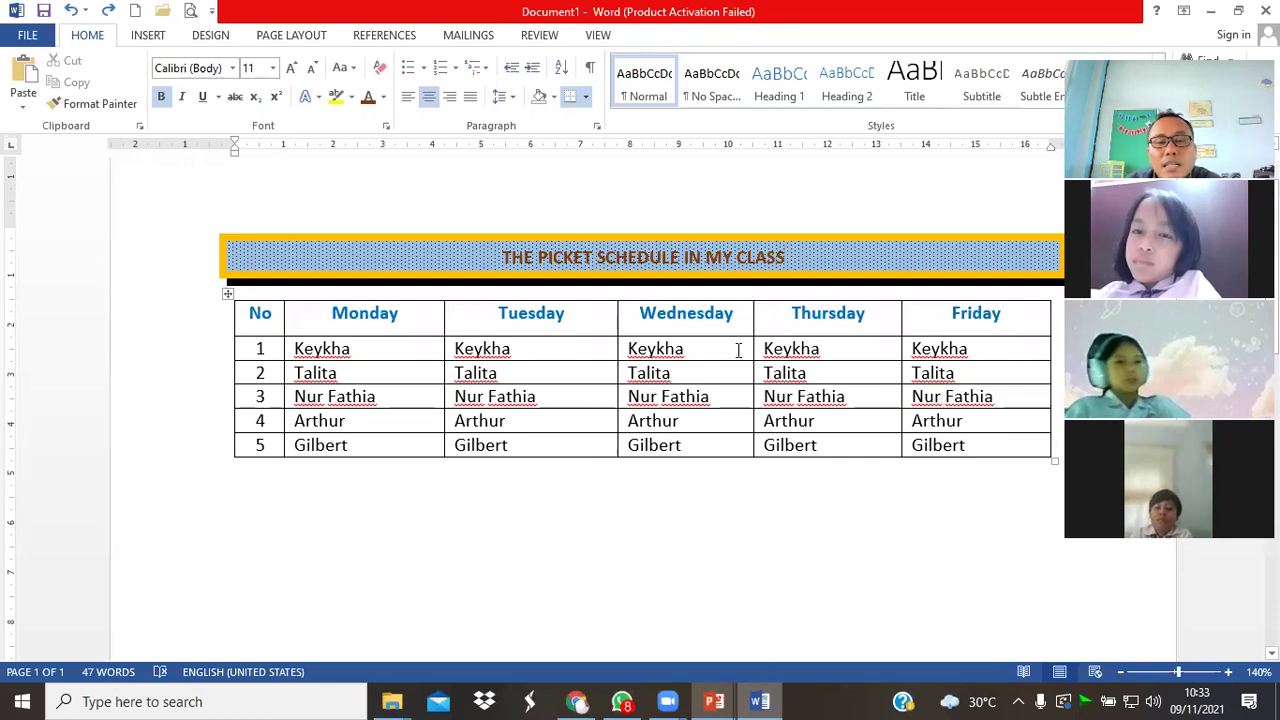
pyautogui.click(786, 258)
pyautogui.click(786, 256)
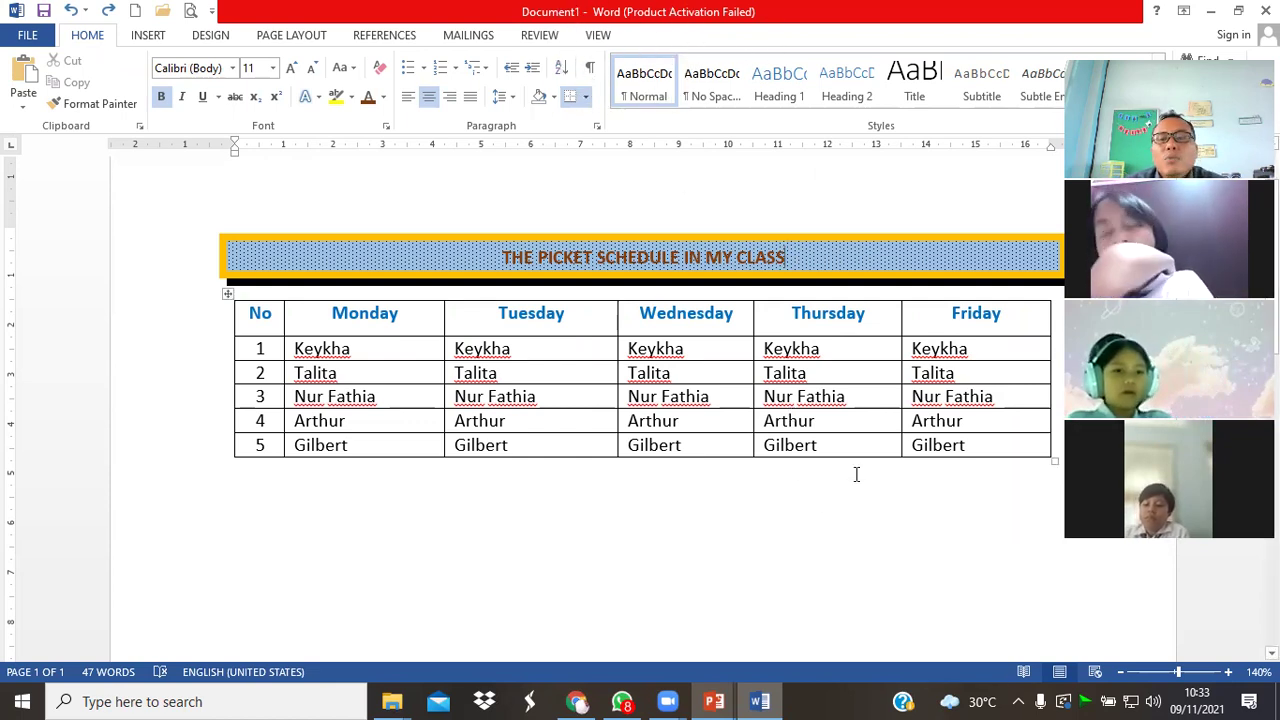
pyautogui.moveTo(500, 362)
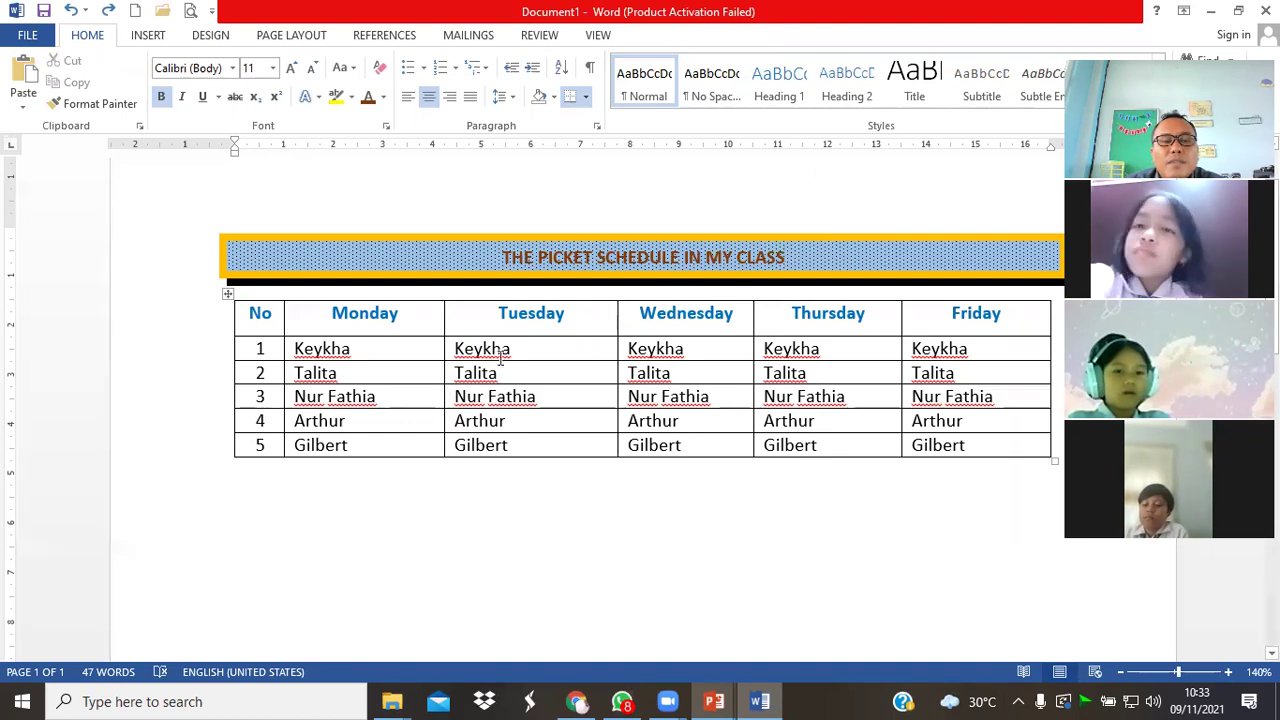
pyautogui.press('ctrl')
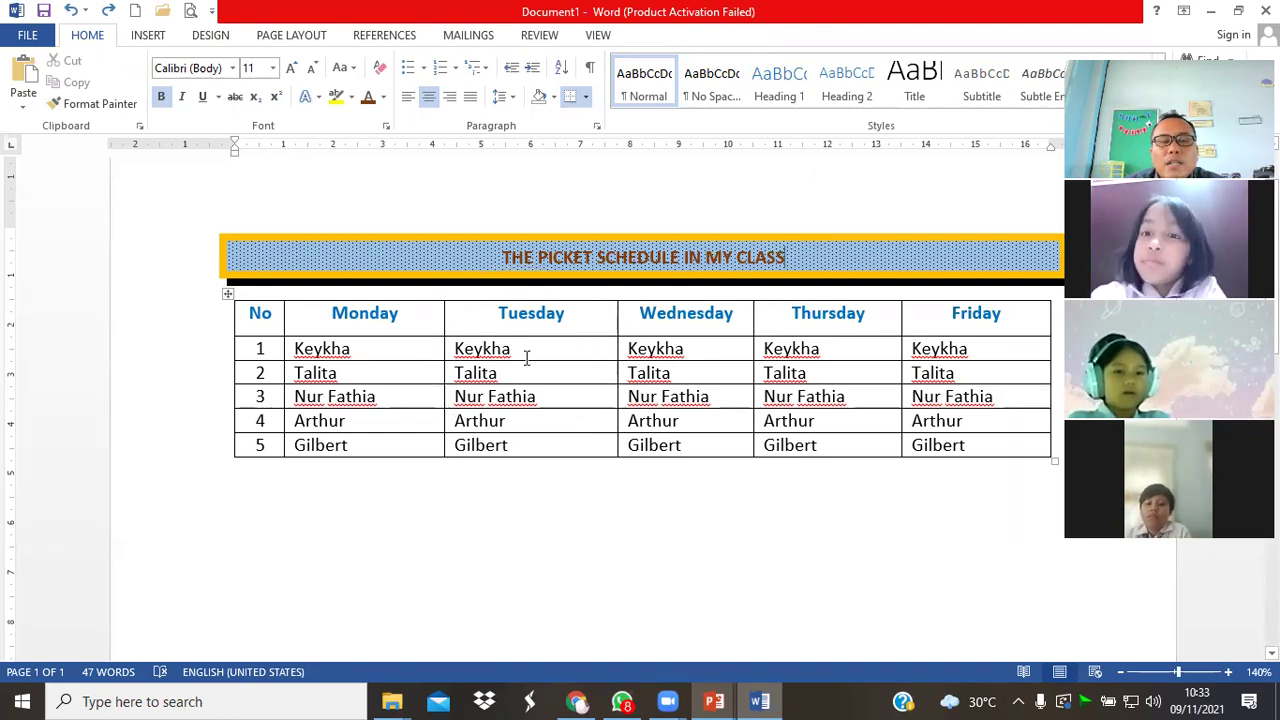
pyautogui.press('ctrl')
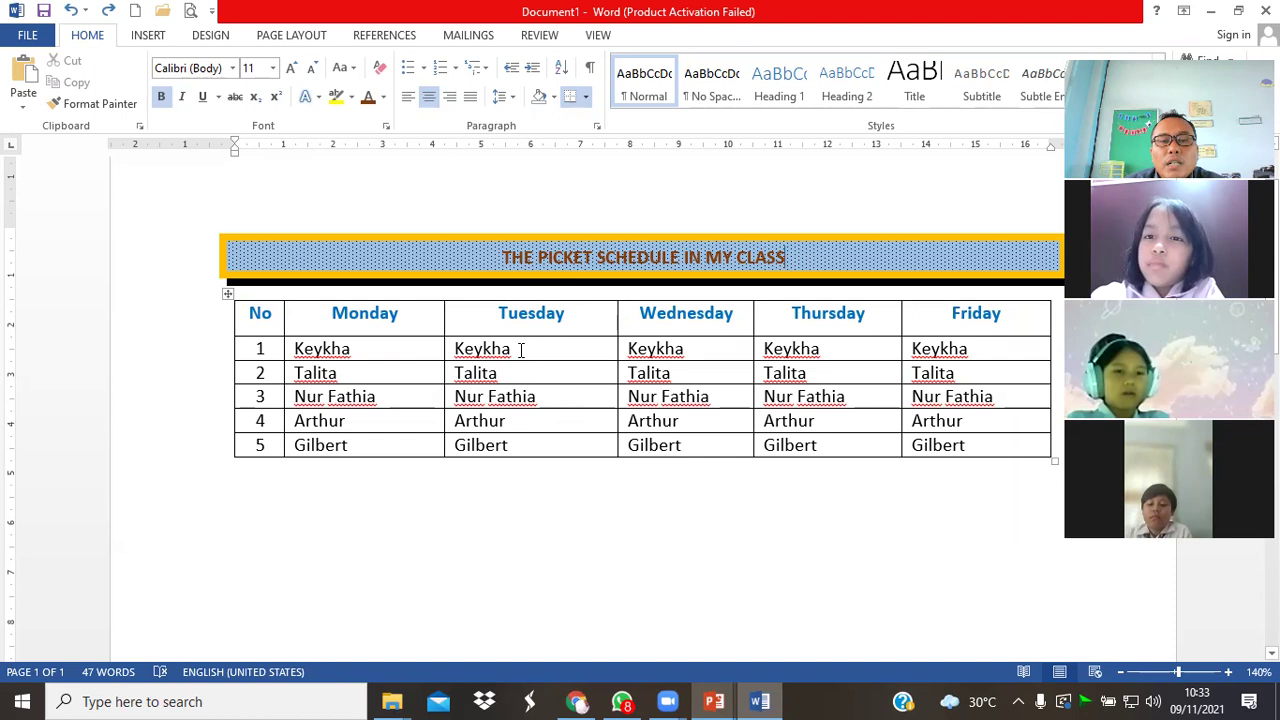
pyautogui.click(520, 349)
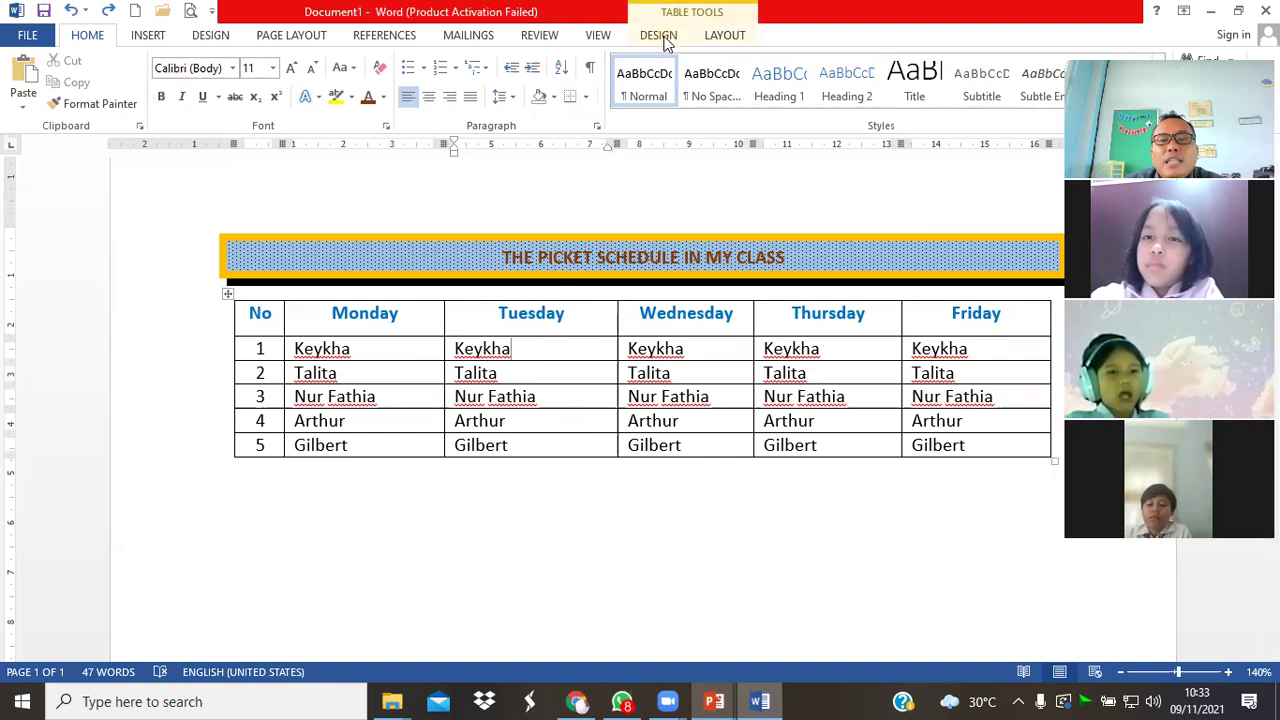
pyautogui.press('ctrl')
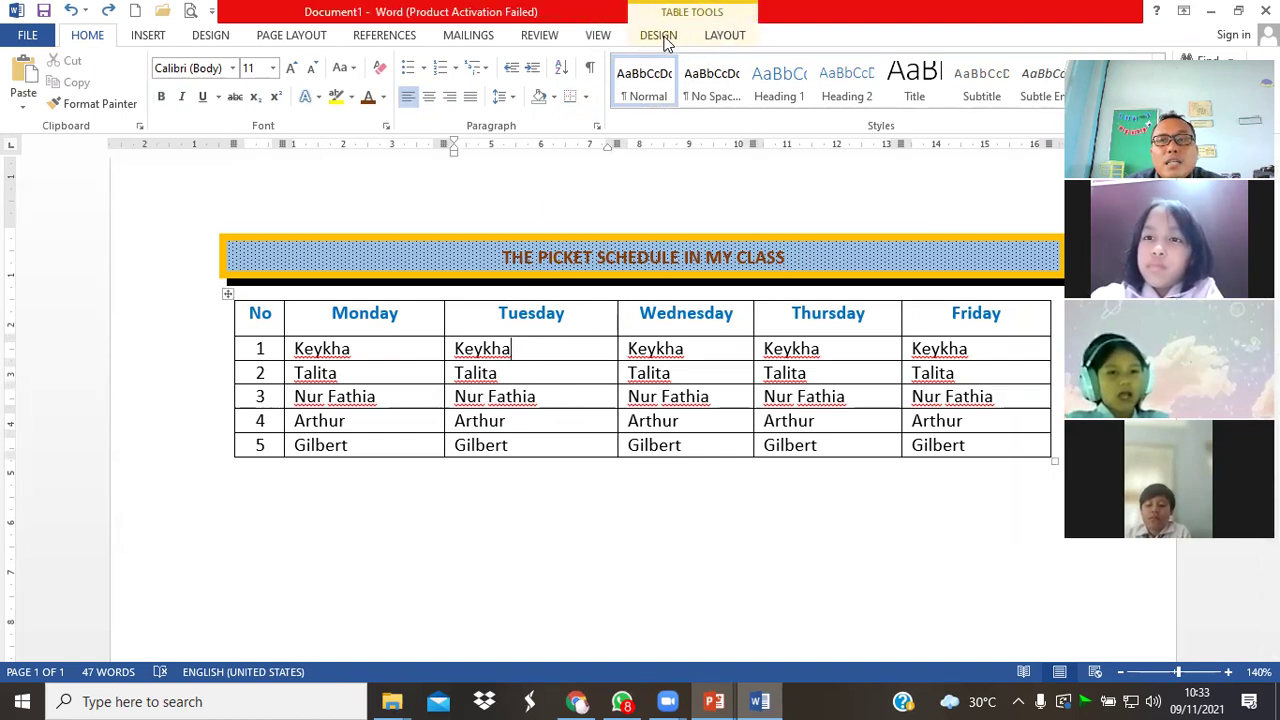
# Apply the gold banded style from the Table Styles gallery to the picket schedule table.
pyautogui.click(659, 35)
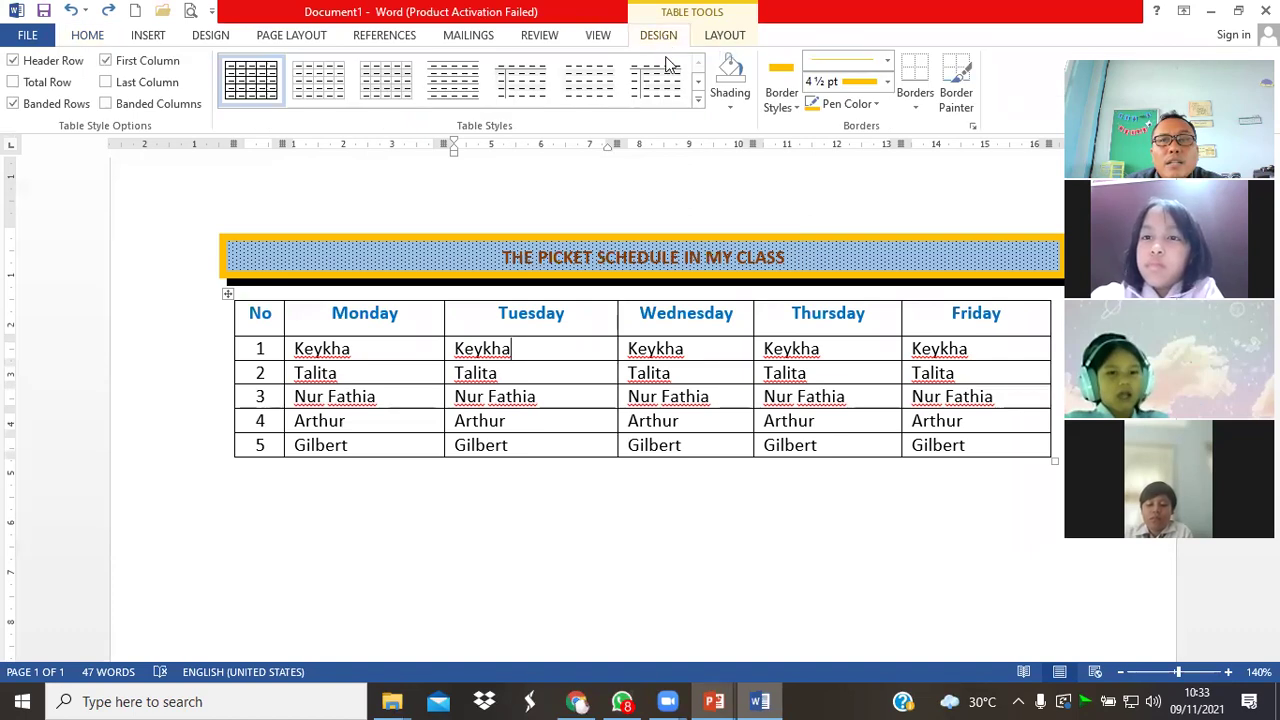
pyautogui.click(697, 106)
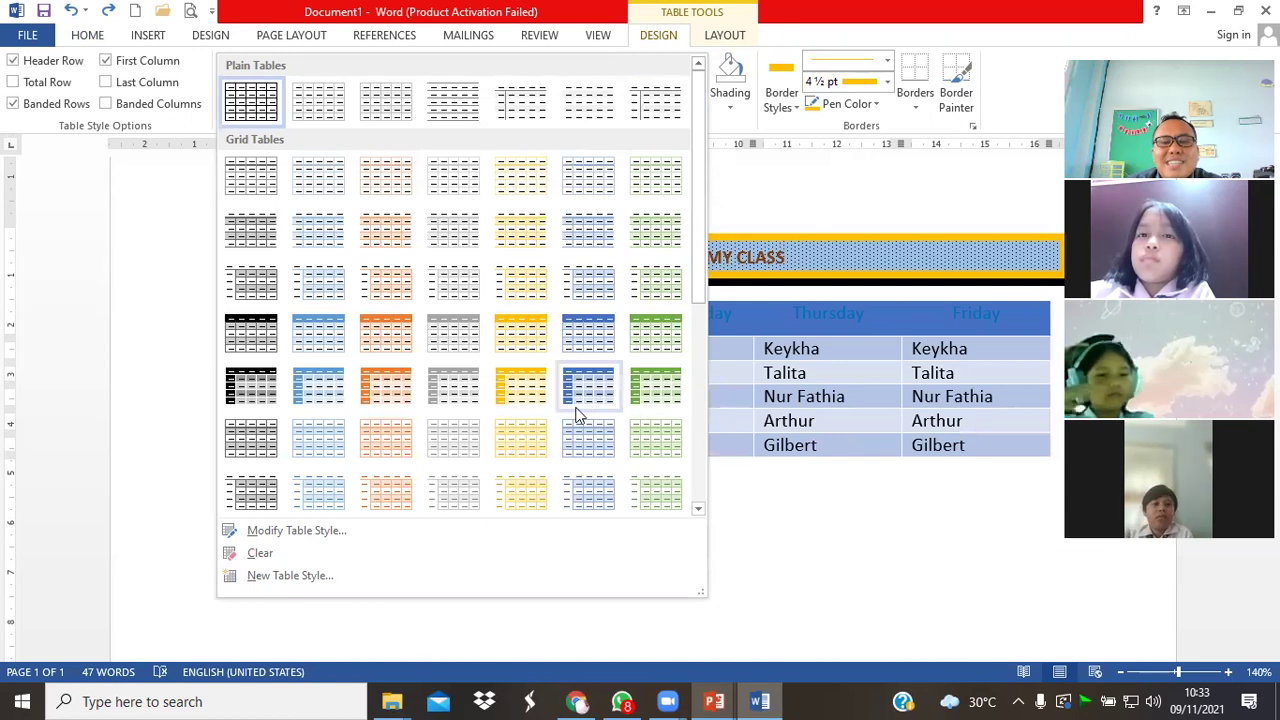
pyautogui.scroll(-5, 691, 380)
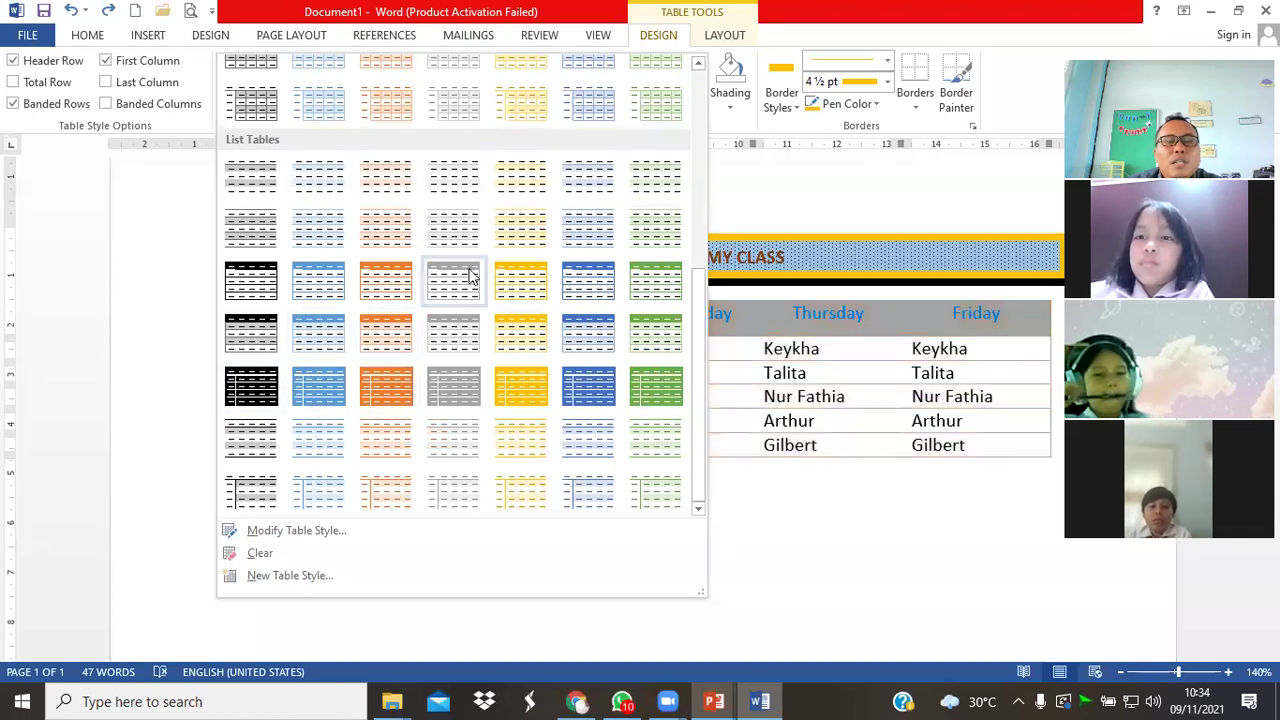
pyautogui.moveTo(701, 283); pyautogui.dragTo(697, 210)
pyautogui.click(497, 143)
pyautogui.moveTo(640, 380)
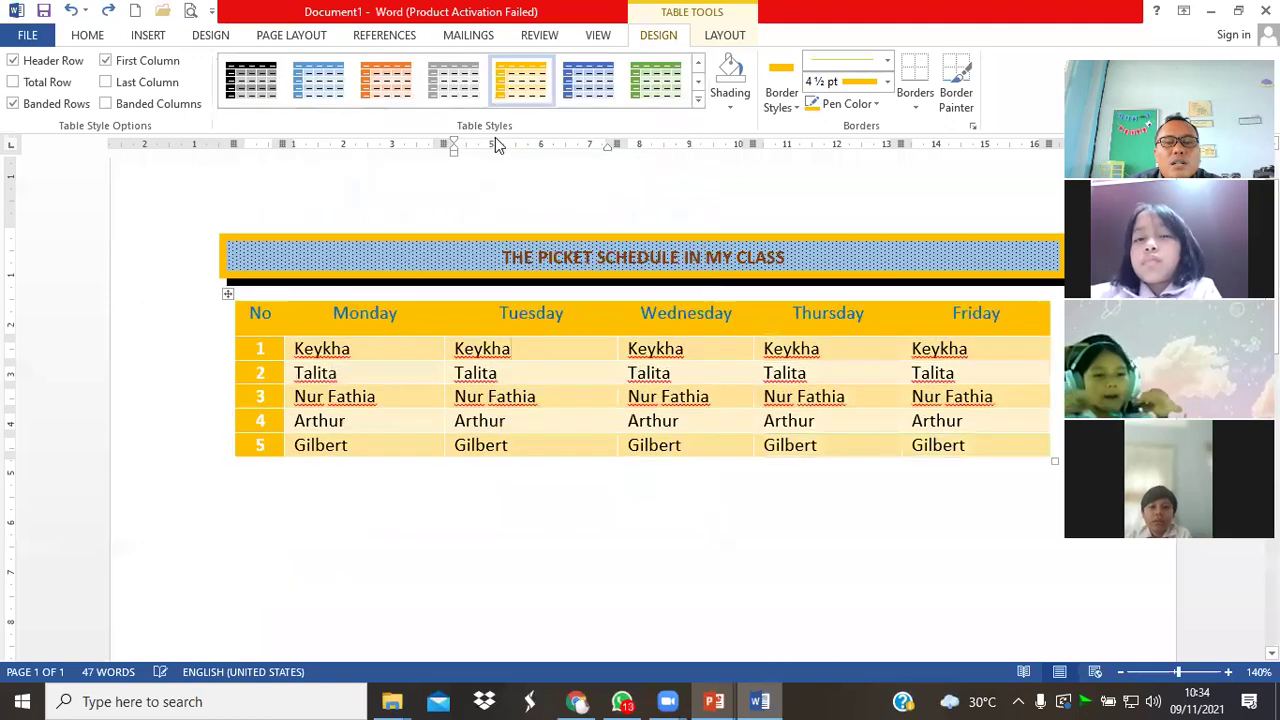
pyautogui.click(704, 530)
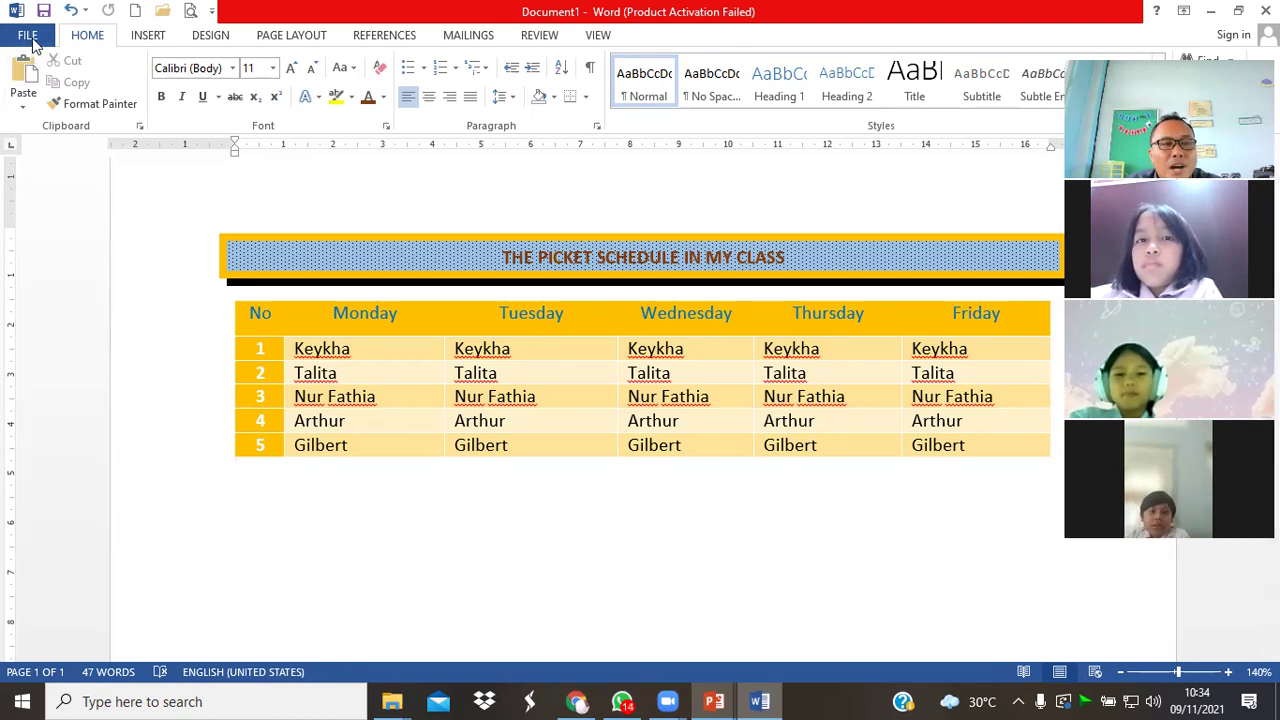
# Save the document to the Downloads folder as Talita_Project.
pyautogui.click(28, 35)
pyautogui.click(49, 188)
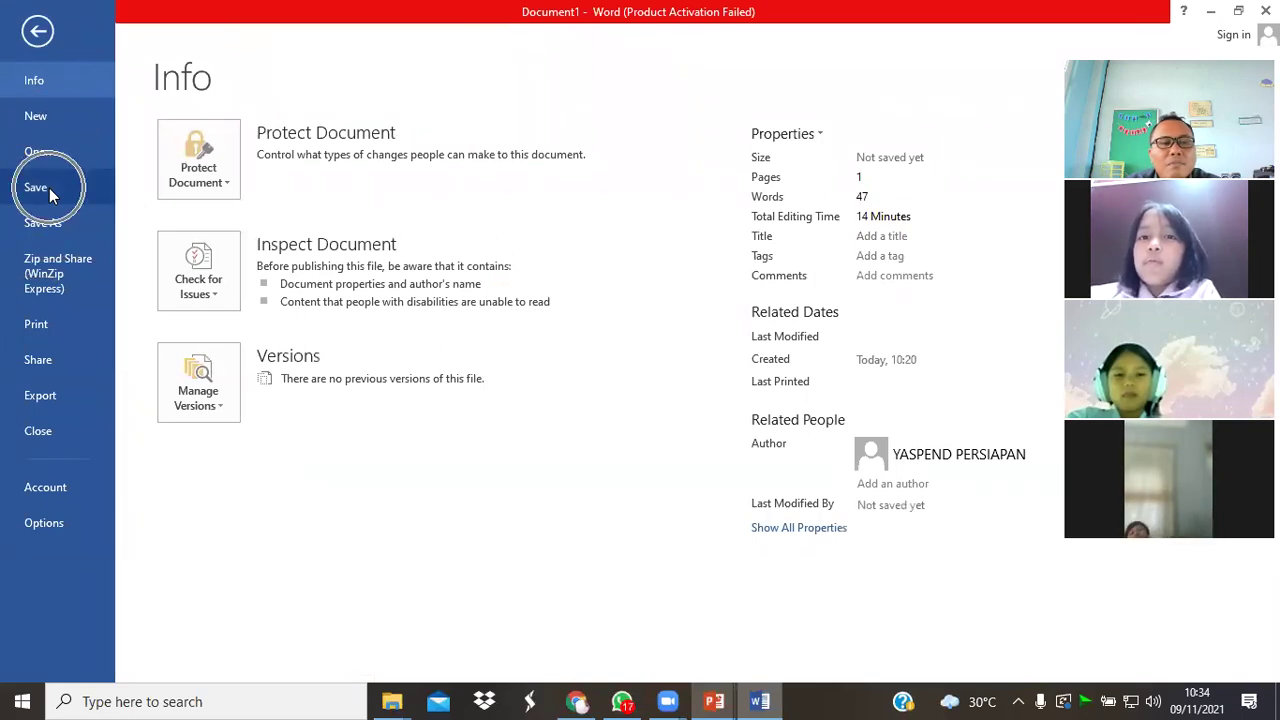
pyautogui.click(49, 188)
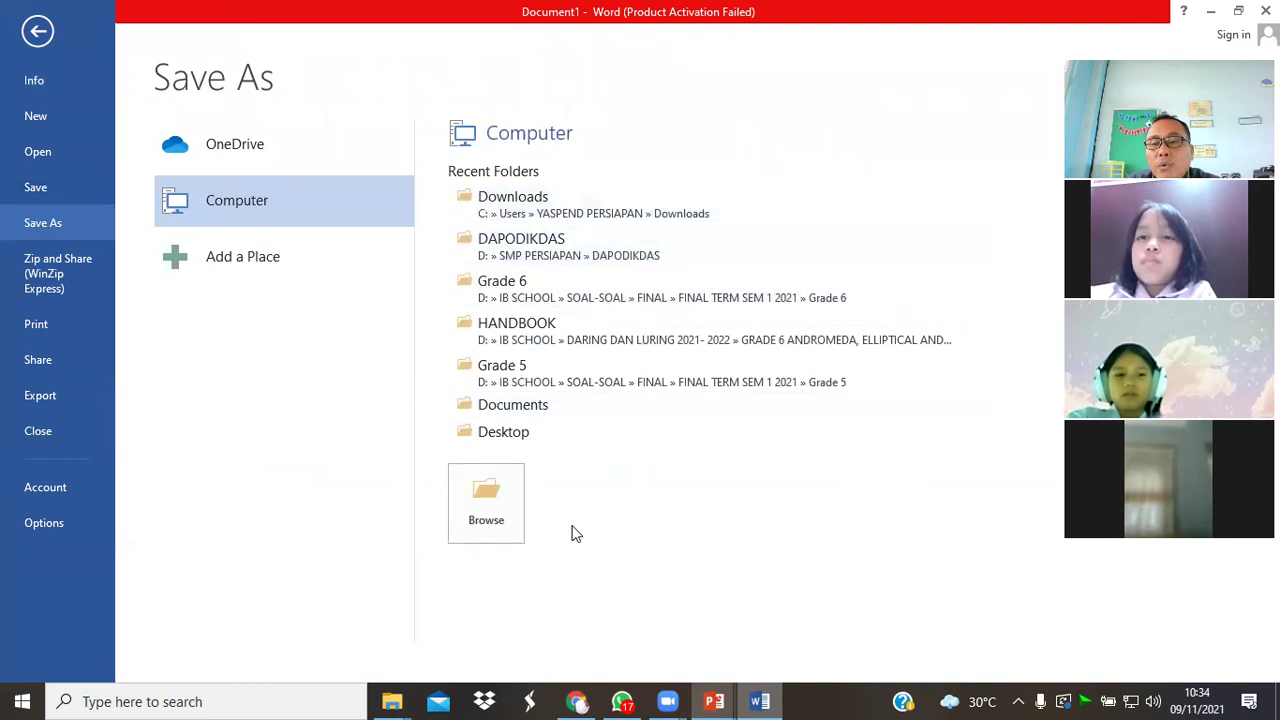
pyautogui.click(530, 218)
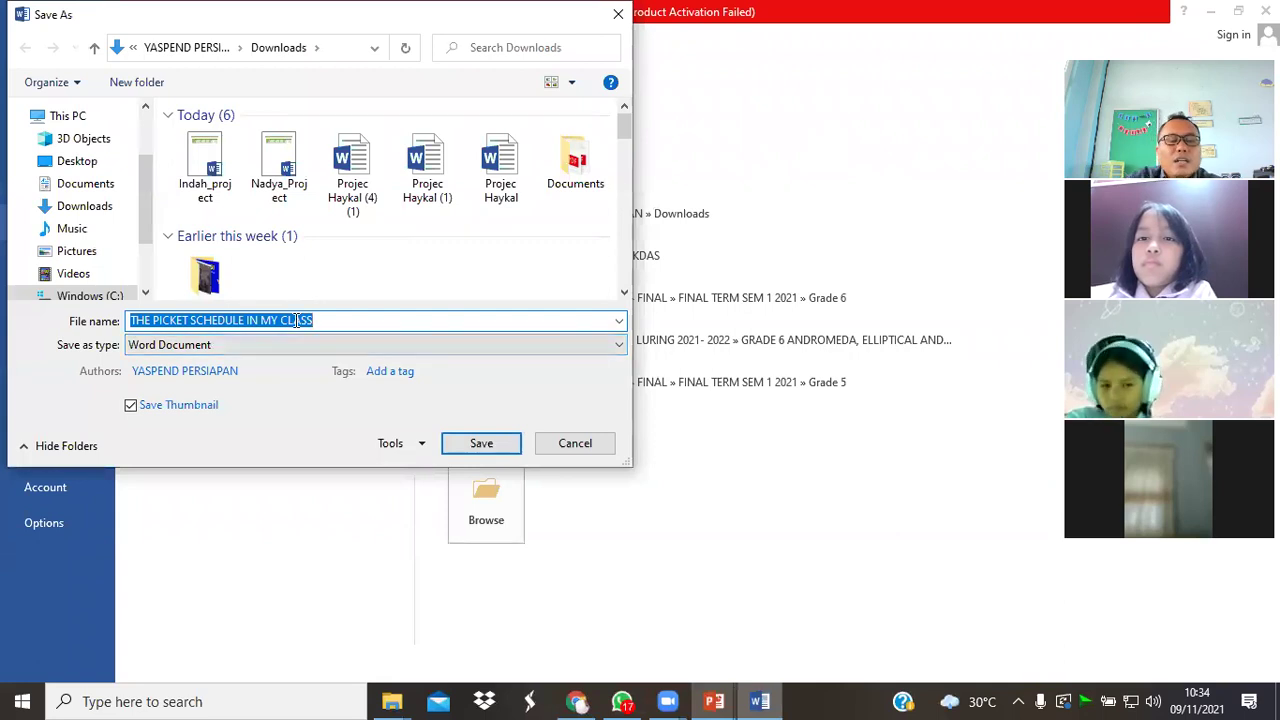
pyautogui.write('Talita_Project')
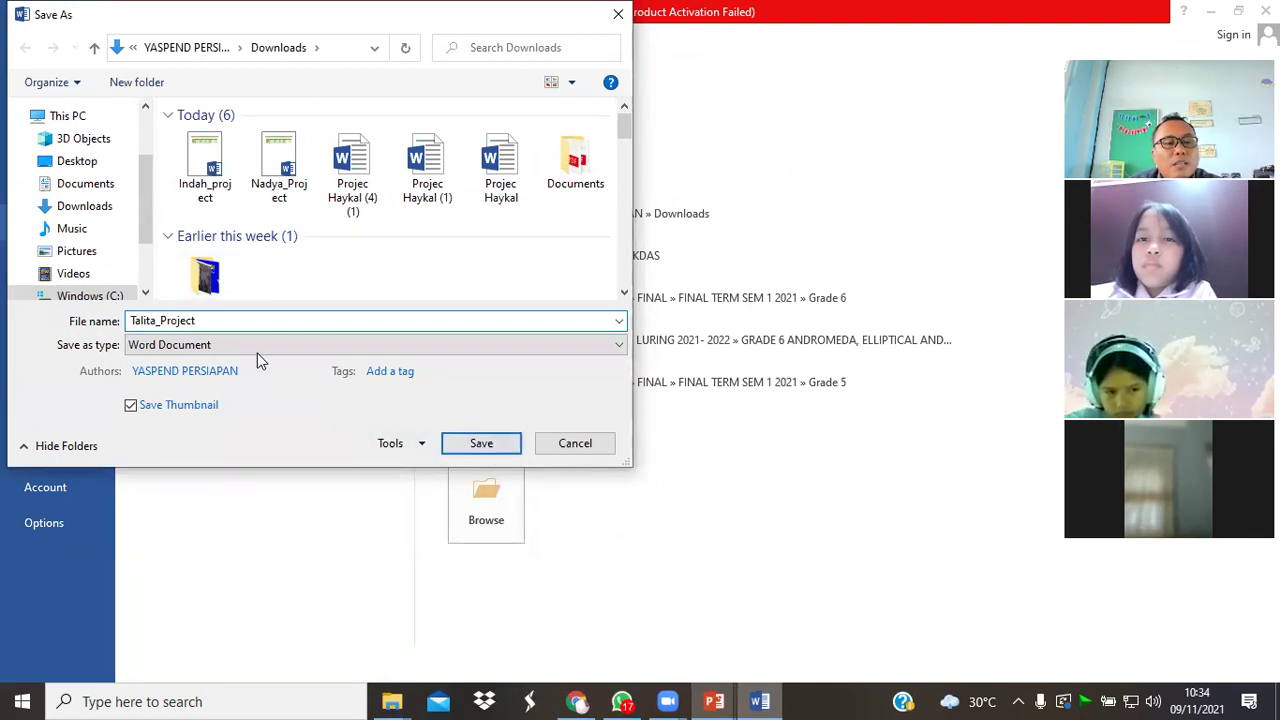
pyautogui.click(480, 450)
pyautogui.click(480, 446)
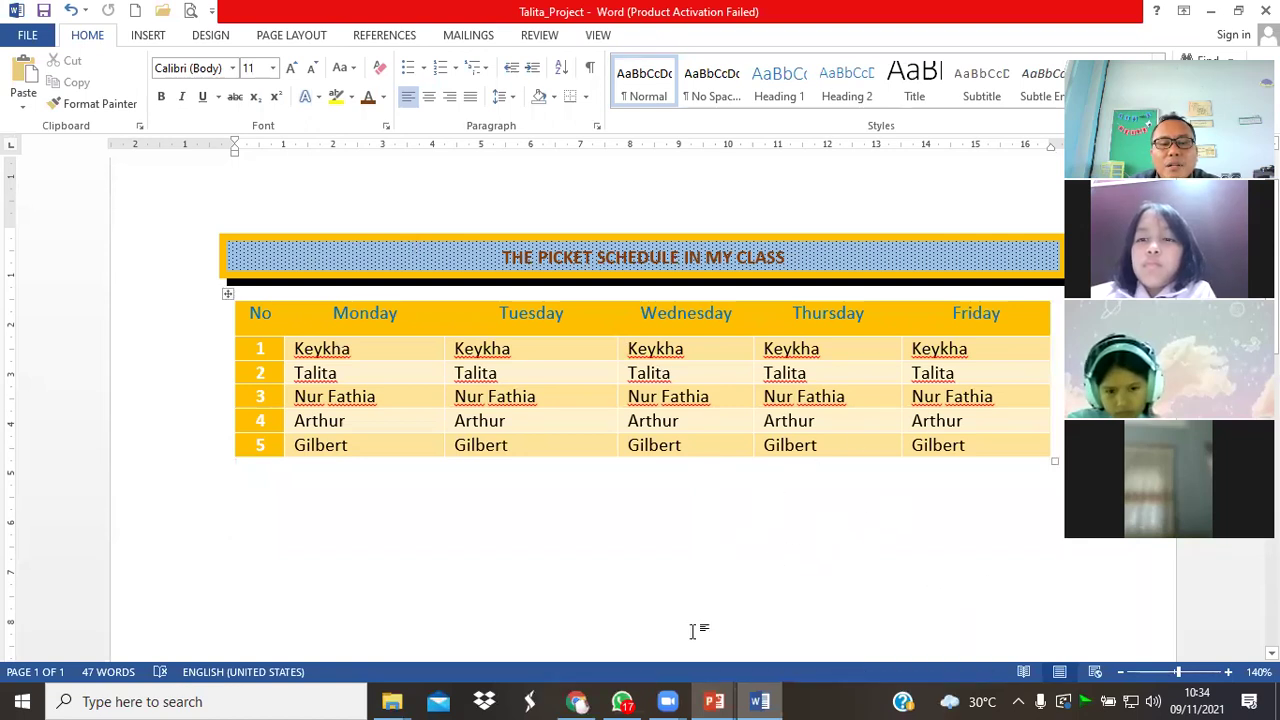
# In WhatsApp, search for the recipient contact and open their chat.
pyautogui.click(624, 701)
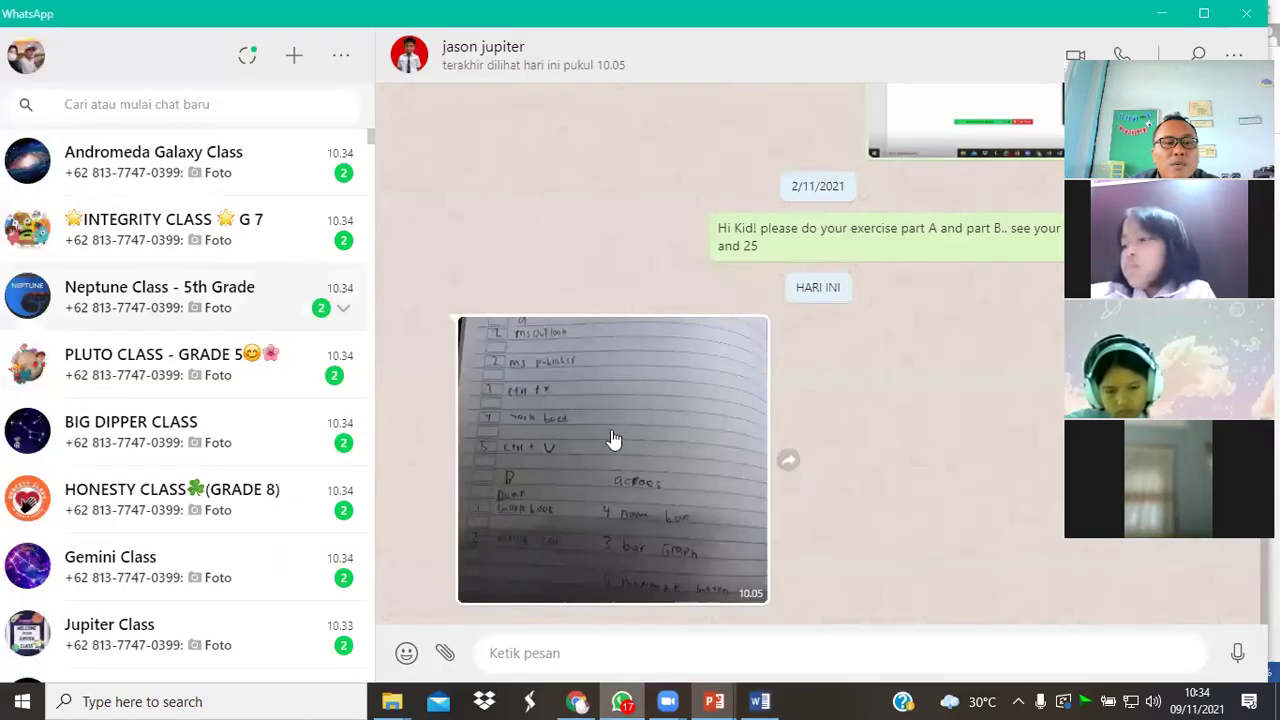
pyautogui.click(213, 104)
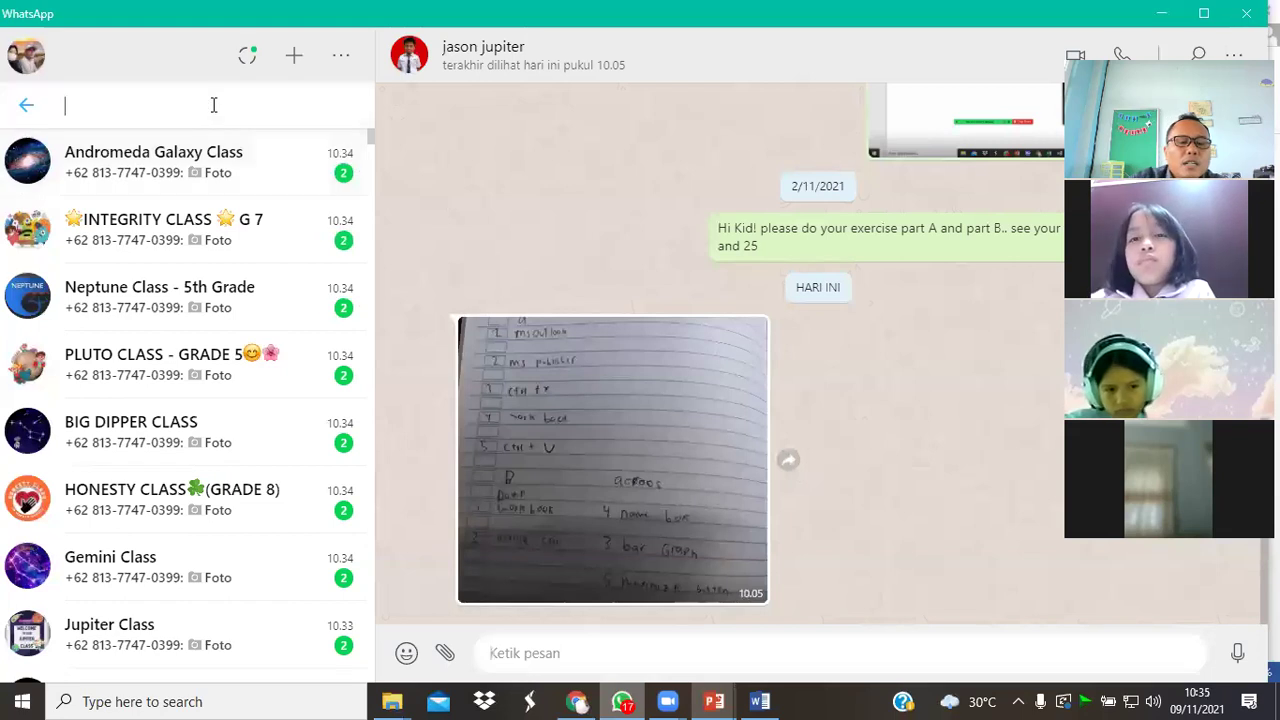
pyautogui.write('jihan')
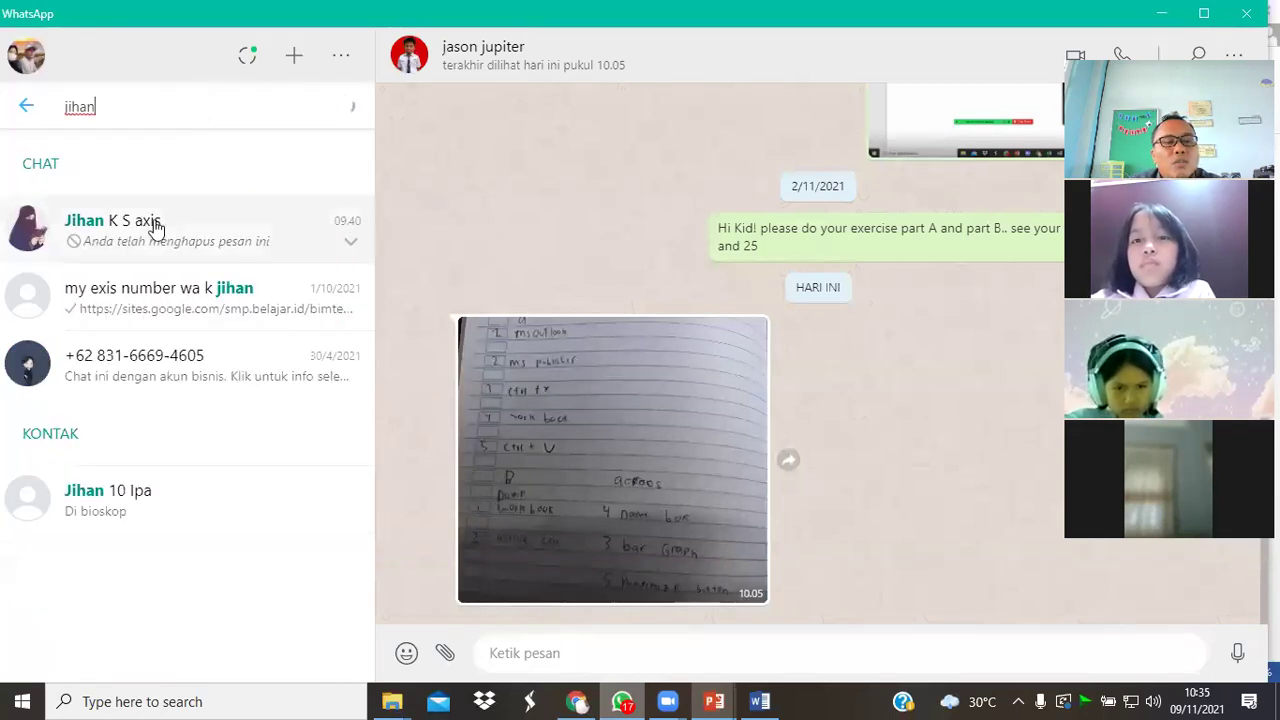
pyautogui.click(157, 226)
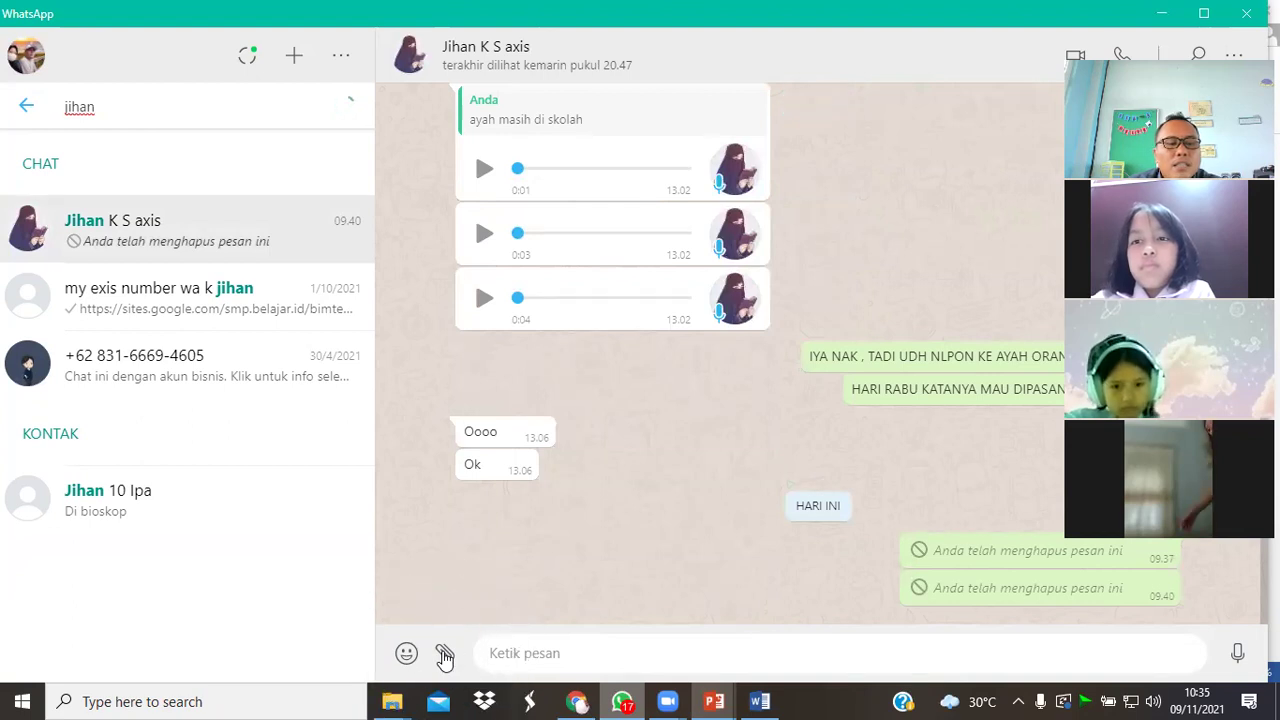
# Attach Talita_Project as a document and send it.
pyautogui.click(445, 654)
pyautogui.click(446, 476)
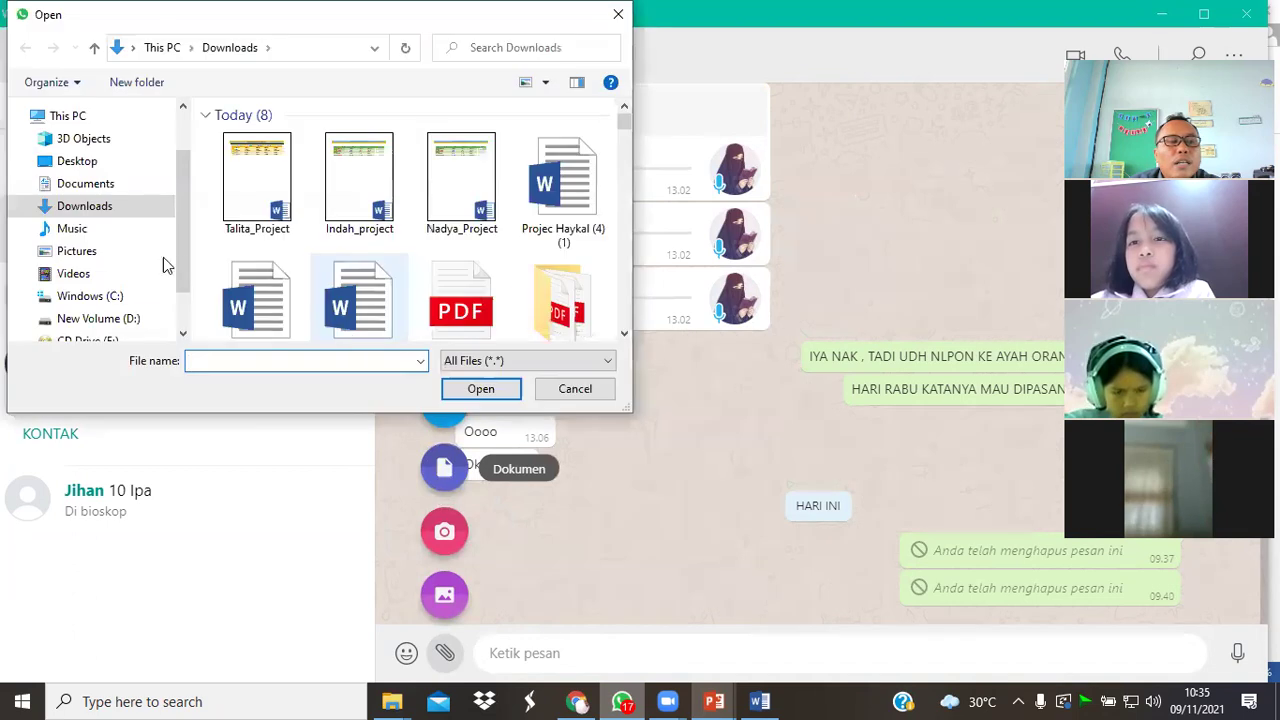
pyautogui.click(248, 202)
pyautogui.click(488, 393)
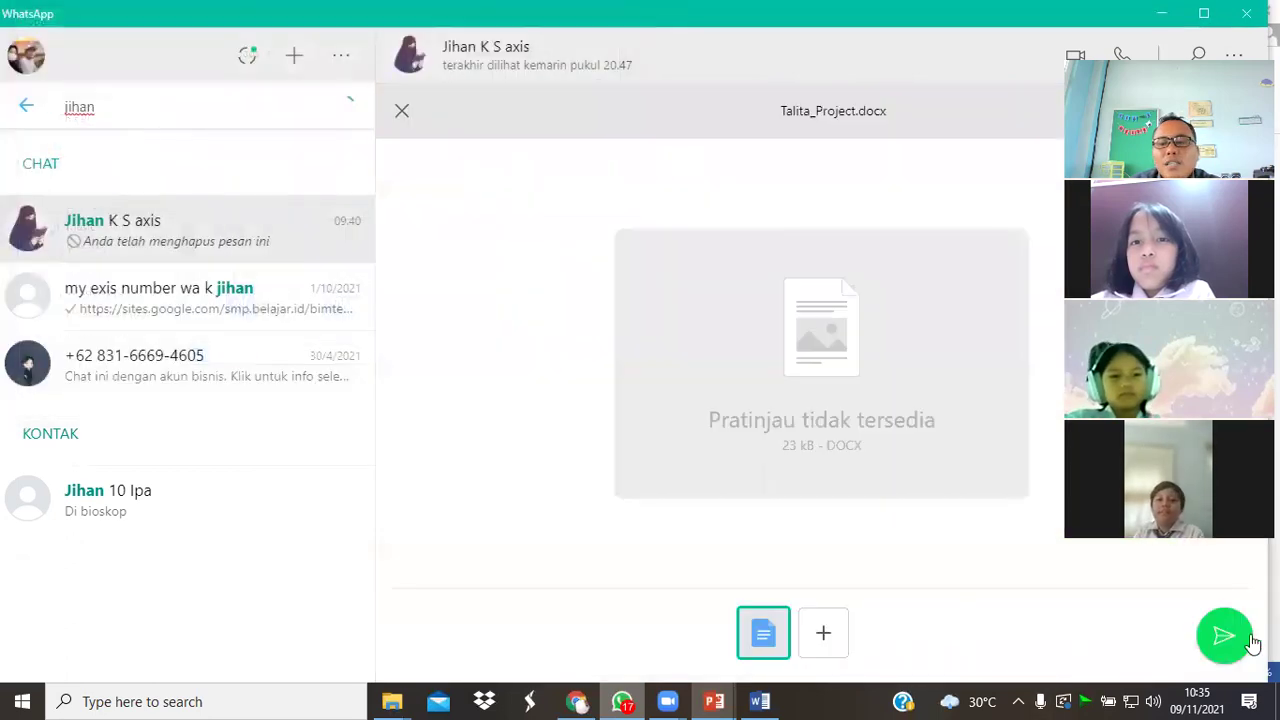
pyautogui.click(1240, 641)
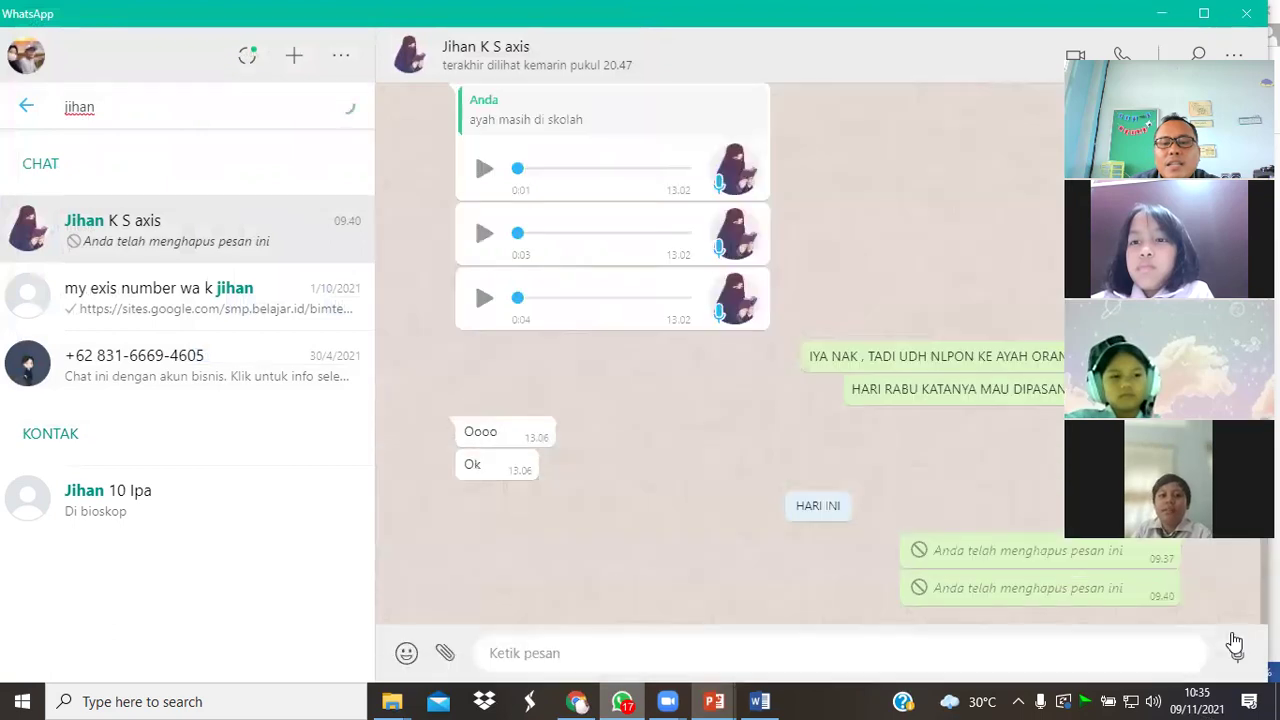
# Clear the chat search and return to the Word document.
pyautogui.moveTo(1240, 45); pyautogui.dragTo(373, 71)
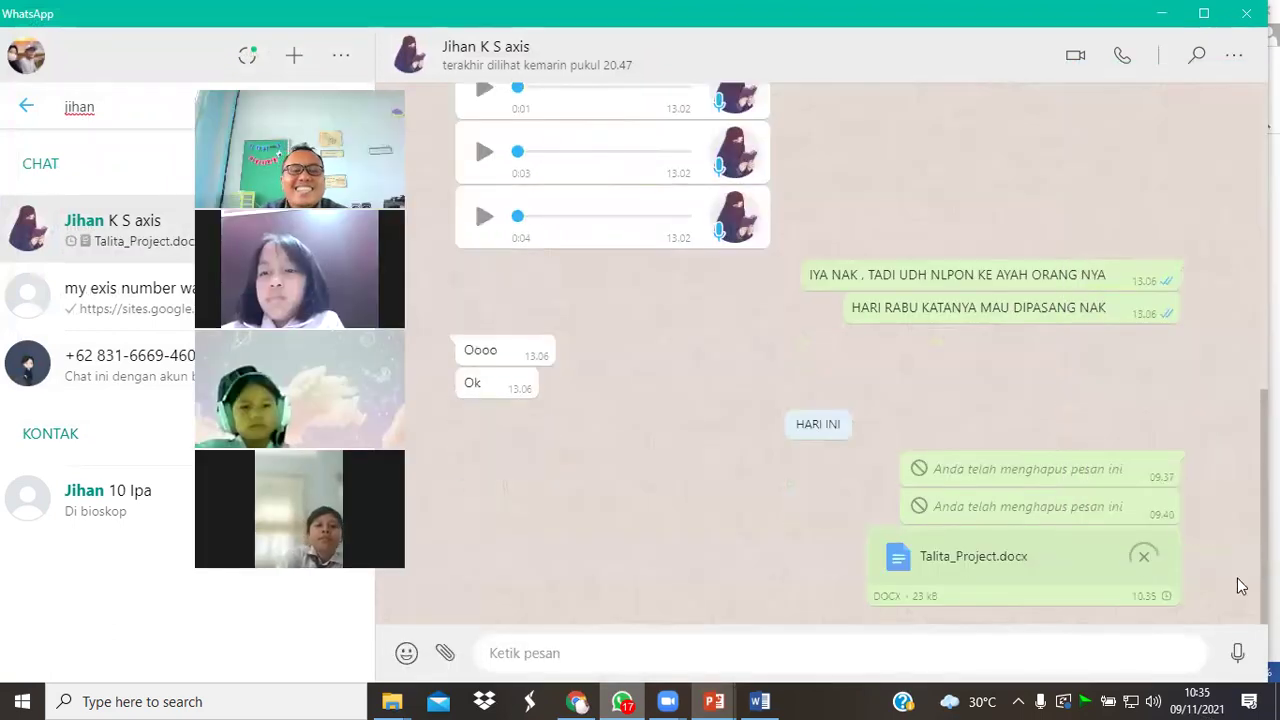
pyautogui.press('Escape')
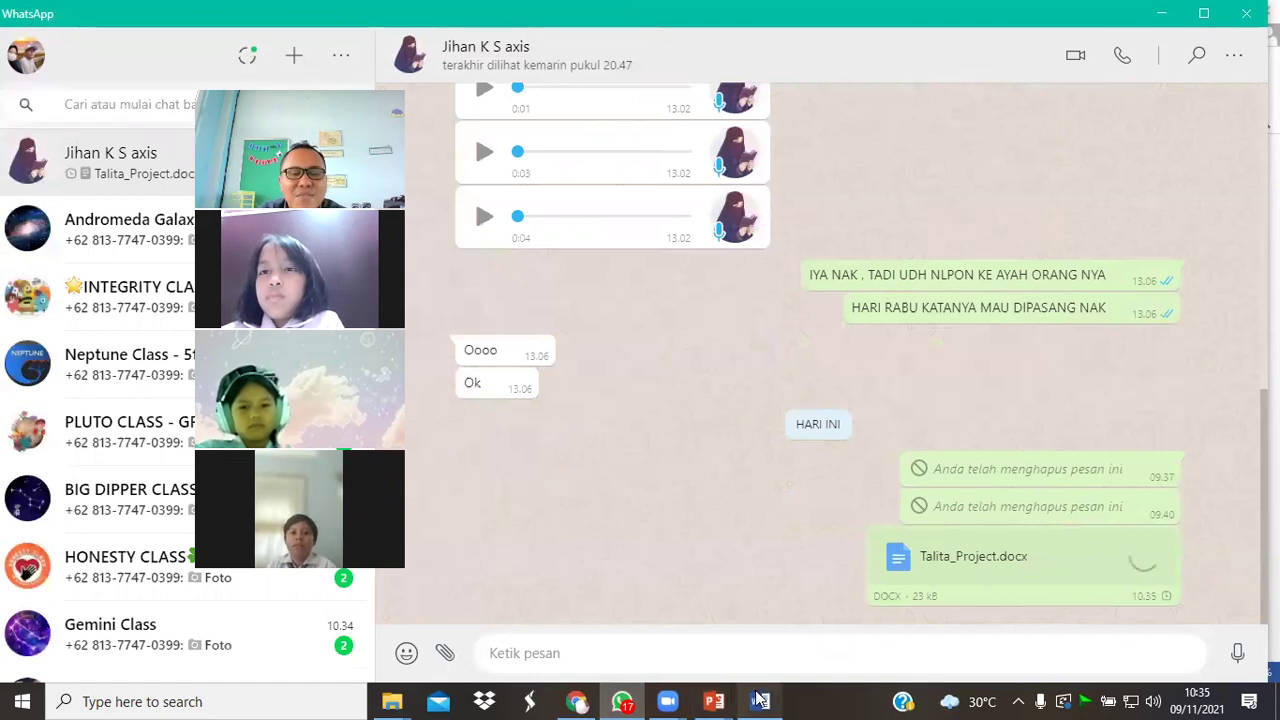
pyautogui.click(759, 700)
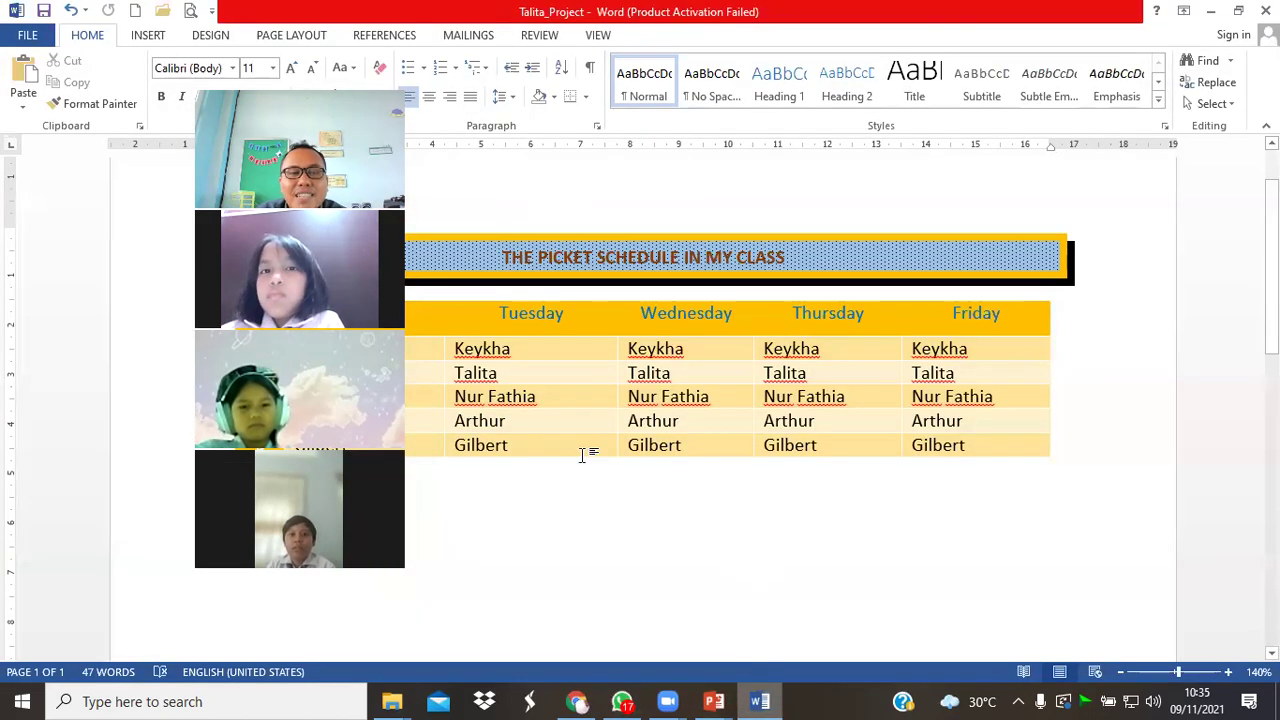
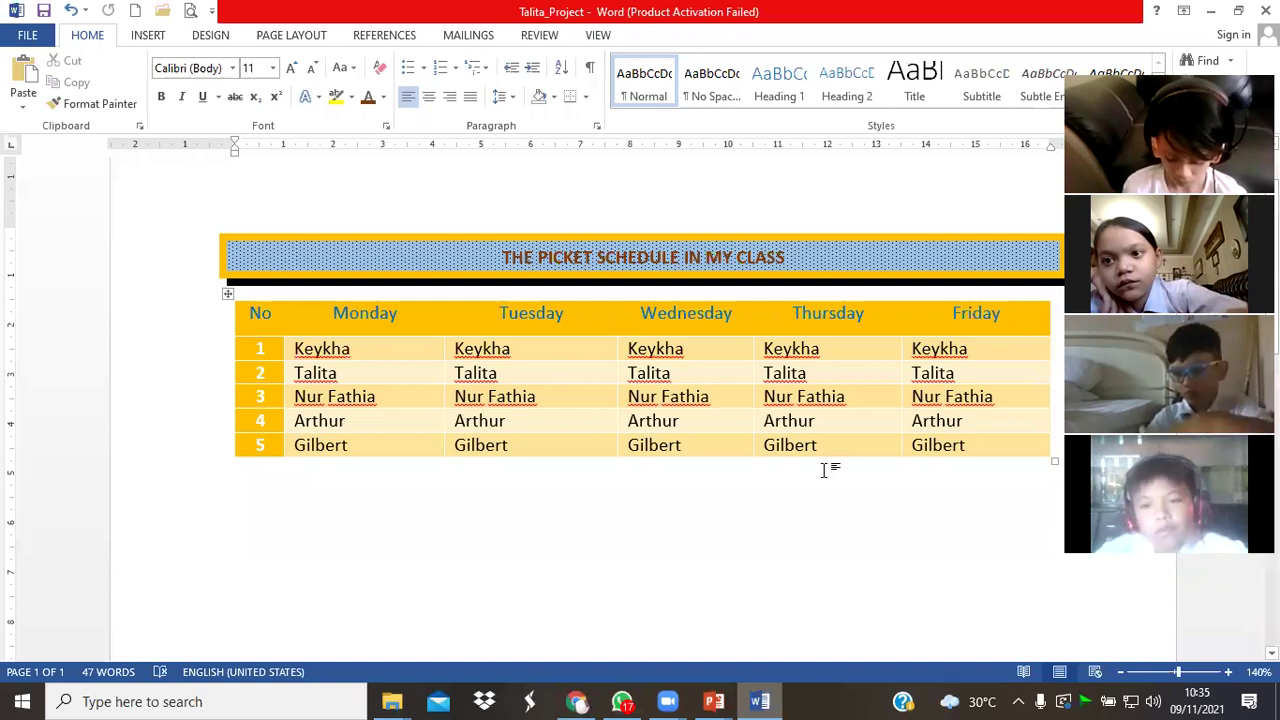
# Recolor the header row text (No, Monday to Friday) with the purple standard font color.
pyautogui.click(180, 471)
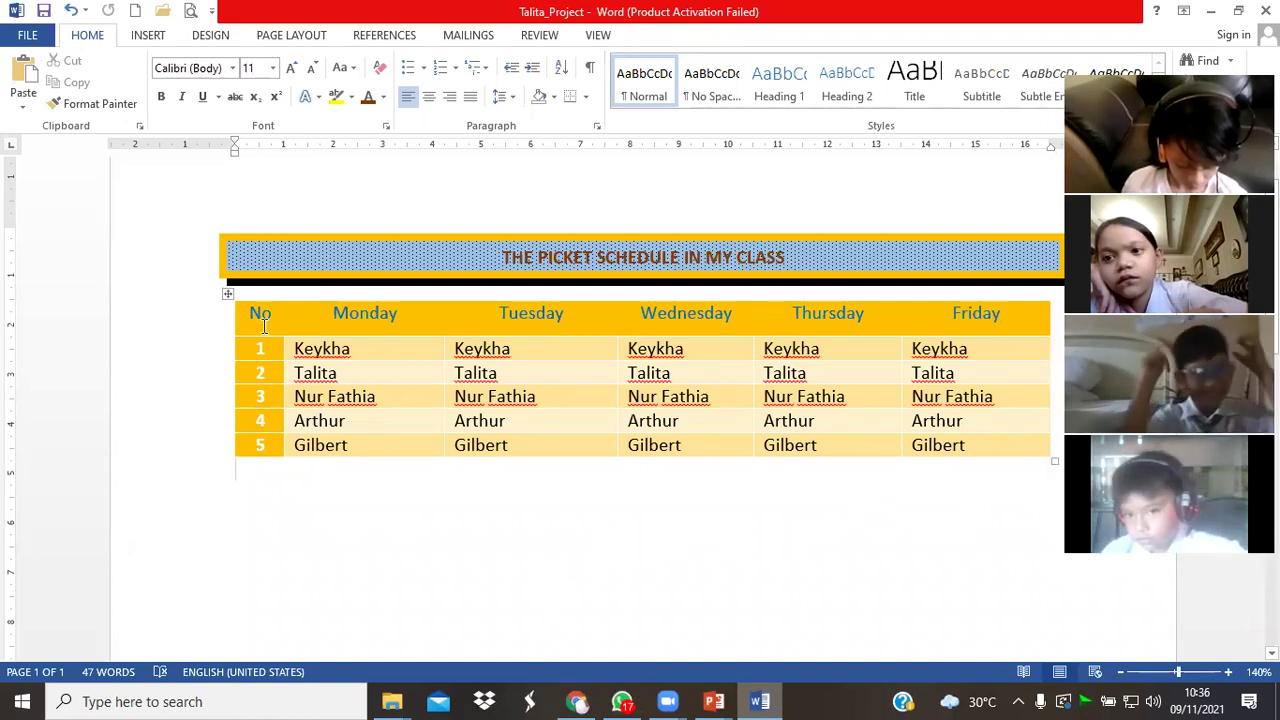
pyautogui.moveTo(242, 313); pyautogui.dragTo(1000, 315)
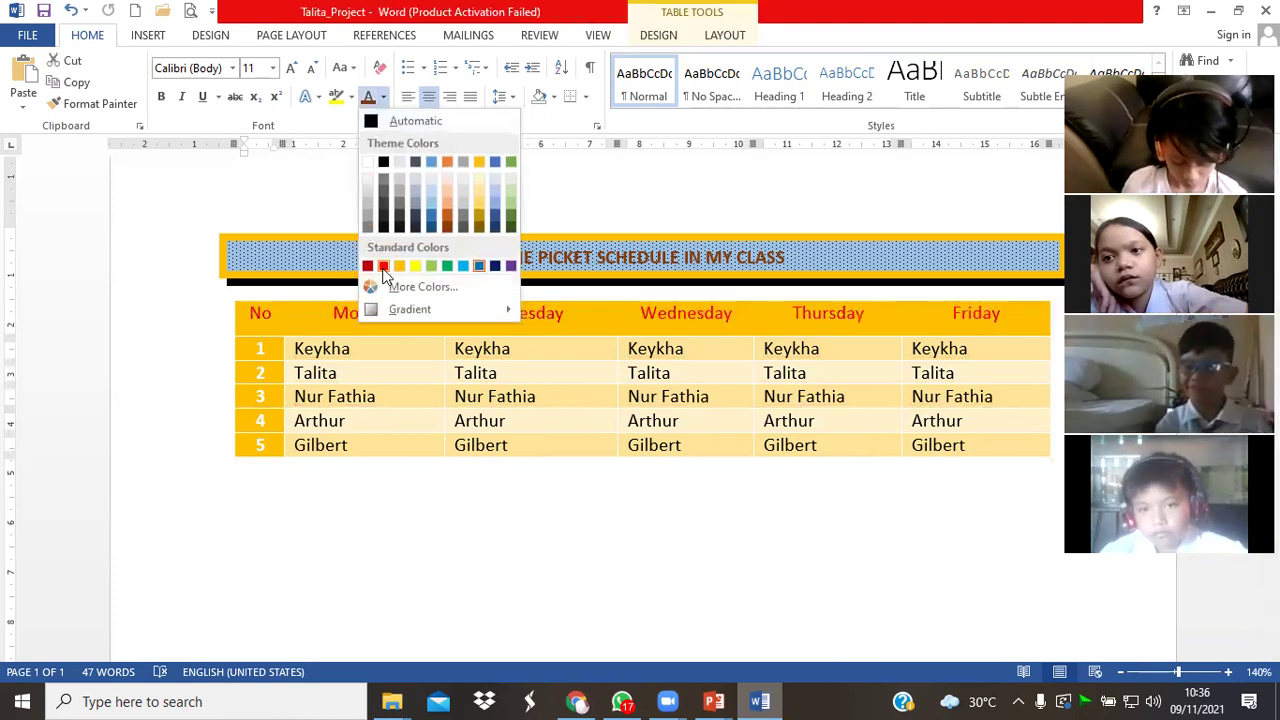
pyautogui.click(510, 266)
pyautogui.click(617, 491)
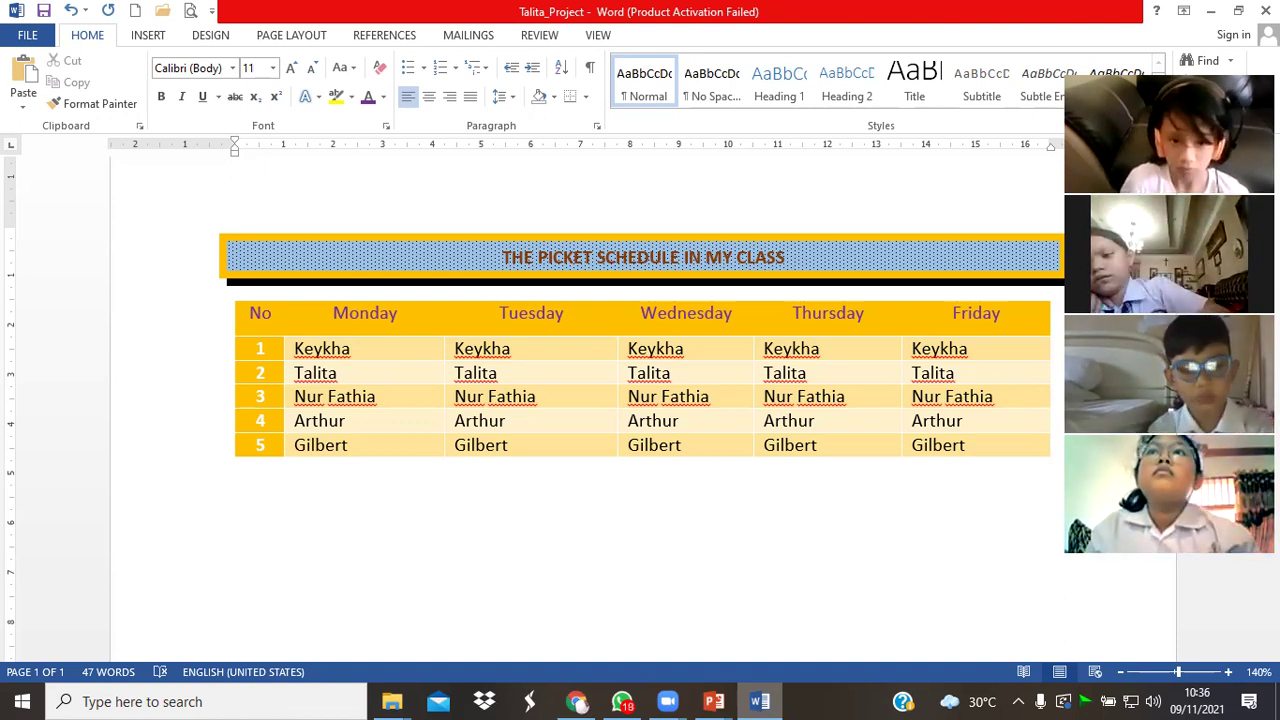
# Check the typing.com class progress, briefly return to Word, then bring up the Zoom participant gallery.
pyautogui.click(576, 701)
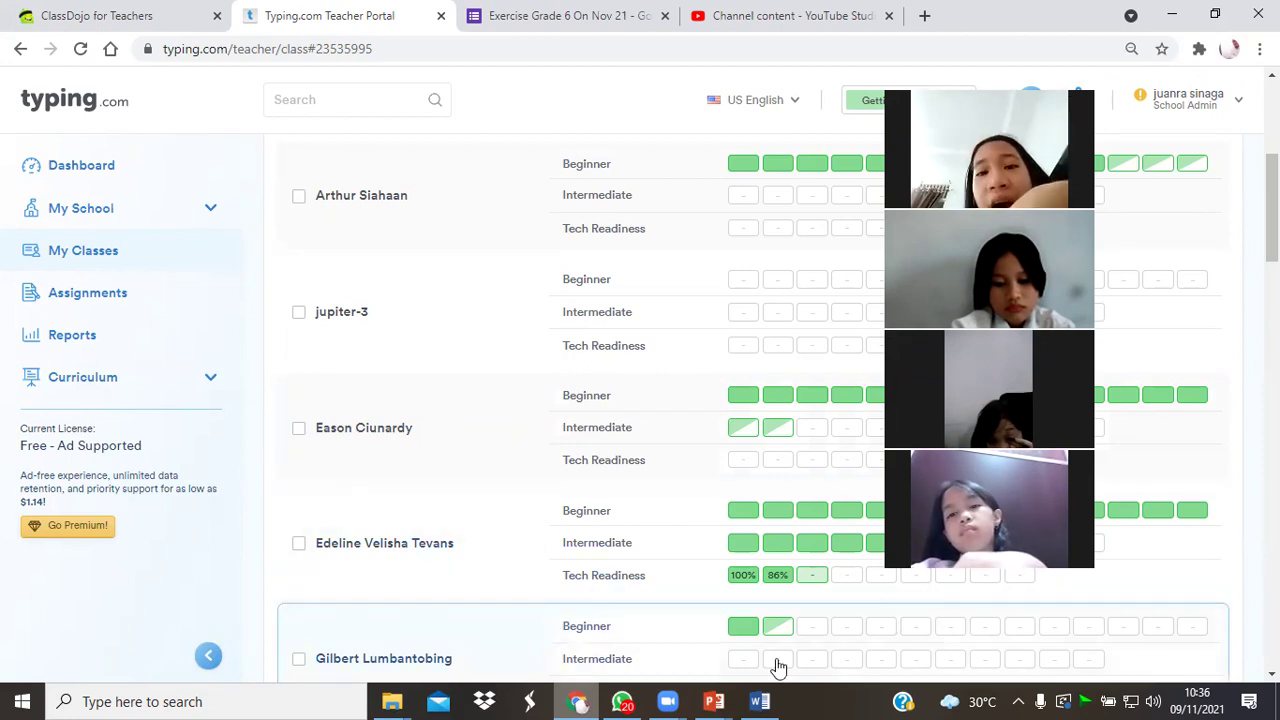
pyautogui.click(762, 701)
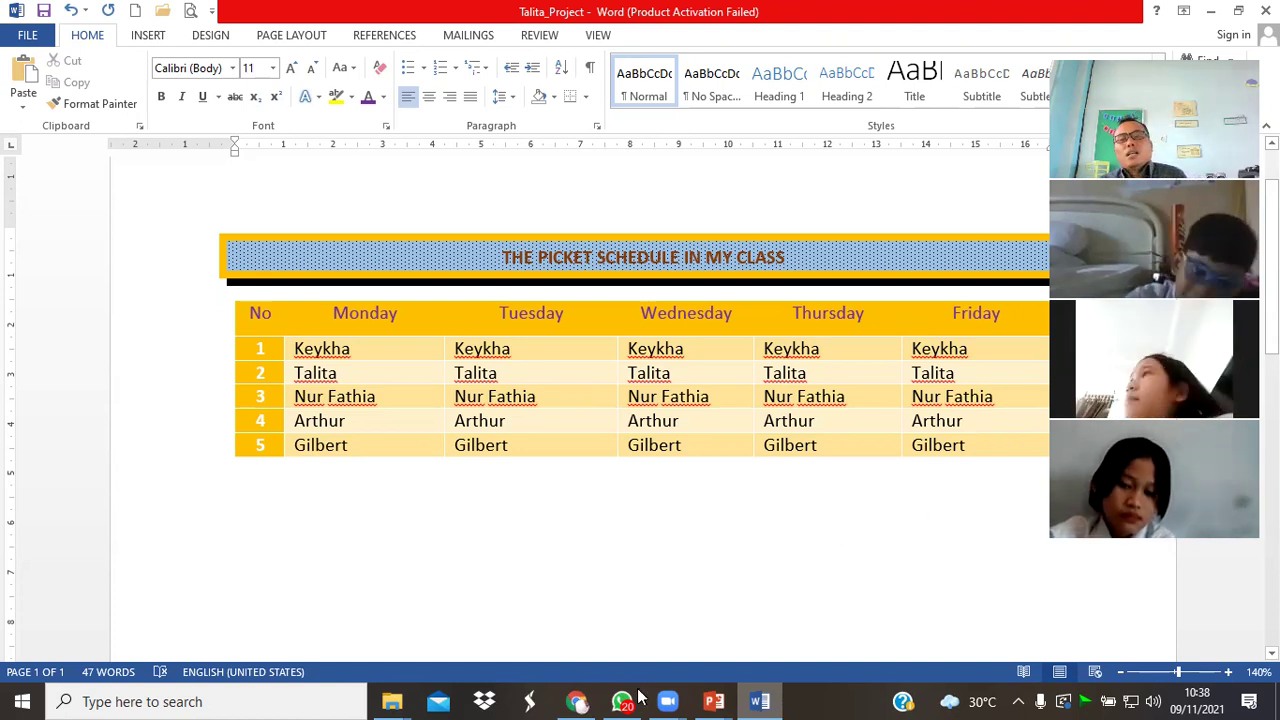
pyautogui.click(667, 701)
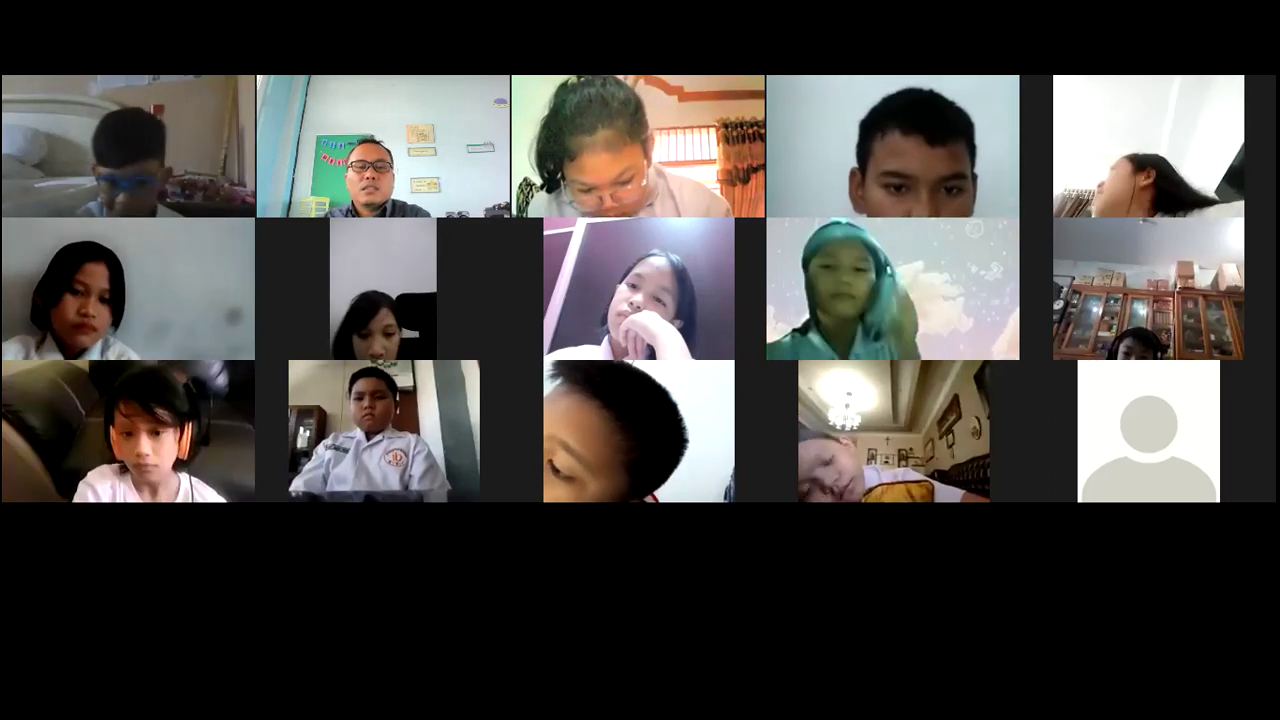